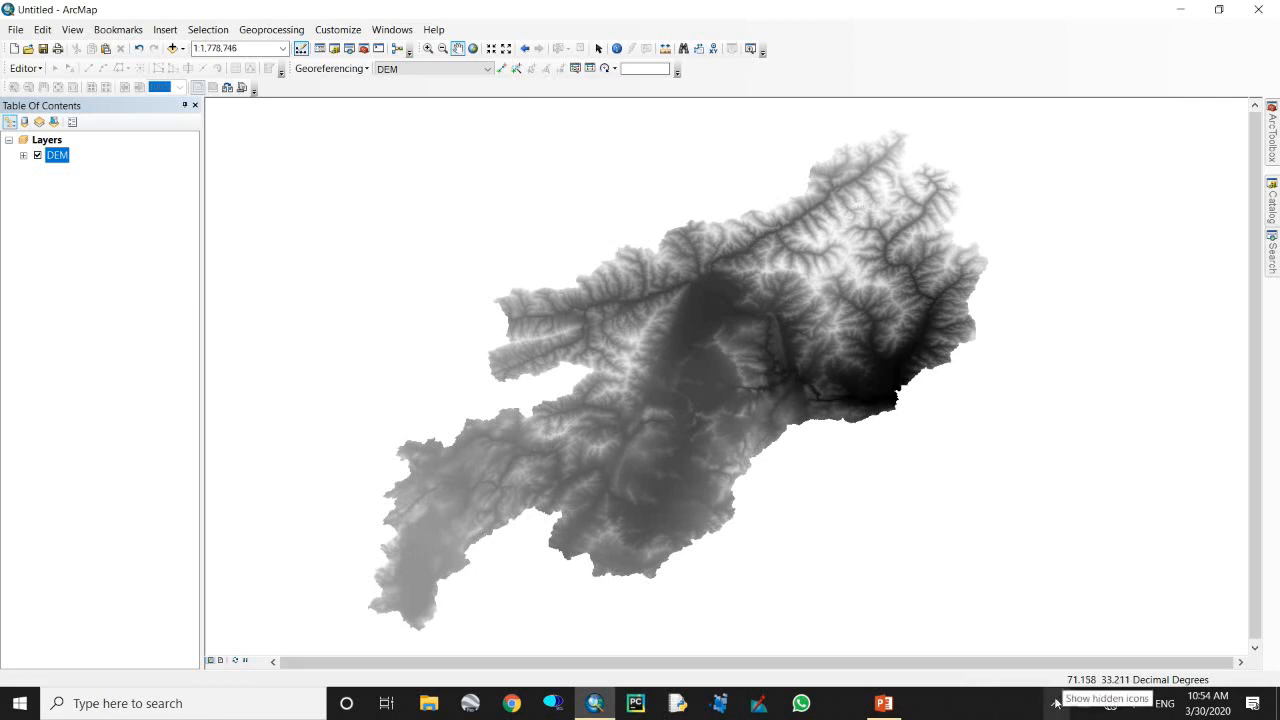
Open the Fill tool from the Hydrology toolset of the Spatial Analyst Tools.
left_click(1272, 205)
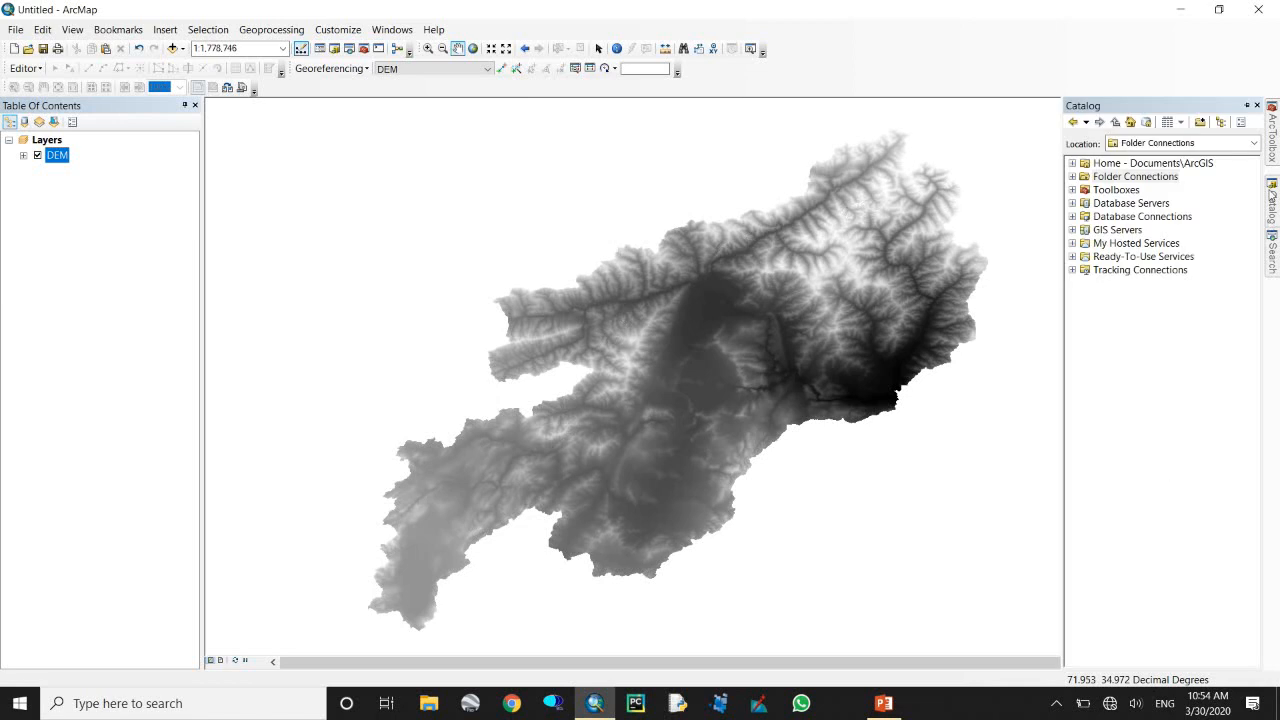
left_click(1275, 158)
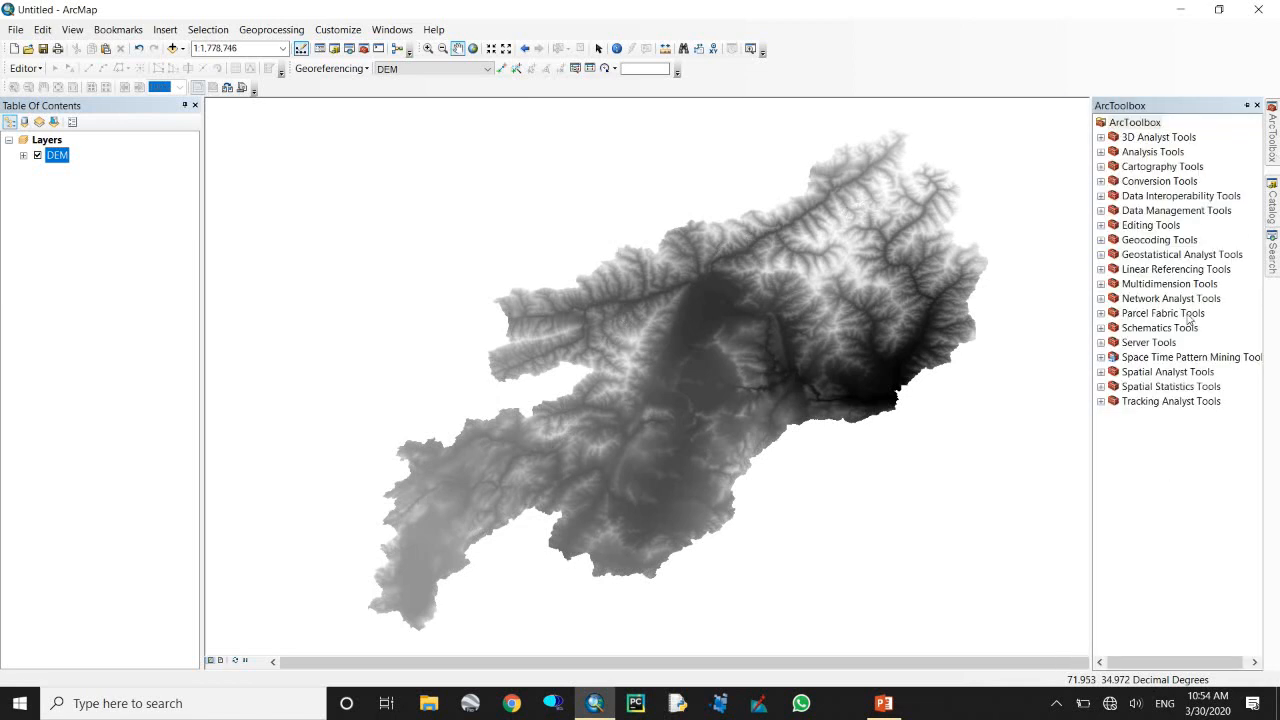
left_click(1101, 372)
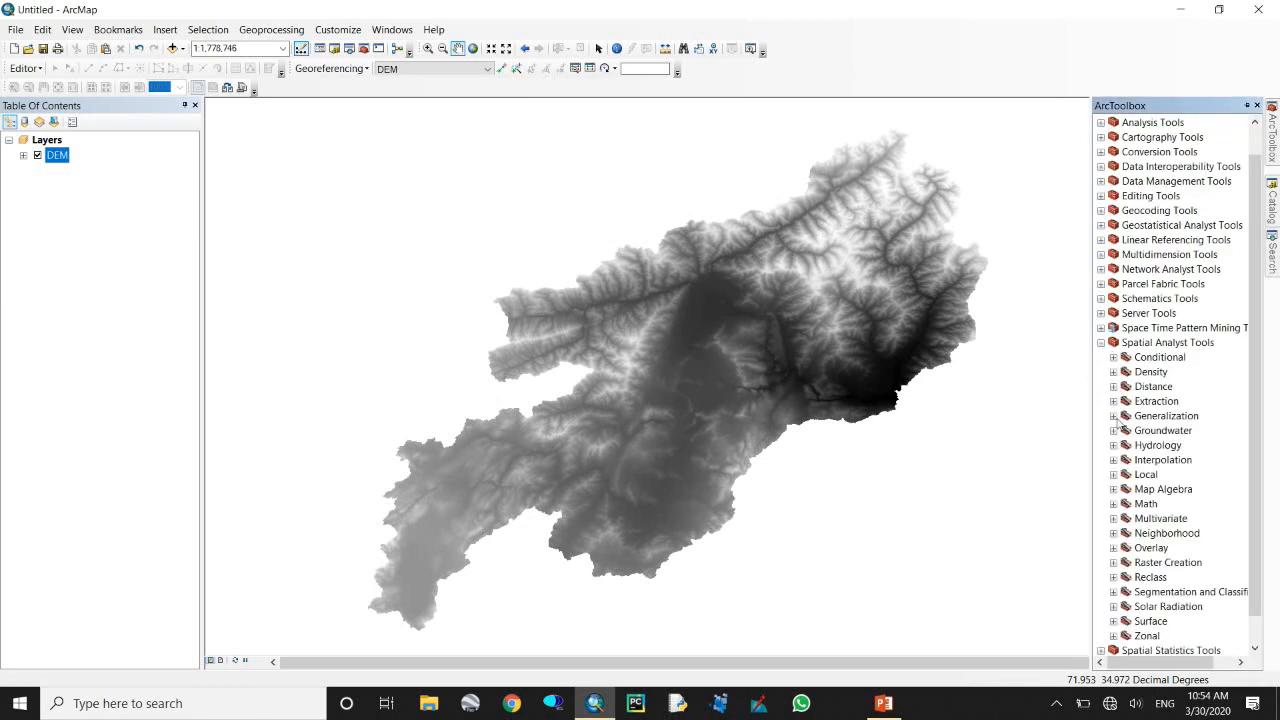
scroll(1120, 420, "down", 1)
left_click(1155, 416)
left_click(1114, 416)
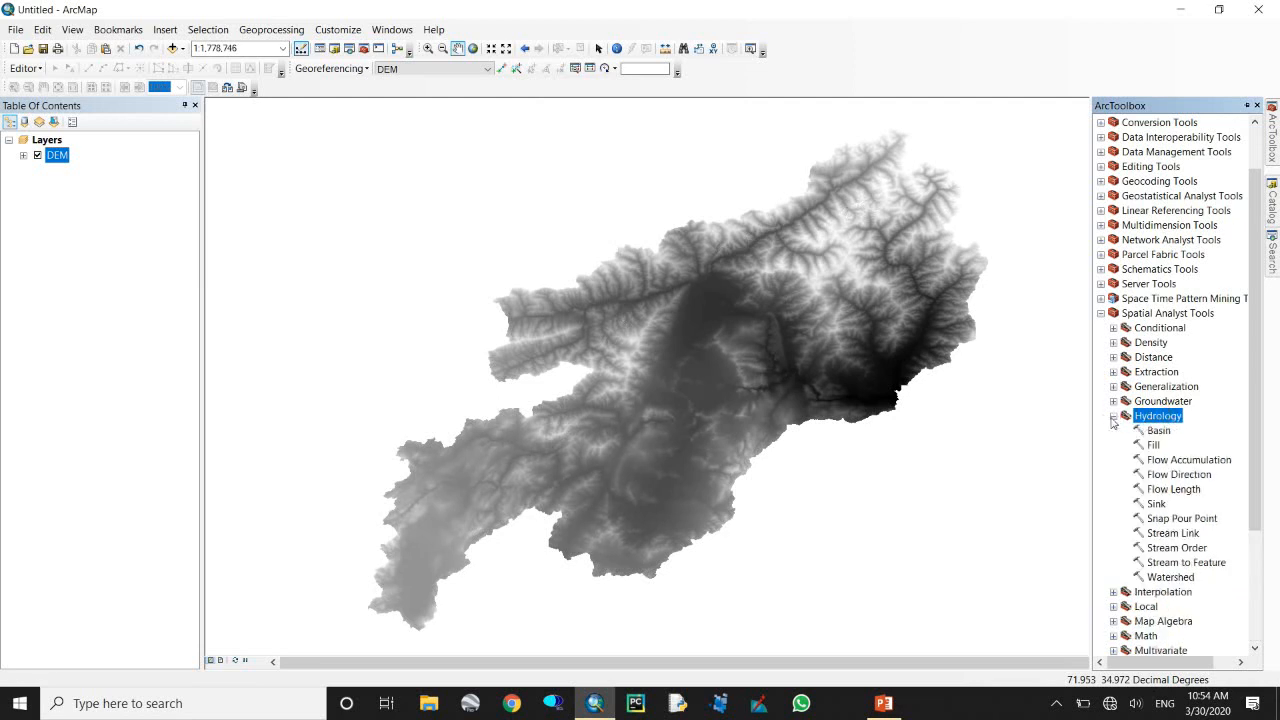
scroll(1140, 432, "down", 1)
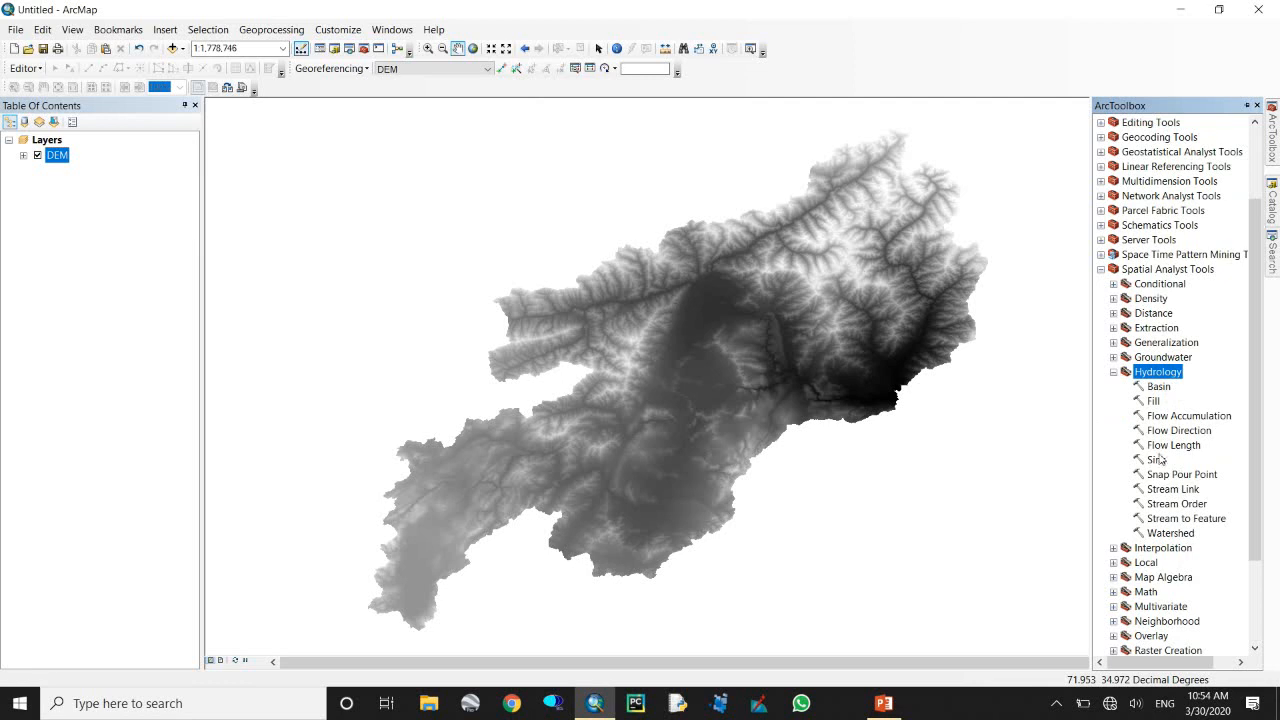
left_click(1155, 402)
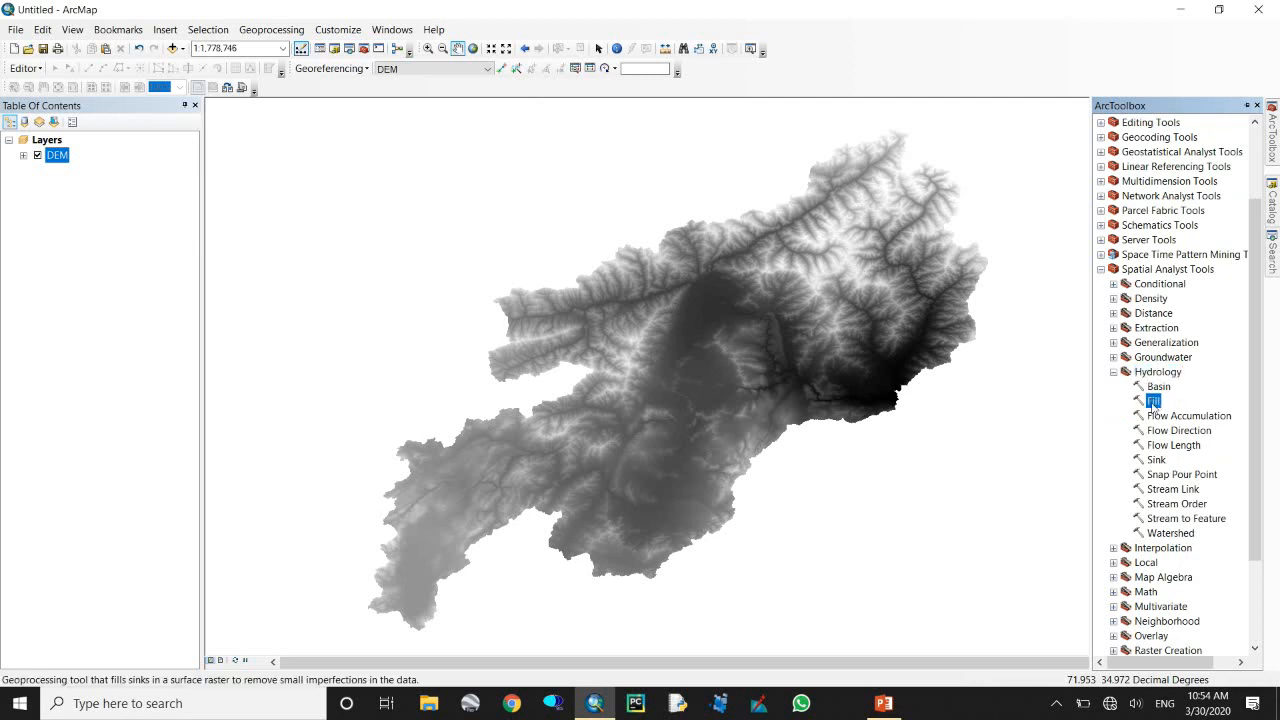
double_click(1154, 402)
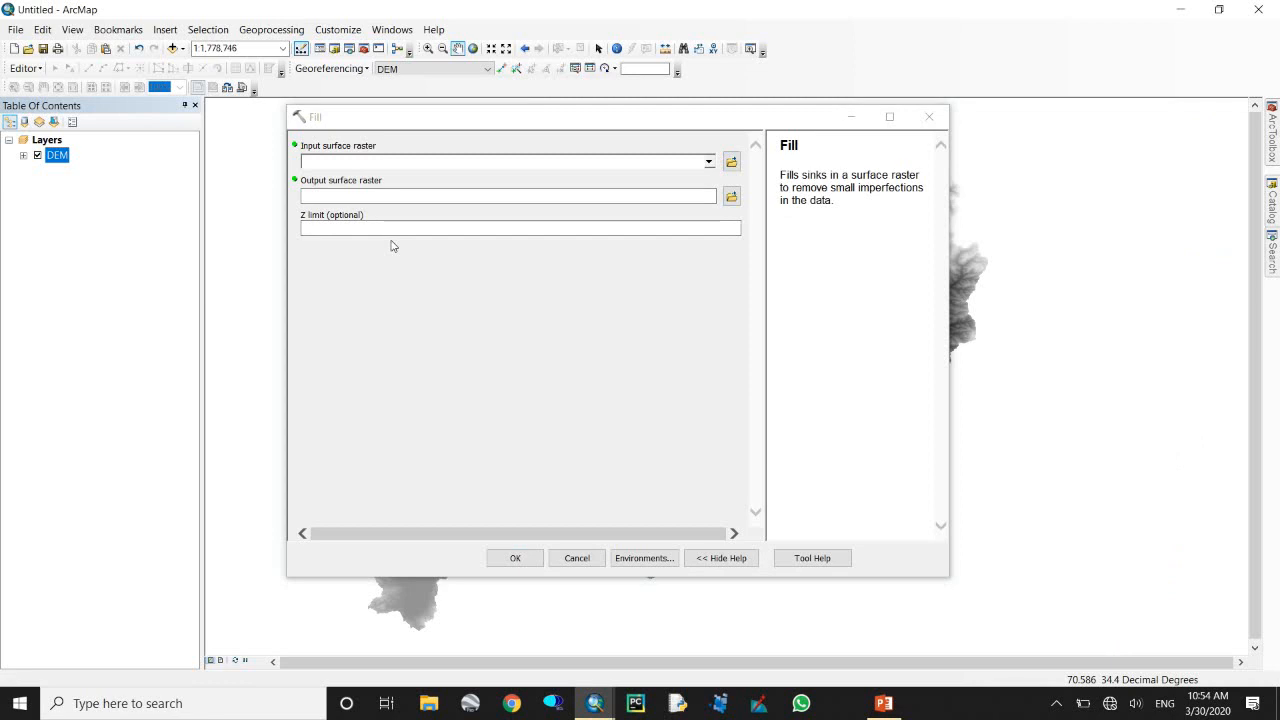
Use DEM as Fill's input surface raster and name the output surface raster Fil in the data folder.
left_click_drag(581, 123, 357, 124)
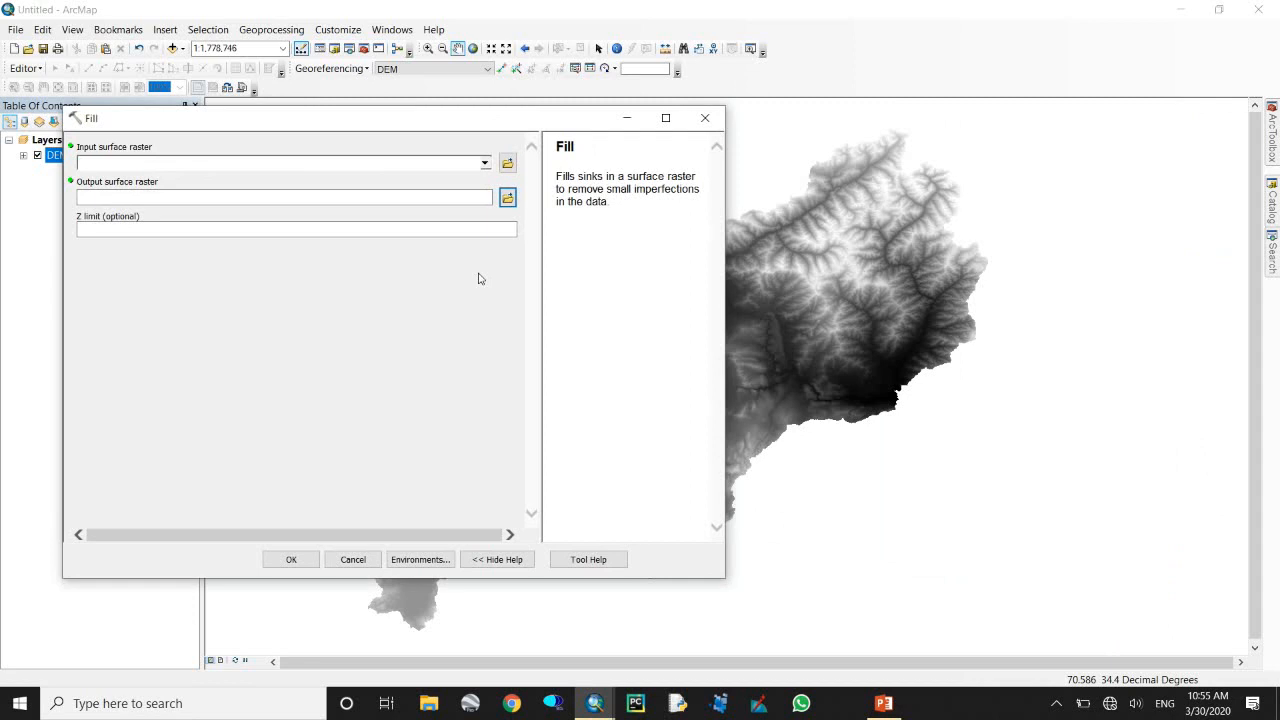
left_click_drag(510, 127, 609, 130)
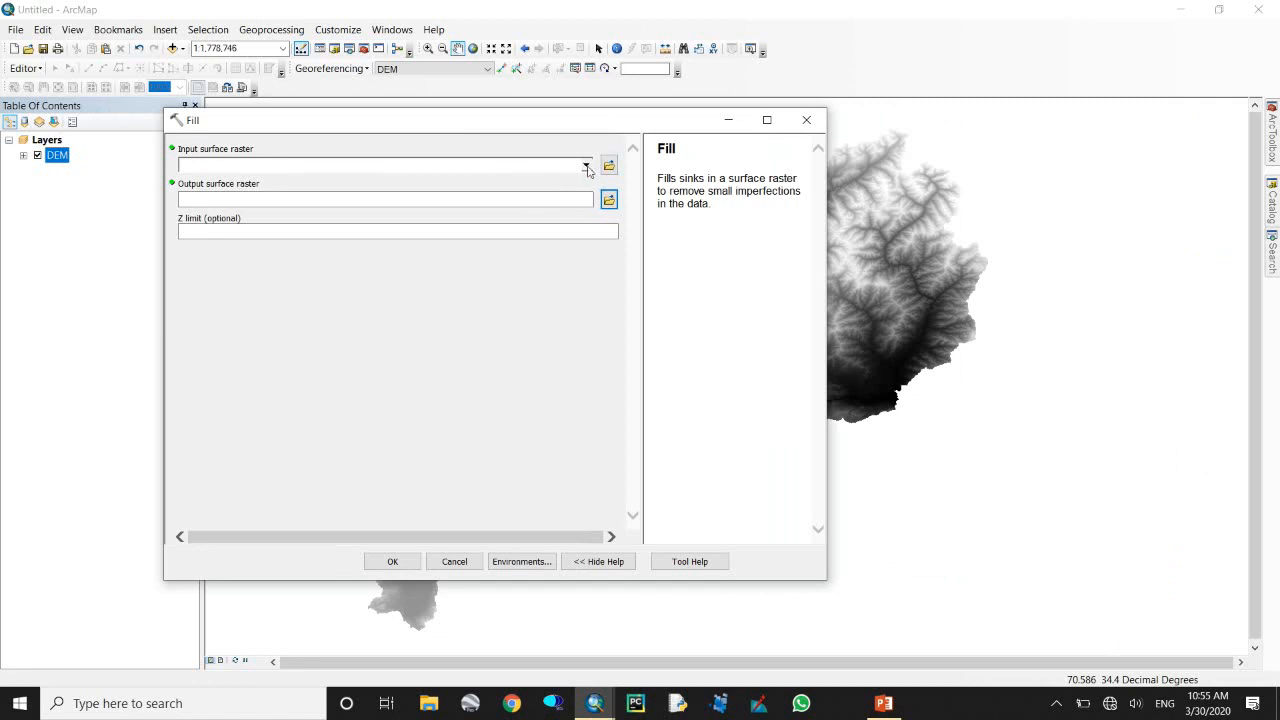
left_click(586, 166)
left_click(214, 180)
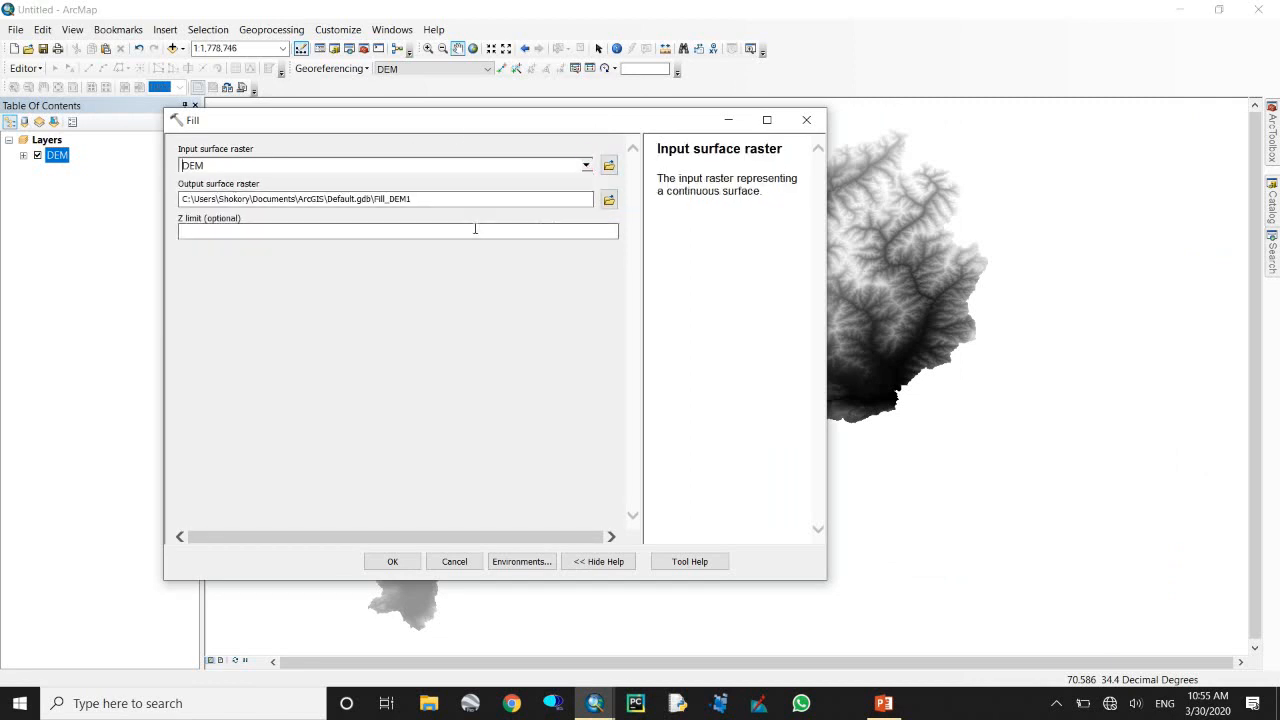
left_click(609, 201)
left_click(523, 383)
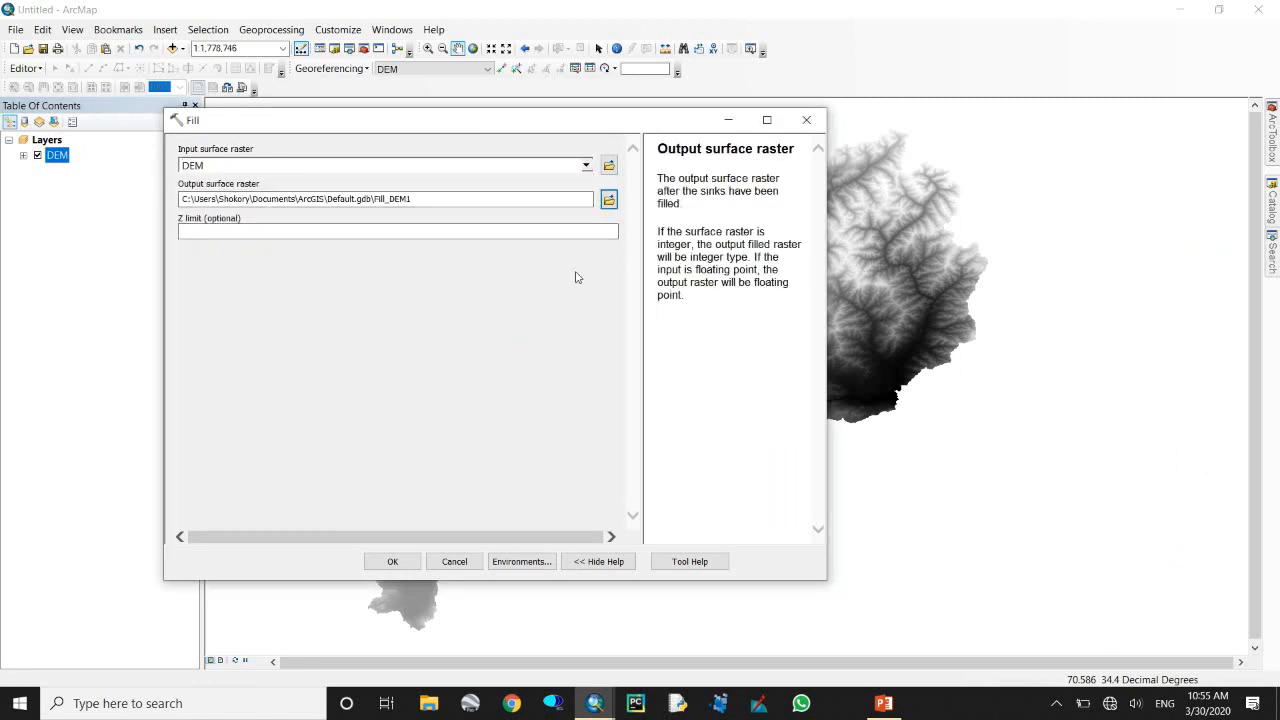
left_click(609, 201)
type("Fi")
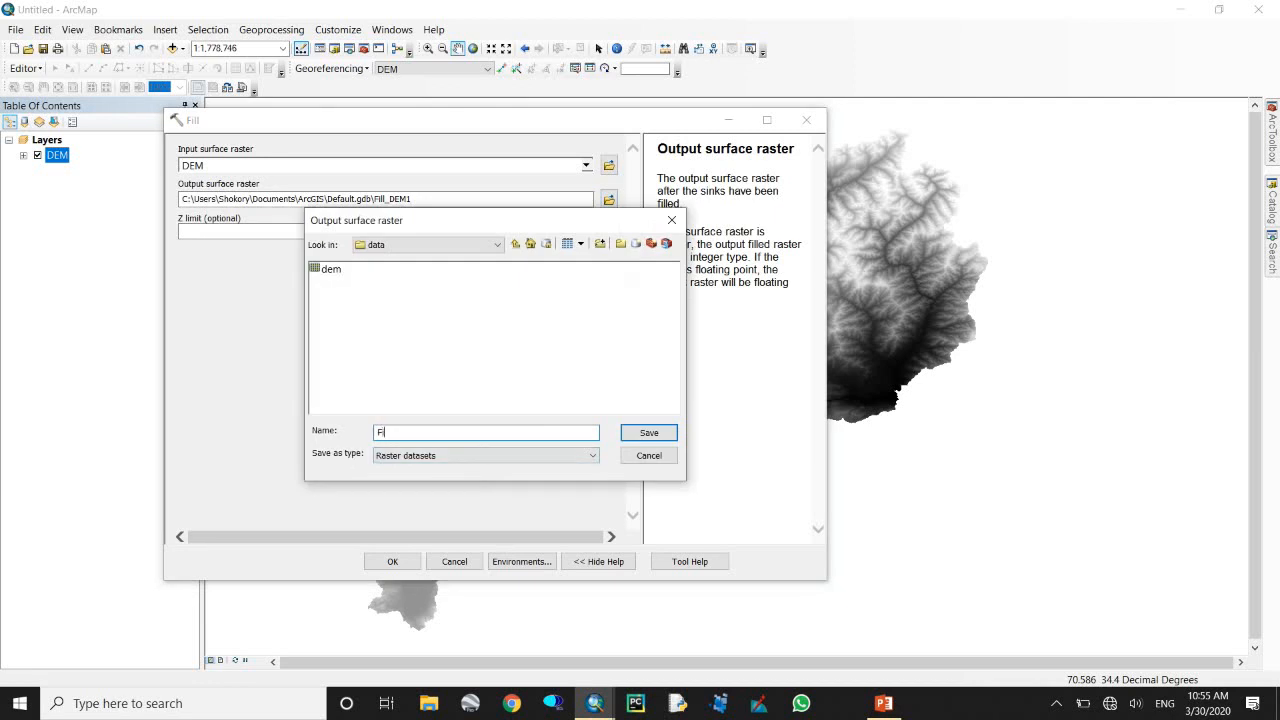
type("l")
key("Return")
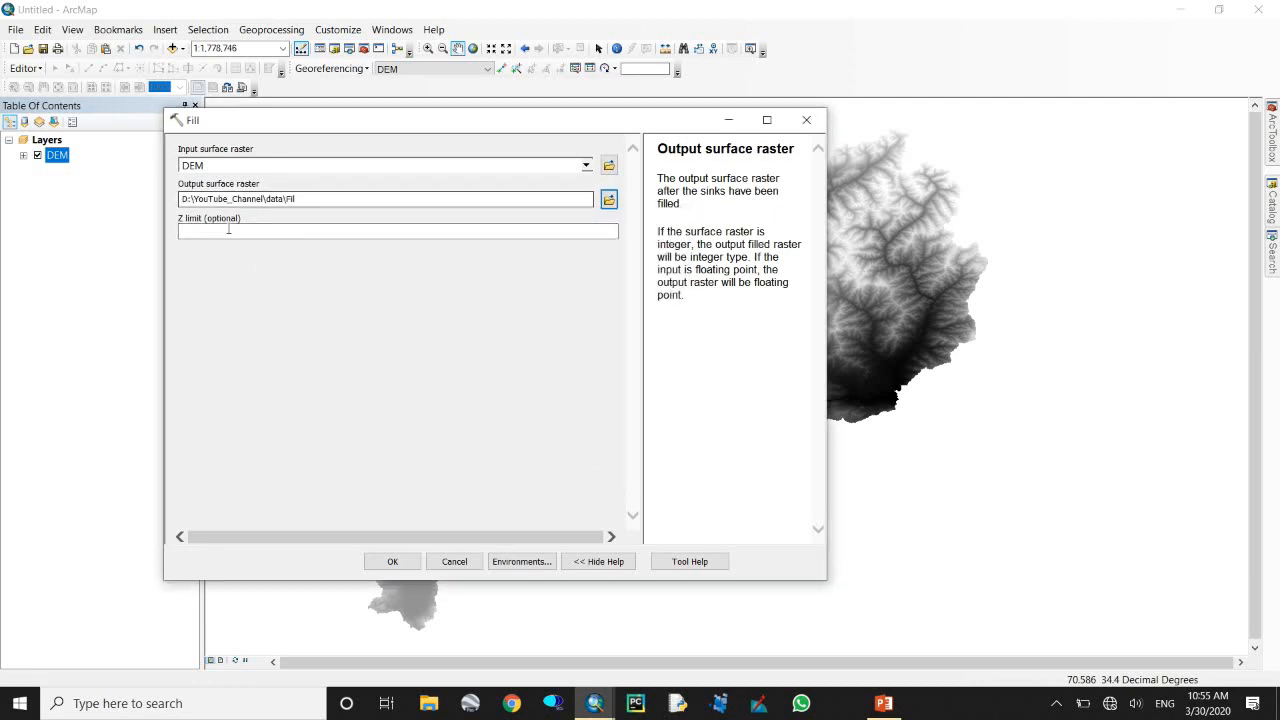
Read the help for the optional Z limit, leave it empty and run the Fill tool.
left_click(228, 230)
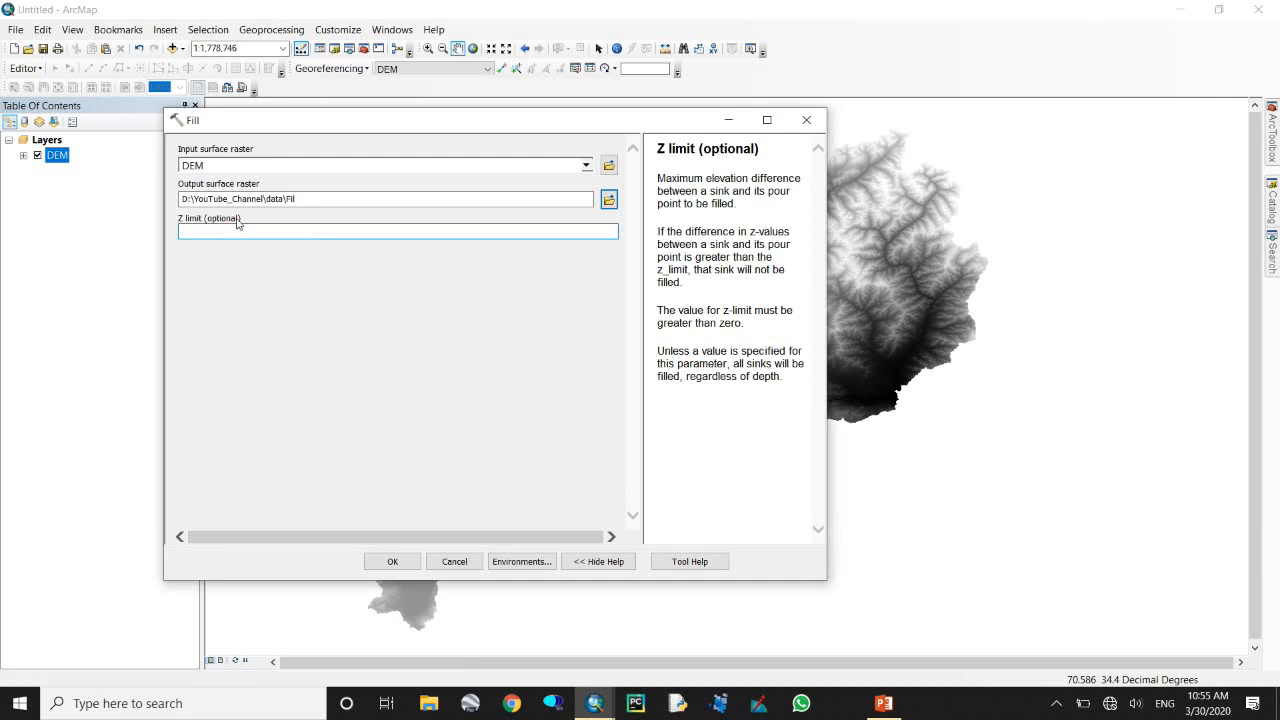
left_click_drag(657, 178, 735, 204)
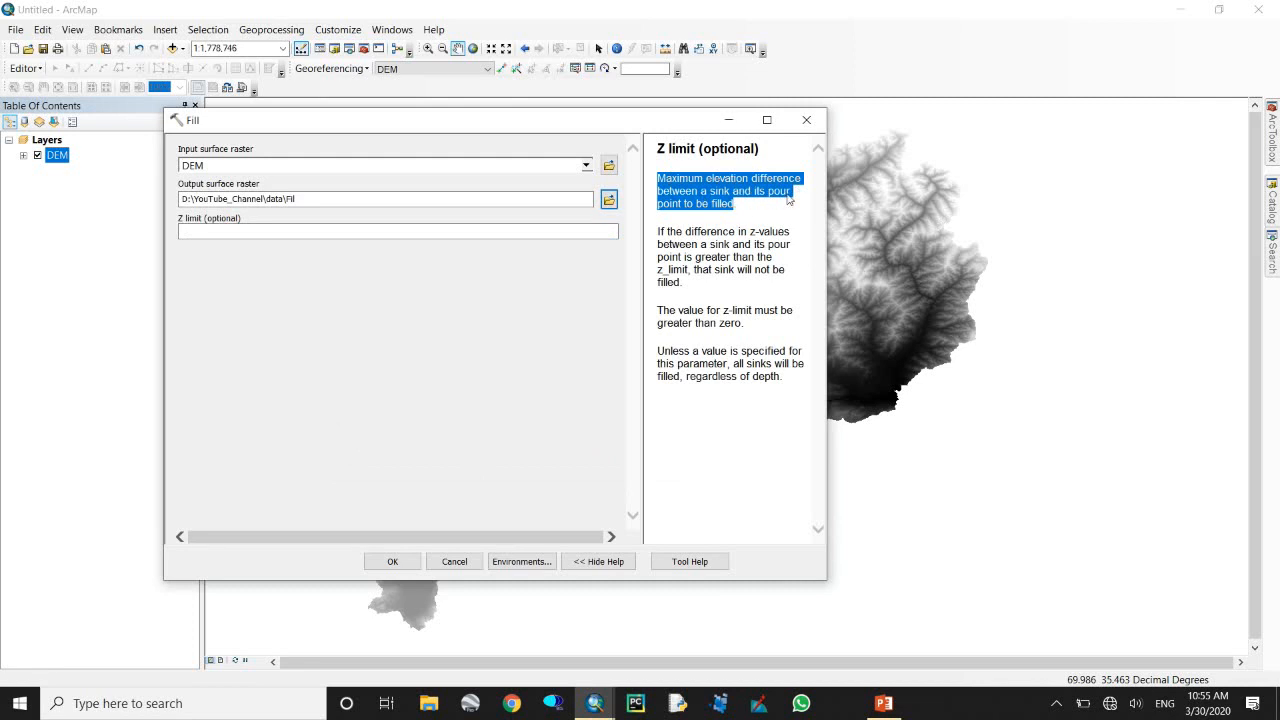
left_click(701, 214)
left_click(271, 248)
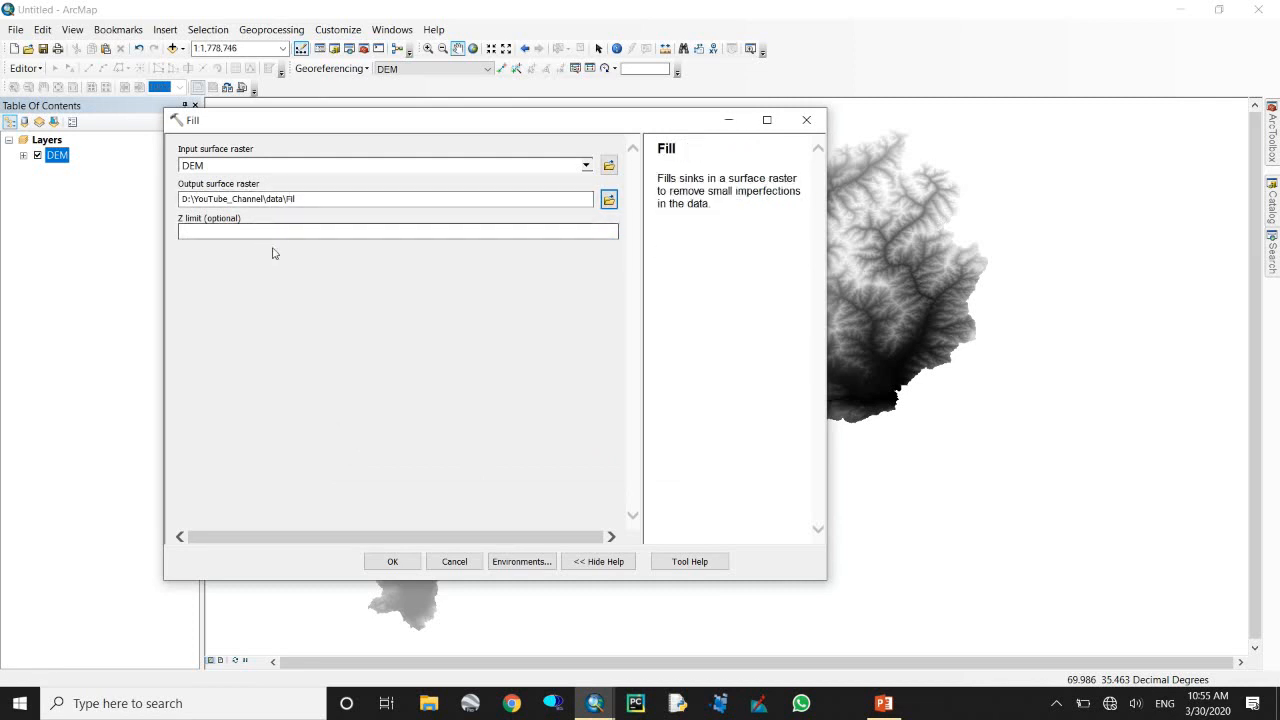
left_click(392, 561)
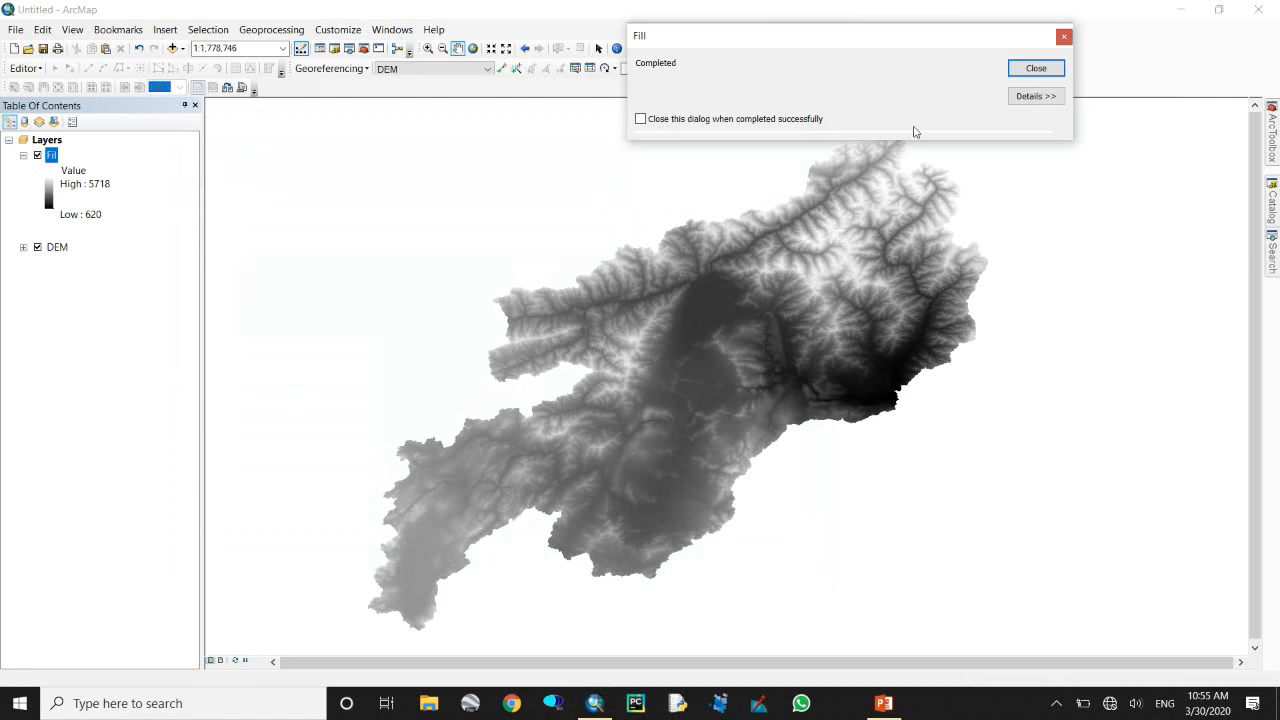
left_click(1027, 72)
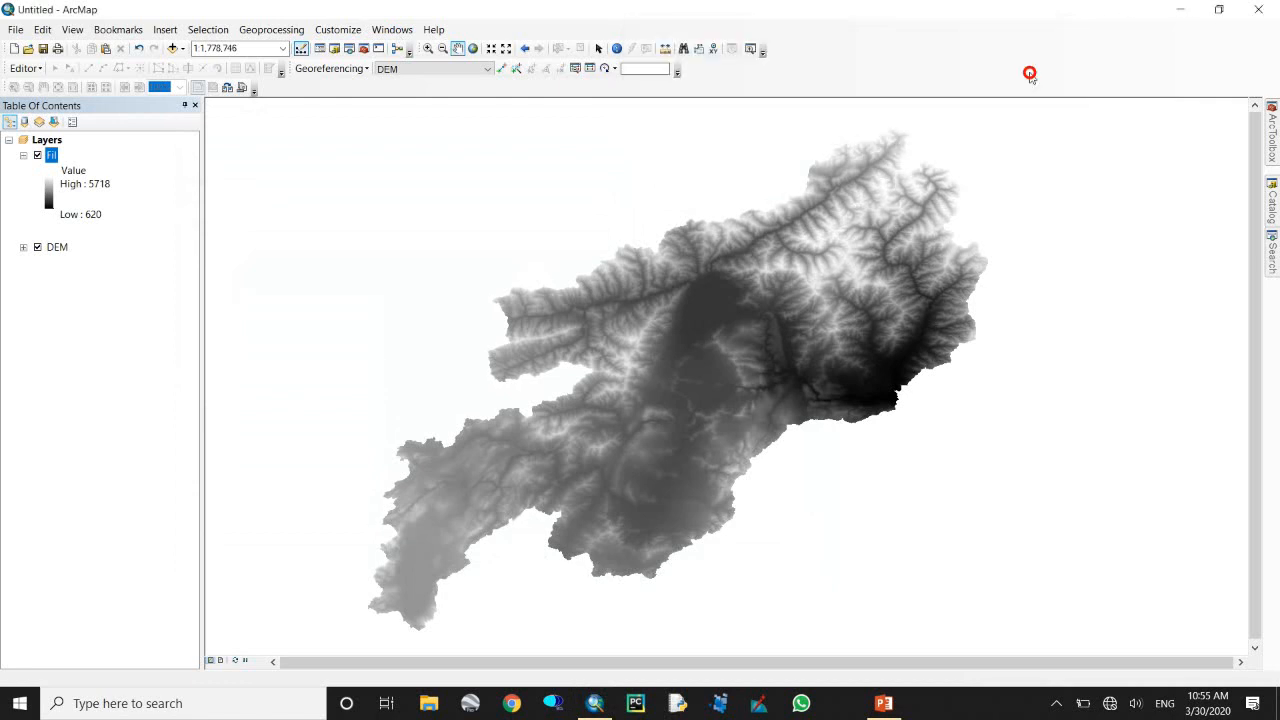
Compare the filled raster with the DEM by swiping the Fil layer across the map from Image Analysis.
left_click(378, 36)
left_click(440, 156)
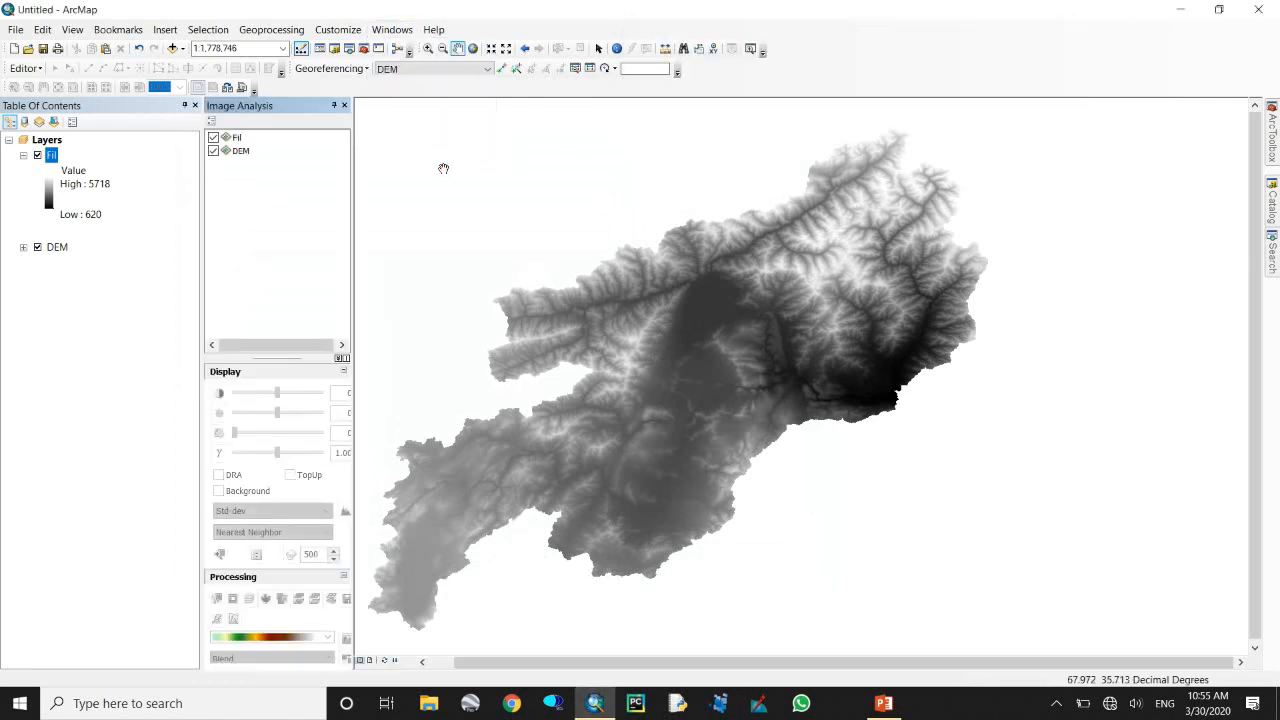
left_click(237, 140)
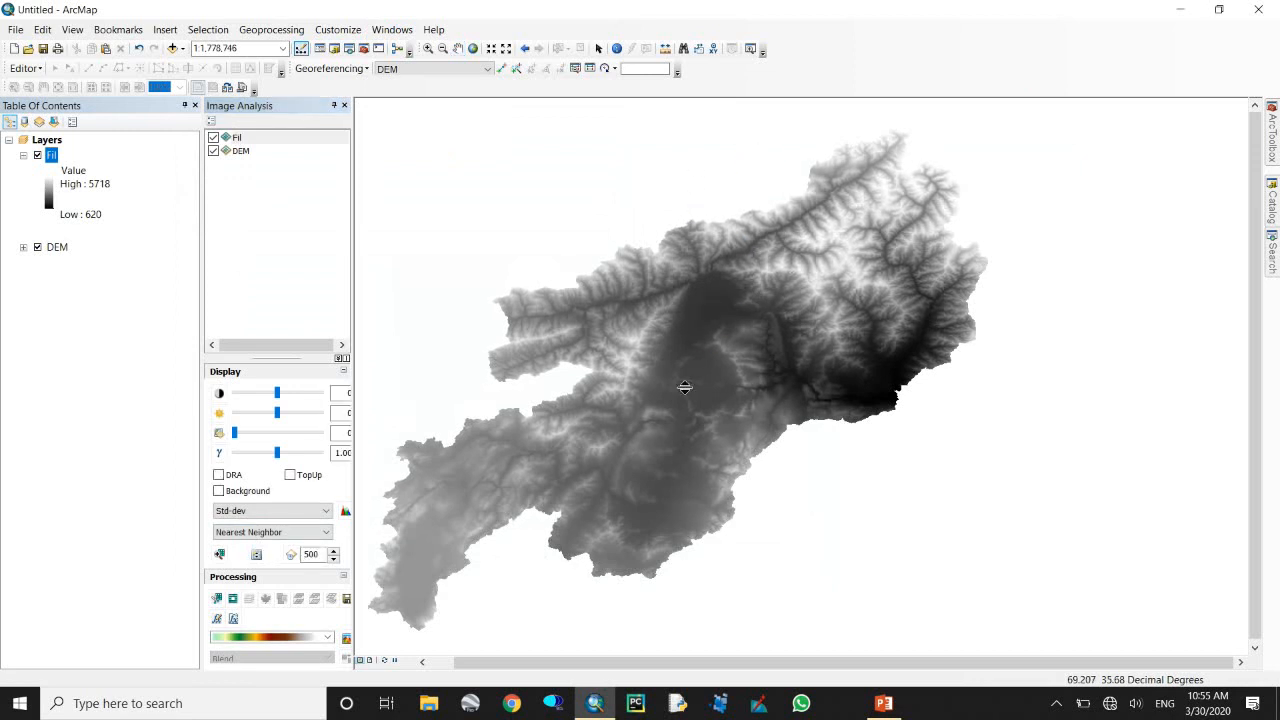
left_click_drag(429, 349, 488, 424)
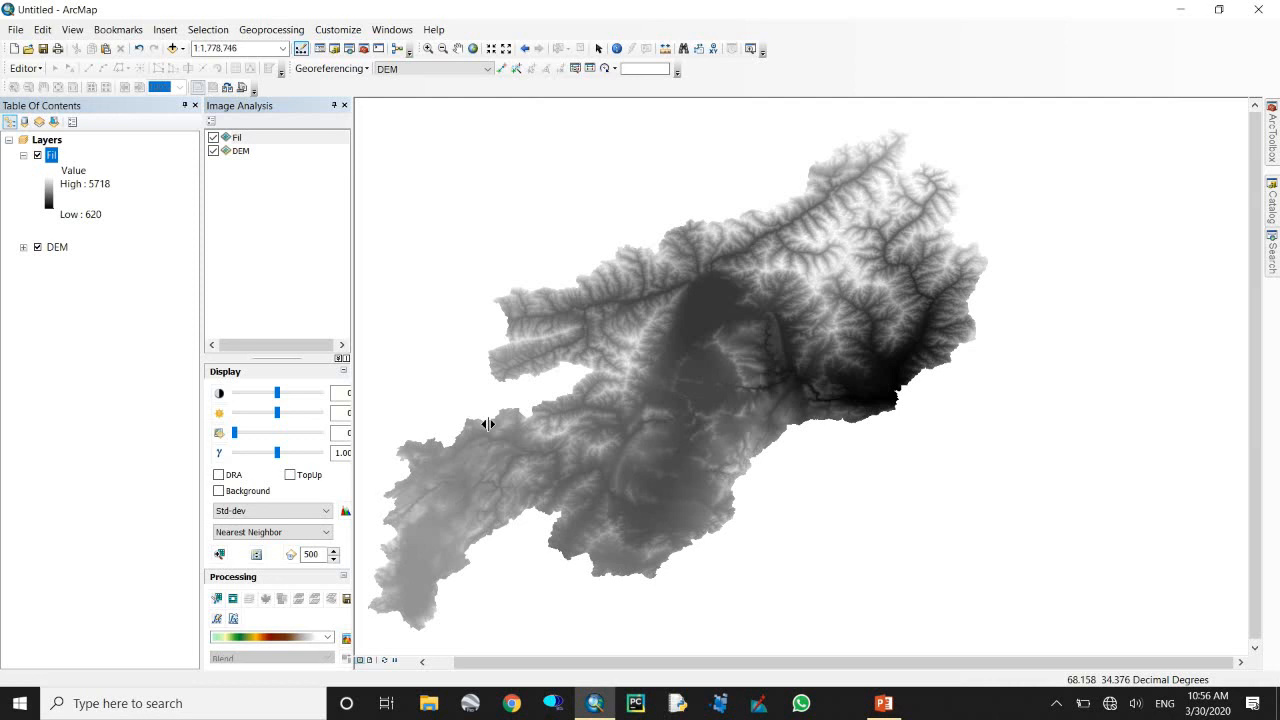
scroll(488, 424, "up", 1)
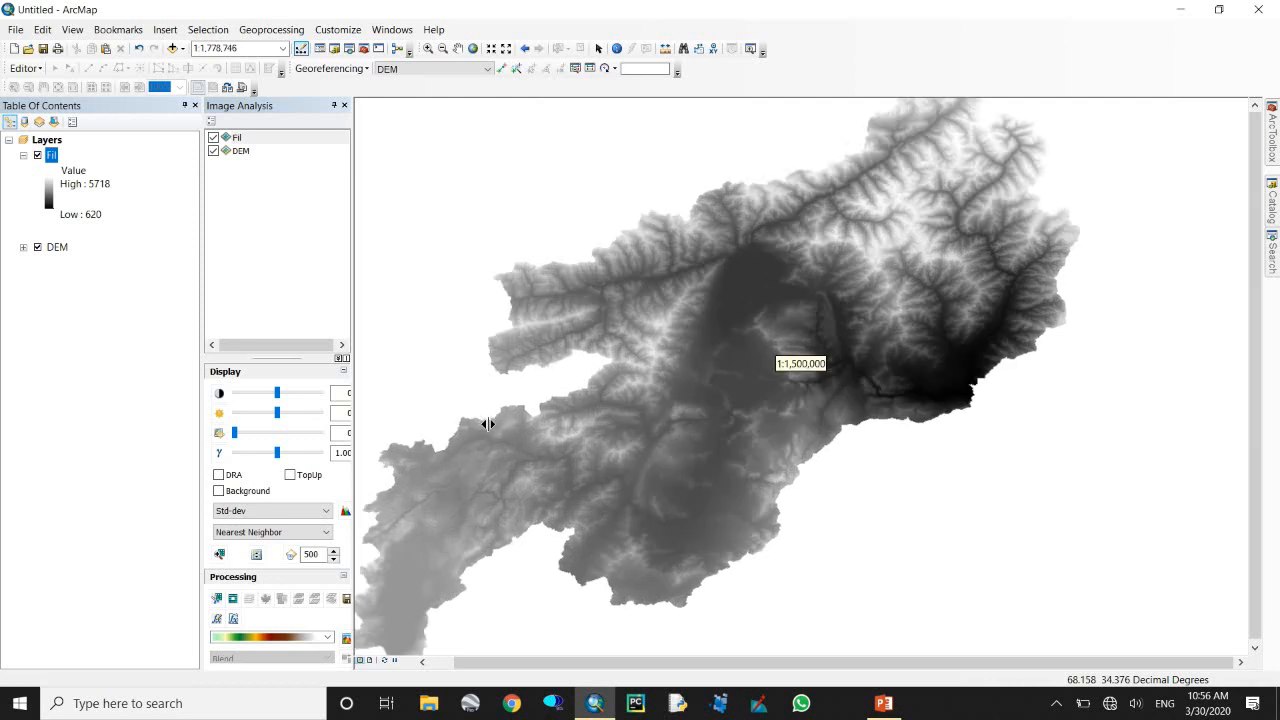
left_click(745, 172)
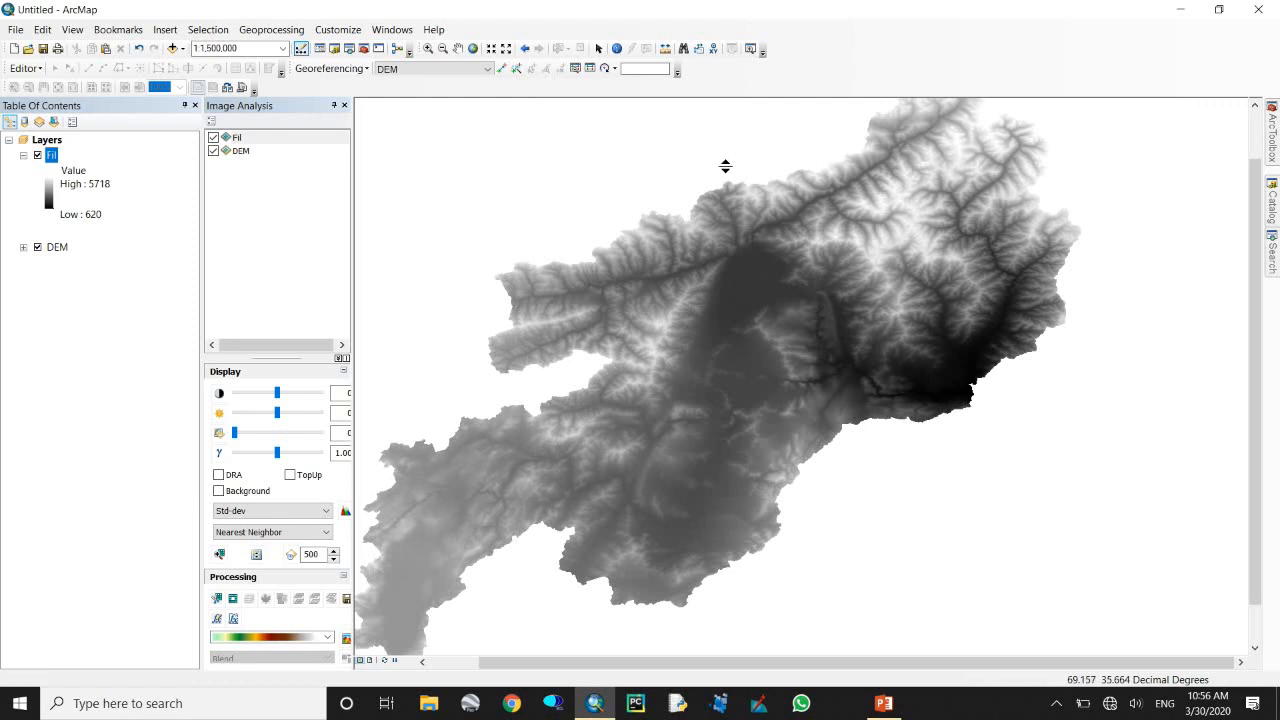
left_click(936, 164)
Close Image Analysis, collapse the Fil legend and hide the DEM layer.
left_click(23, 155)
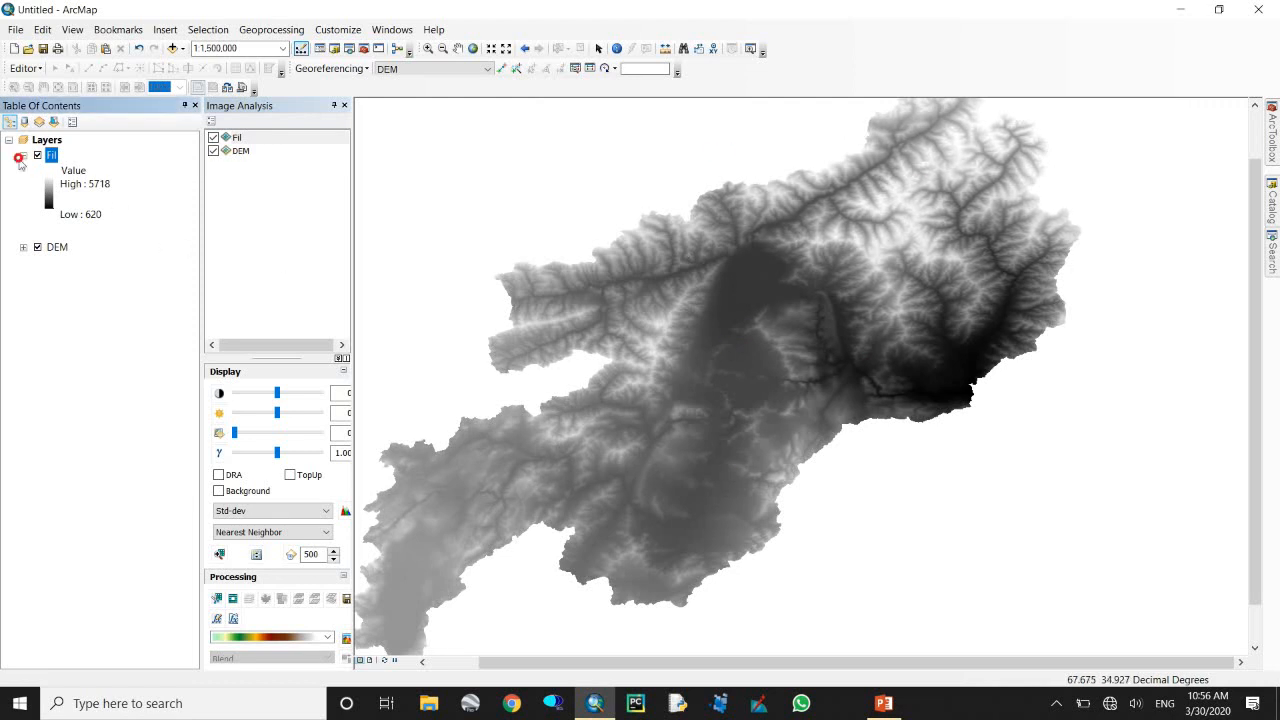
left_click(344, 105)
left_click(458, 48)
left_click(37, 170)
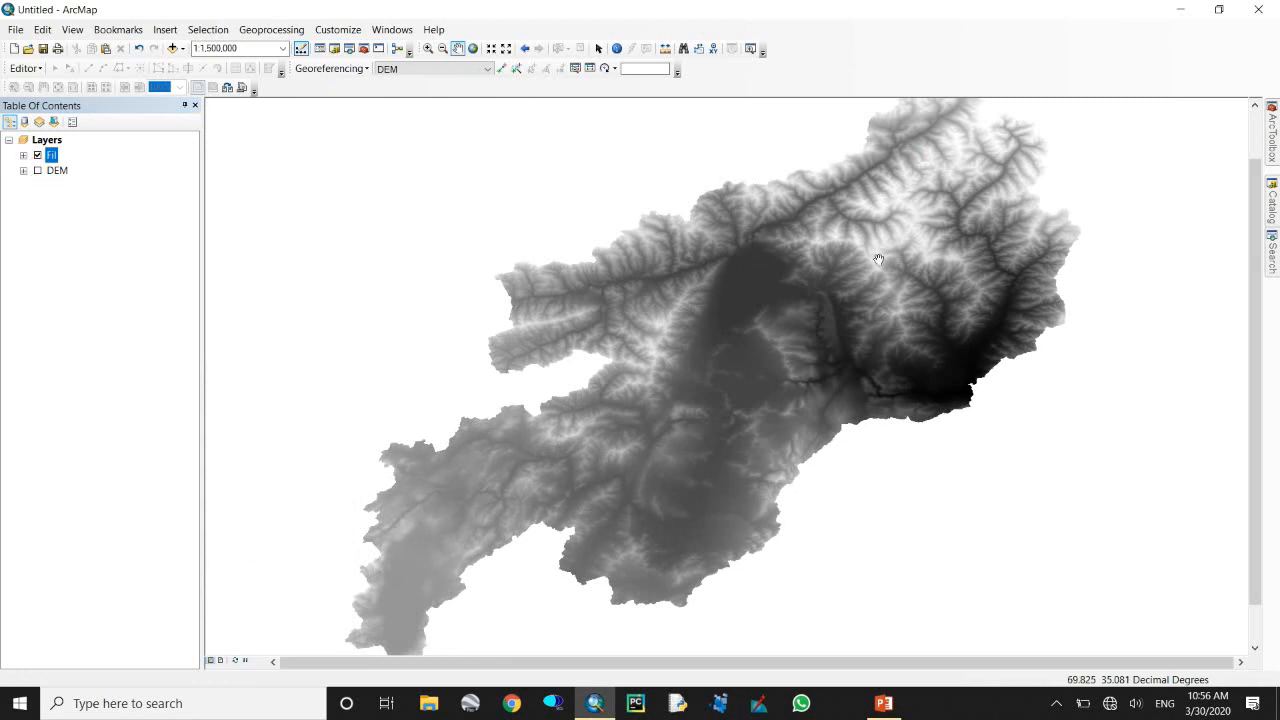
Open the Hydrology toolset's Flow Direction tool and use Fil as the input surface raster.
left_click(1271, 137)
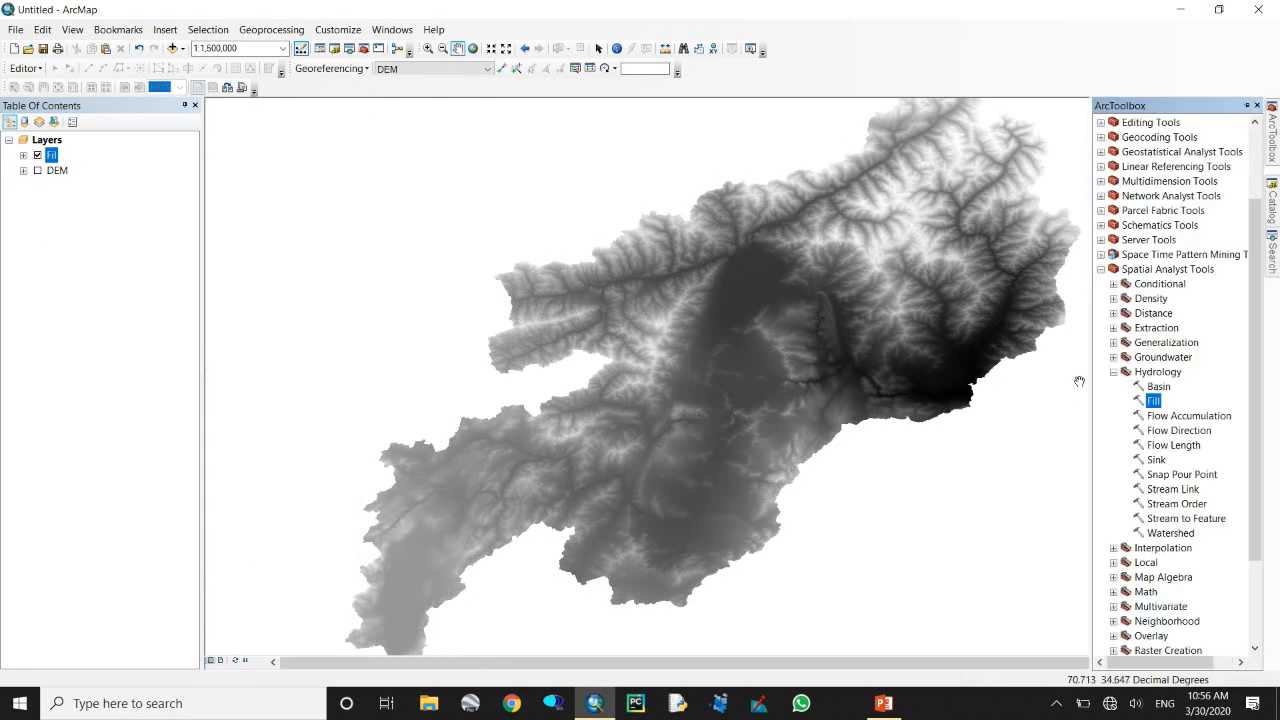
left_click(1182, 430)
double_click(1182, 430)
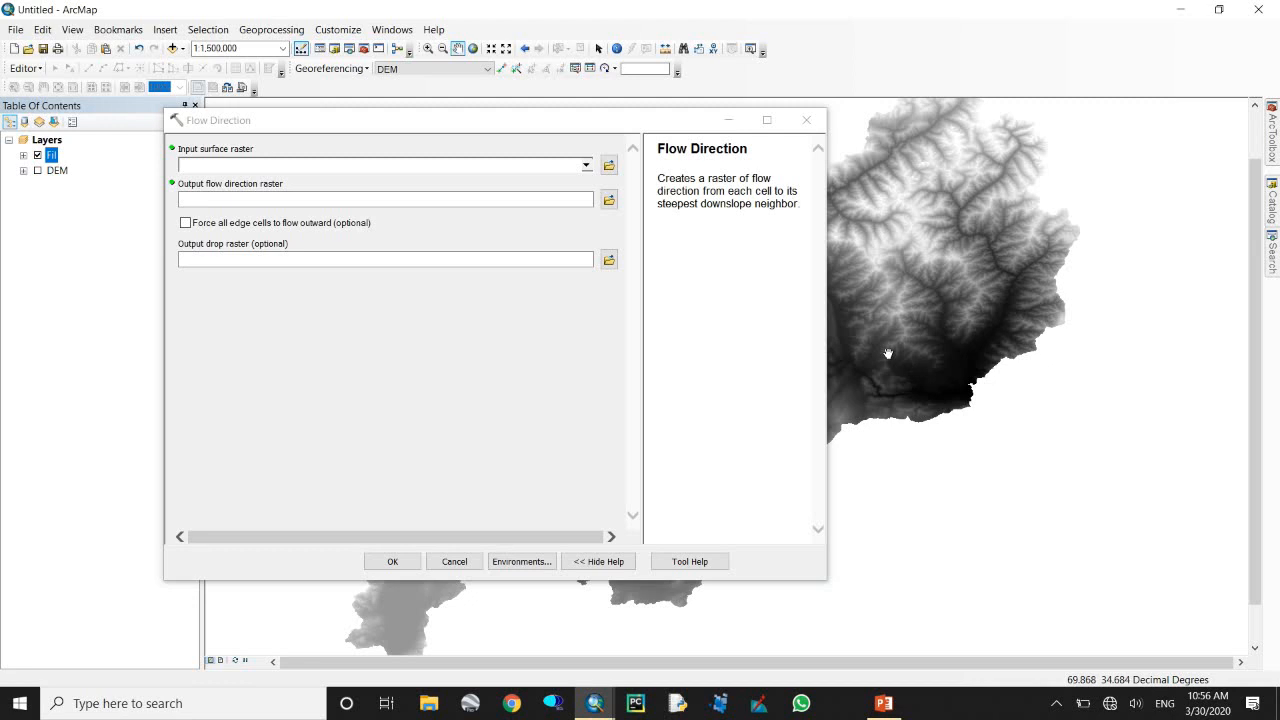
left_click_drag(526, 122, 589, 118)
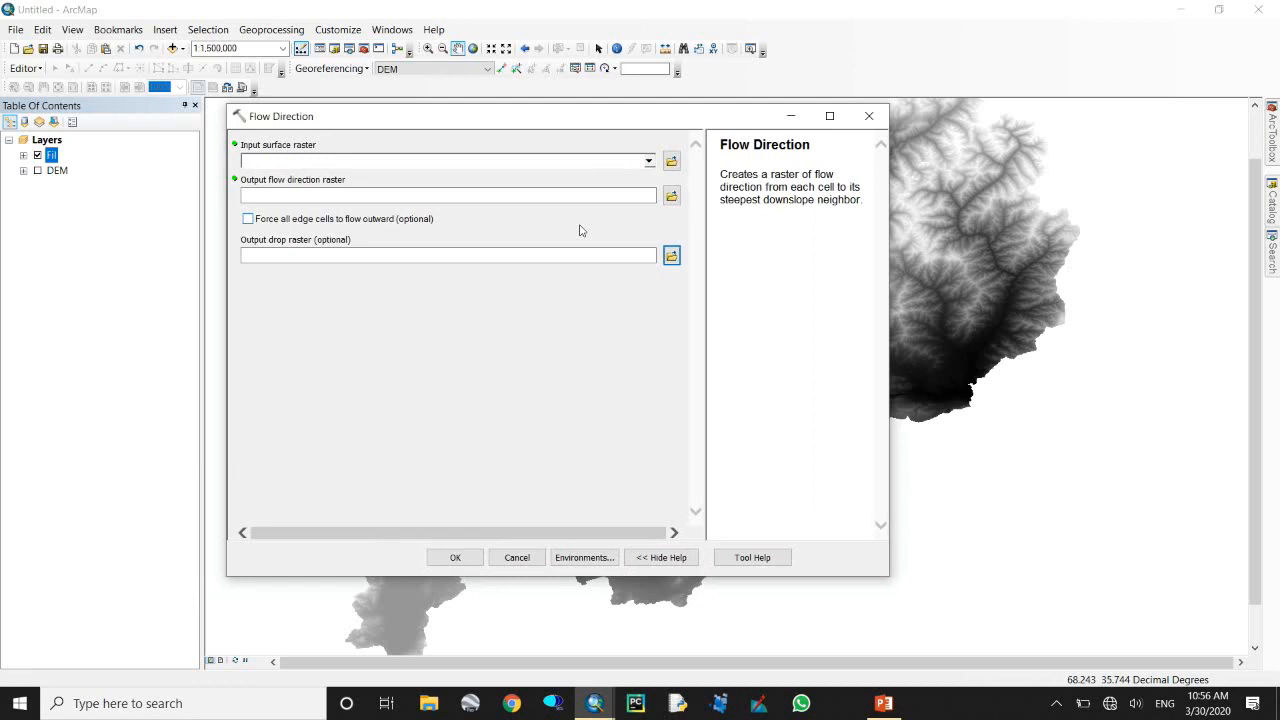
left_click(649, 162)
left_click(280, 175)
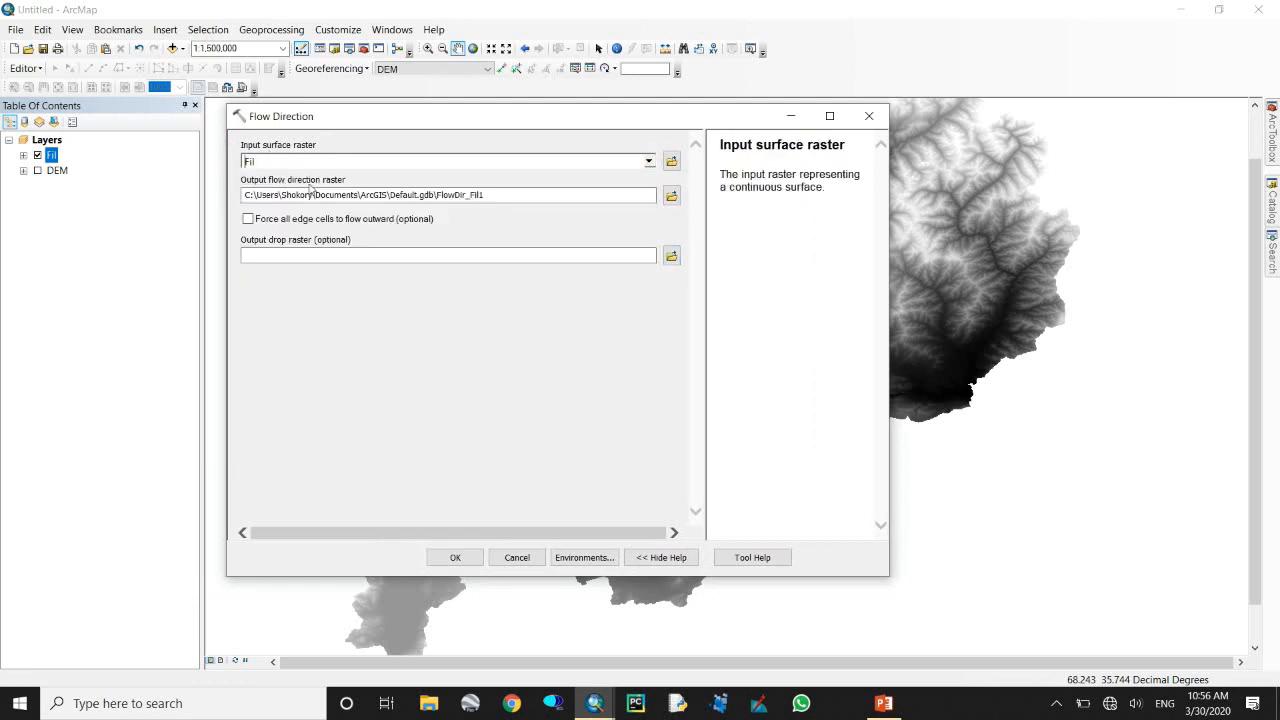
Name the output flow direction raster flow_d in the data folder.
left_click(283, 194)
left_click(590, 381)
left_click(667, 198)
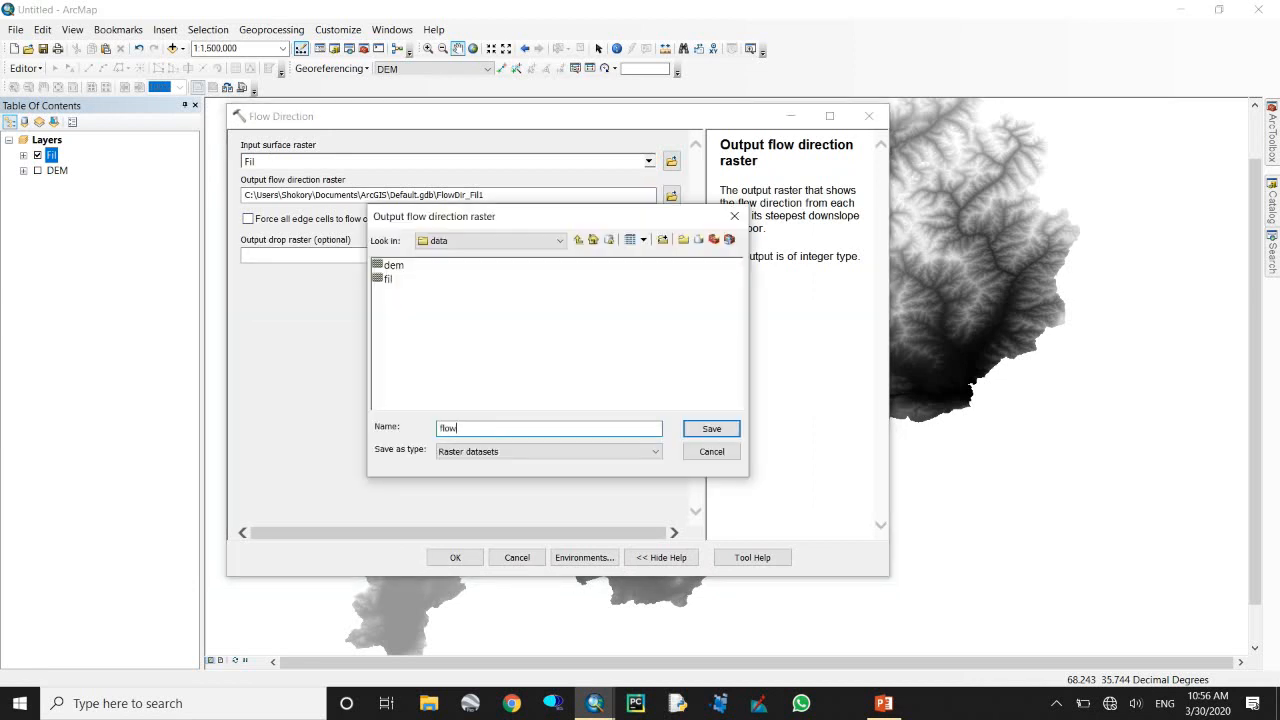
type("d")
key("Return")
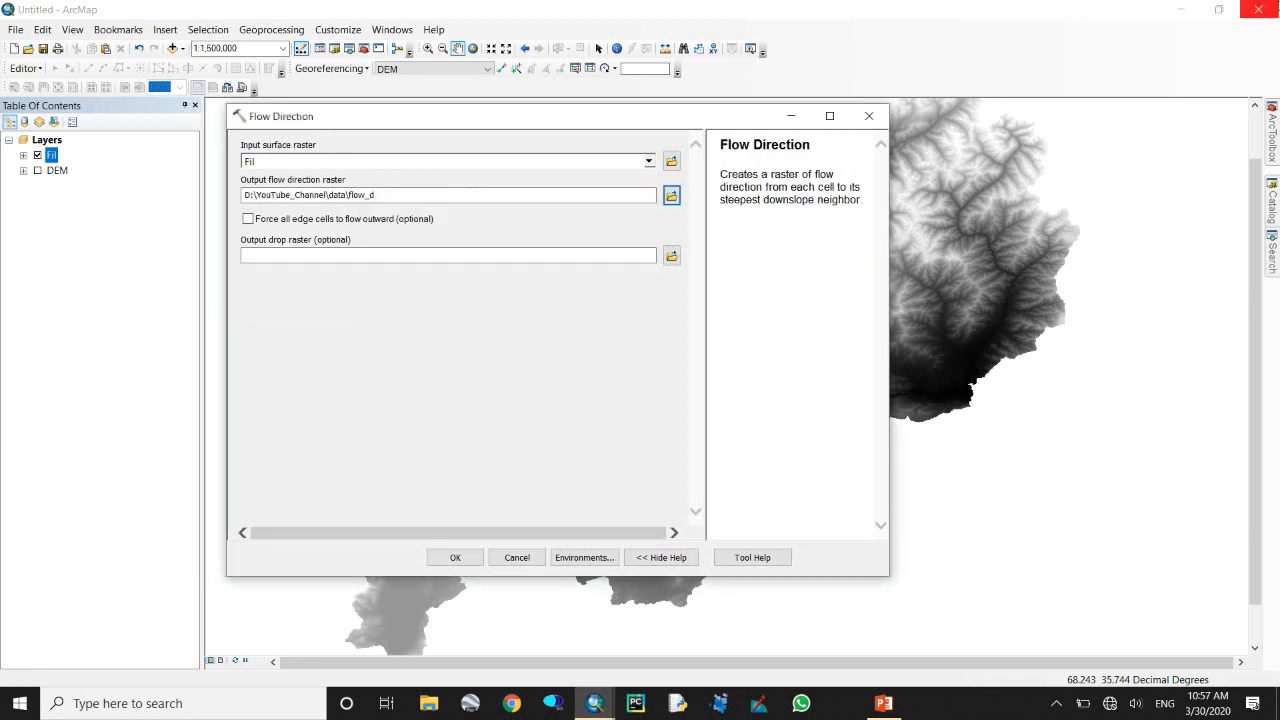
Enable forcing all edge cells to flow outward to read the option's help, and disable the option again.
left_click(356, 221)
key("Tab")
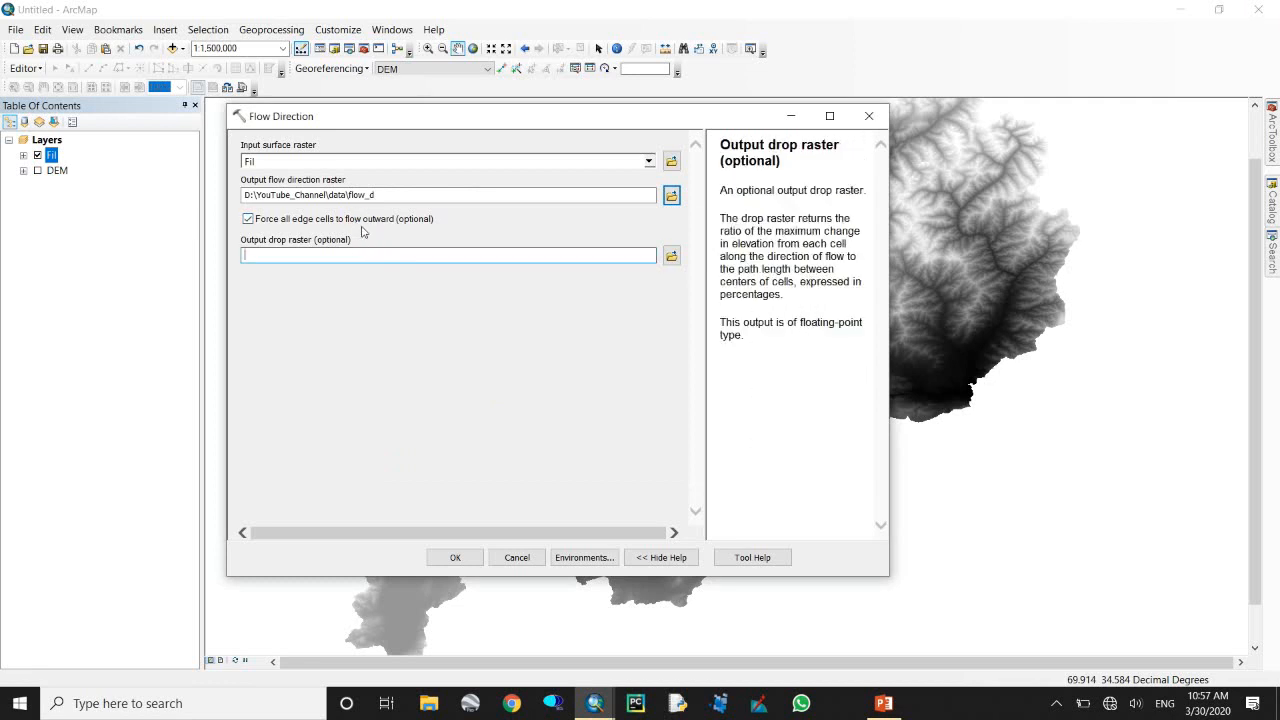
left_click(356, 222)
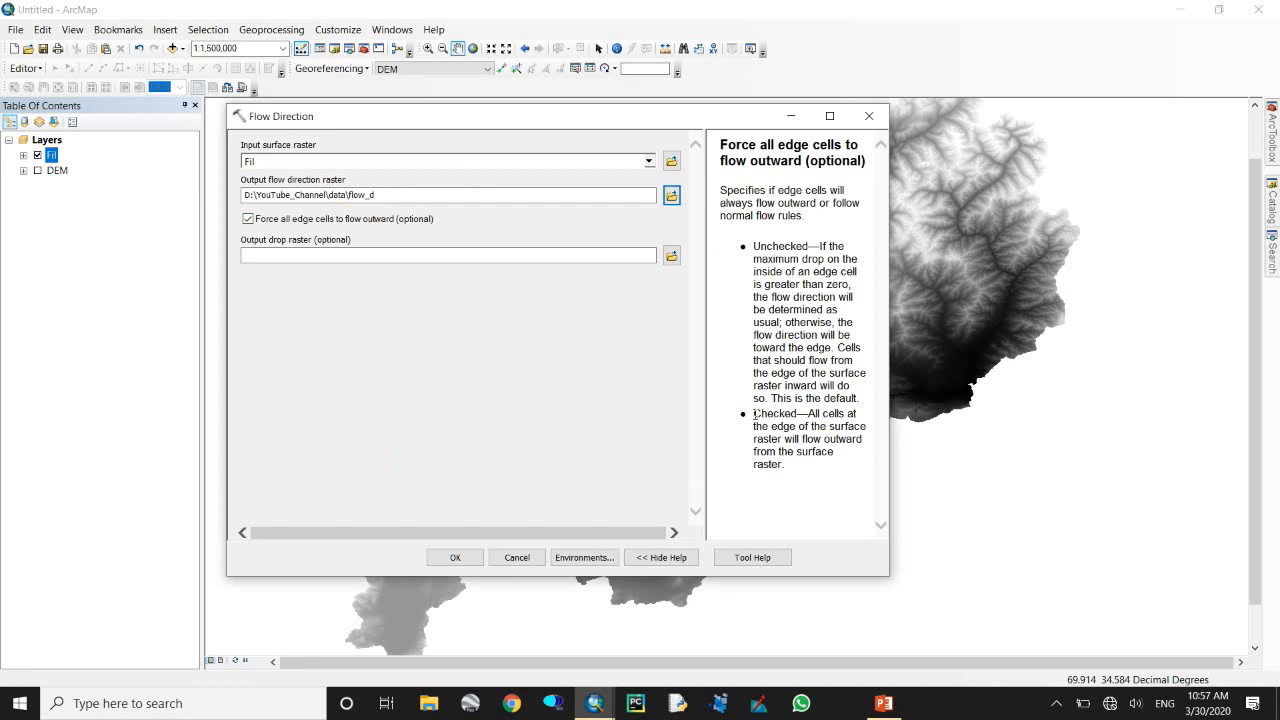
left_click_drag(756, 417, 794, 466)
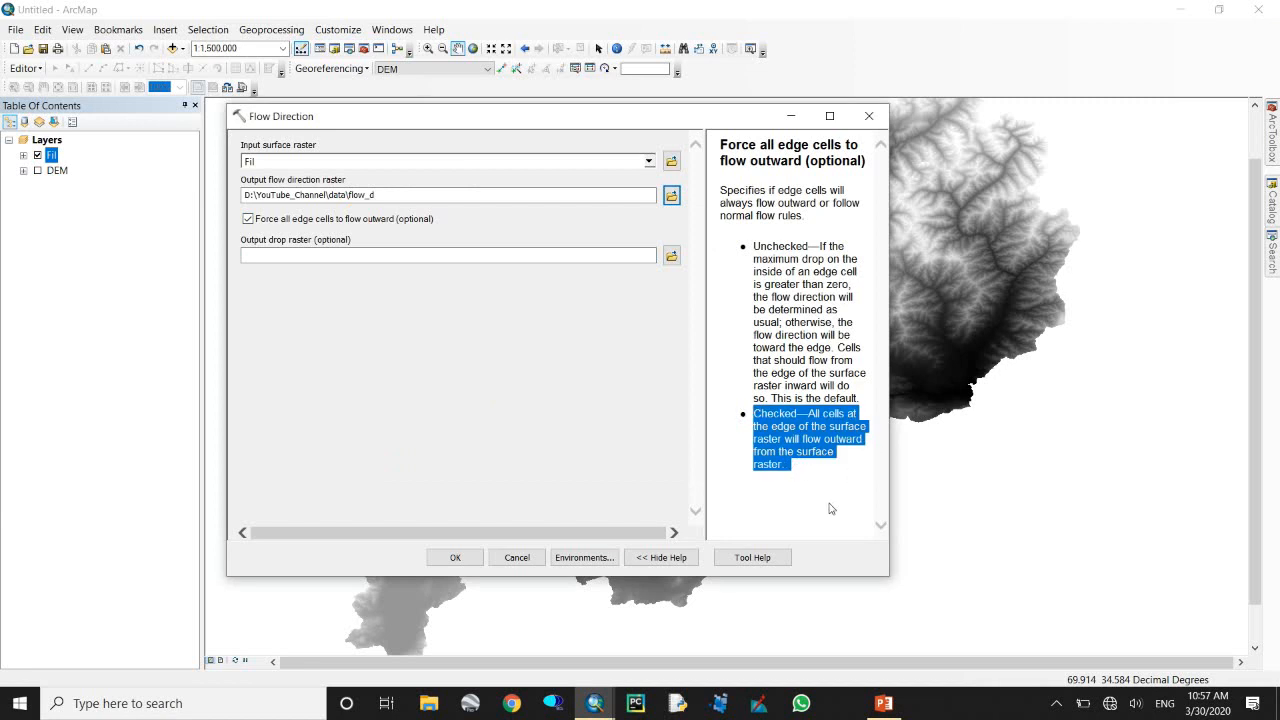
left_click(801, 449)
left_click(296, 223)
left_click(340, 328)
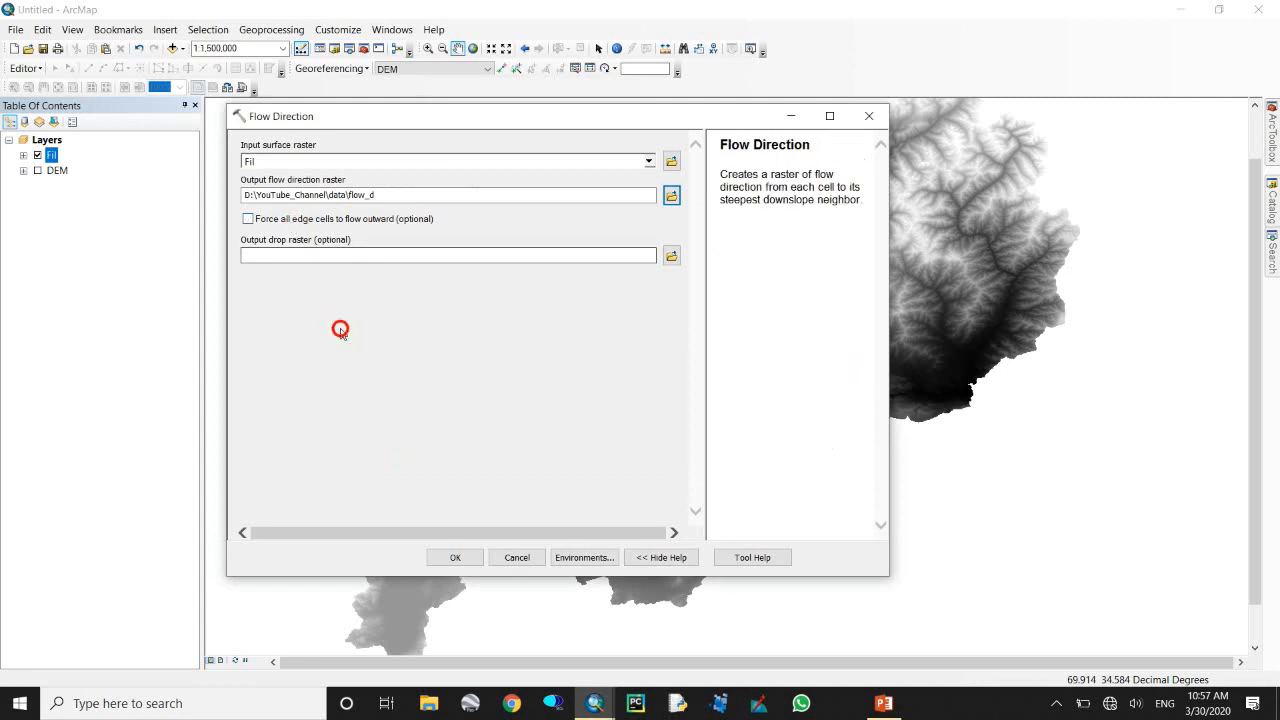
Run the Flow Direction tool to generate the flow_d raster and dismiss the completion message.
left_click(455, 557)
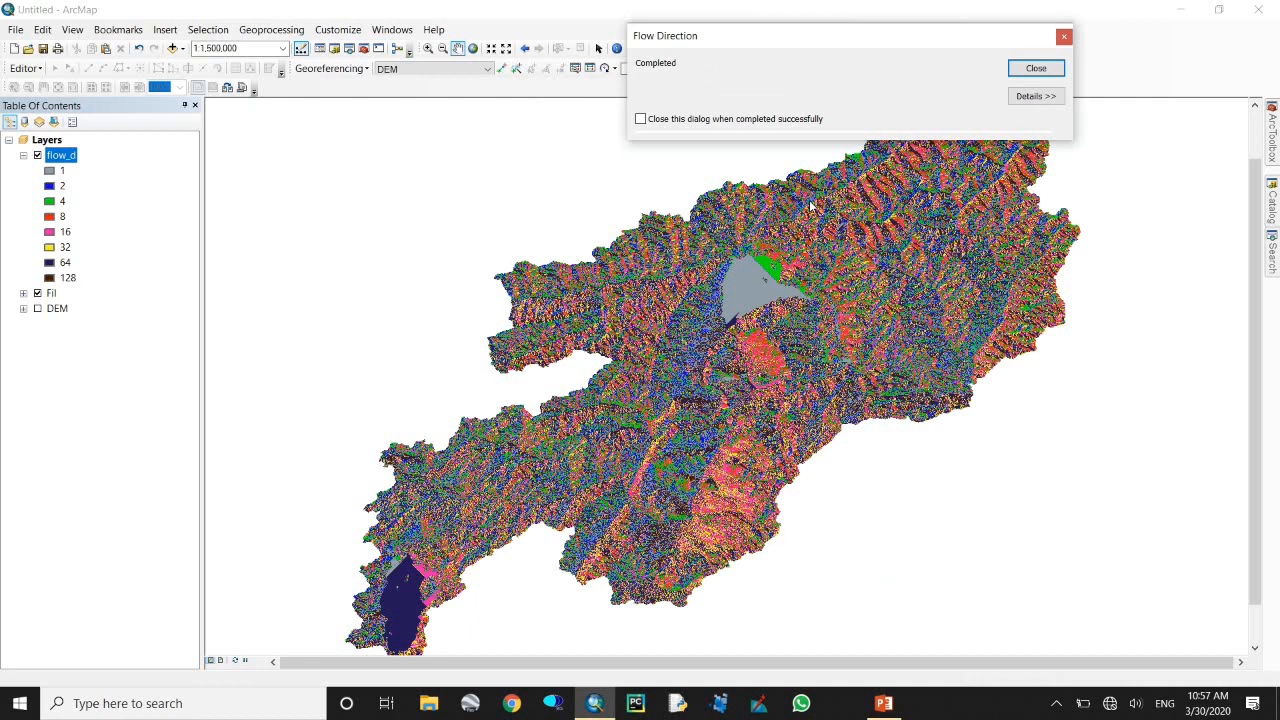
left_click(1036, 68)
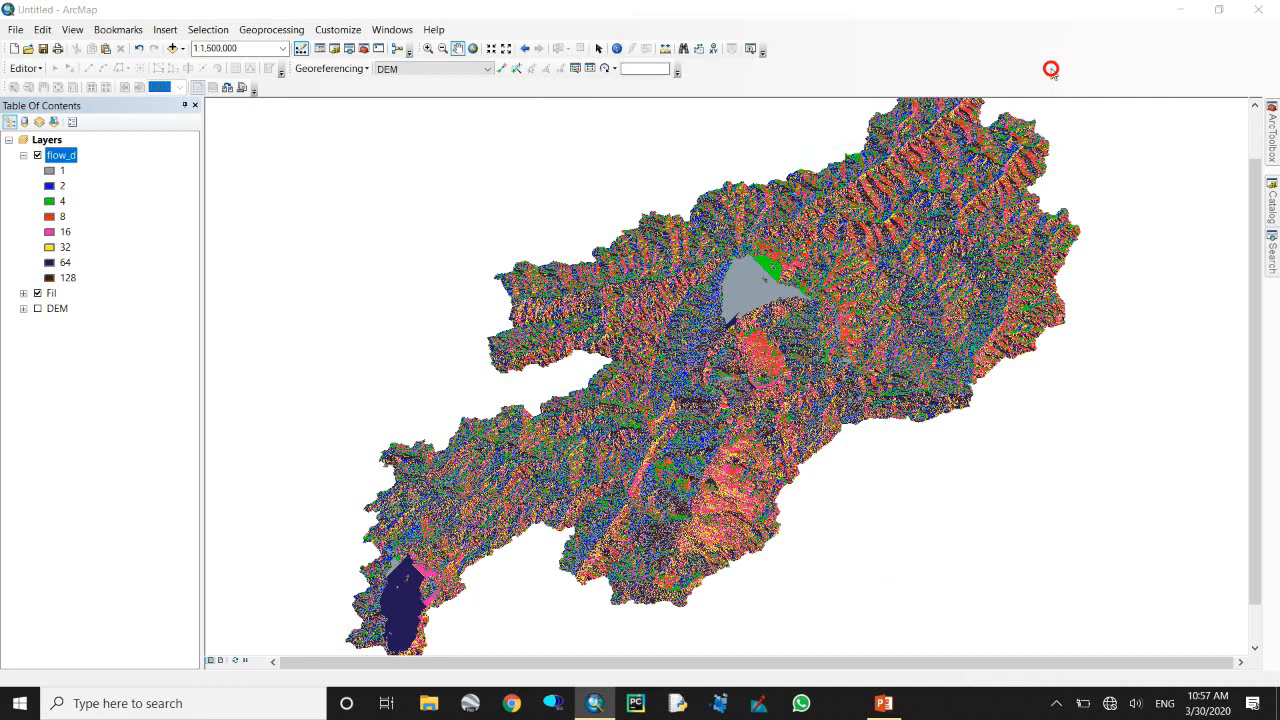
Identify the flow direction values of several green cells in a close-up of the flow_d raster.
left_click(428, 48)
left_click_drag(700, 262, 905, 372)
left_click_drag(889, 314, 616, 562)
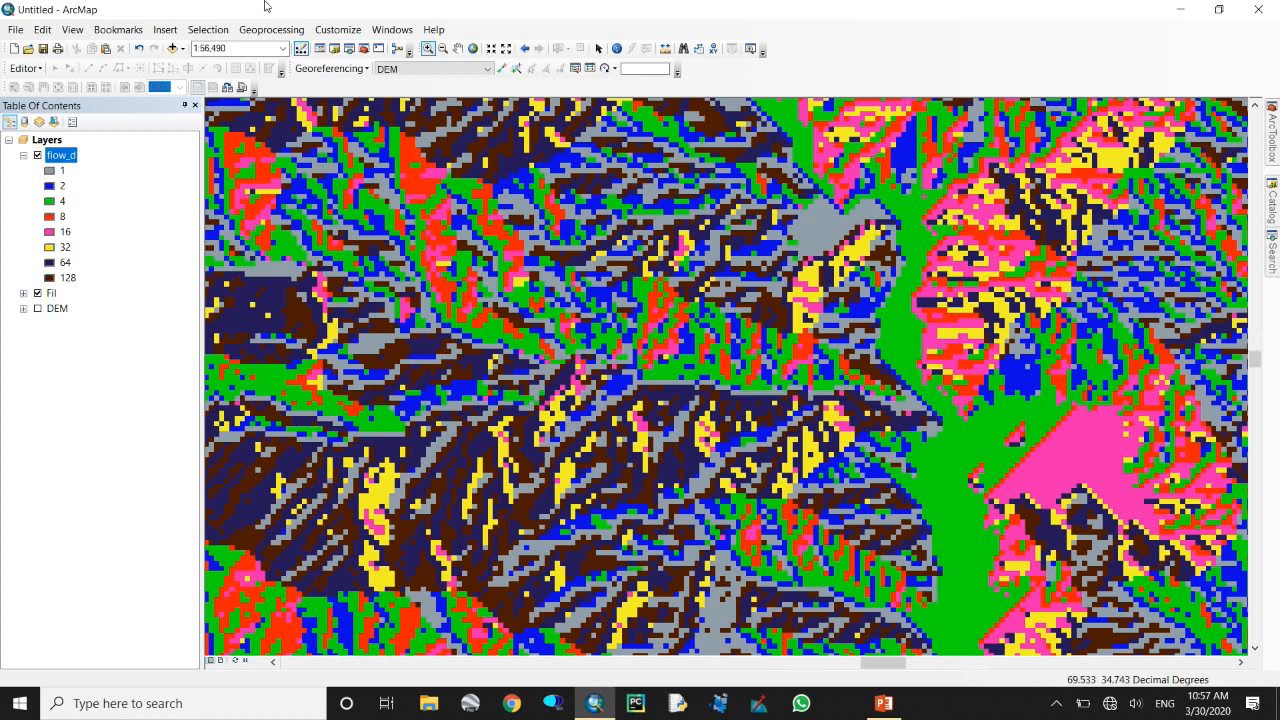
left_click(458, 48)
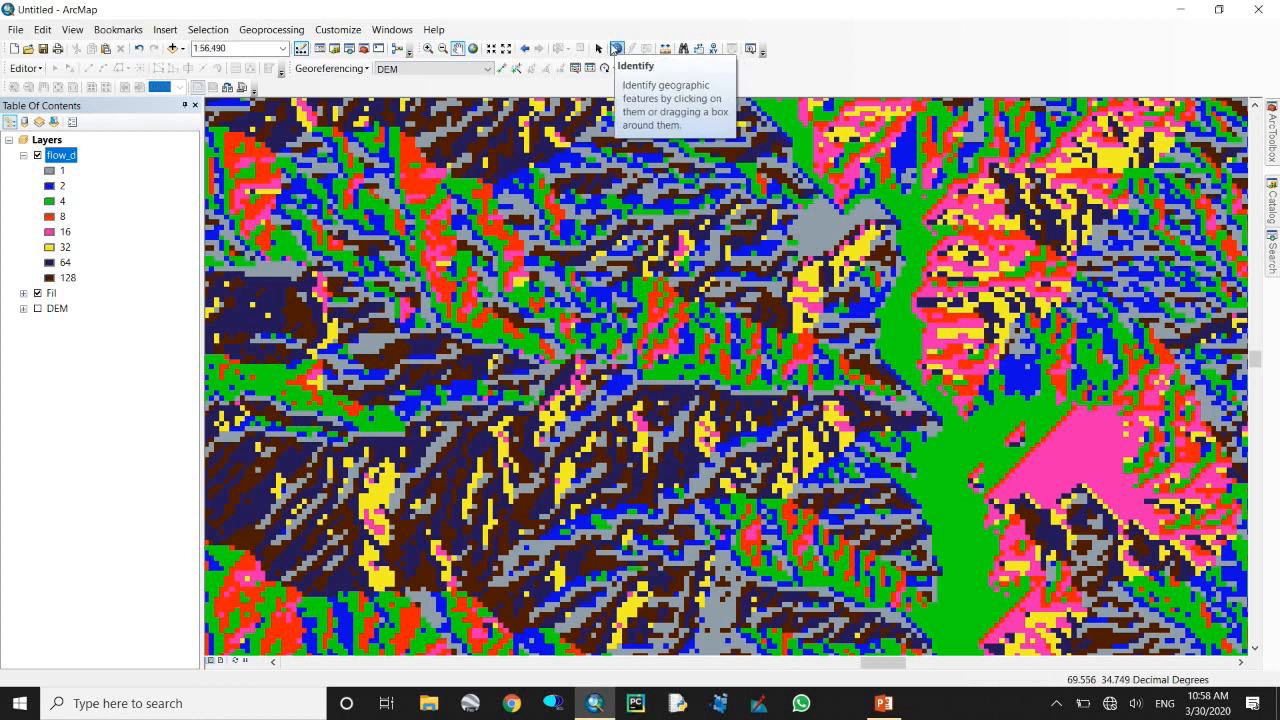
left_click(618, 50)
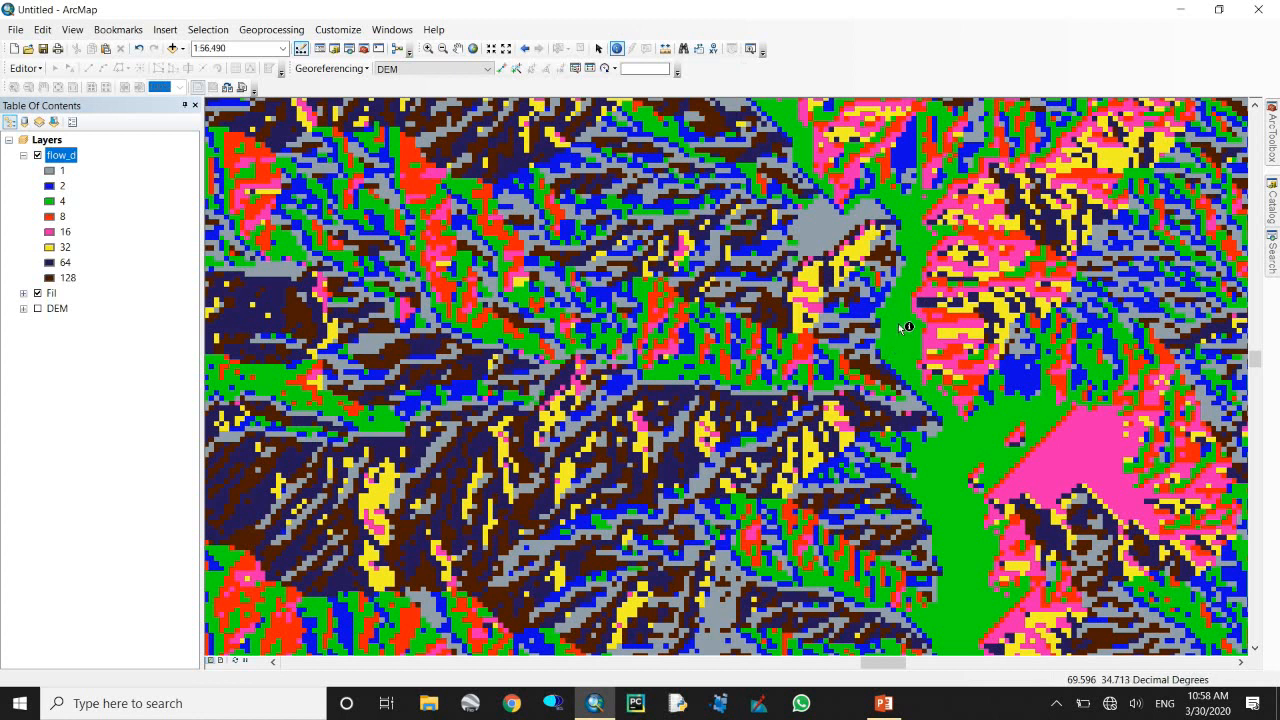
left_click(898, 324)
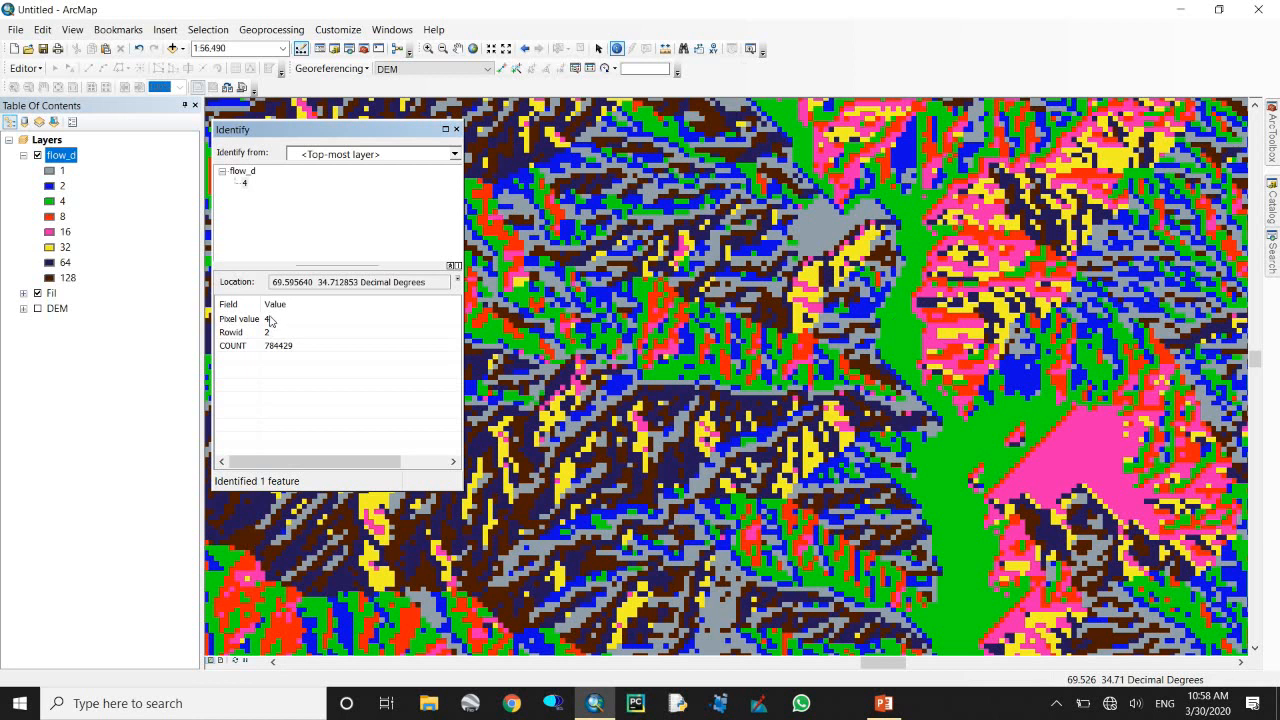
left_click(670, 375)
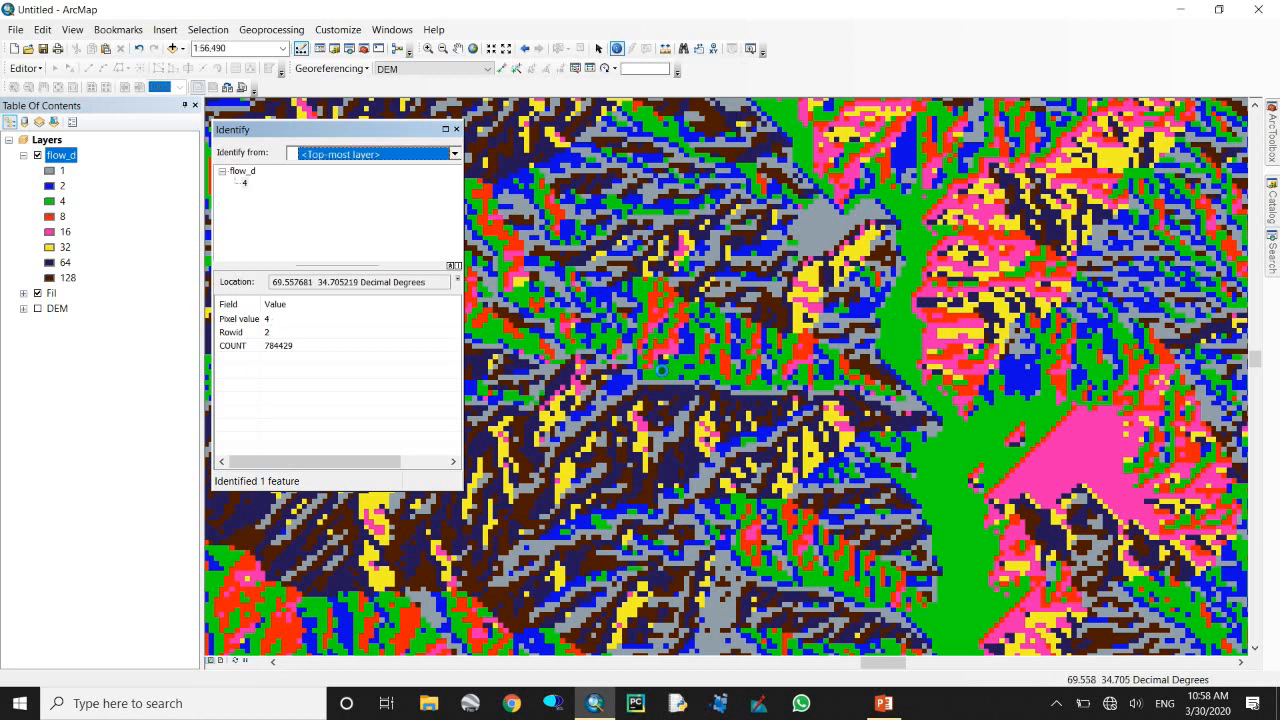
left_click(228, 557)
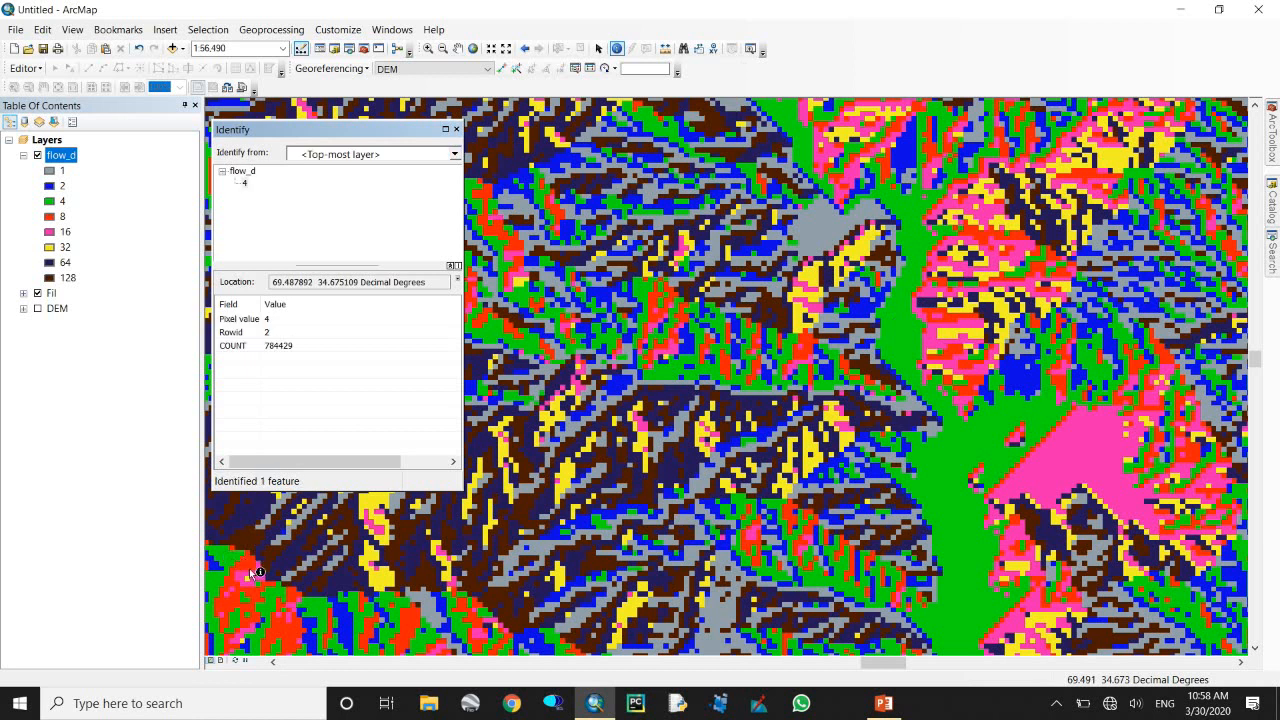
Identify the values of red and pink flow_d cells, close the Identify results and return to the full extent.
left_click(250, 562)
left_click(653, 299)
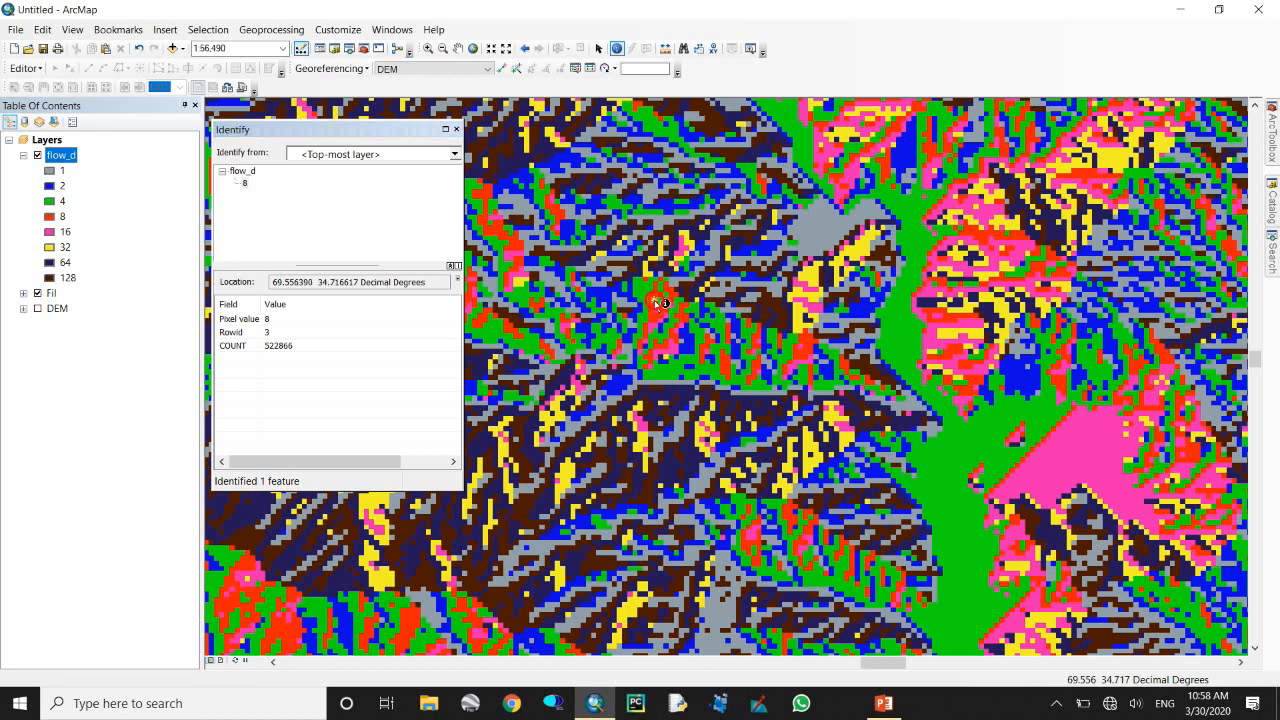
left_click(1167, 360)
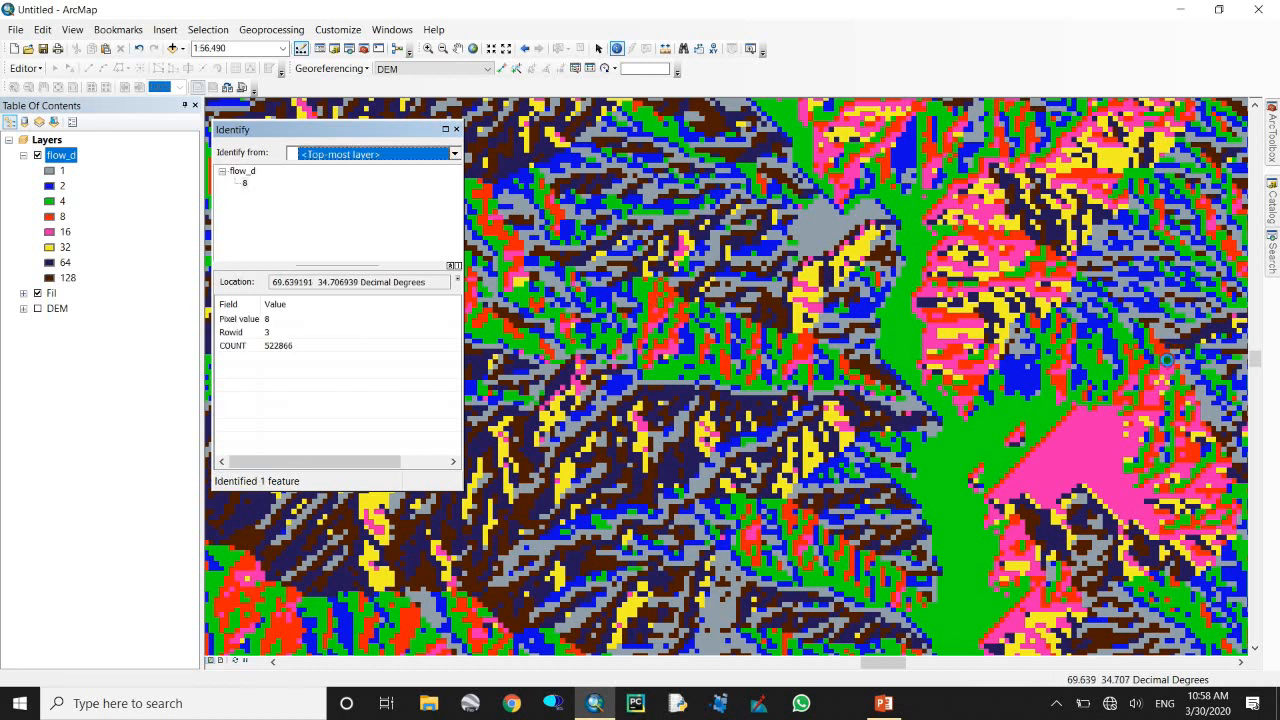
left_click(1100, 444)
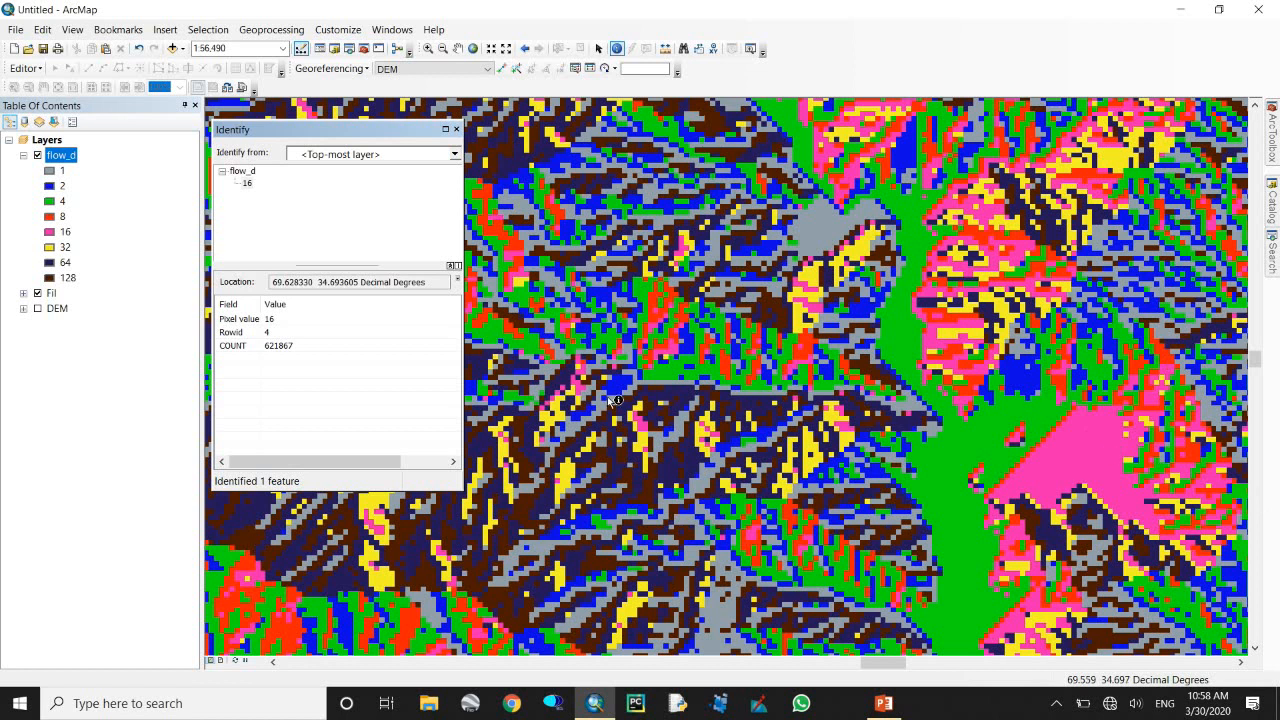
left_click(580, 360)
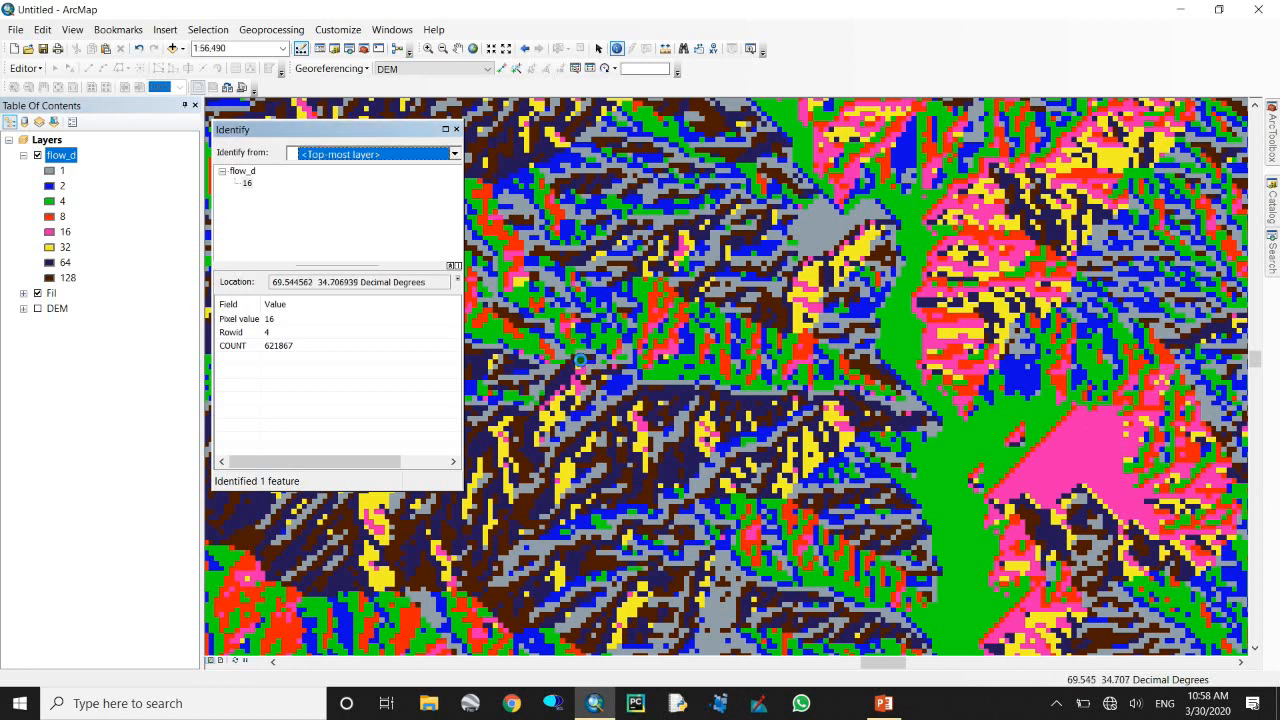
left_click(456, 129)
left_click(473, 48)
left_click(457, 48)
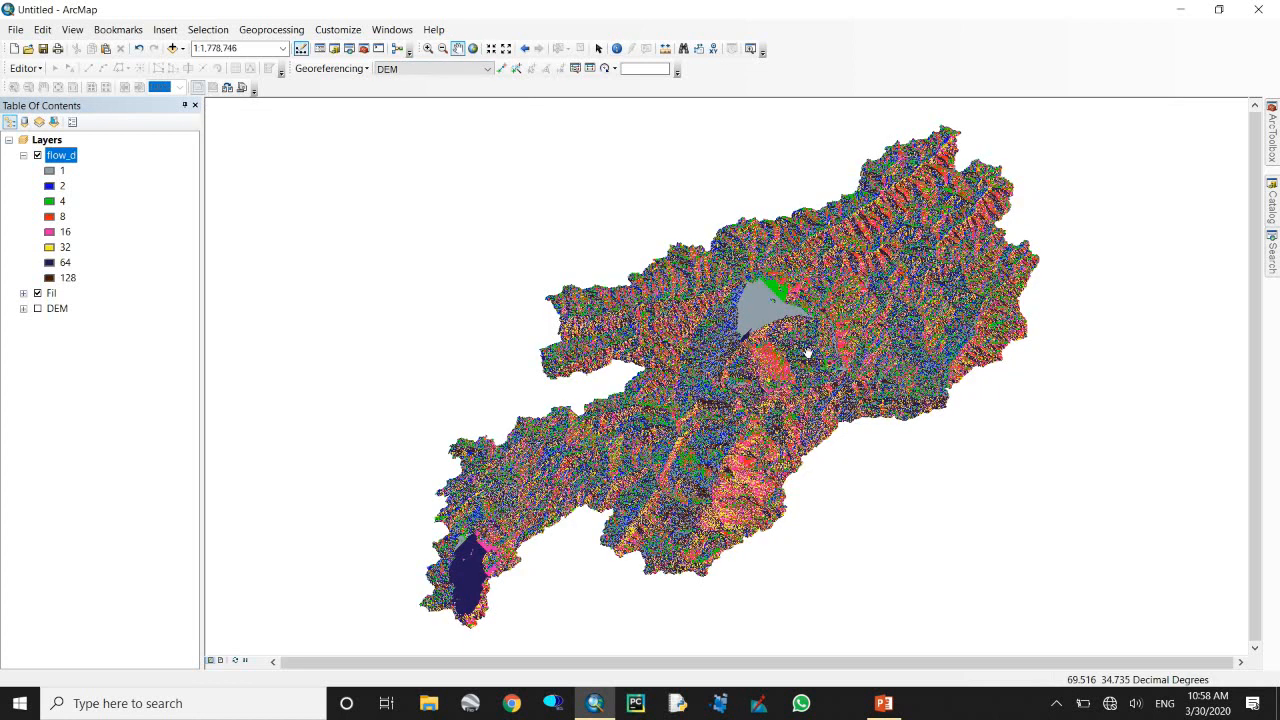
left_click_drag(808, 352, 804, 350)
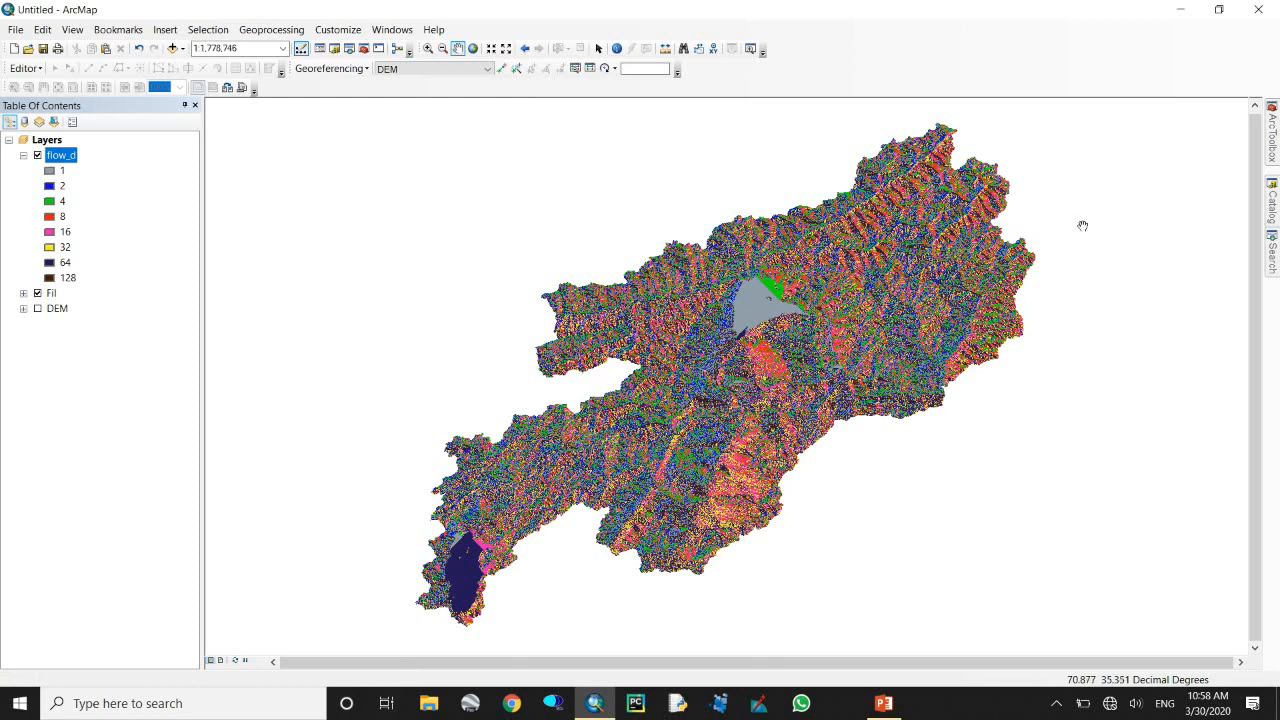
Open the Hydrology toolset's Basin tool and use flow_d as the input flow direction raster.
mouse_move(1276, 152)
double_click(1160, 385)
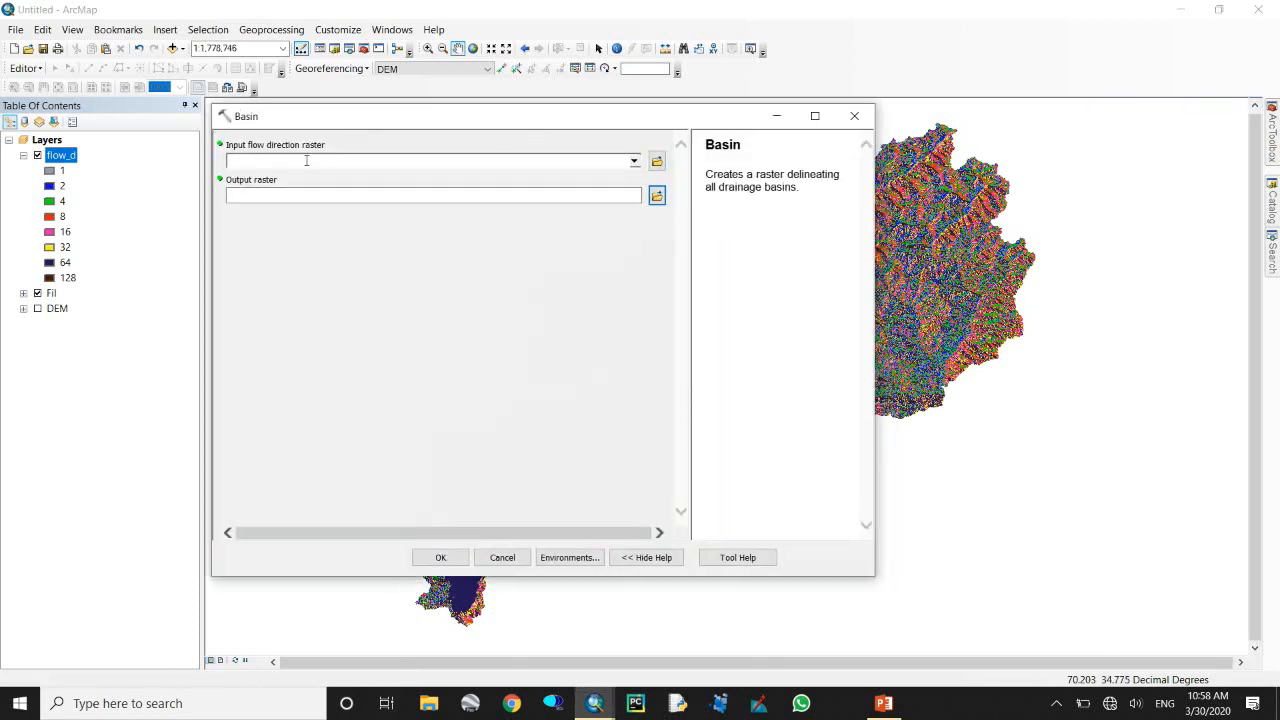
left_click(634, 162)
left_click(268, 174)
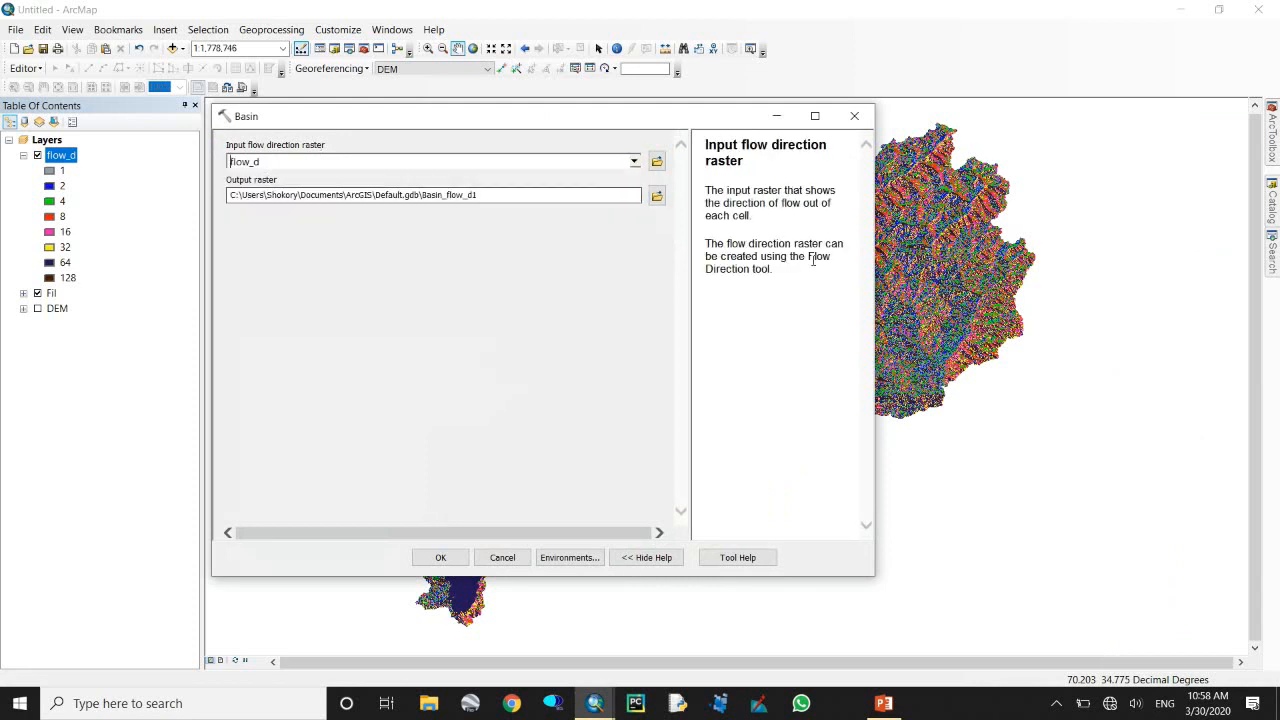
Name the output raster Basin_i in the data folder and run the Basin tool.
left_click(656, 195)
left_click(589, 384)
left_click(657, 195)
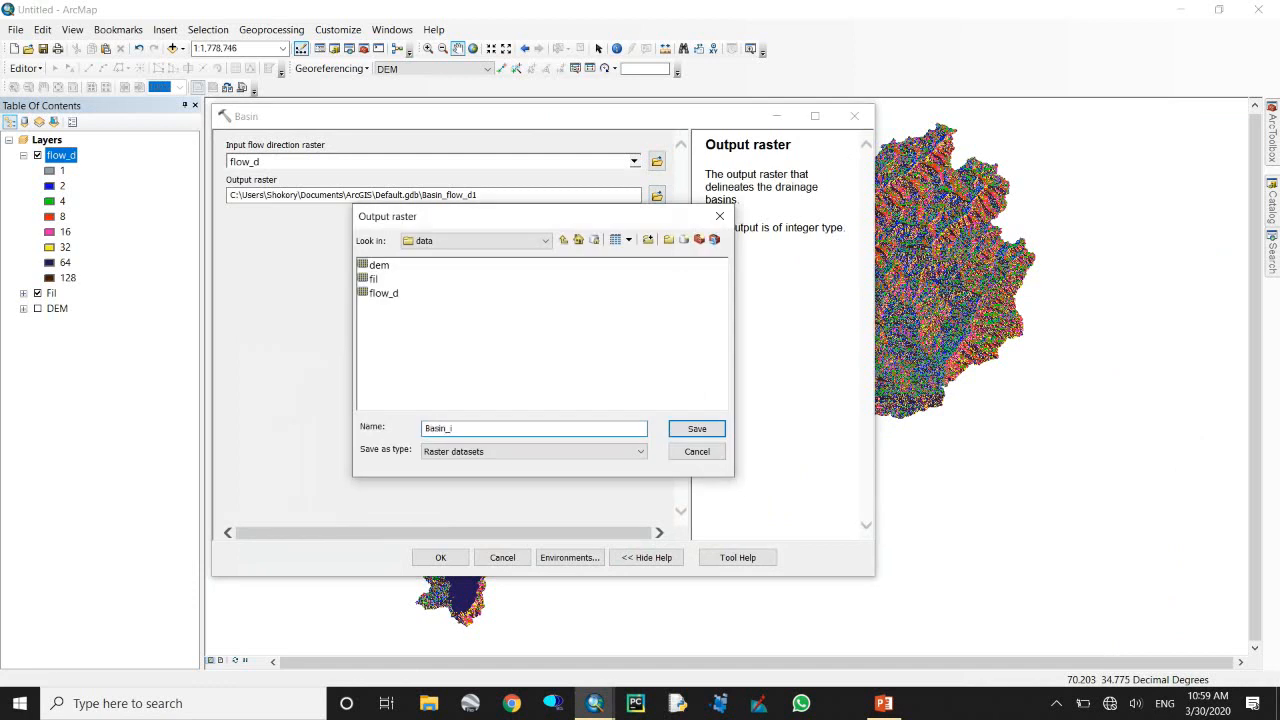
key("Return")
left_click(440, 557)
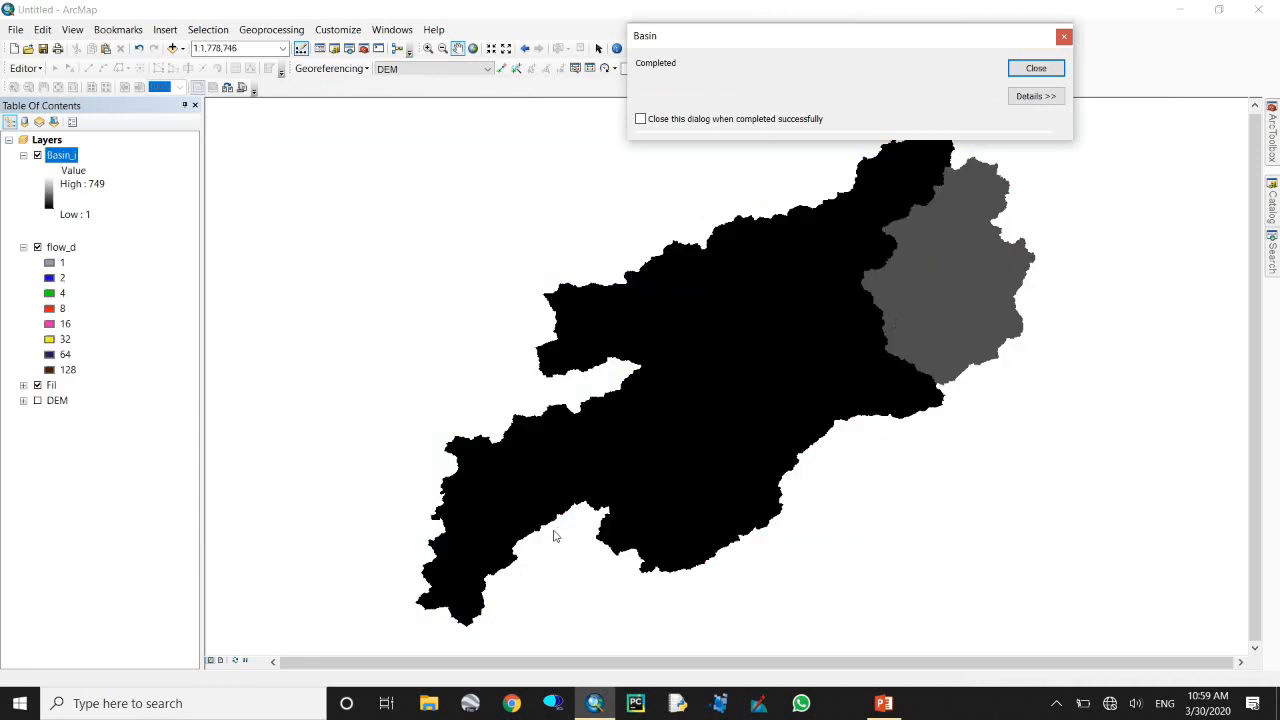
left_click(1036, 68)
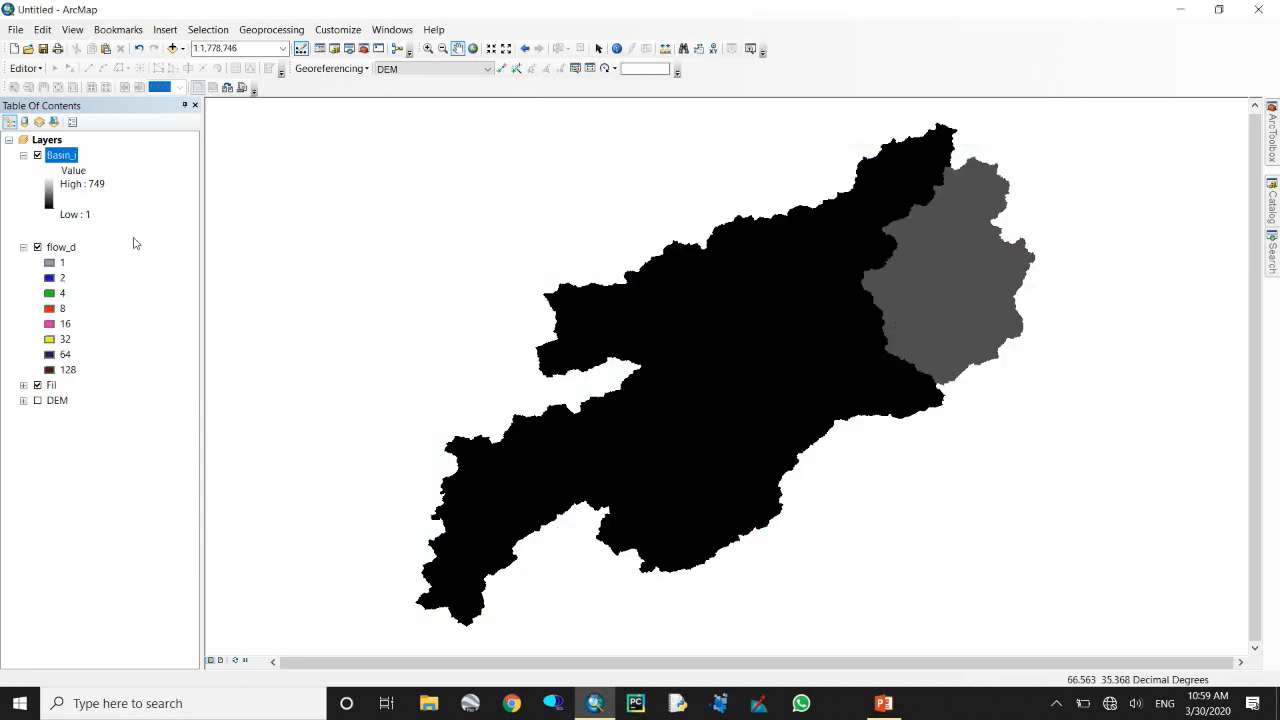
Try the multicolour ramp running from pale pink through blue and green to dark brown on the Basin_i layer.
left_click(50, 188)
left_click(205, 239)
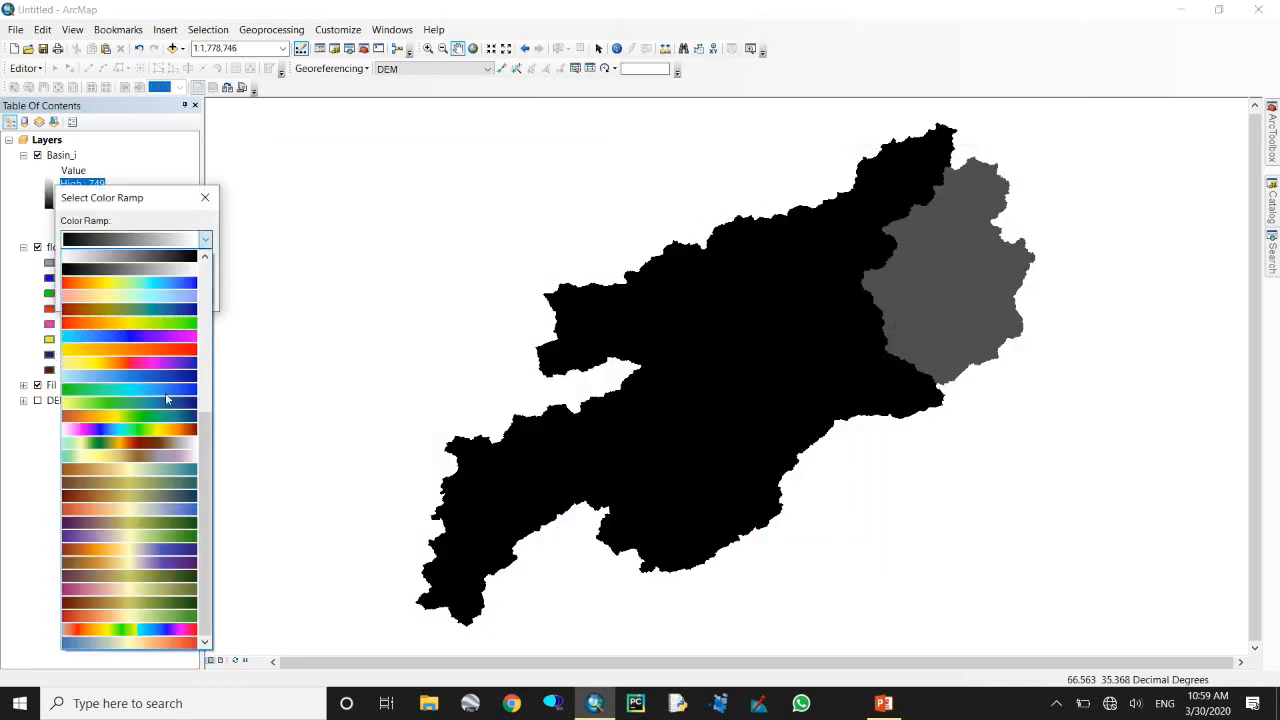
left_click(150, 432)
left_click(94, 297)
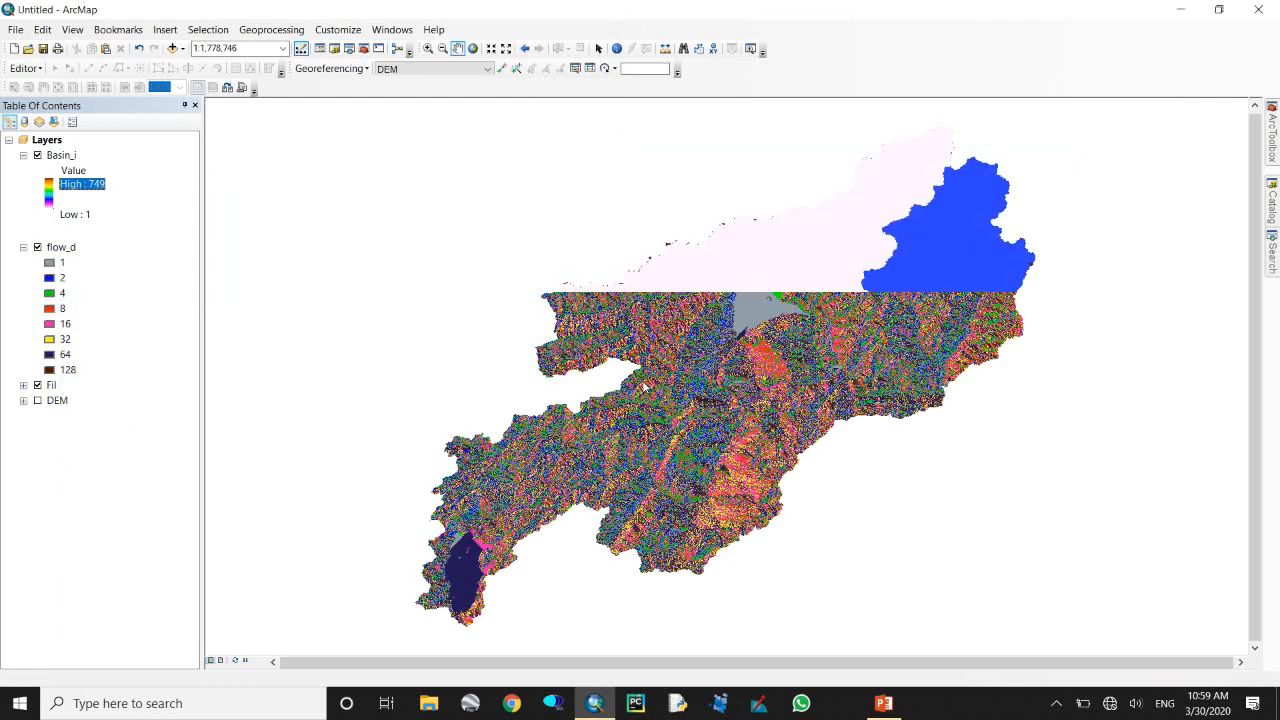
Apply the full-spectrum colour ramp running from grey and red through green and blue to red to the Basin_i layer.
left_click(52, 190)
left_click(130, 242)
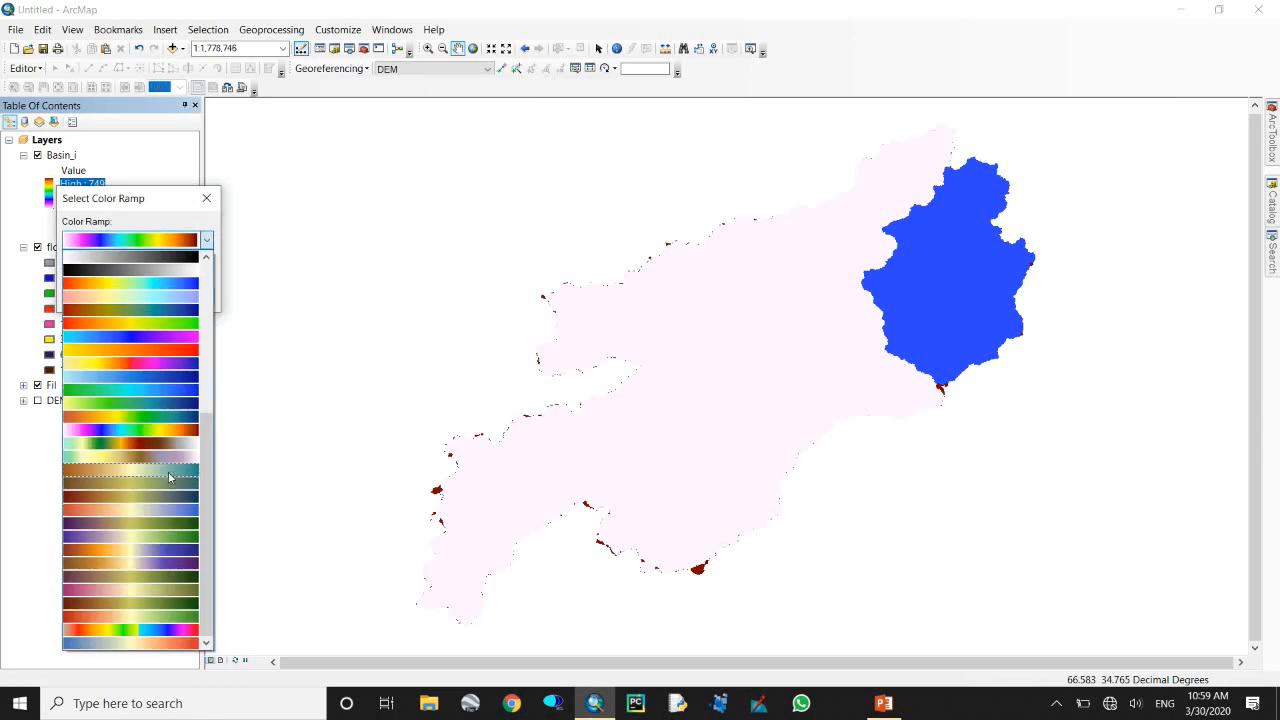
left_click(150, 628)
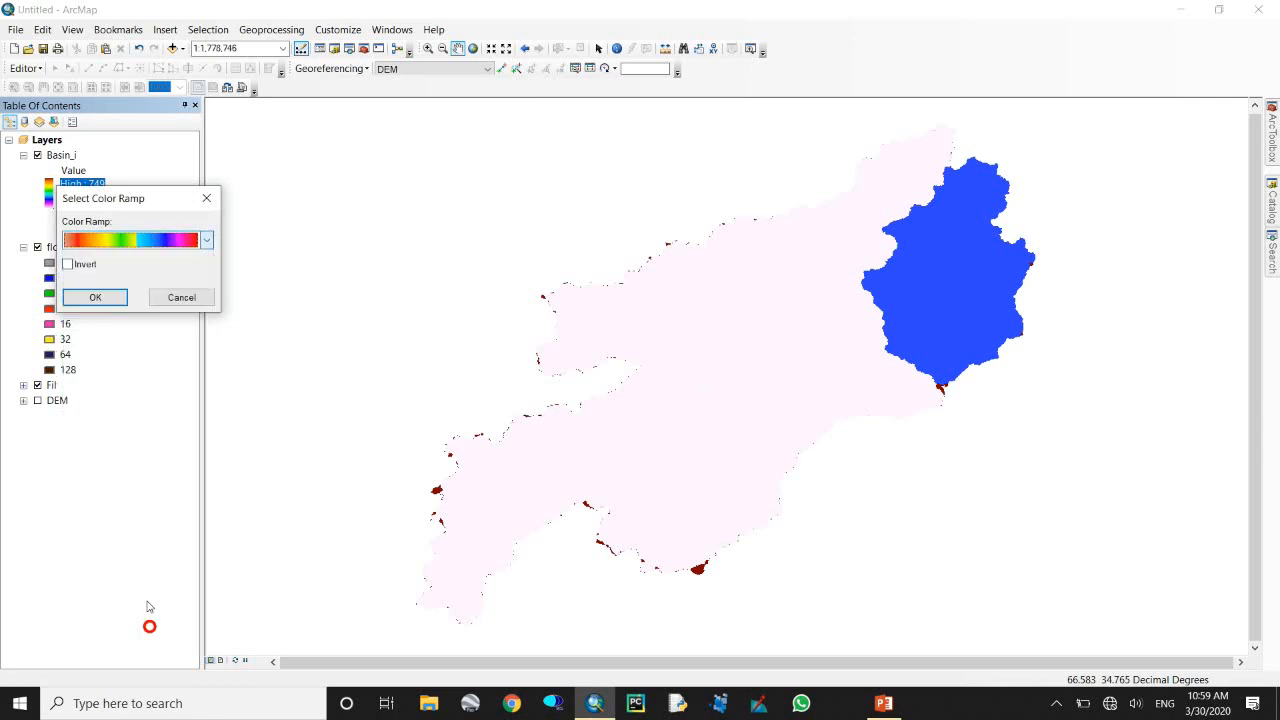
left_click(95, 298)
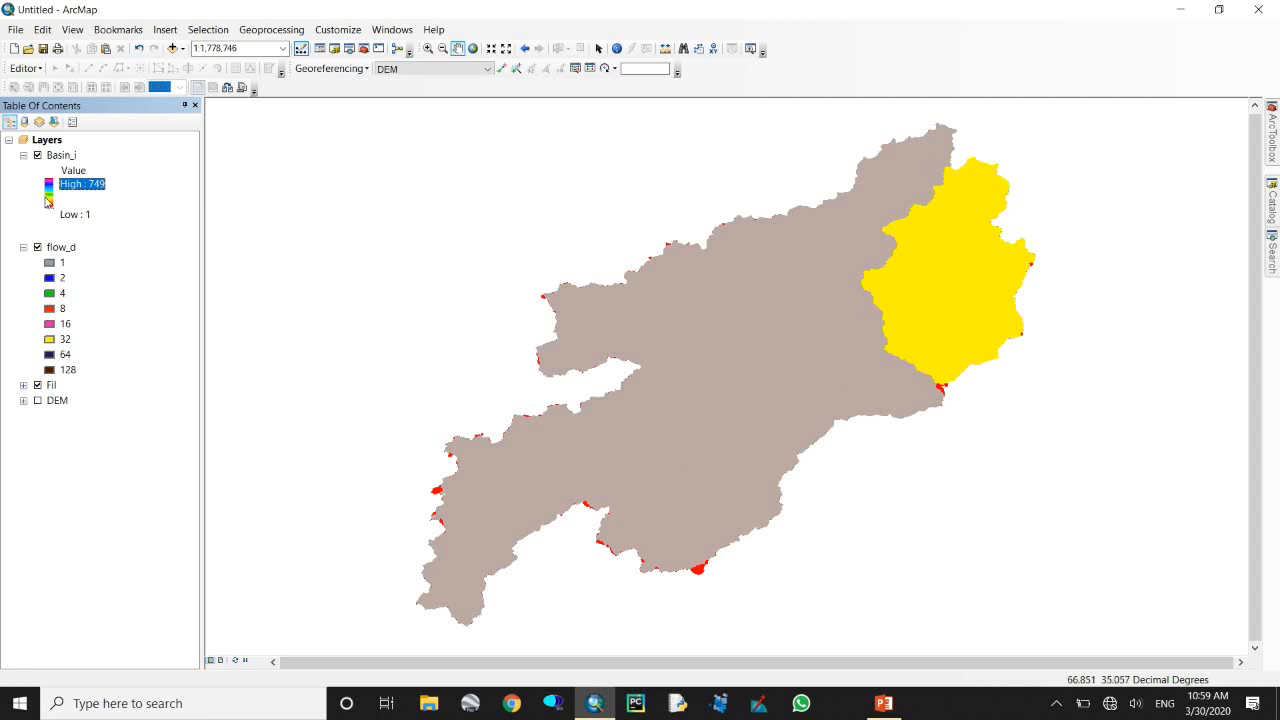
Open the Raster to Polygon tool from the From Raster toolset of the Conversion Tools.
left_click(1272, 128)
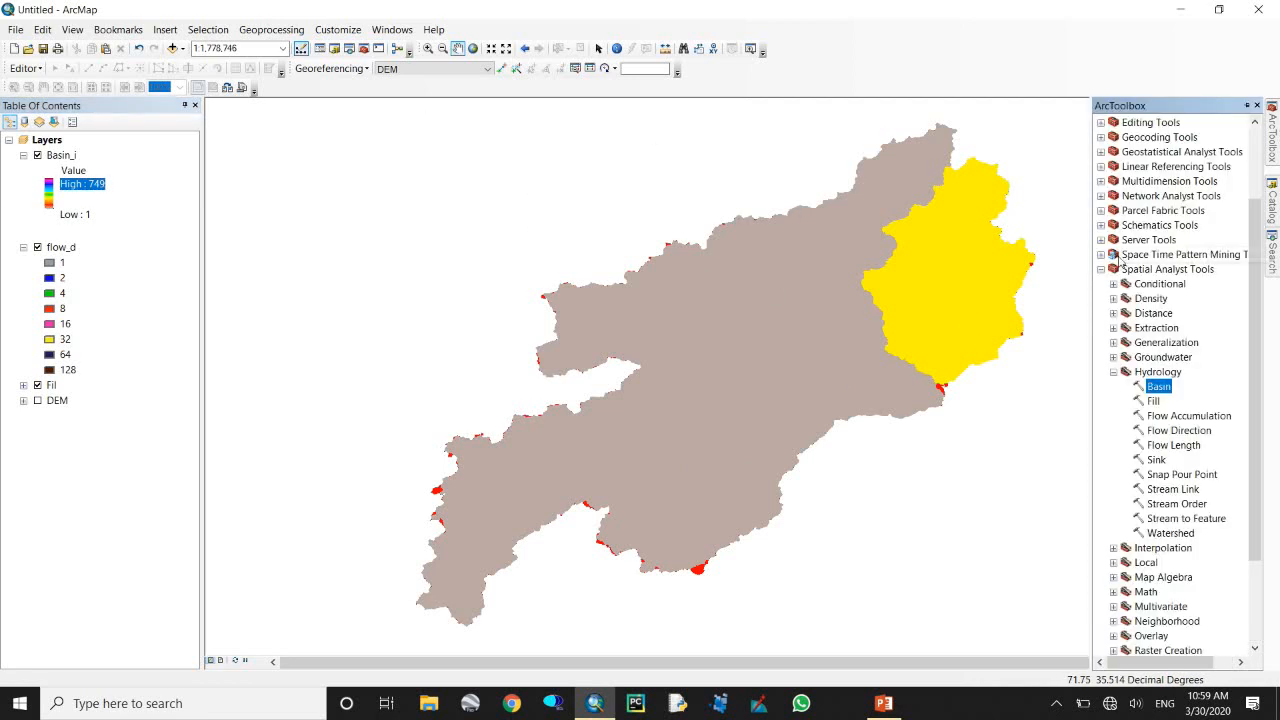
scroll(1150, 195, "up", 3)
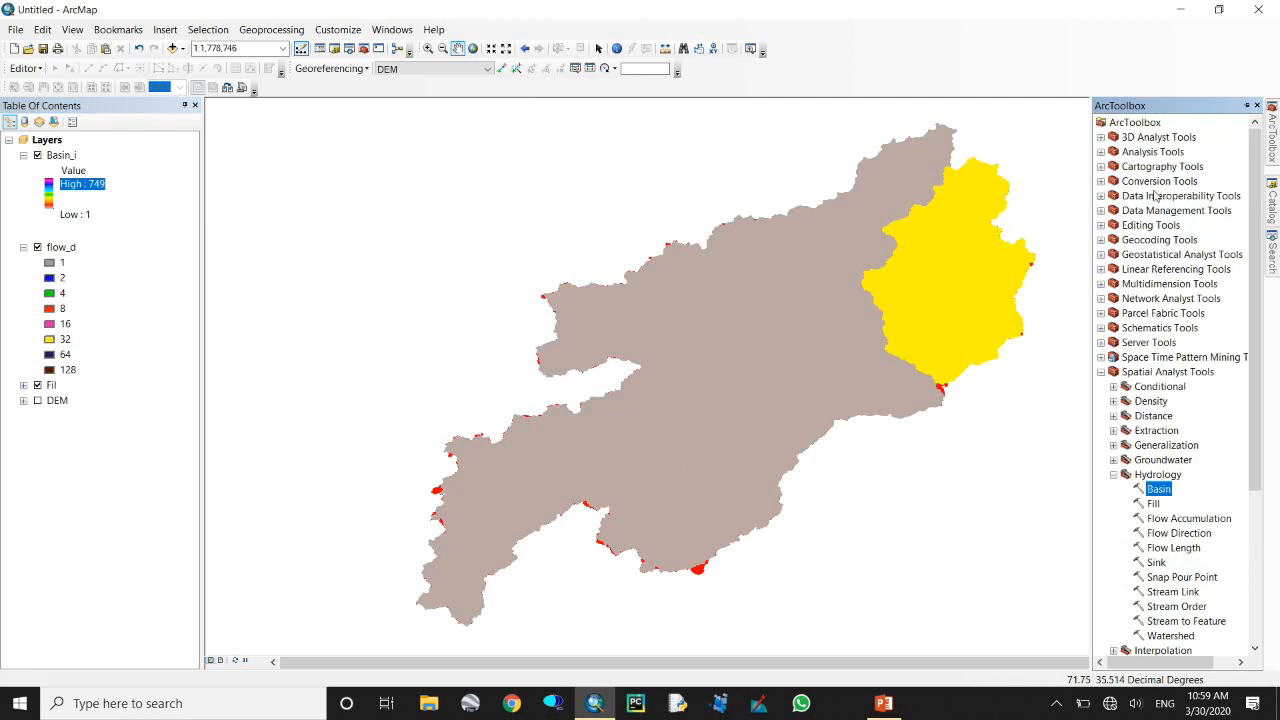
double_click(1157, 182)
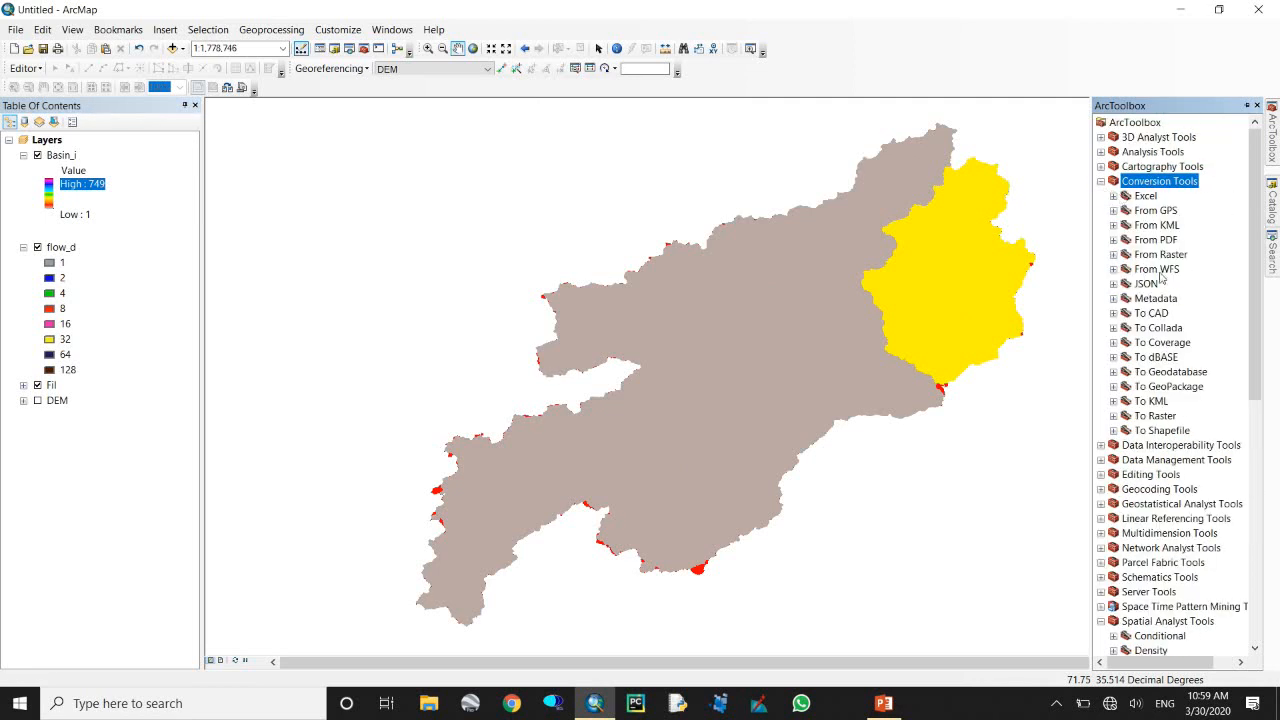
left_click(1160, 254)
left_click(1113, 254)
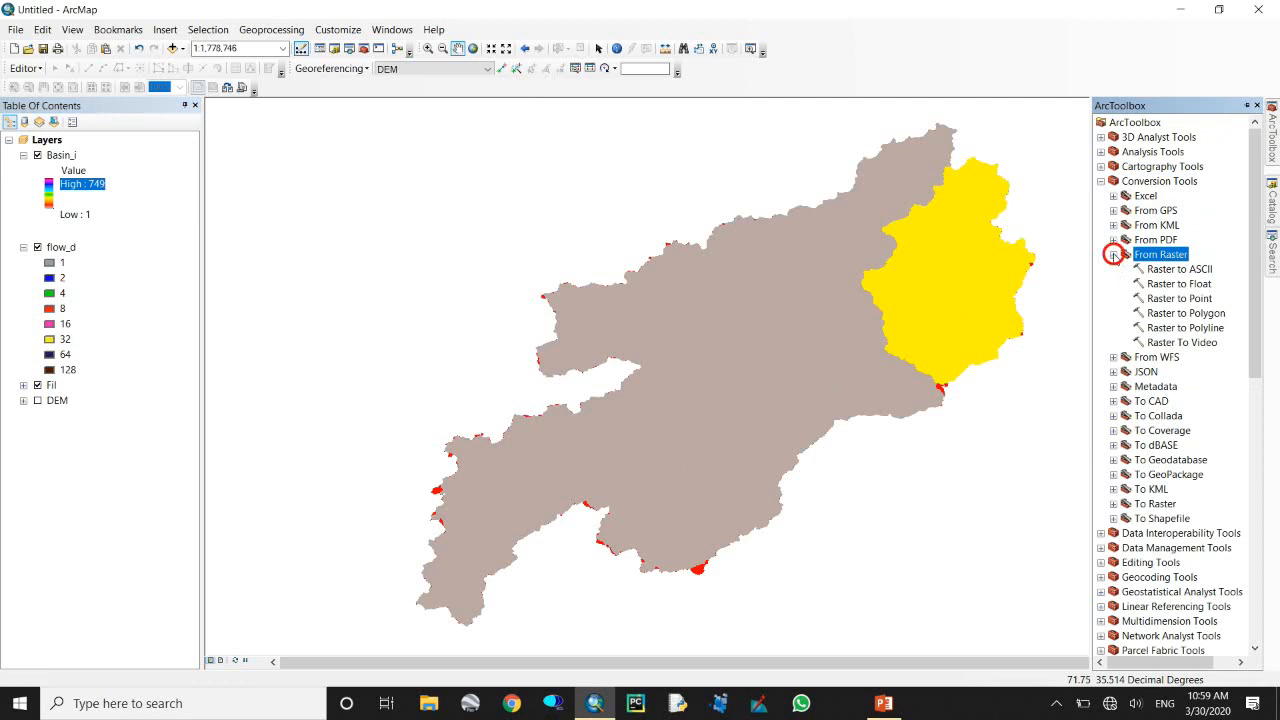
left_click(1203, 313)
double_click(1203, 313)
Use Basin_i as the input raster and keep VALUE as the field for the polygon conversion.
left_click(394, 163)
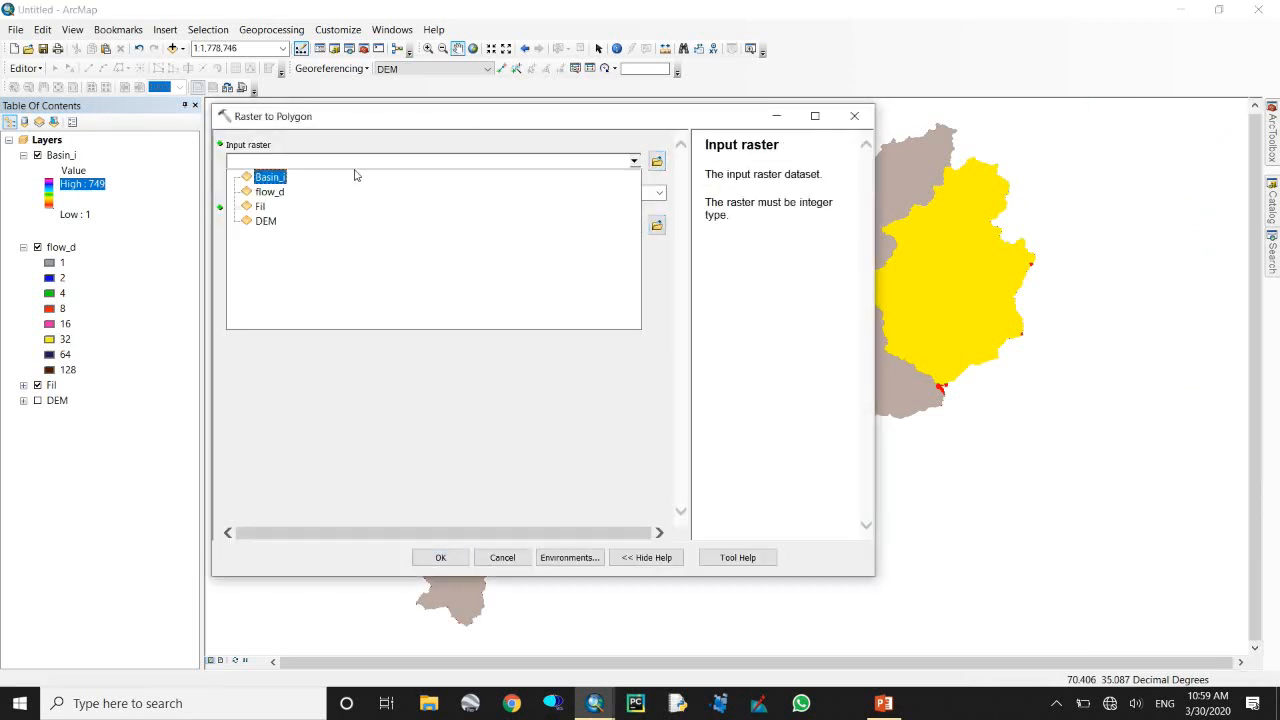
left_click(268, 177)
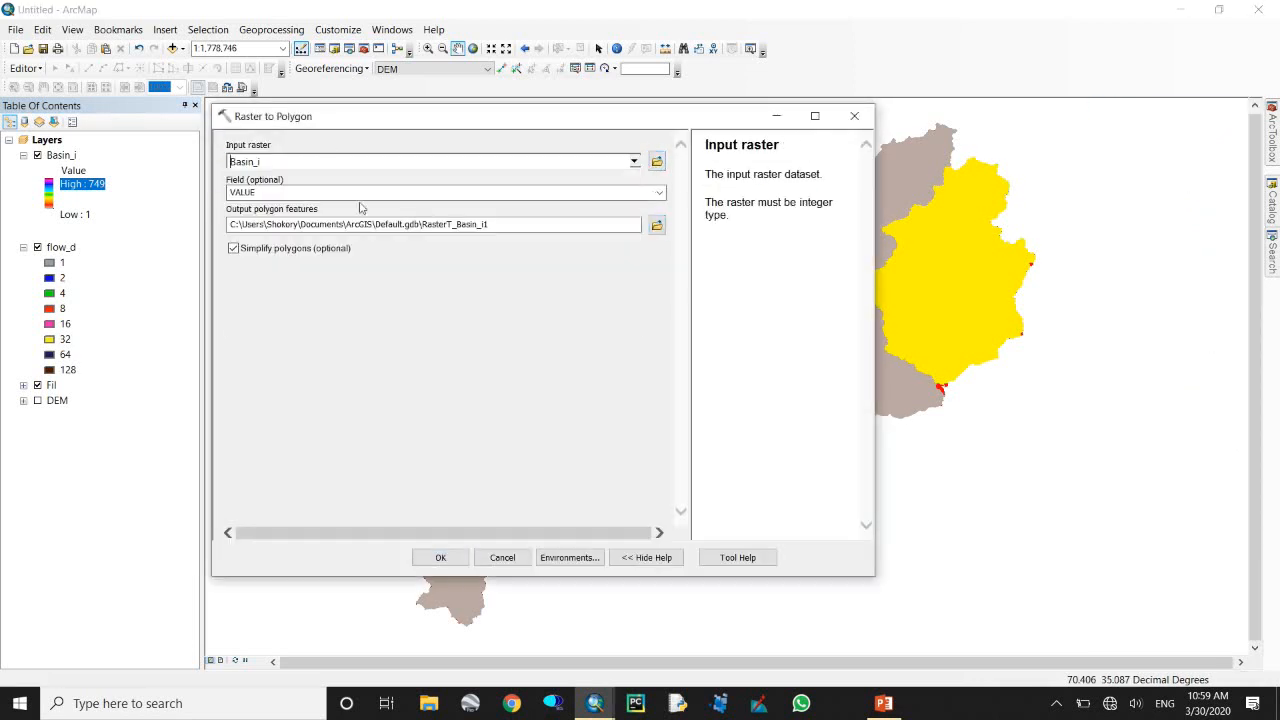
left_click(660, 194)
left_click(649, 380)
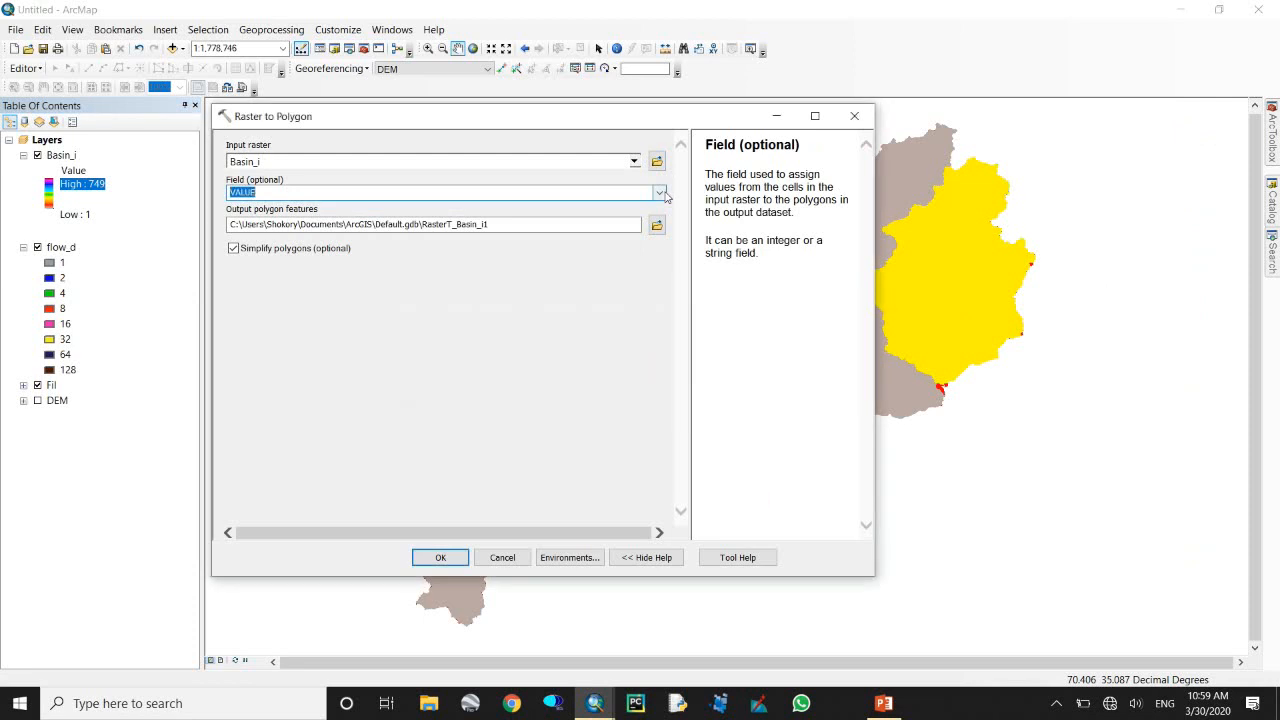
Open the Basin_i attribute table and examine the VALUE and COUNT of its records.
left_click(656, 224)
left_click(717, 211)
right_click(66, 156)
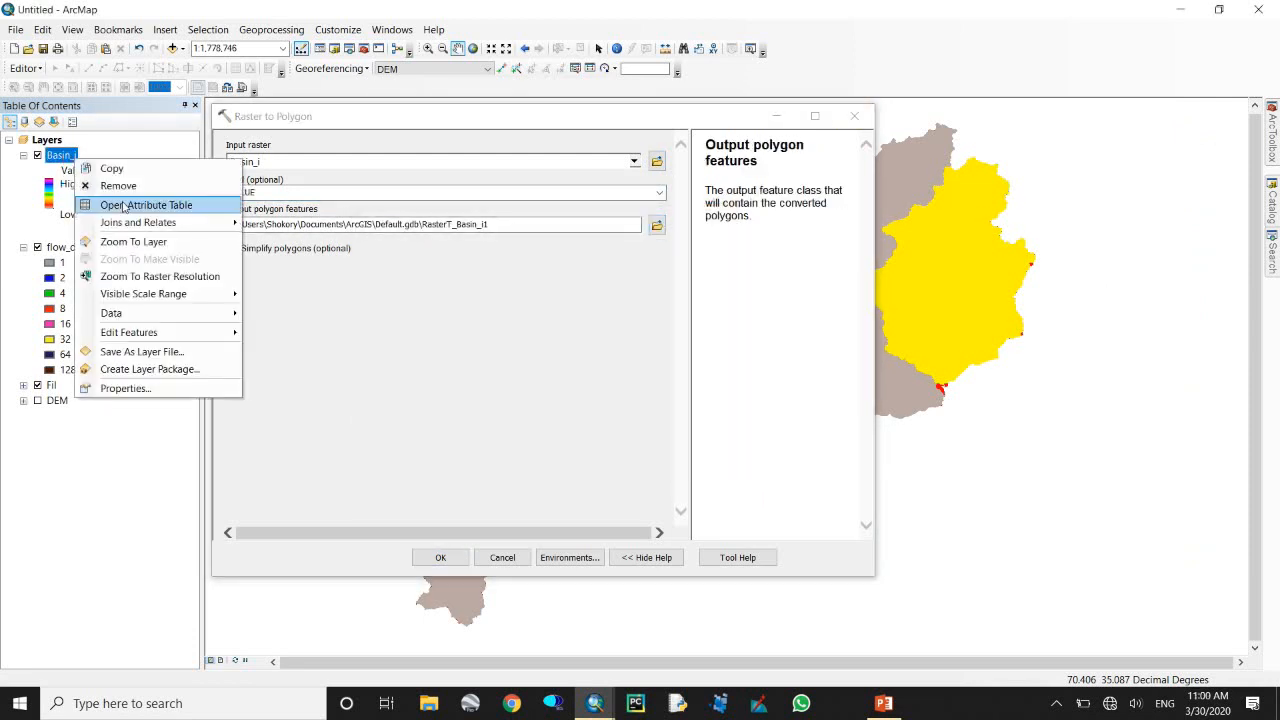
left_click(140, 206)
scroll(105, 590, "down", 3)
scroll(112, 597, "up", 1)
scroll(124, 590, "down", 20)
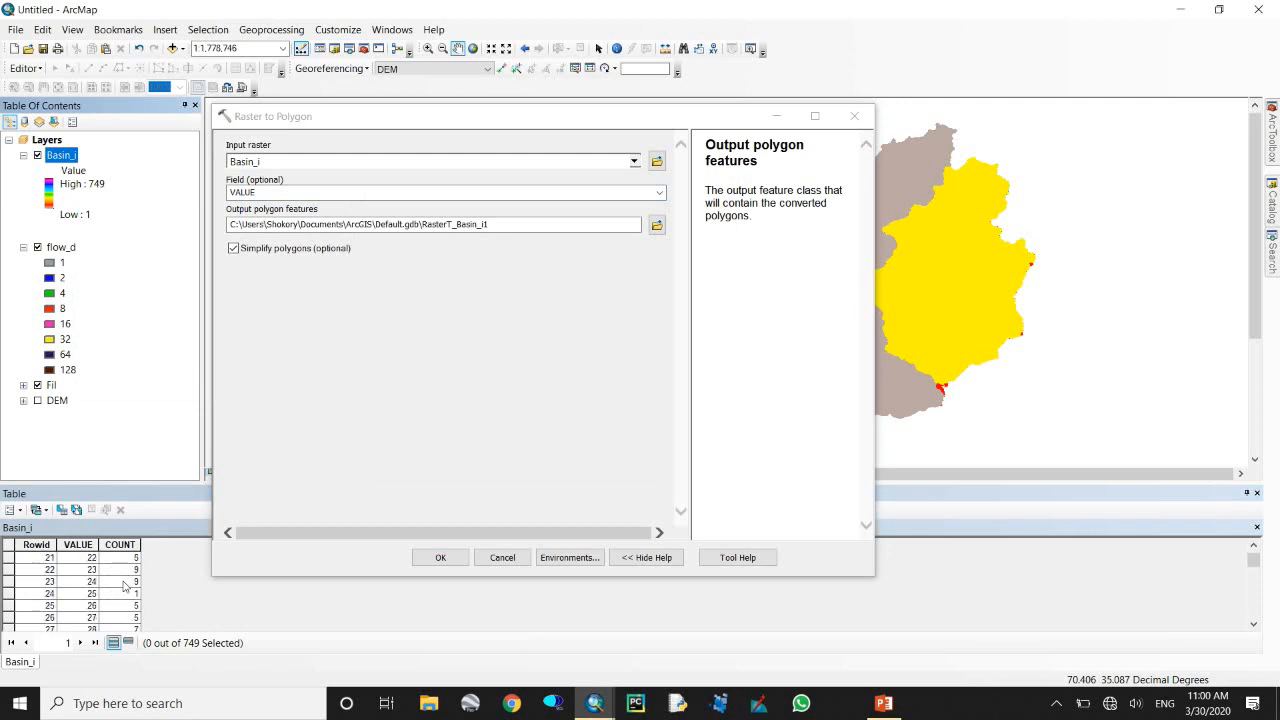
scroll(124, 590, "up", 13)
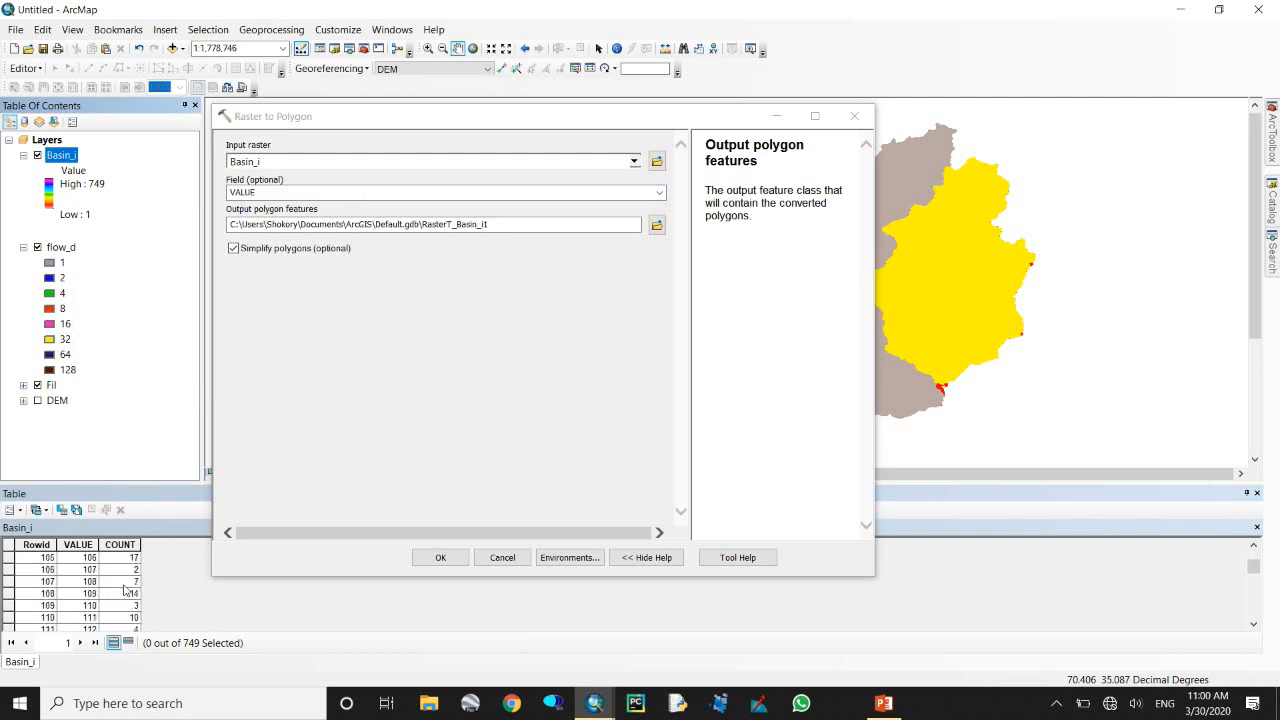
Save the polygon output as Basin_sh in the data folder, run the Raster to Polygon conversion and close the attribute table.
left_click(659, 225)
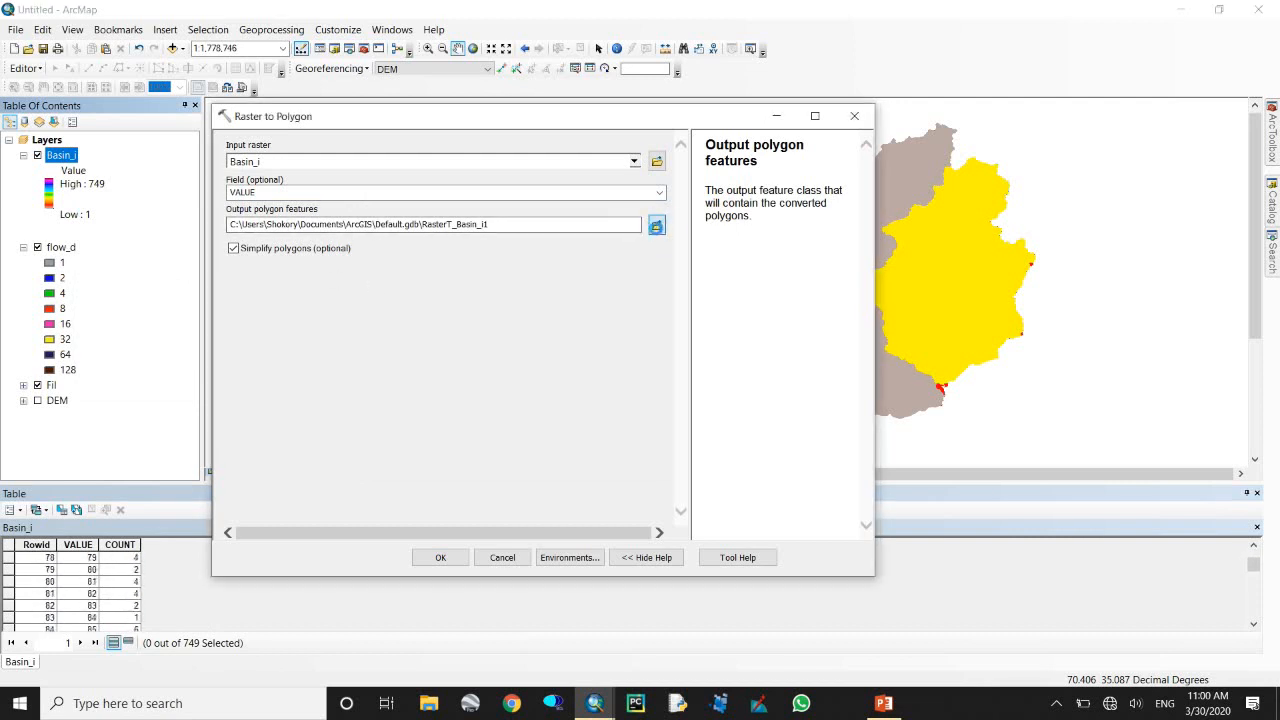
type("Basin_sh")
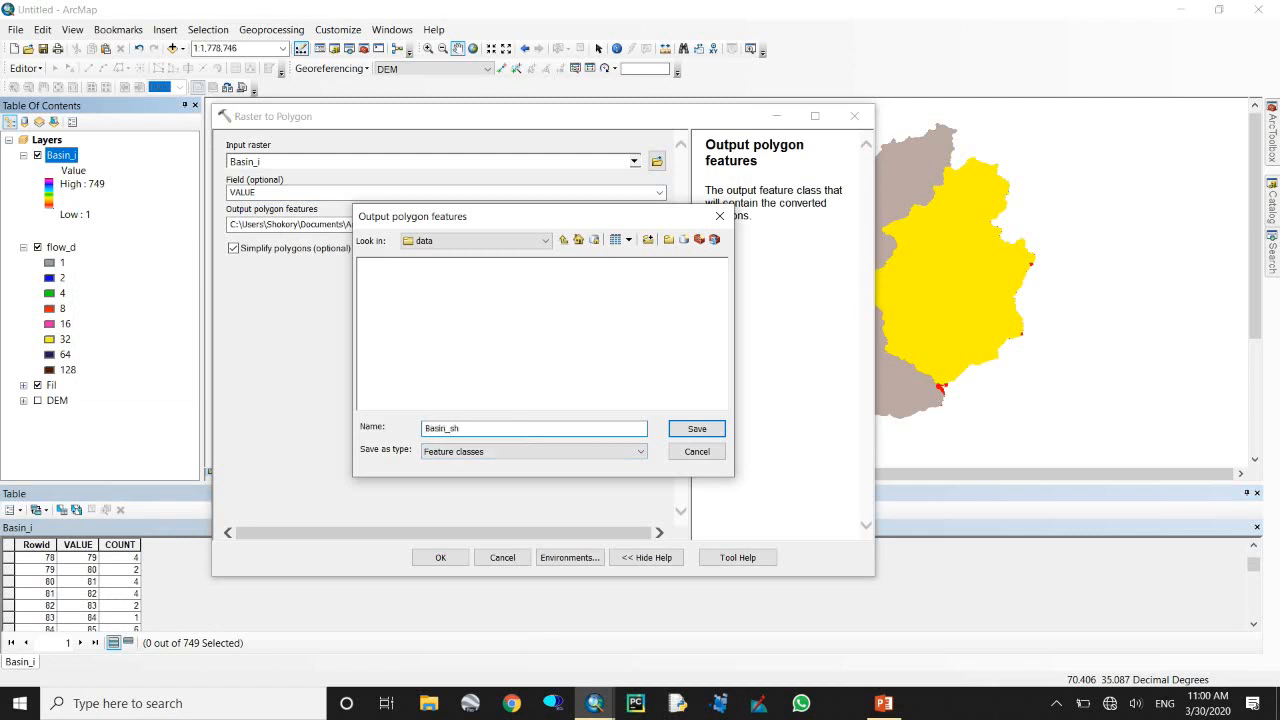
key("Return")
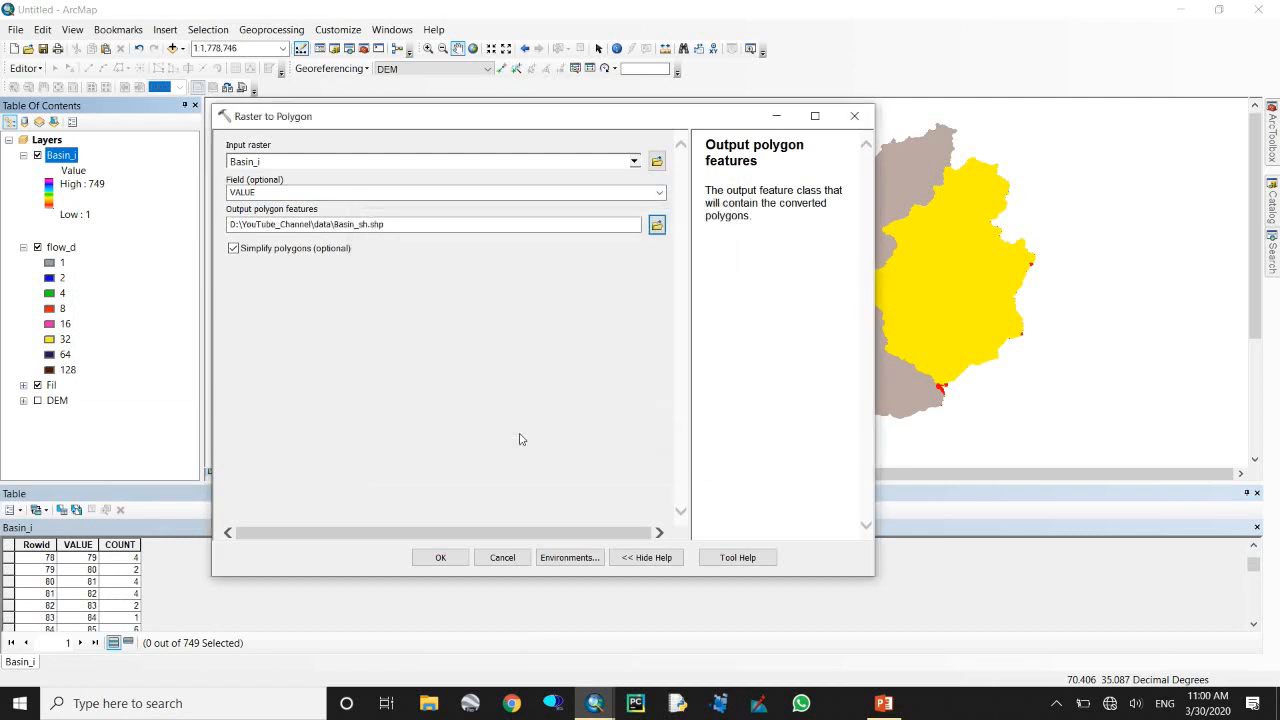
left_click(441, 557)
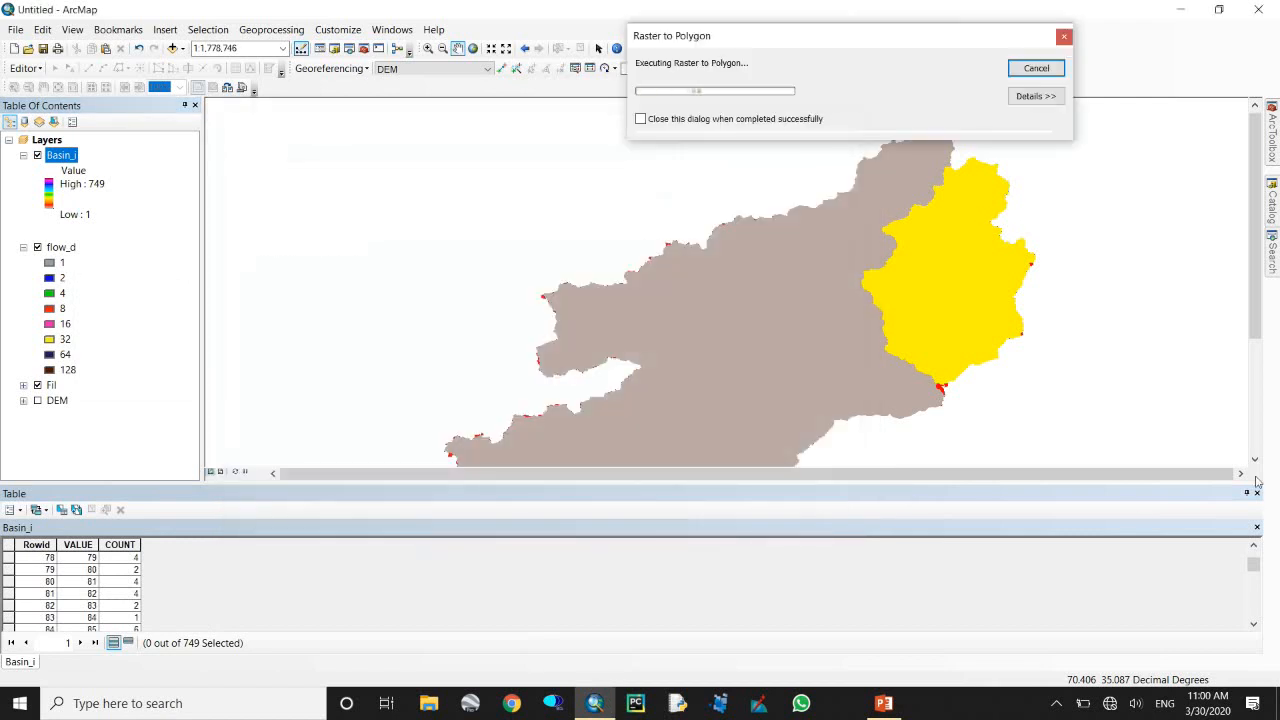
left_click(1035, 67)
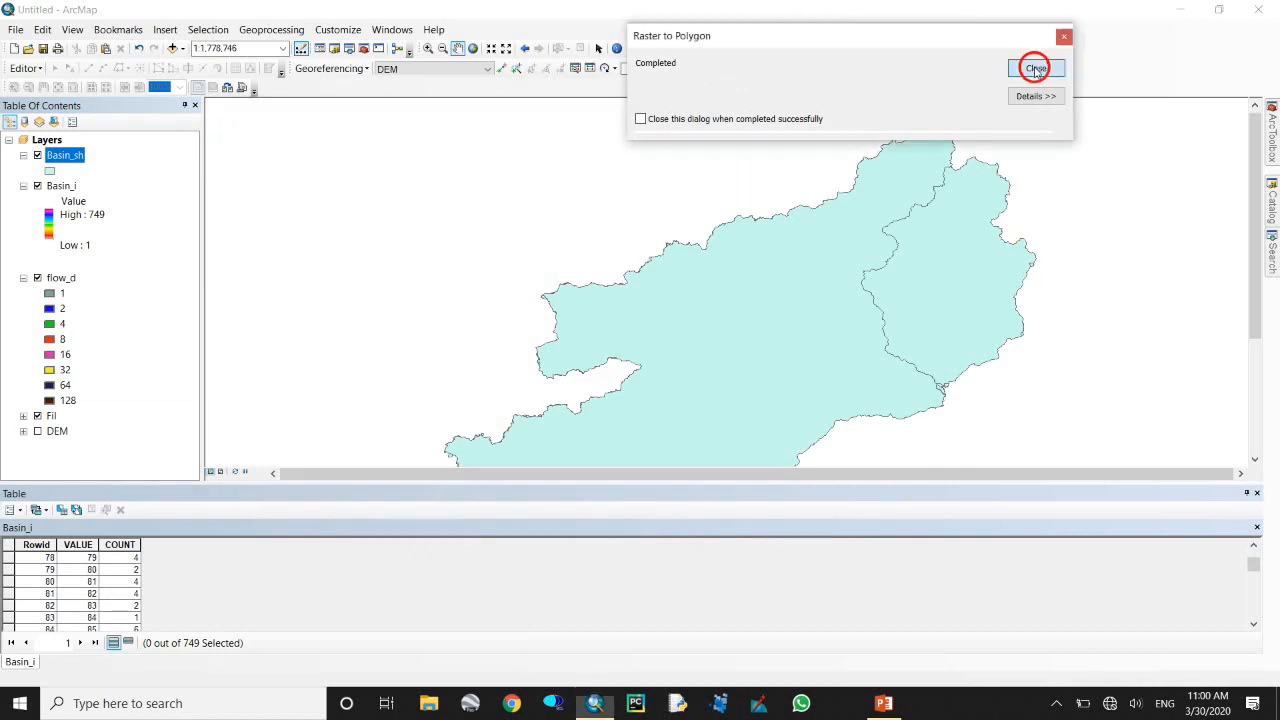
left_click(1257, 493)
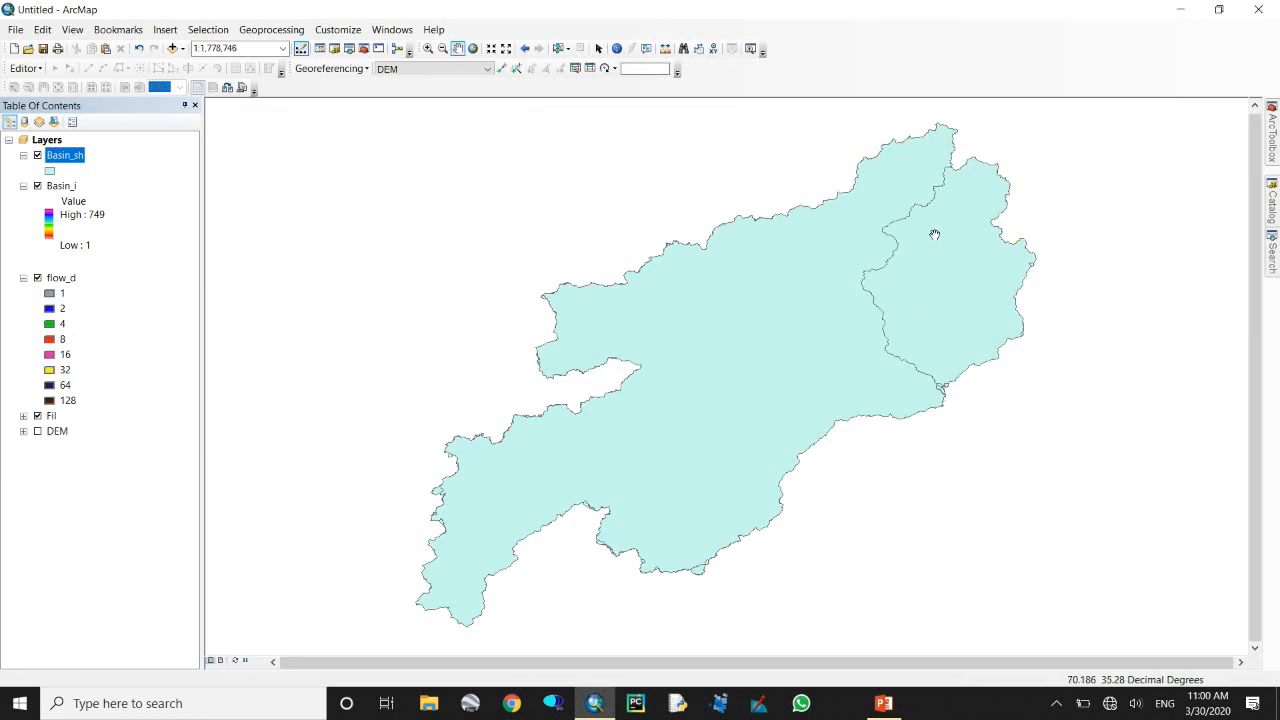
Symbolize the Basin_sh polygons with the Hollow style and a red outline.
left_click(49, 171)
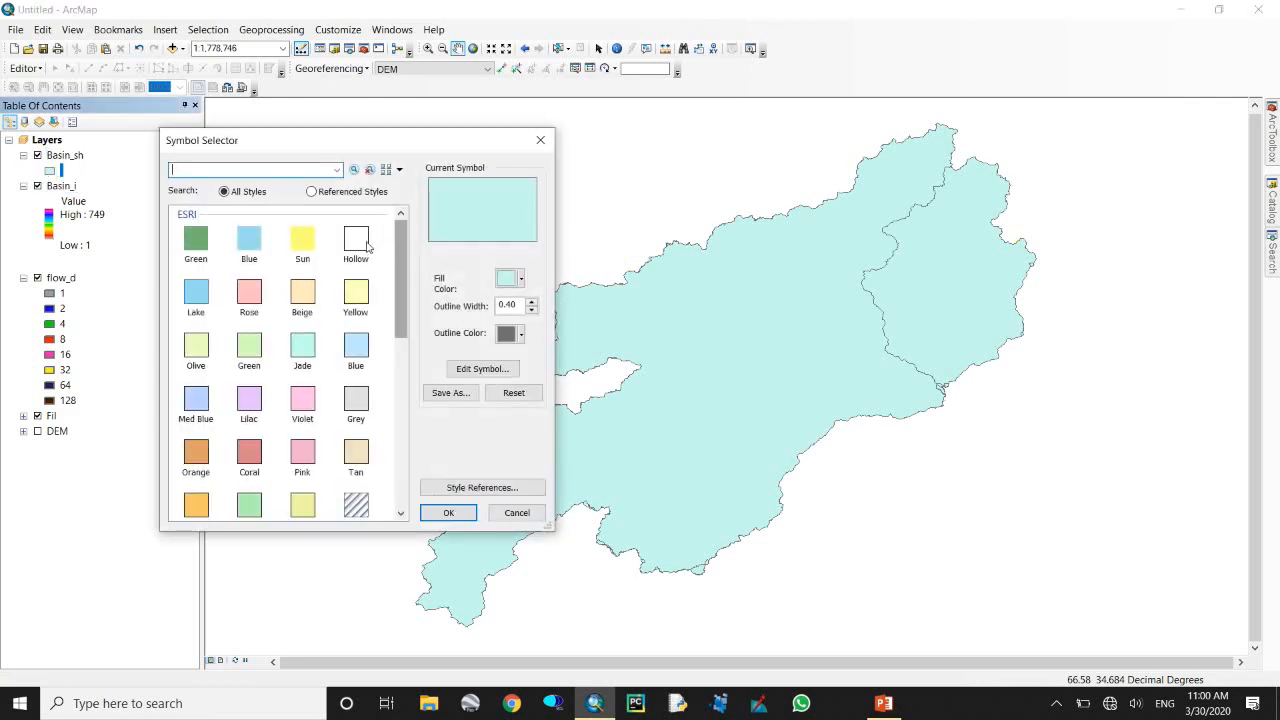
left_click(357, 242)
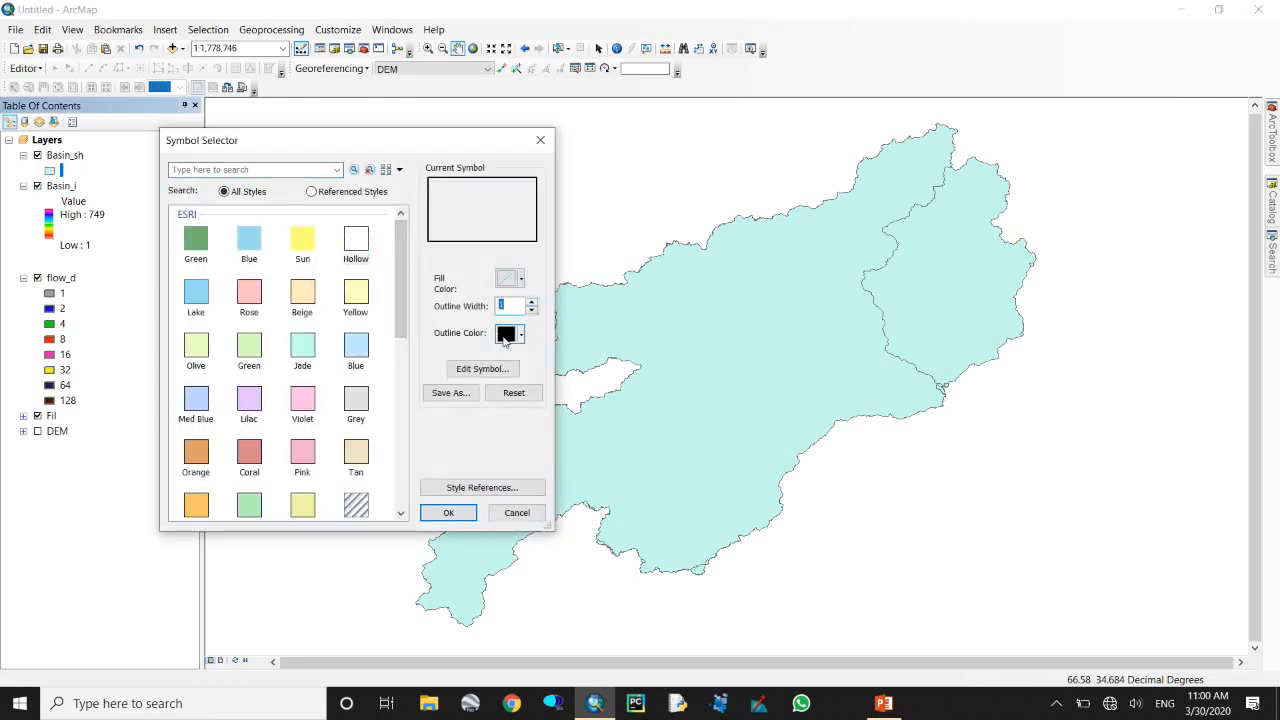
left_click(506, 334)
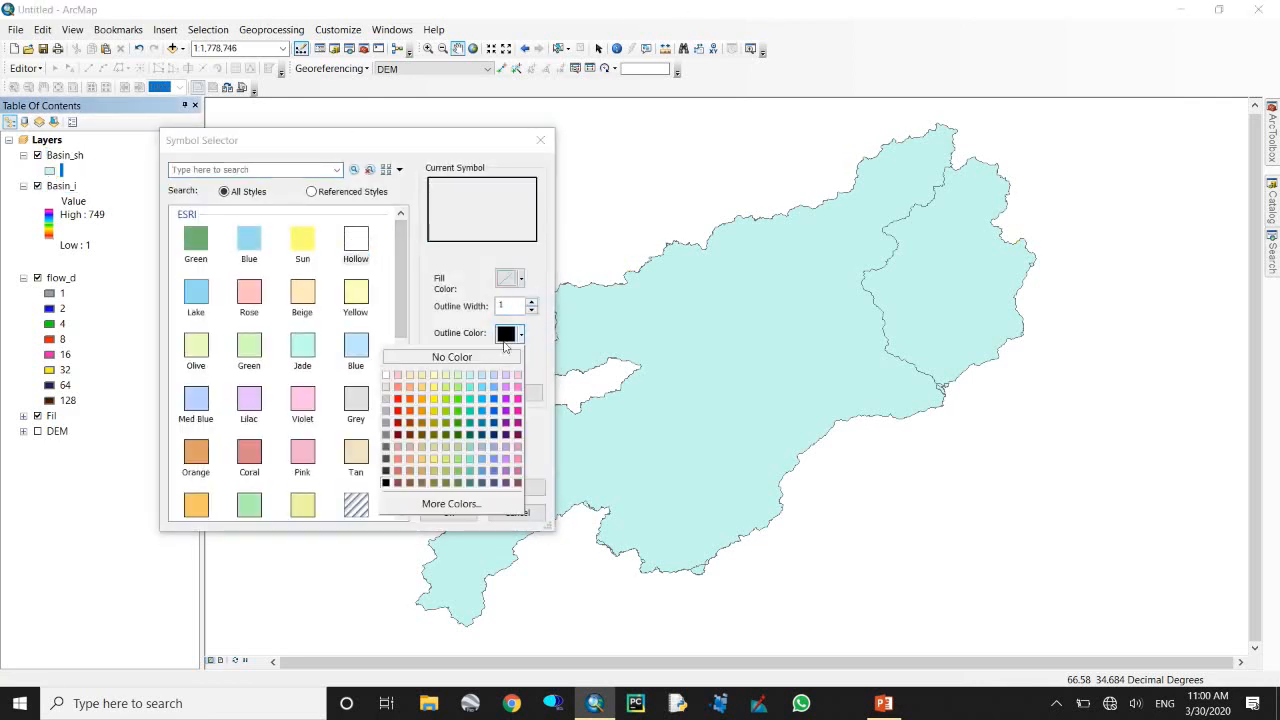
left_click(397, 410)
left_click(456, 513)
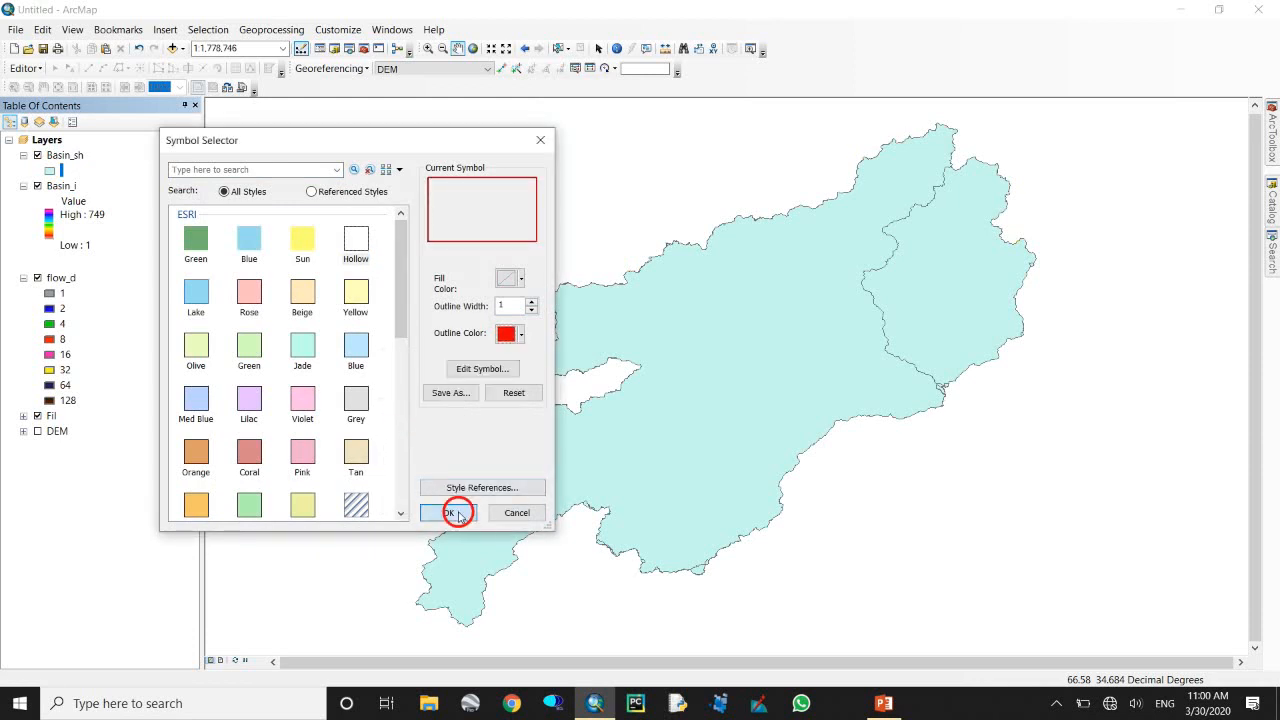
Collapse the legends of Basin_i and flow_d and hide the Basin_i layer.
left_click(23, 186)
left_click(23, 201)
left_click(37, 186)
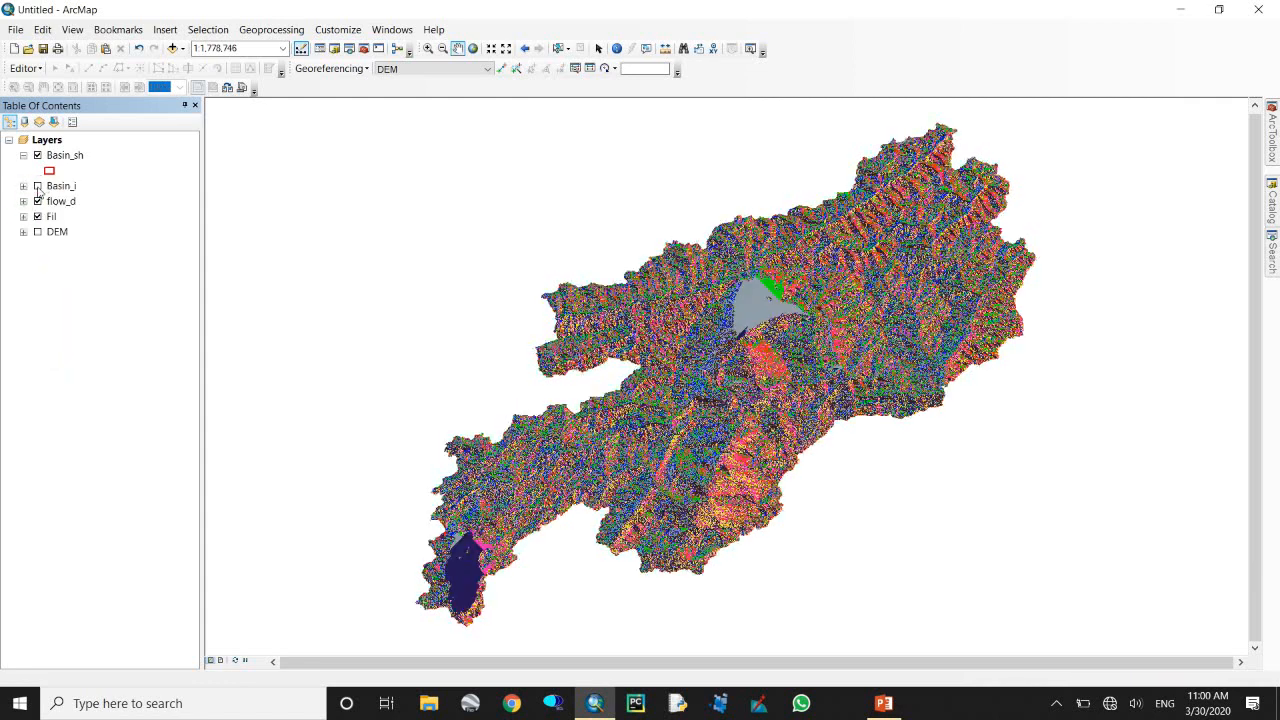
Open the Flow Accumulation tool from the Hydrology toolset of the Spatial Analyst Tools.
left_click(1271, 145)
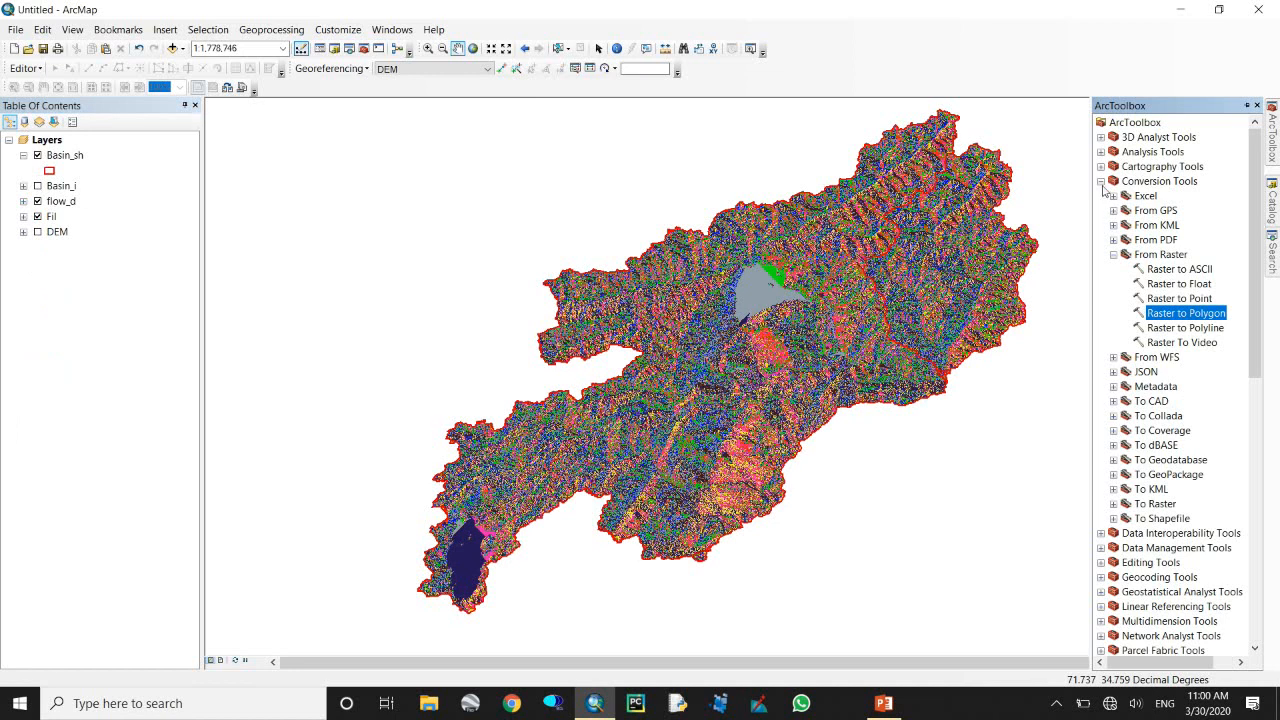
scroll(1158, 455, "down", 14)
left_click(1160, 256)
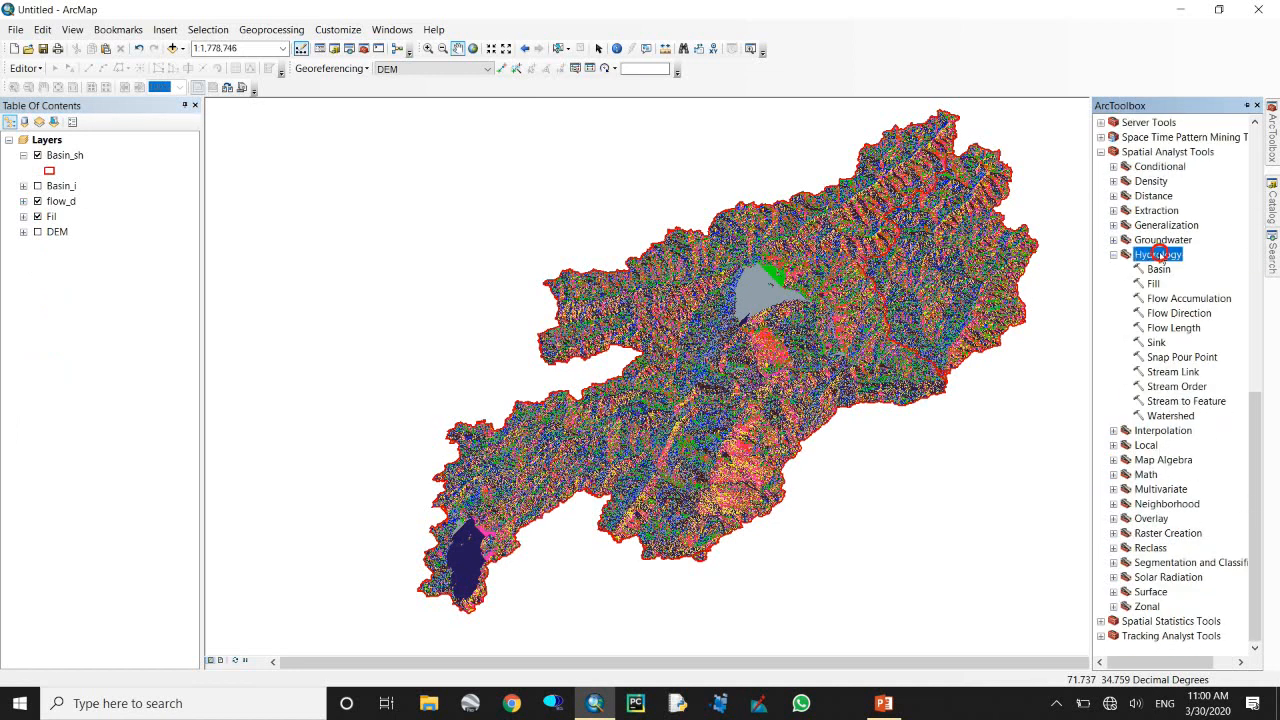
left_click(1195, 299)
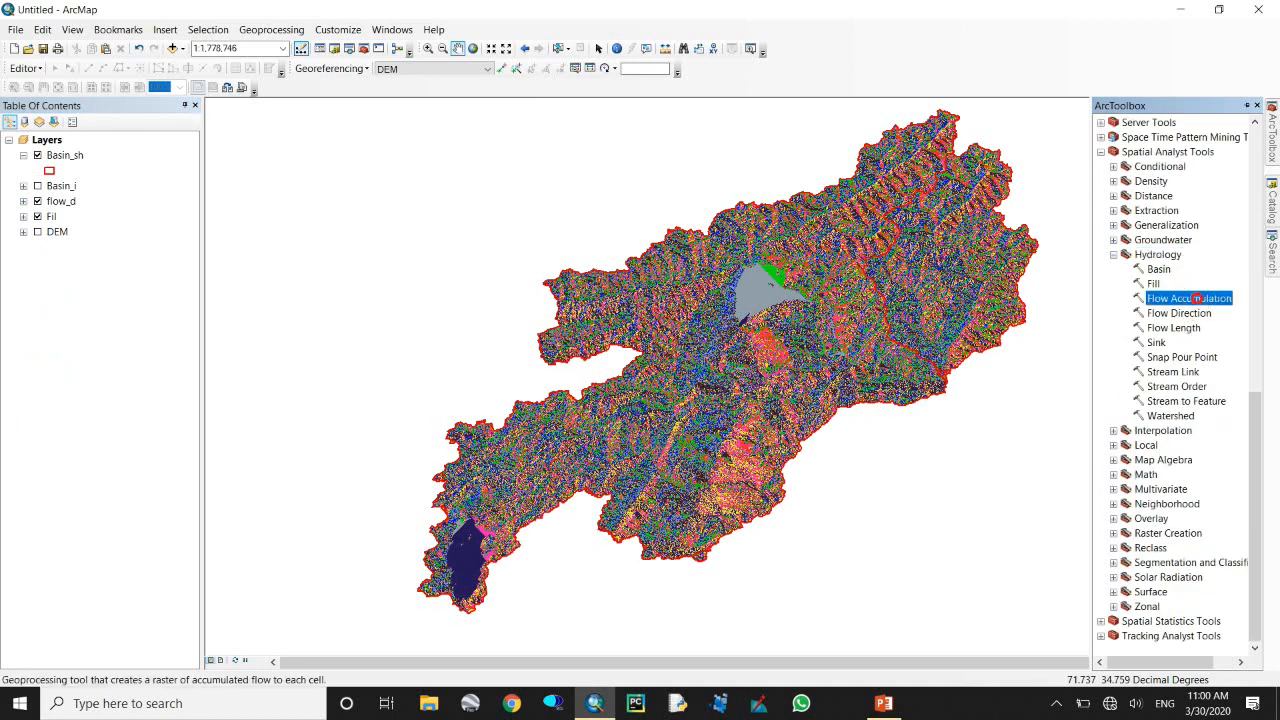
double_click(1195, 299)
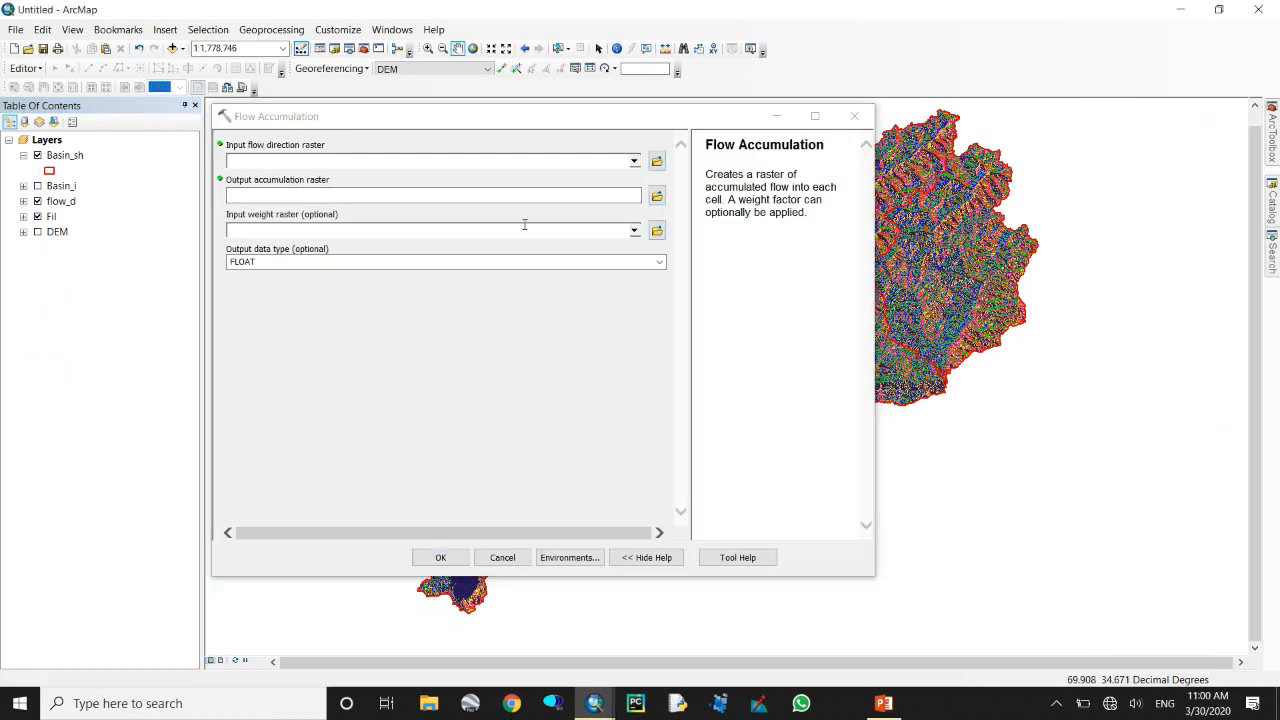
left_click_drag(610, 126, 619, 132)
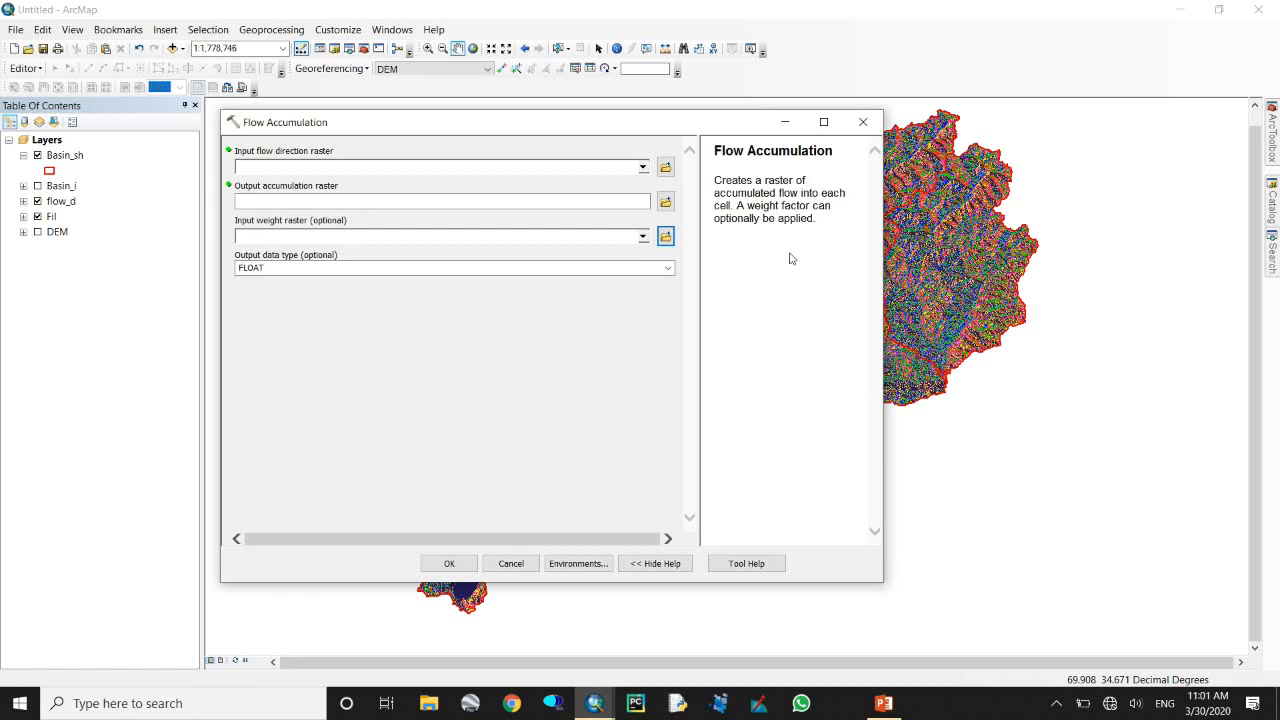
Use flow_d as the input flow direction raster and save the accumulation output as flow_acc in the data folder.
left_click(643, 167)
left_click(280, 197)
left_click(668, 203)
left_click(600, 388)
left_click(665, 203)
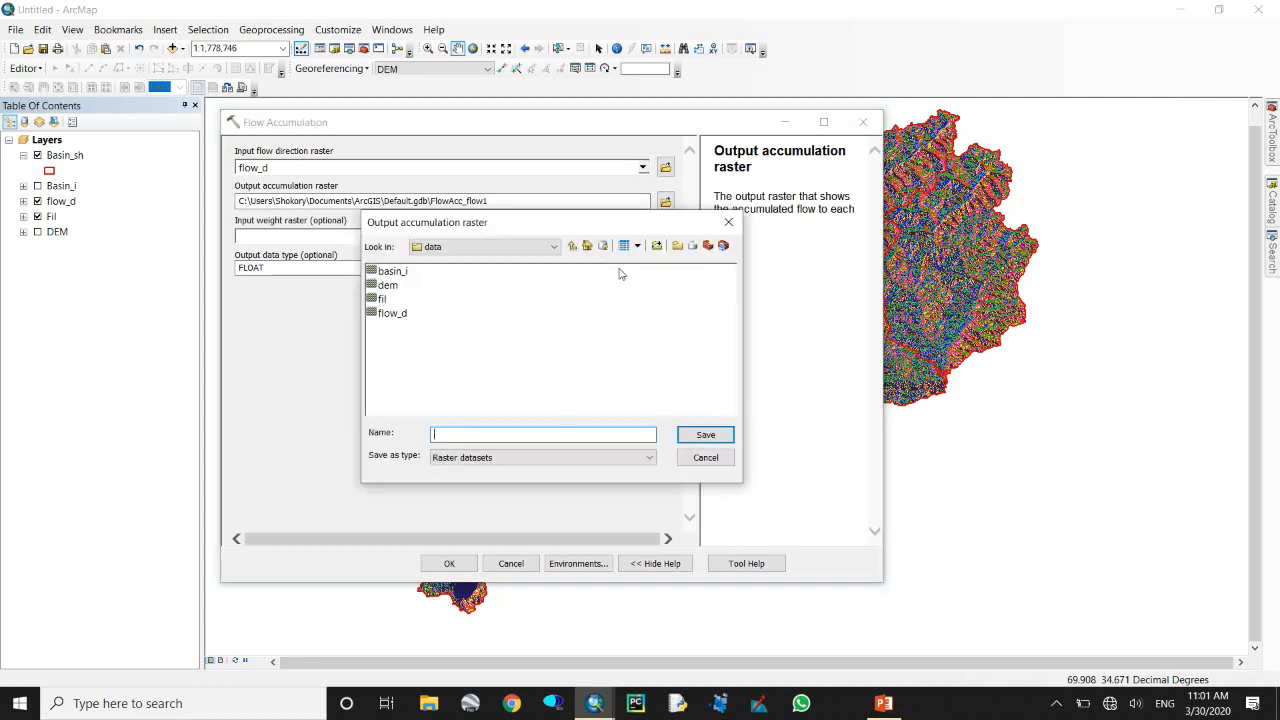
type("flow_acc")
key("Return")
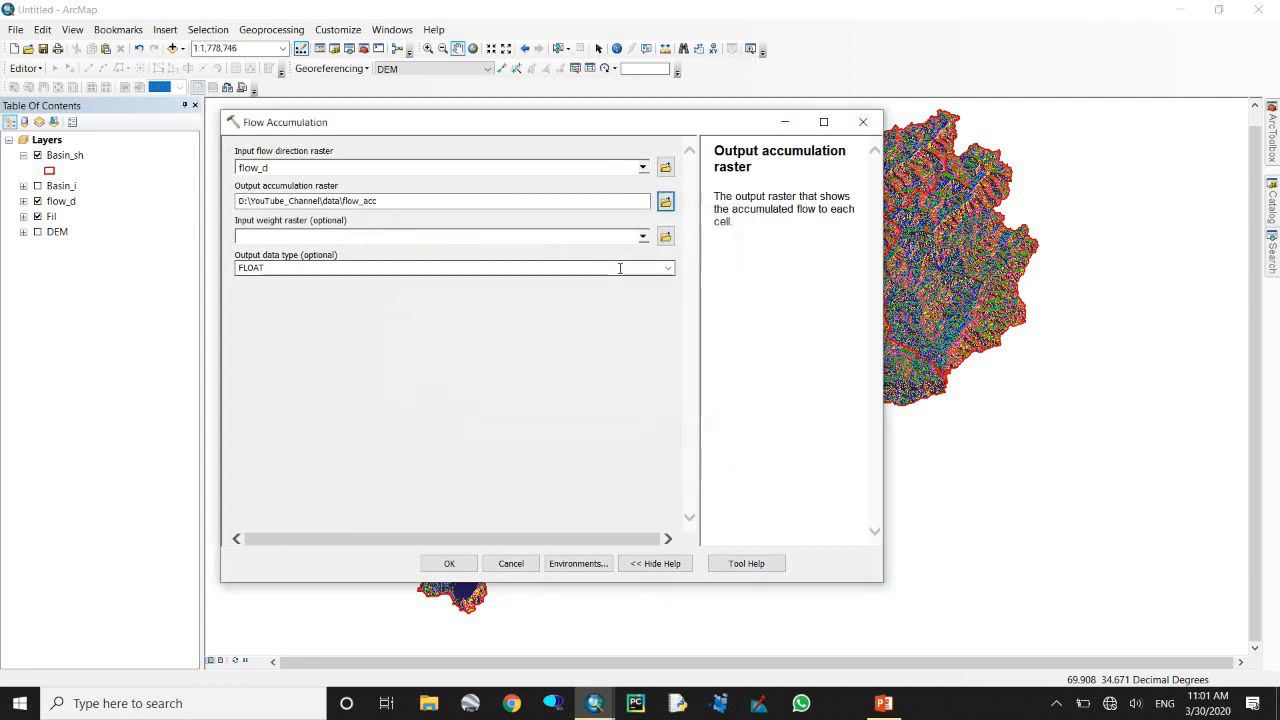
Leave the weight raster empty, set the output data type to INTEGER and run Flow Accumulation.
left_click(355, 235)
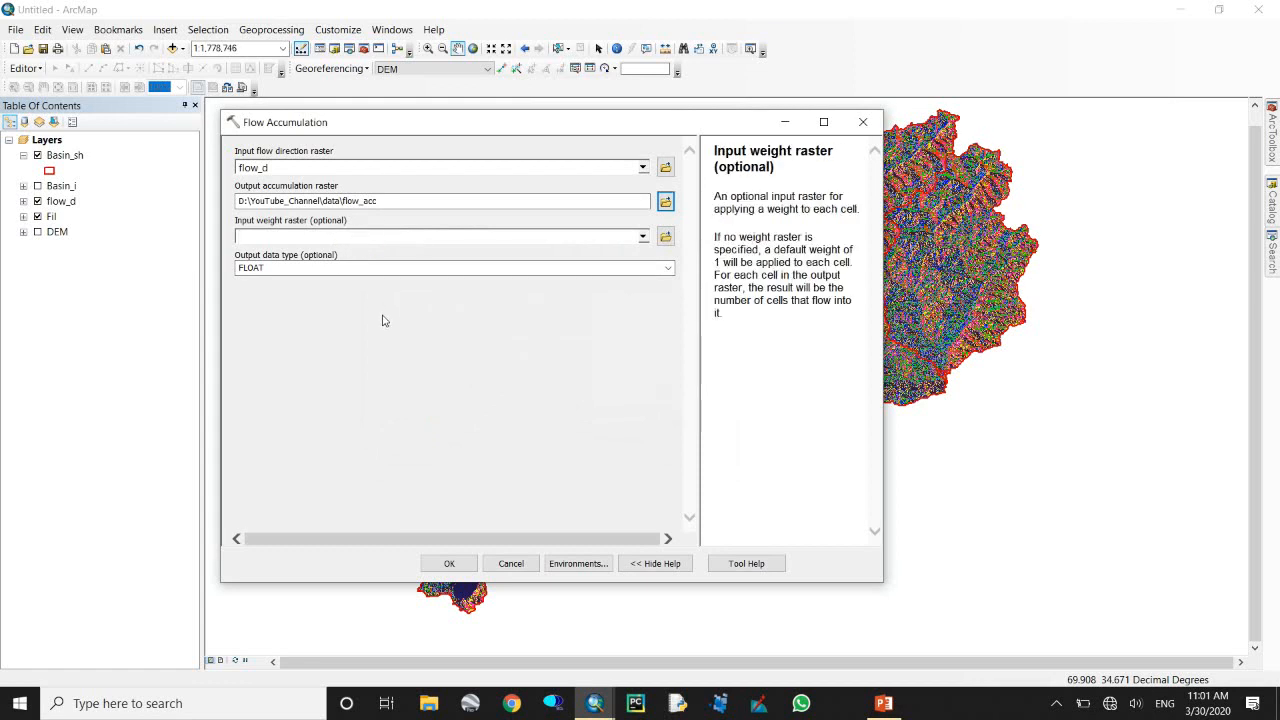
left_click(382, 316)
left_click(395, 237)
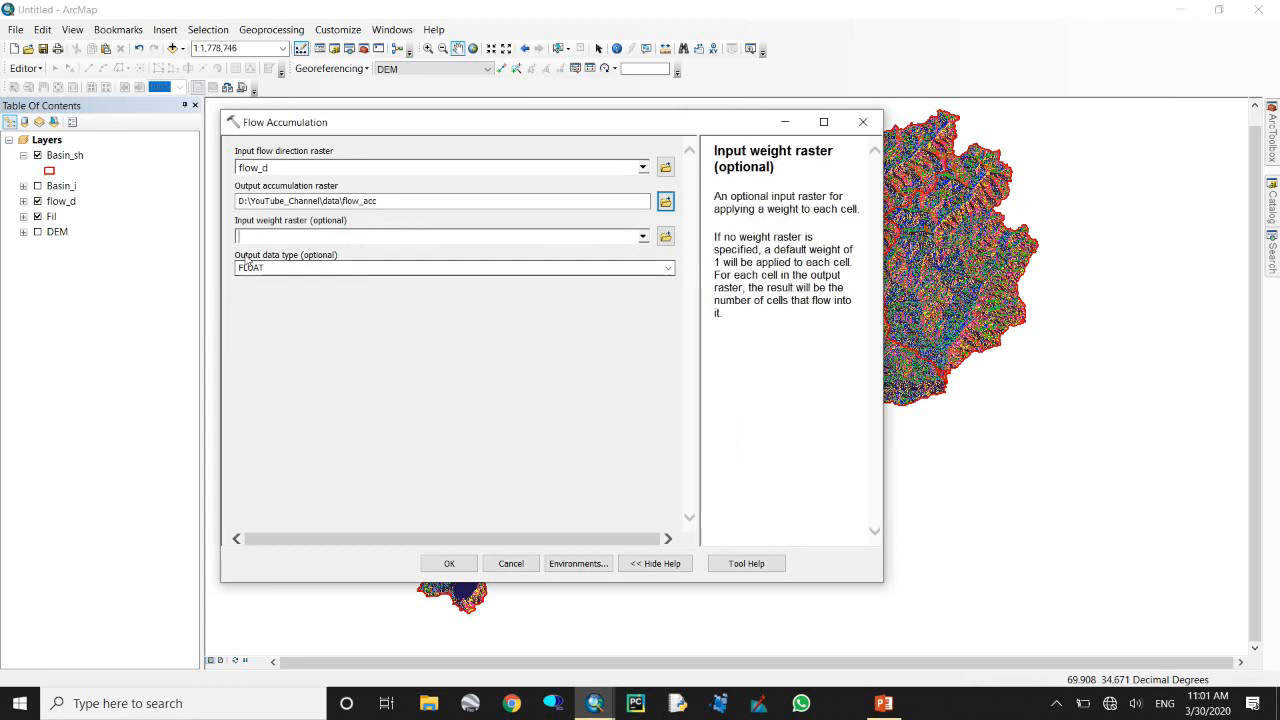
left_click(380, 267)
left_click(667, 268)
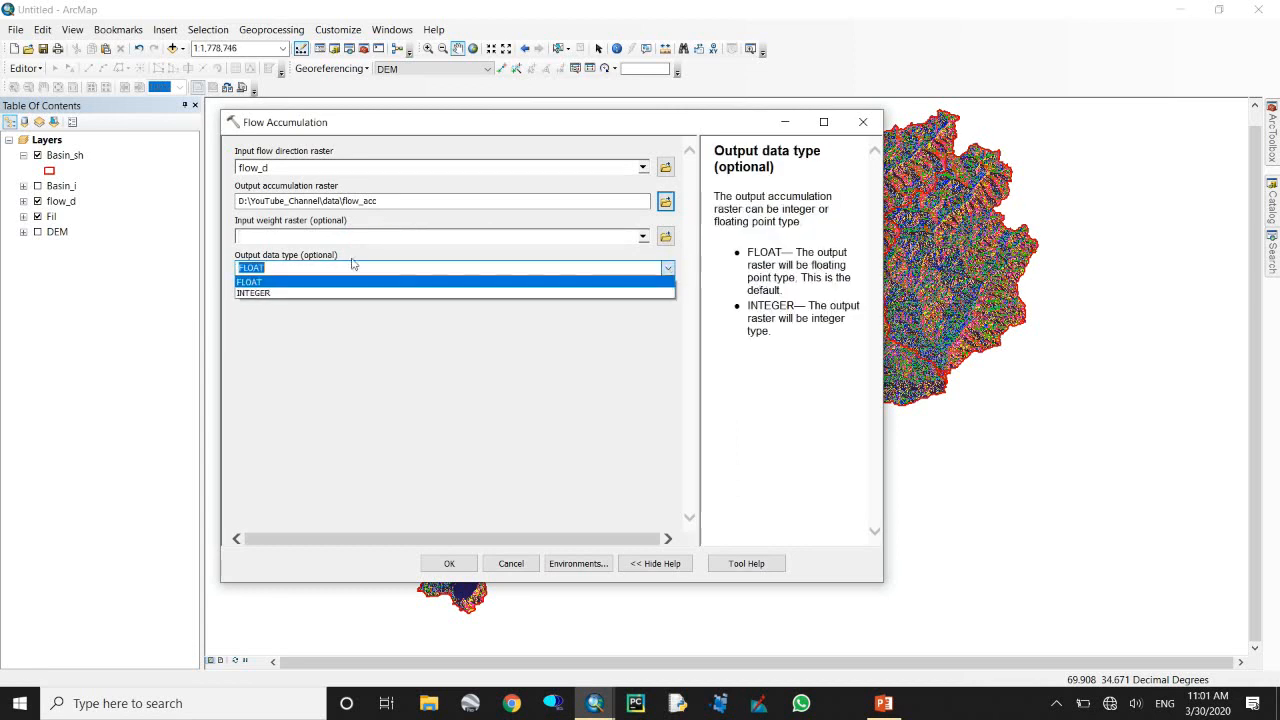
left_click(320, 293)
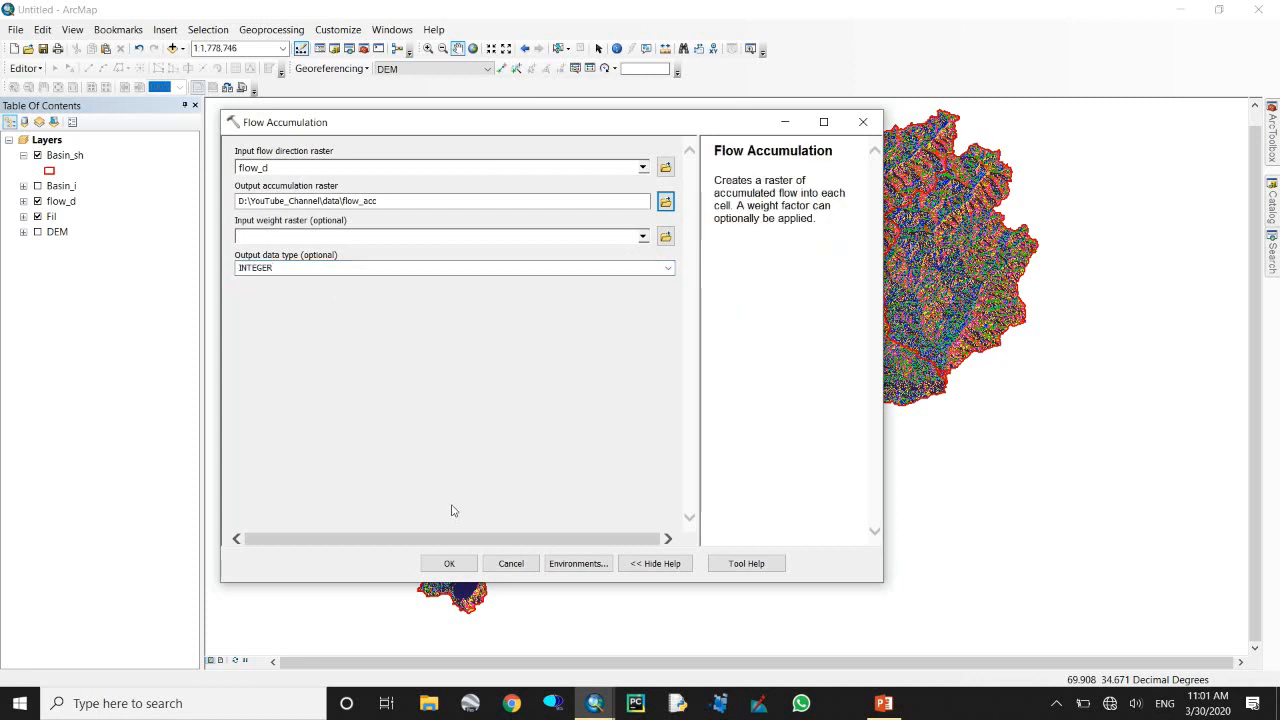
left_click(449, 563)
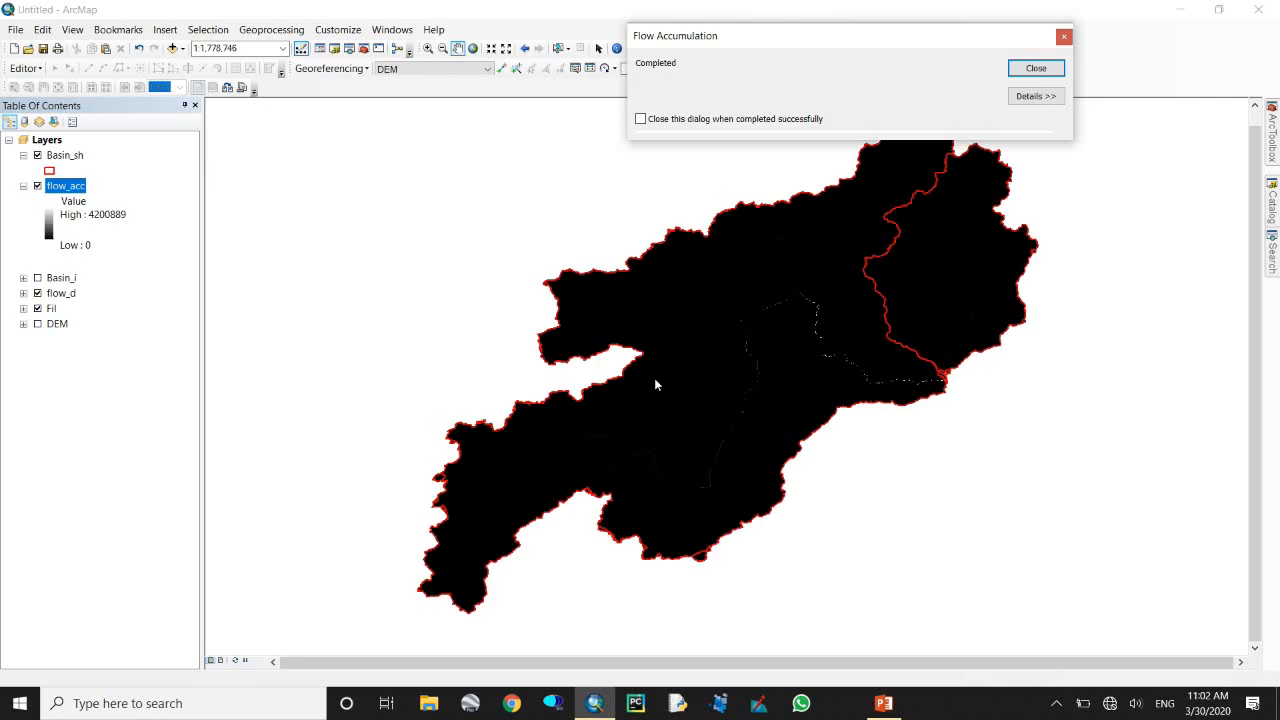
left_click(1050, 69)
Hide the Basin_sh, flow_d and Fil layers so that only flow_acc is drawn.
left_click(44, 157, "ctrl")
left_click(38, 156)
left_click(23, 186)
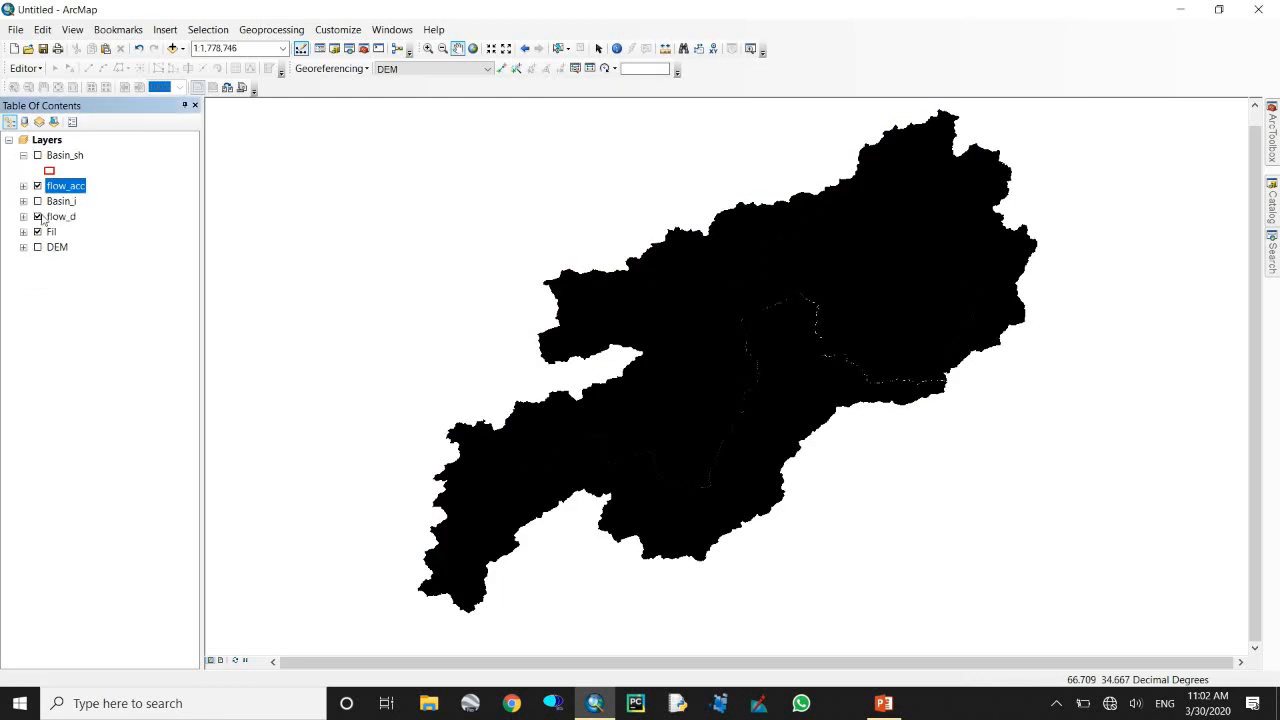
left_click(37, 216)
left_click(37, 231)
left_click(23, 186)
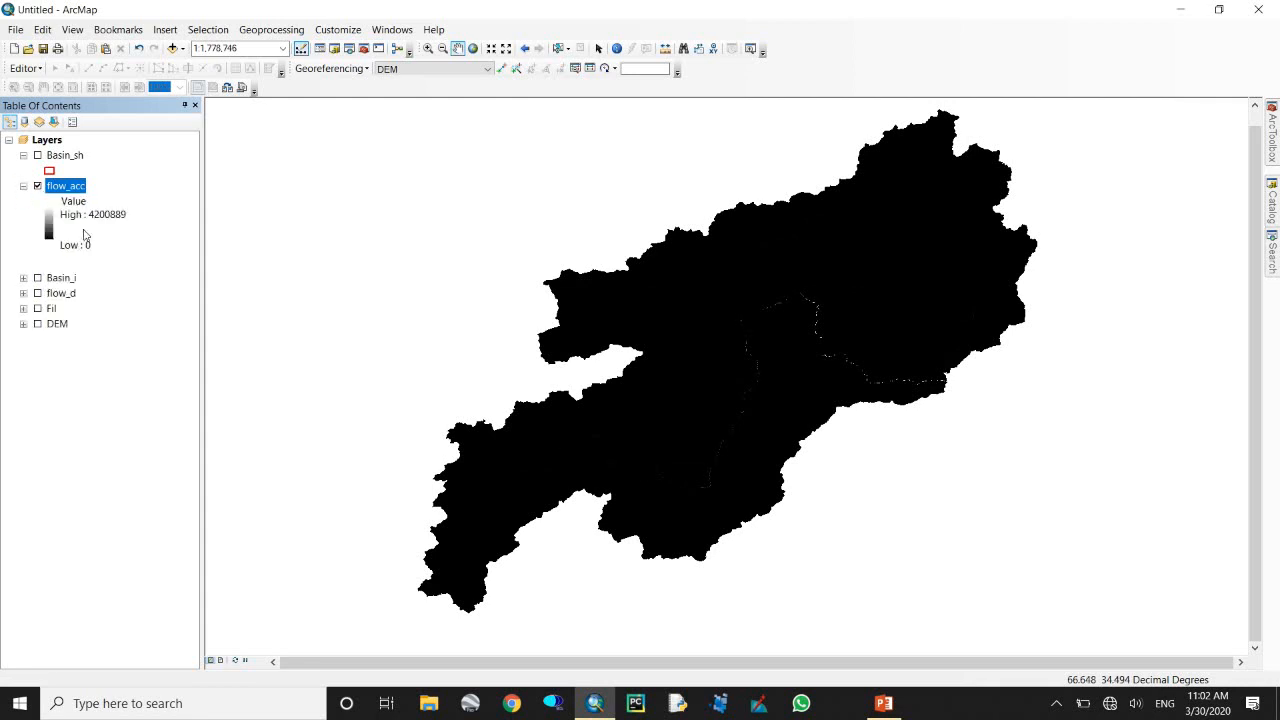
Switch the flow_acc layer's symbology to Classified and set the number of classes to 2.
left_click(91, 215)
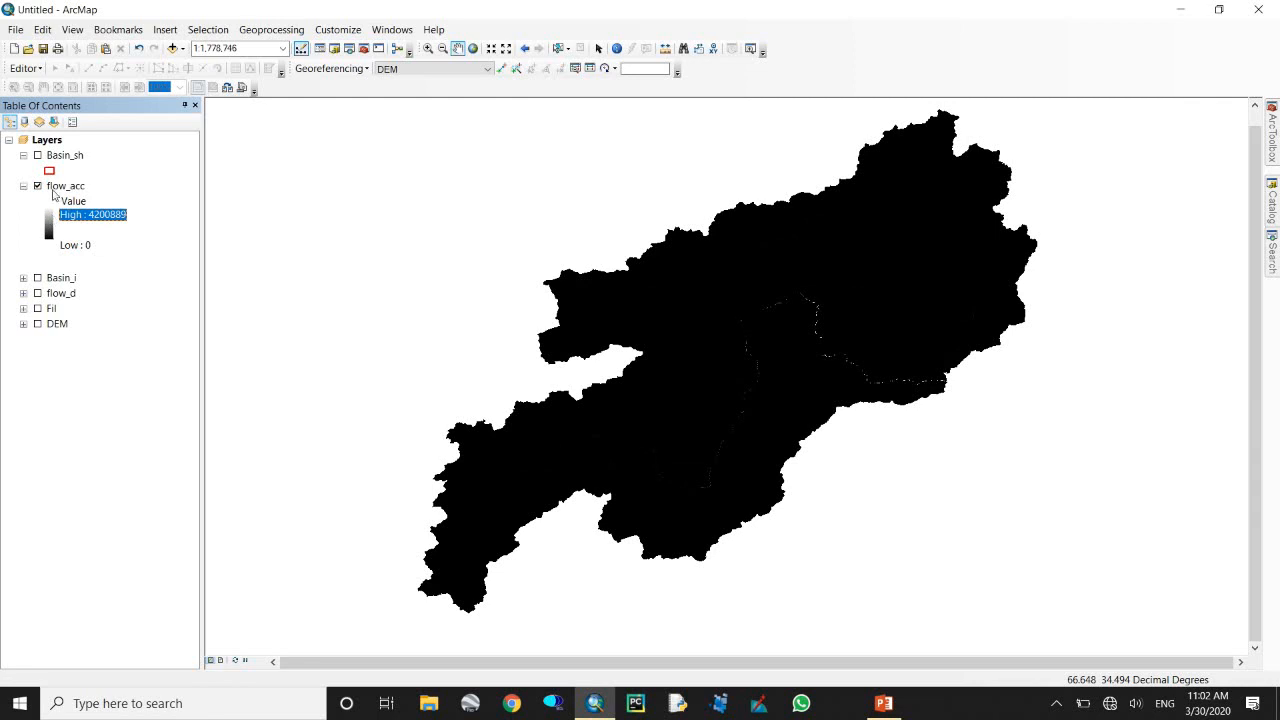
left_click(64, 186)
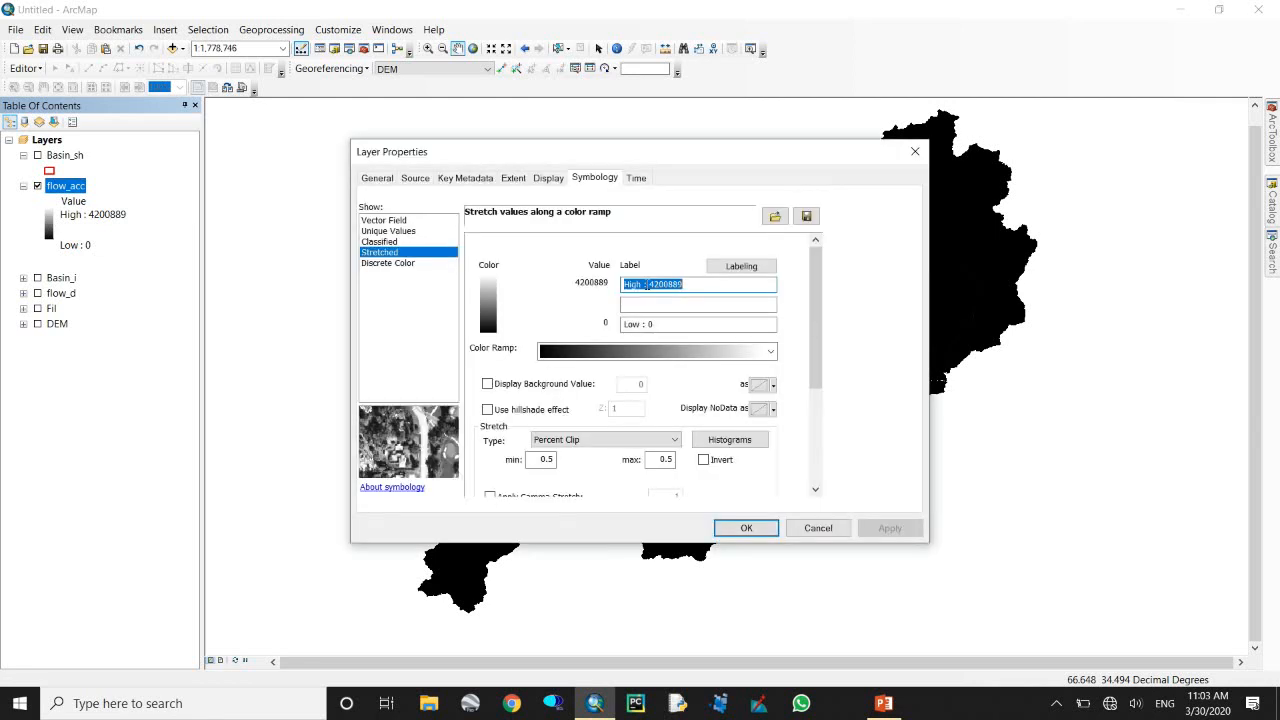
left_click_drag(694, 146, 514, 60)
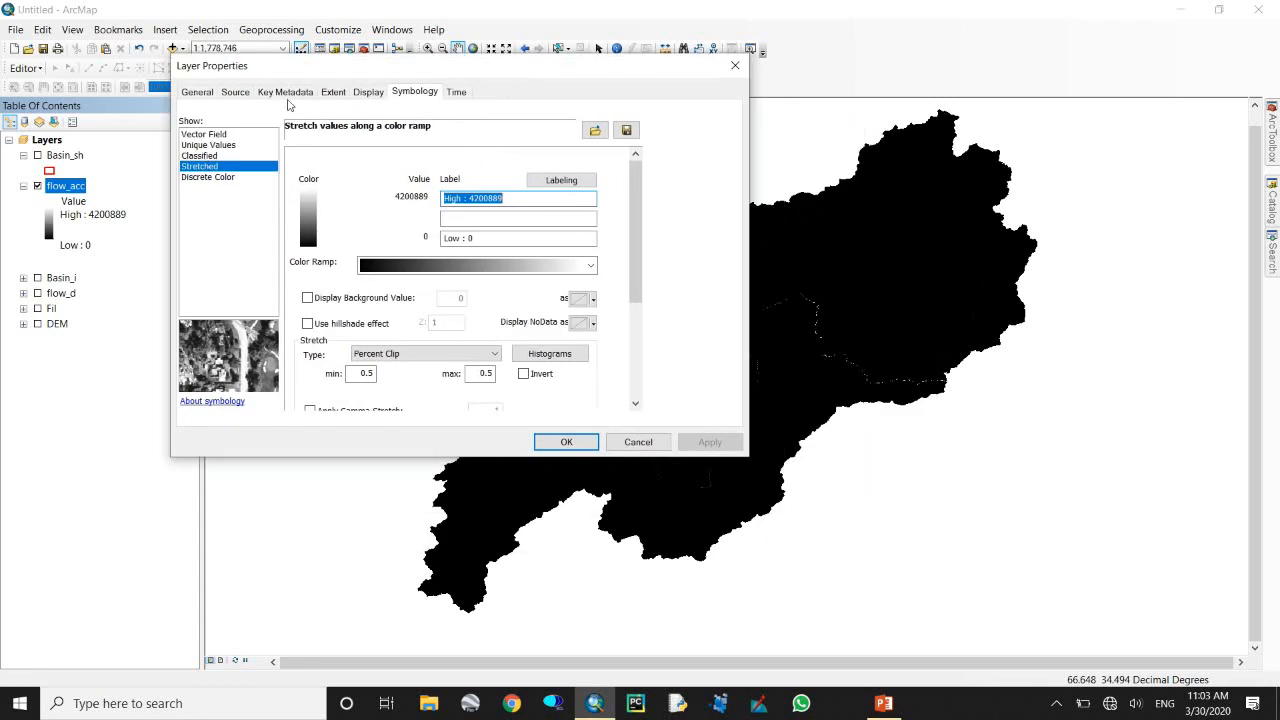
left_click(209, 158)
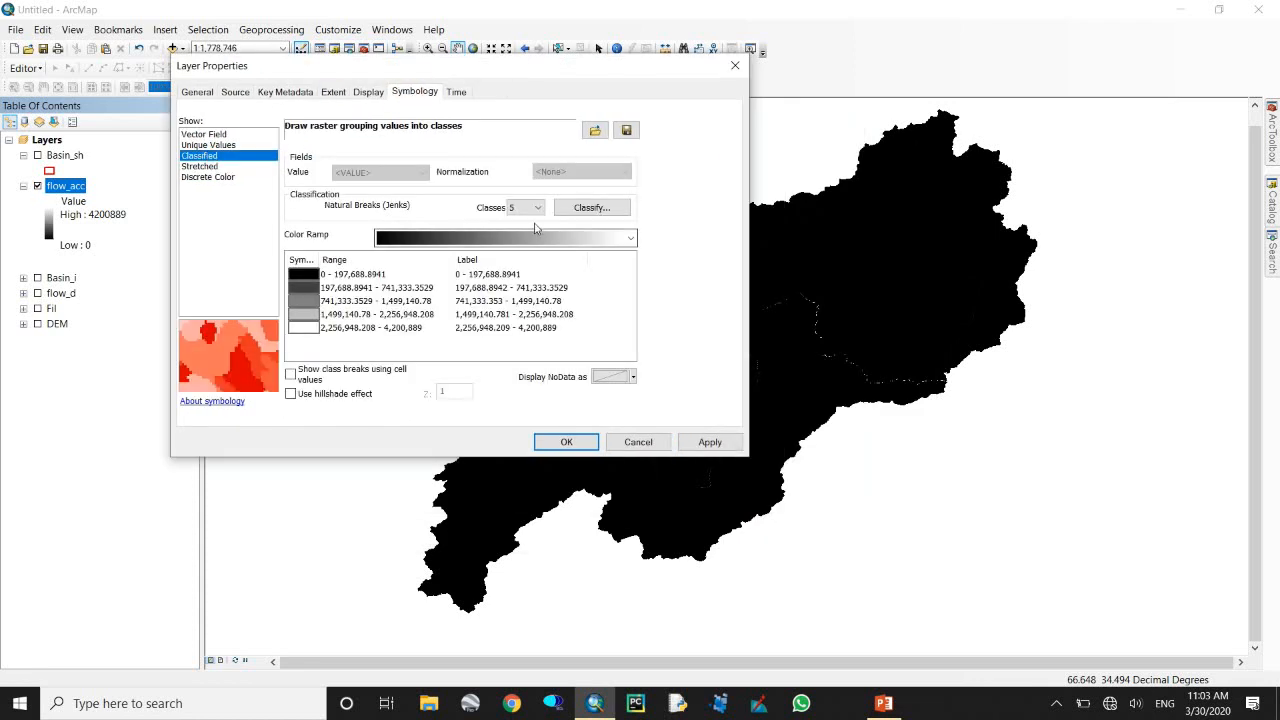
left_click(565, 209)
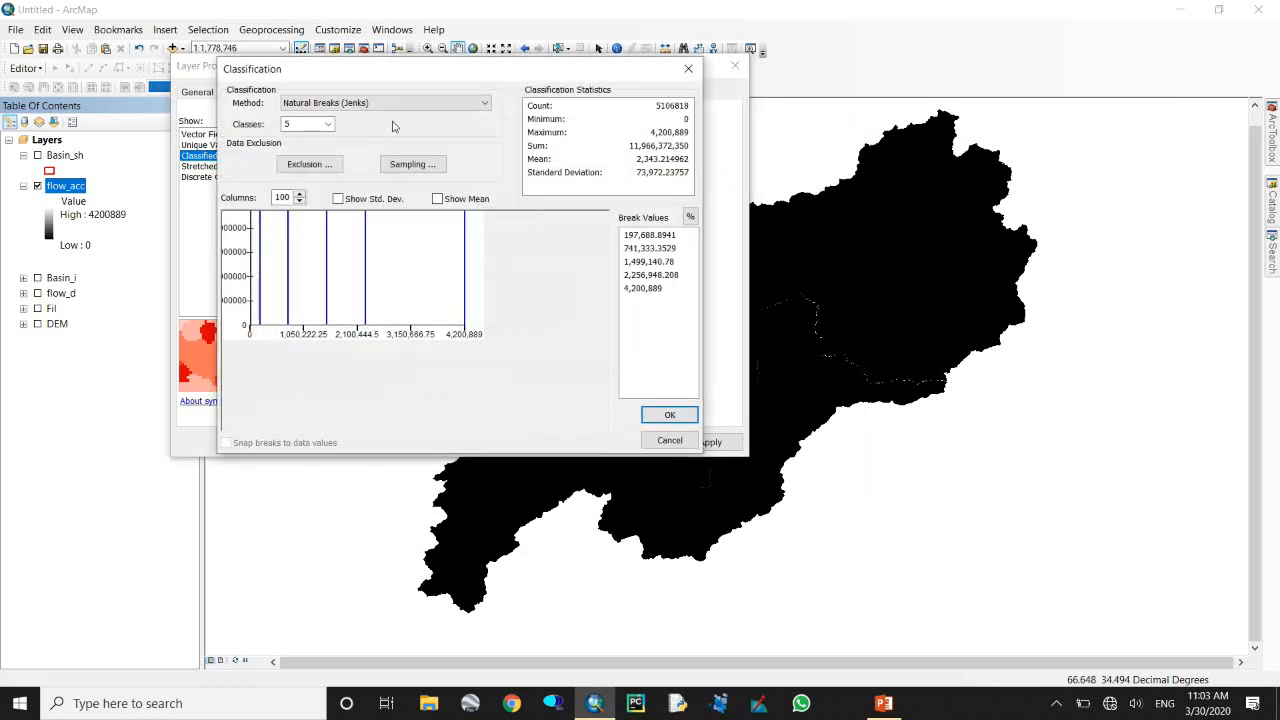
left_click(327, 124)
left_click(306, 150)
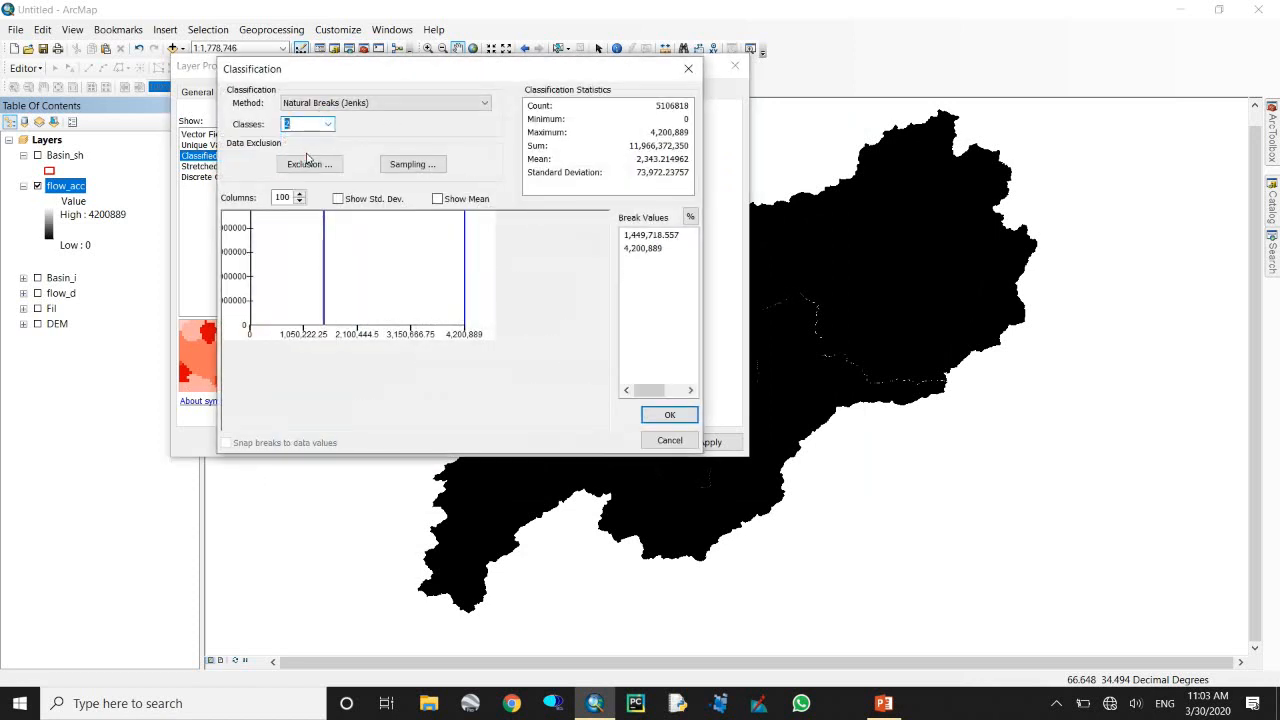
Set the first break value of the flow_acc classification to 50000 and accept the classification.
left_click(650, 235)
left_click(650, 248)
double_click(650, 234)
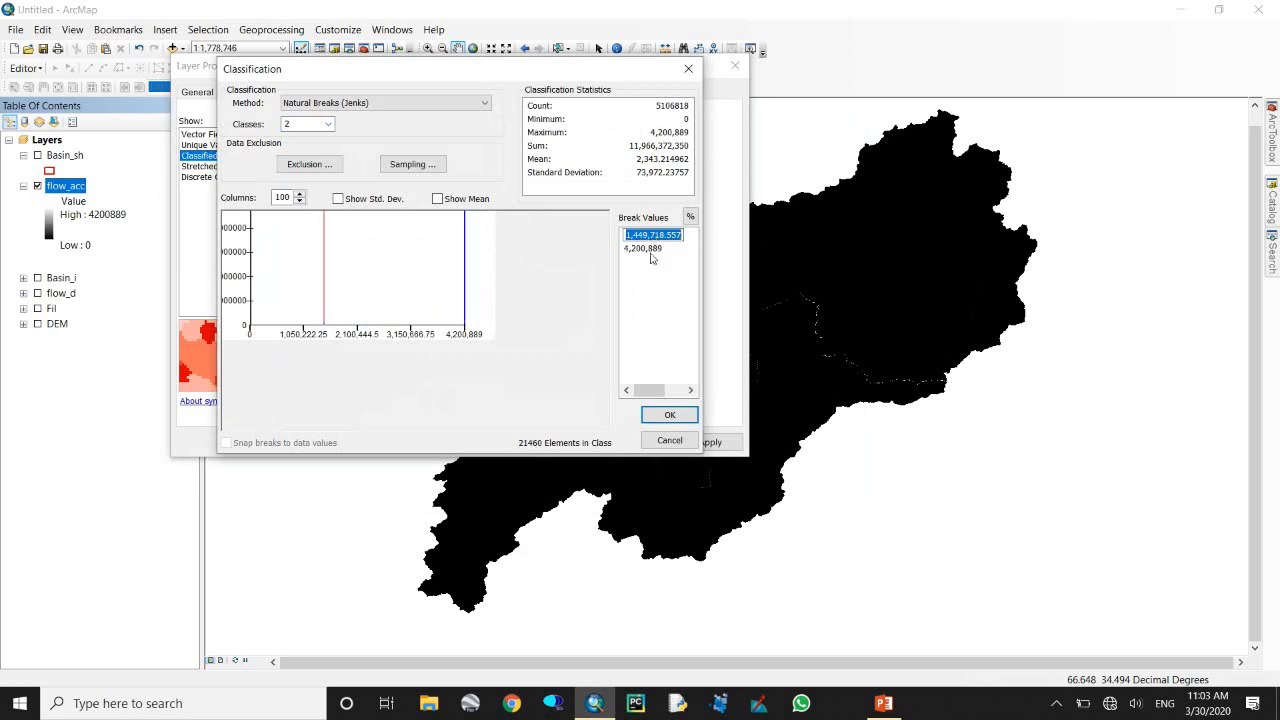
left_click(664, 274)
double_click(657, 236)
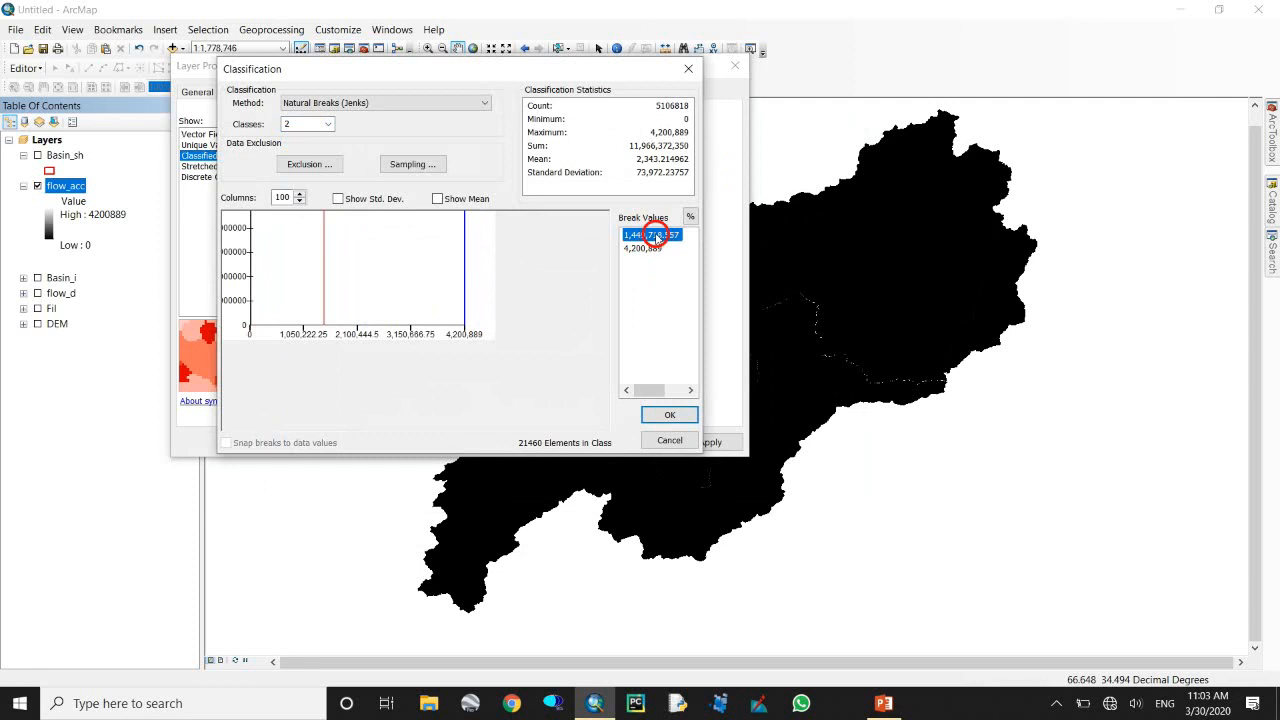
type(">50000")
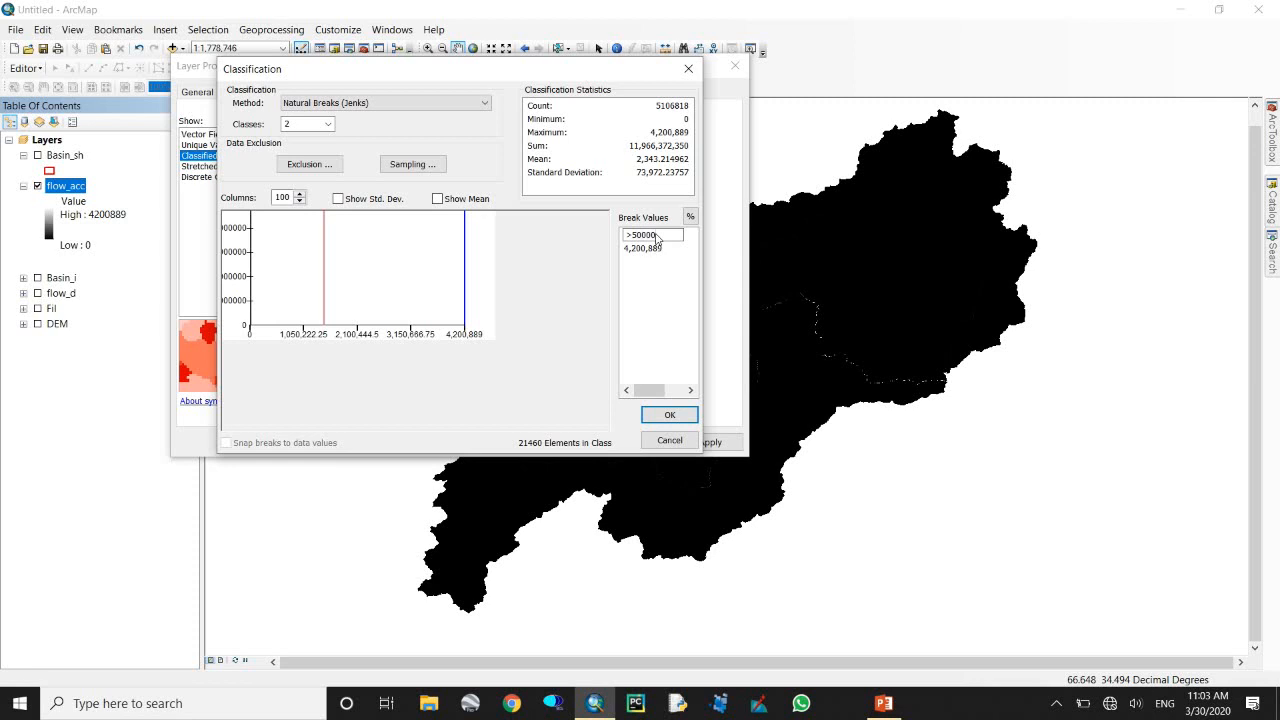
left_click(665, 315)
left_click(670, 414)
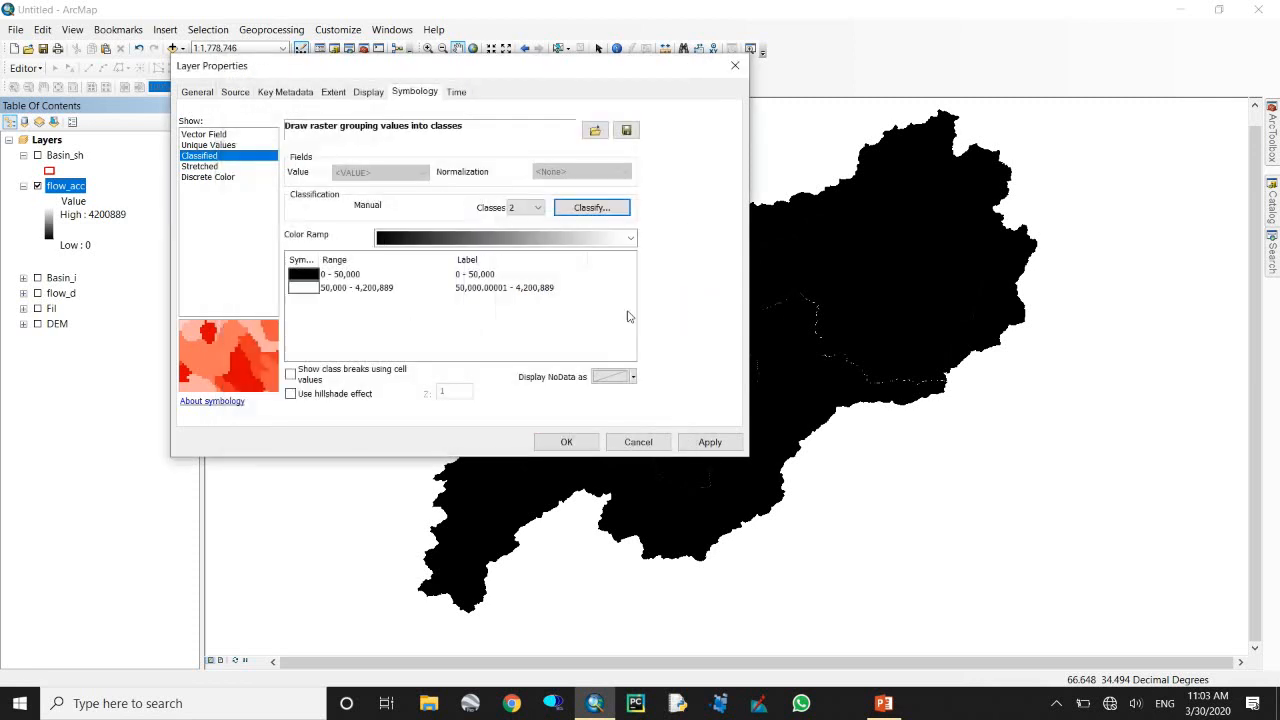
Colour the flow_acc class 0 - 50,000 white and the class above it black, and accept the symbology.
left_click(302, 274)
left_click(303, 275)
left_click(238, 284)
left_click(305, 287)
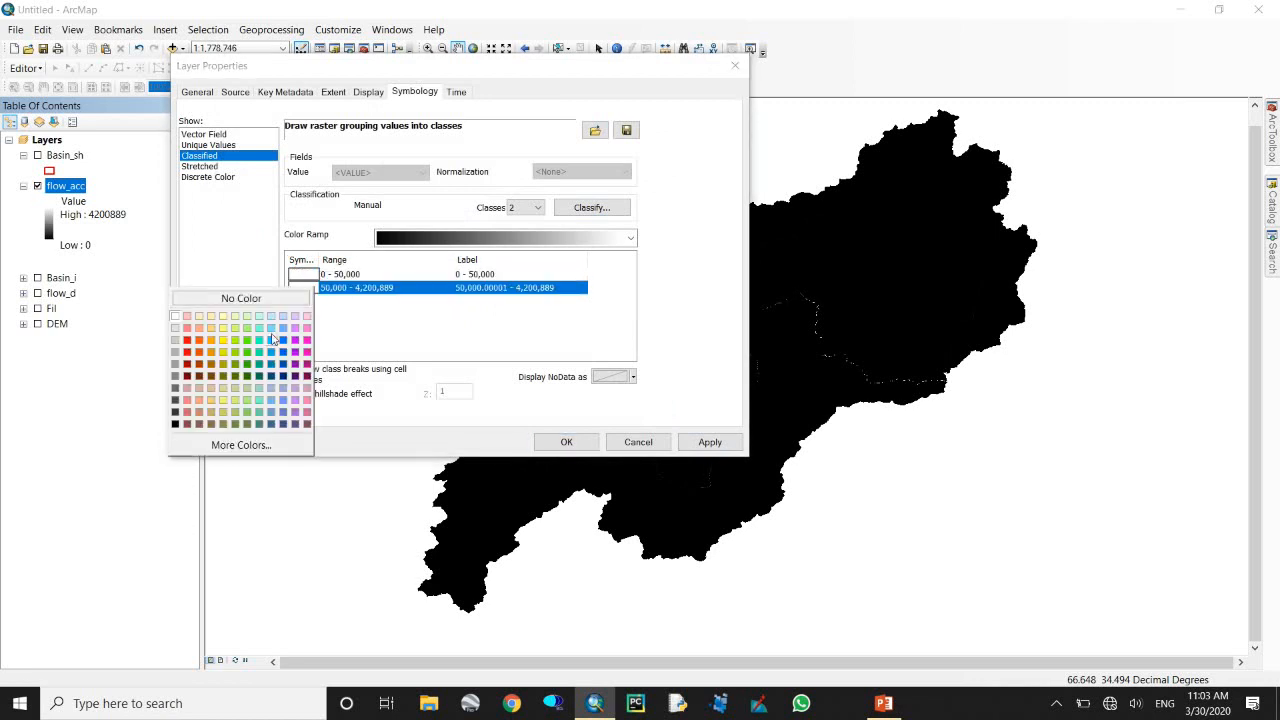
left_click(175, 424)
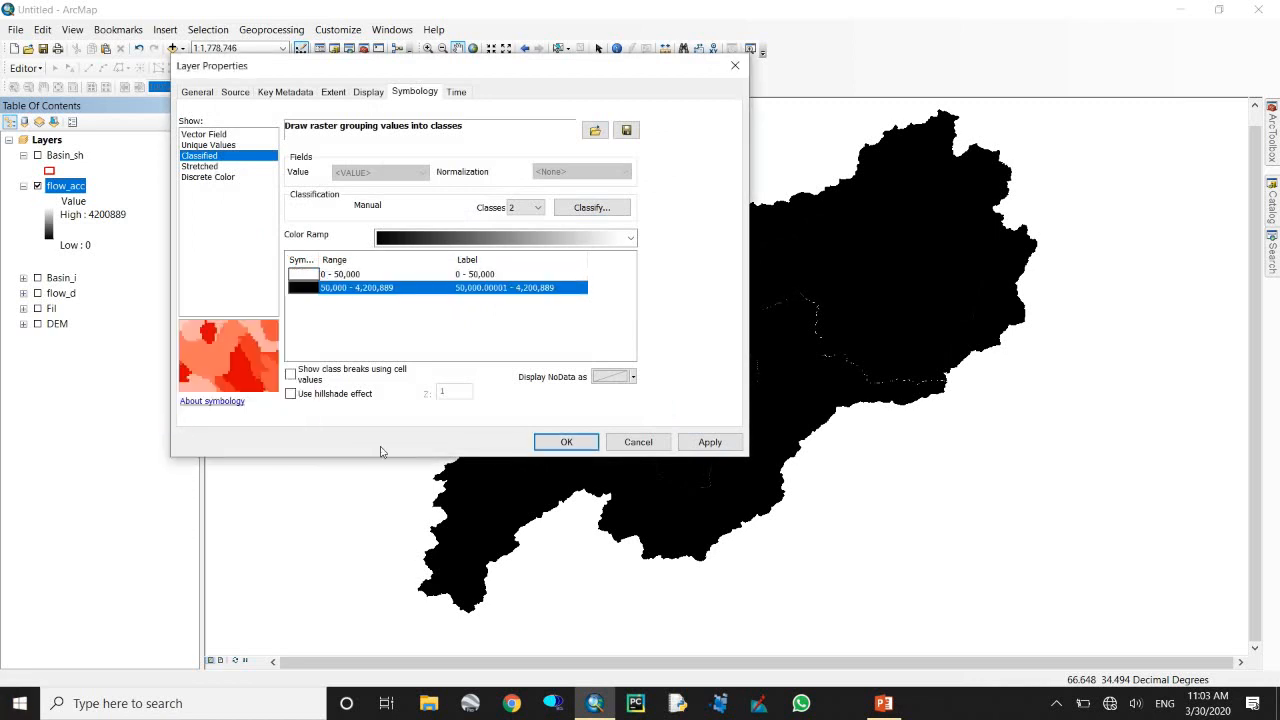
left_click(708, 441)
left_click(581, 441)
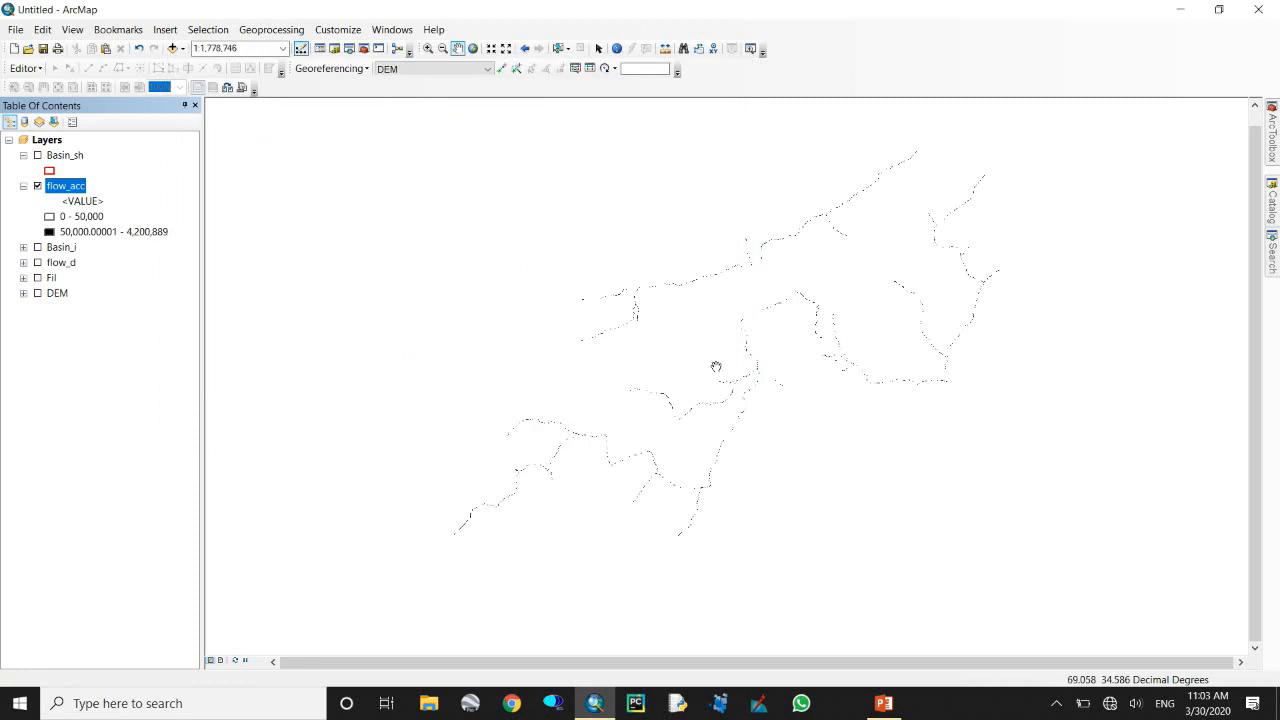
Show the Basin_i layer beneath flow_acc to compare the streams with the basins, and hide it again.
left_click_drag(751, 351, 751, 366)
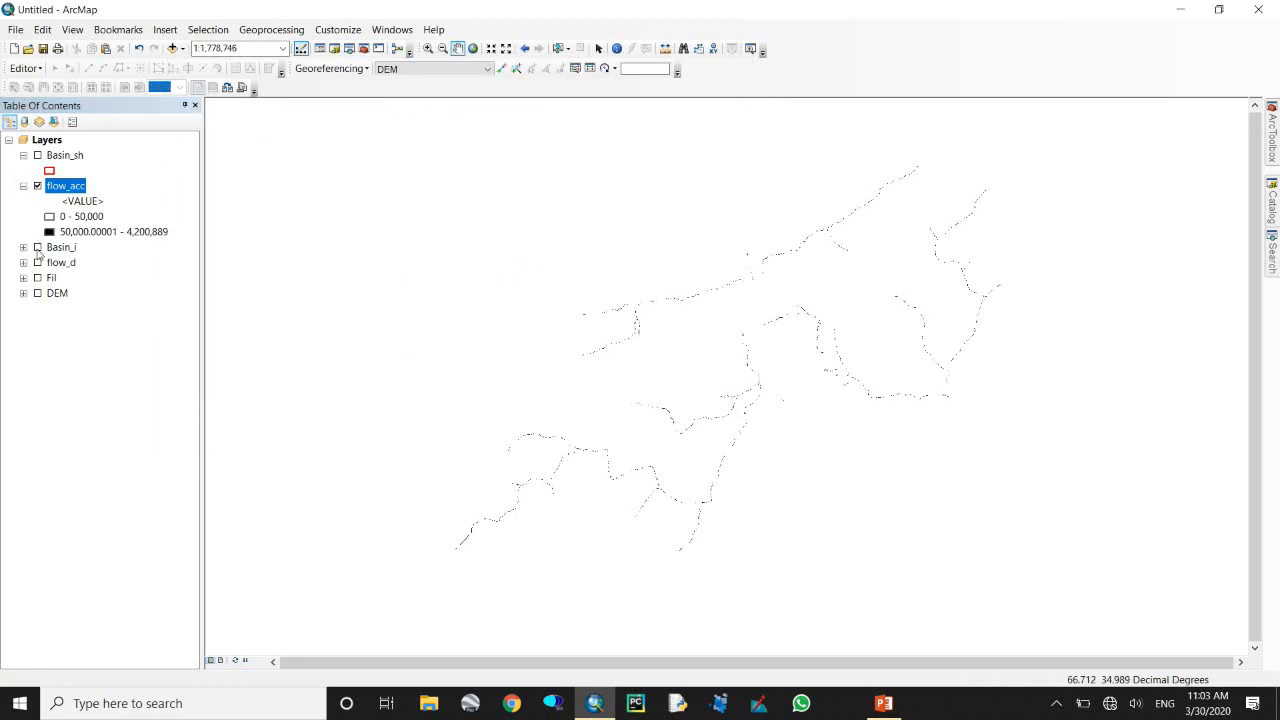
left_click(38, 247)
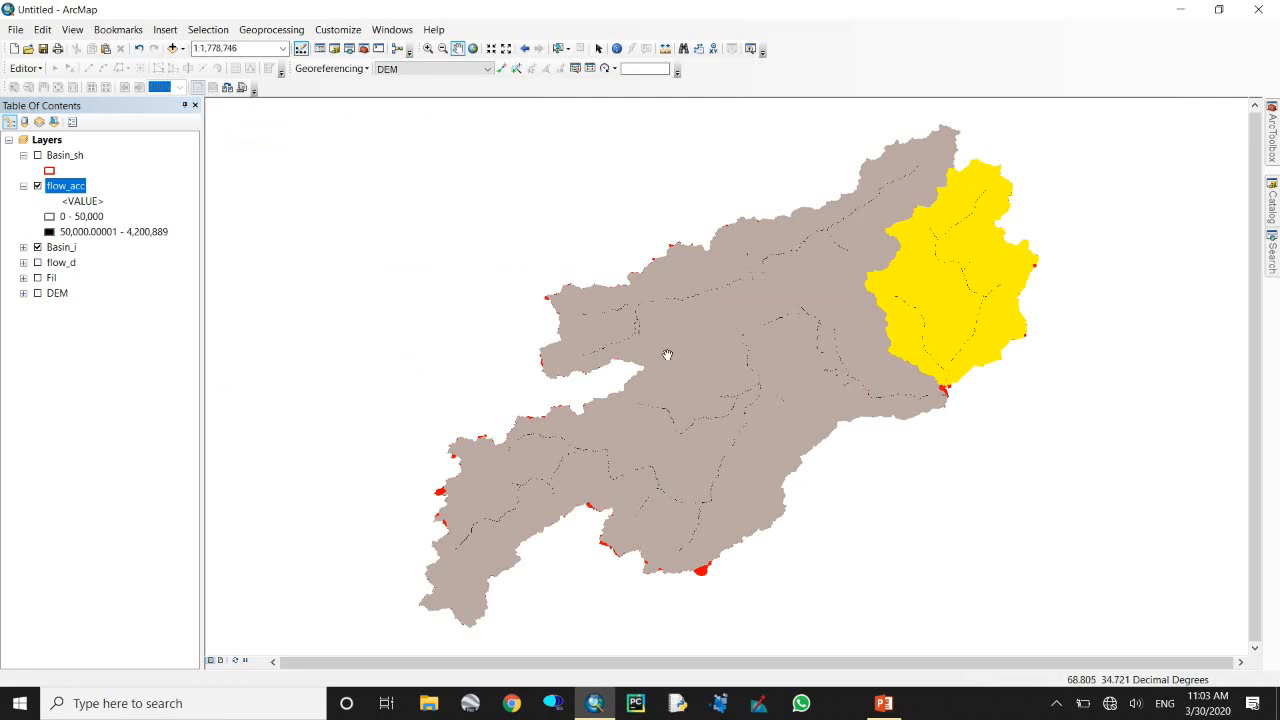
left_click(37, 251)
left_click(37, 247)
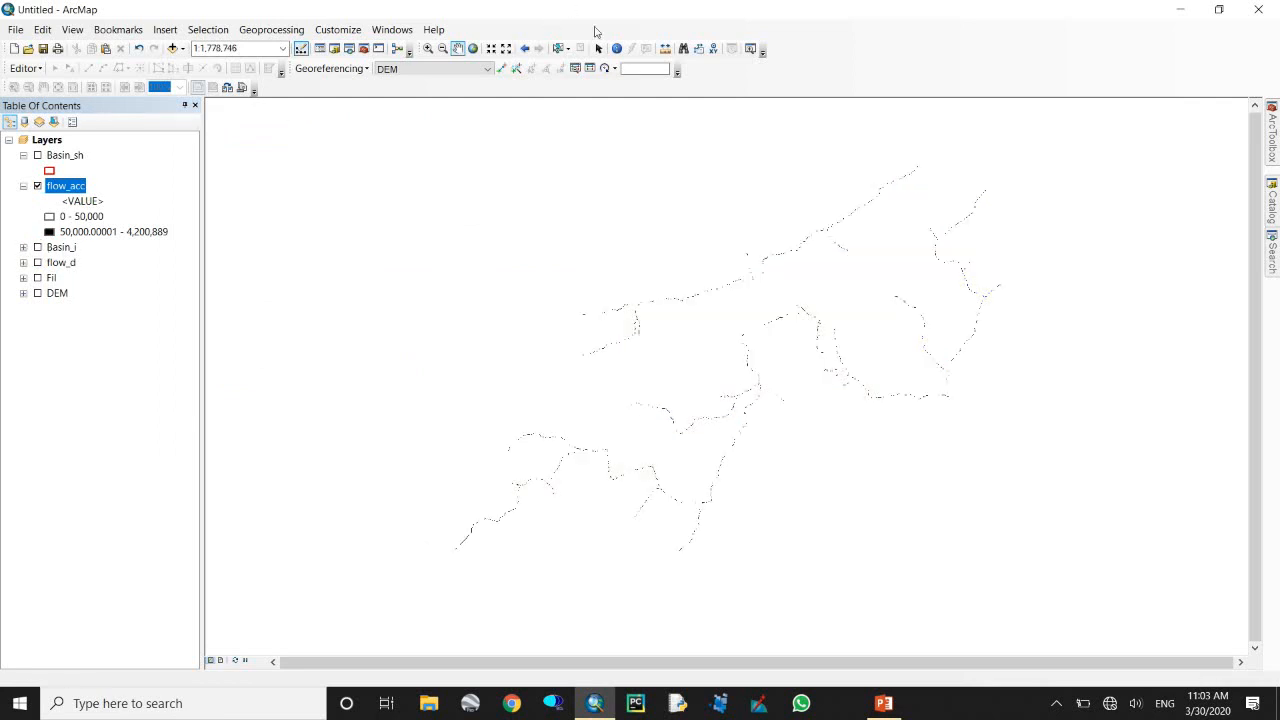
Identify the flow_acc pixel values beside and along the northern stream line, and return to the full extent.
left_click(617, 48)
left_click(733, 287)
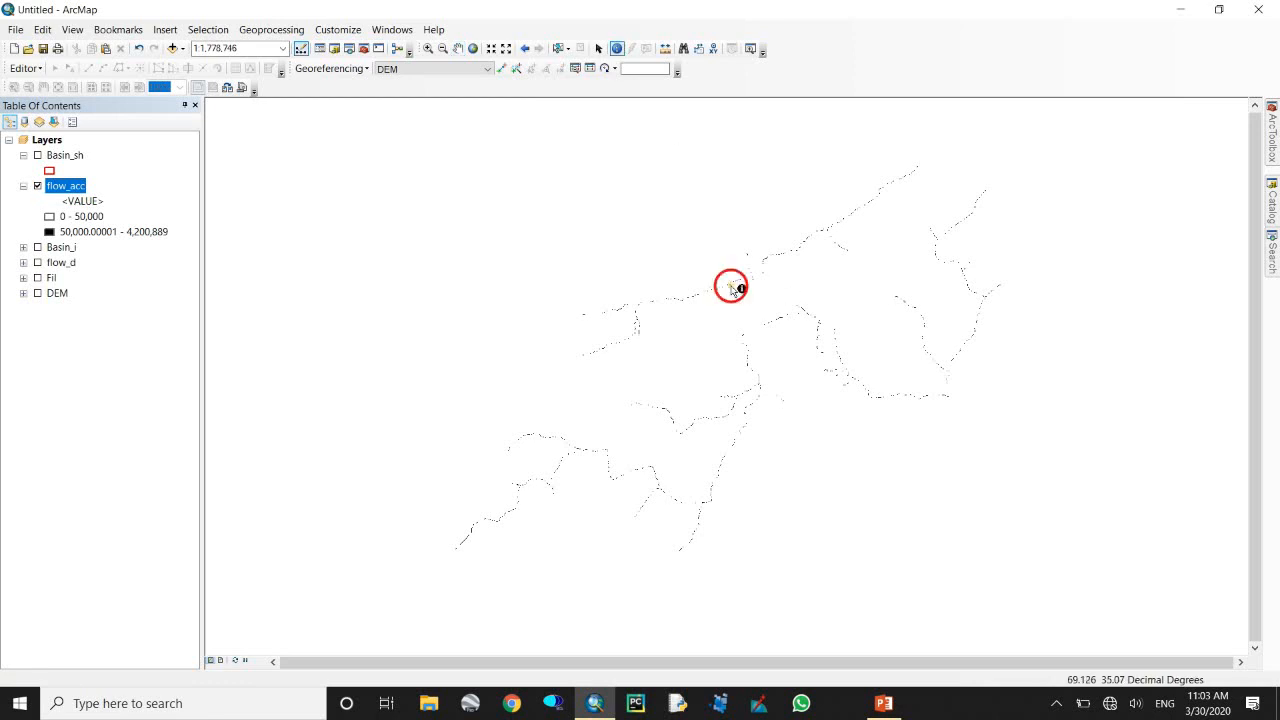
left_click(427, 48)
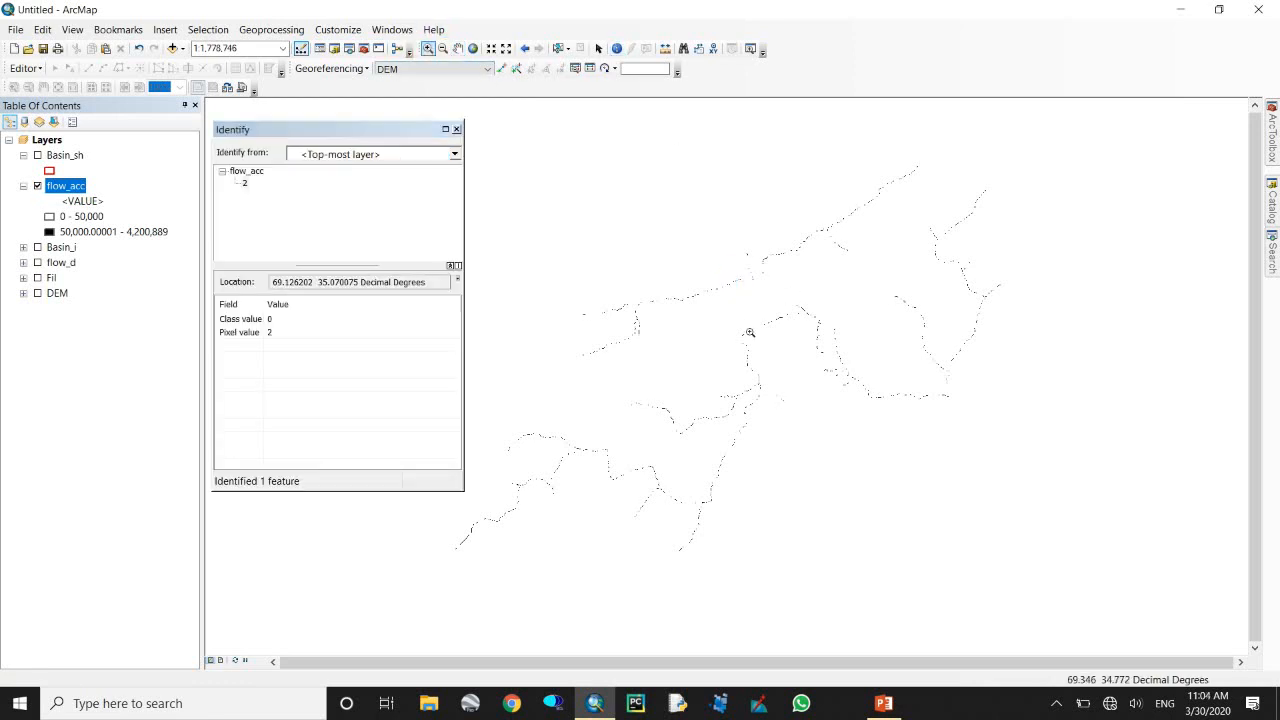
left_click(694, 271)
left_click(617, 48)
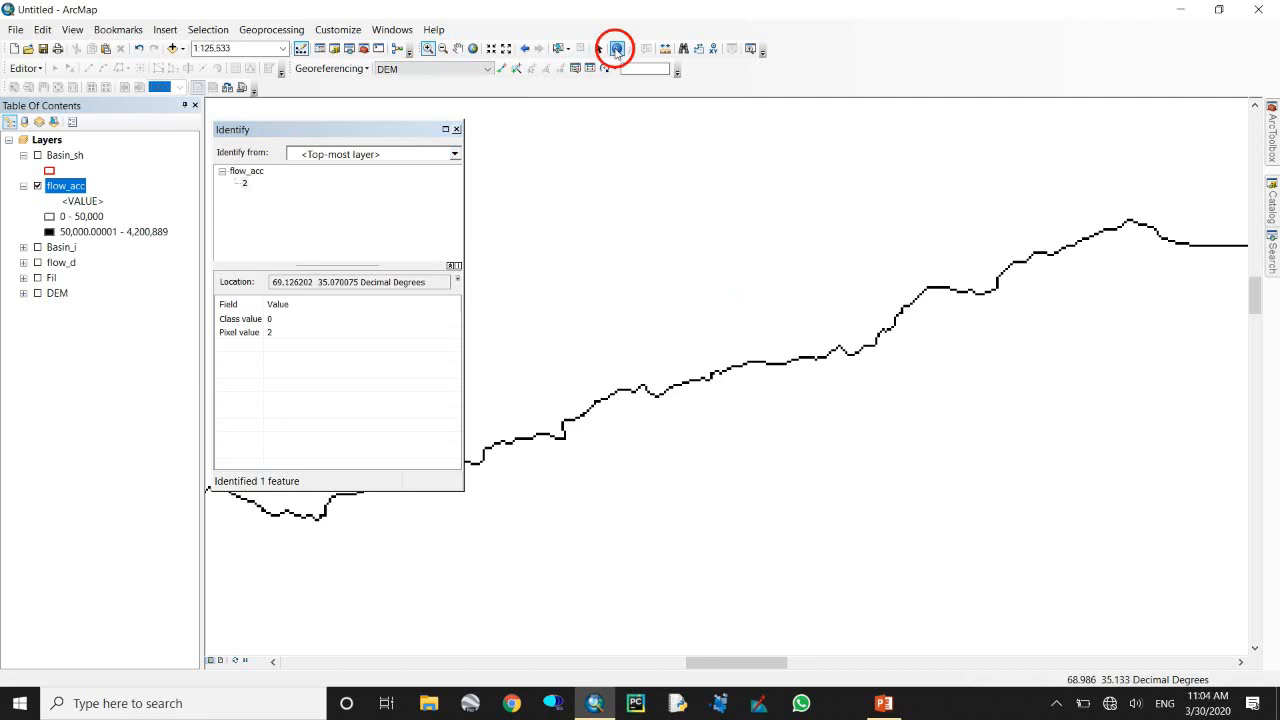
left_click(740, 367)
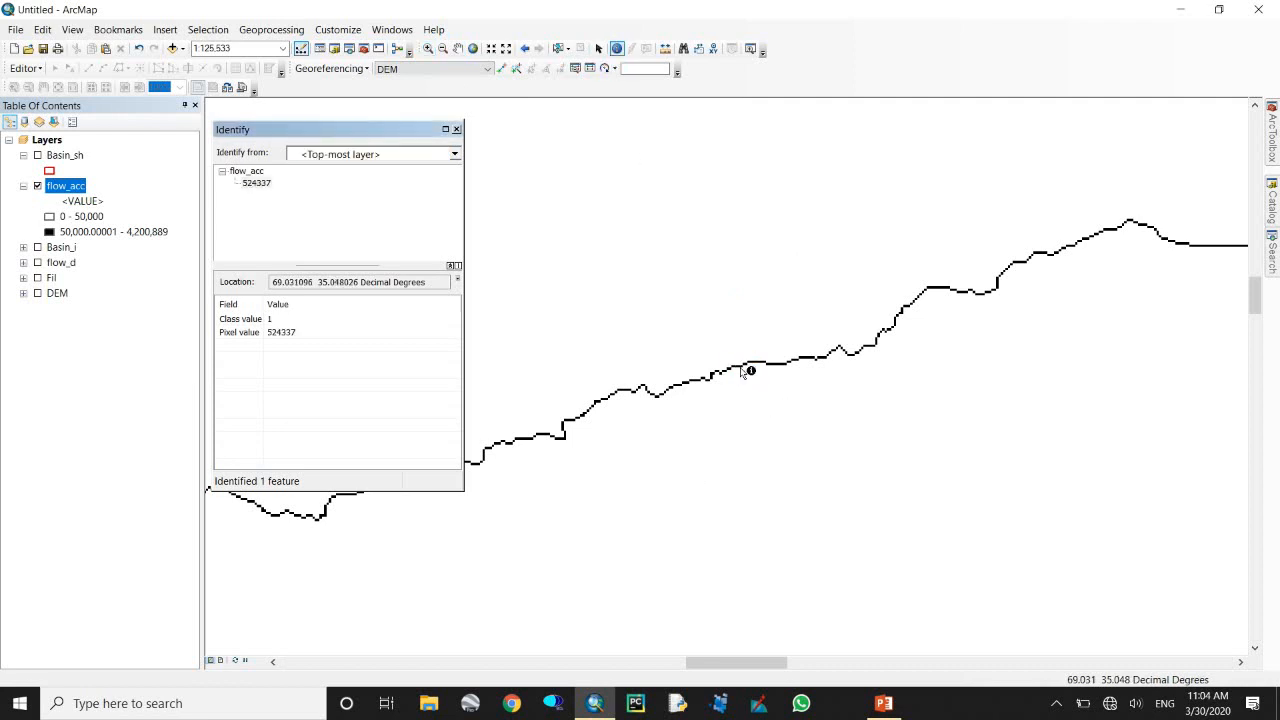
left_click(282, 334)
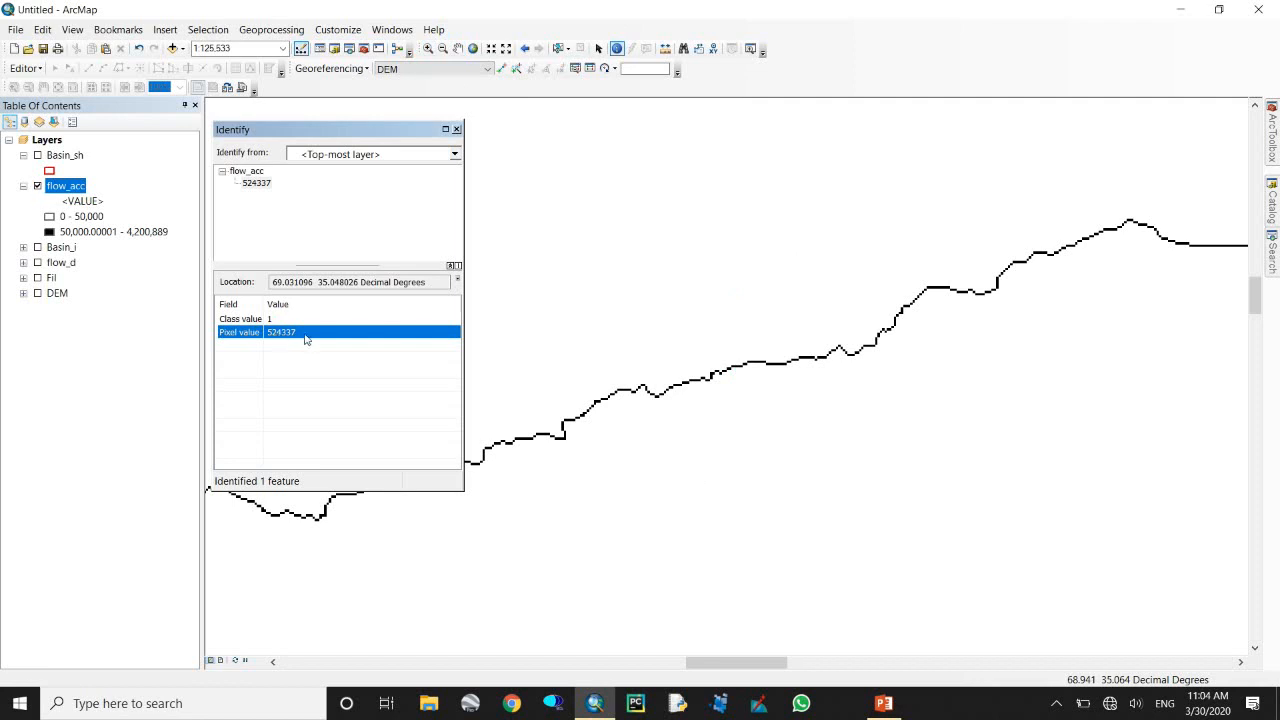
left_click(530, 438)
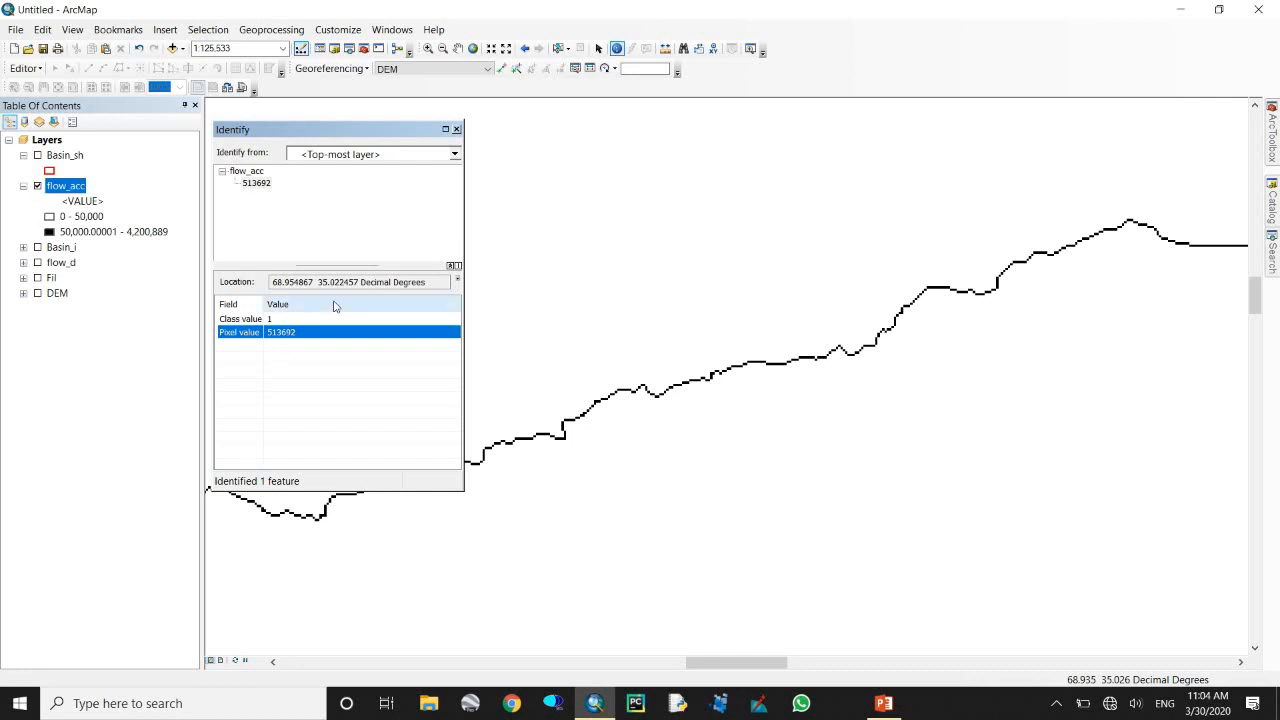
left_click(456, 129)
left_click(457, 50)
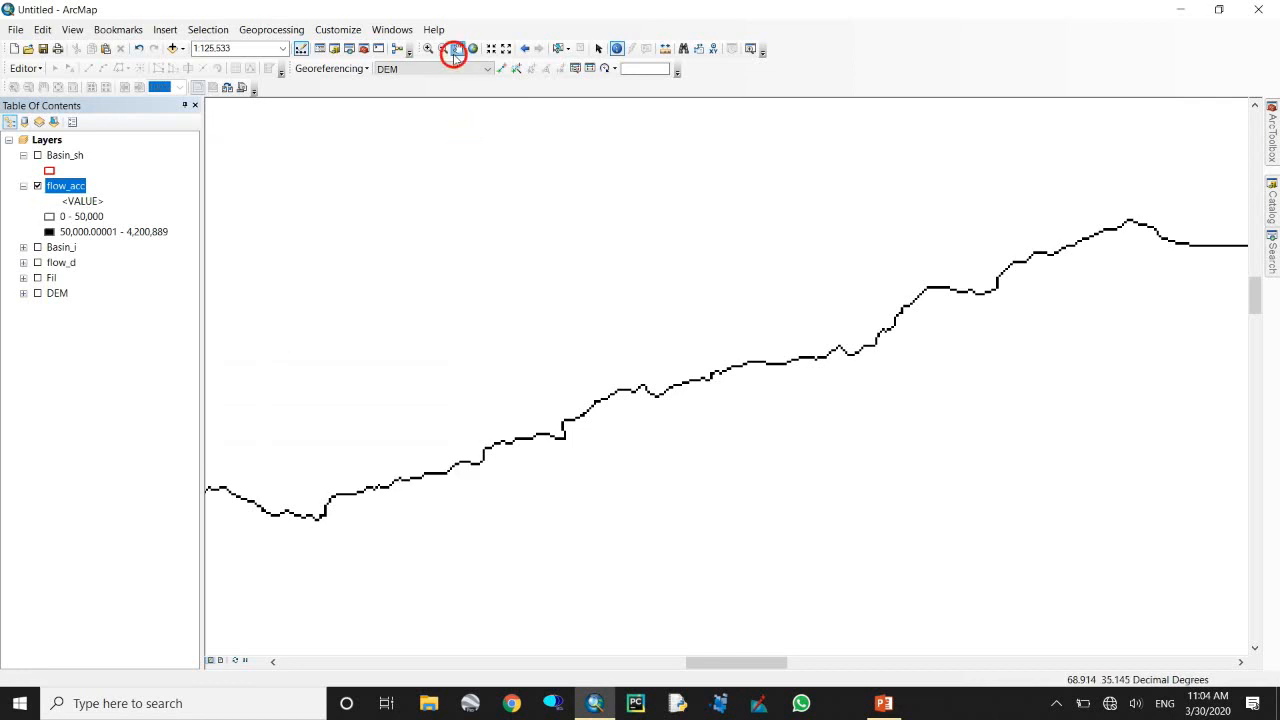
left_click(472, 50)
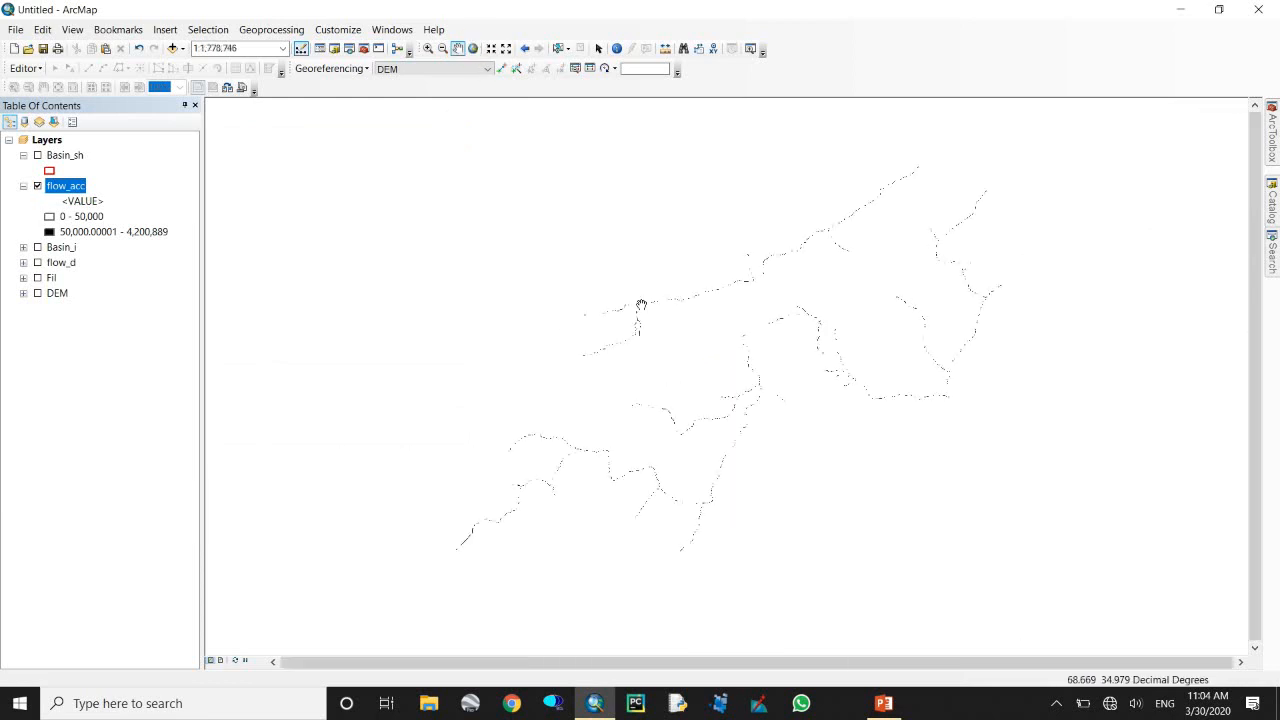
Set the first break value of the flow_acc classification to 100000 and accept the classification.
left_click_drag(871, 437, 833, 431)
left_click_drag(805, 413, 810, 420)
left_click(88, 217)
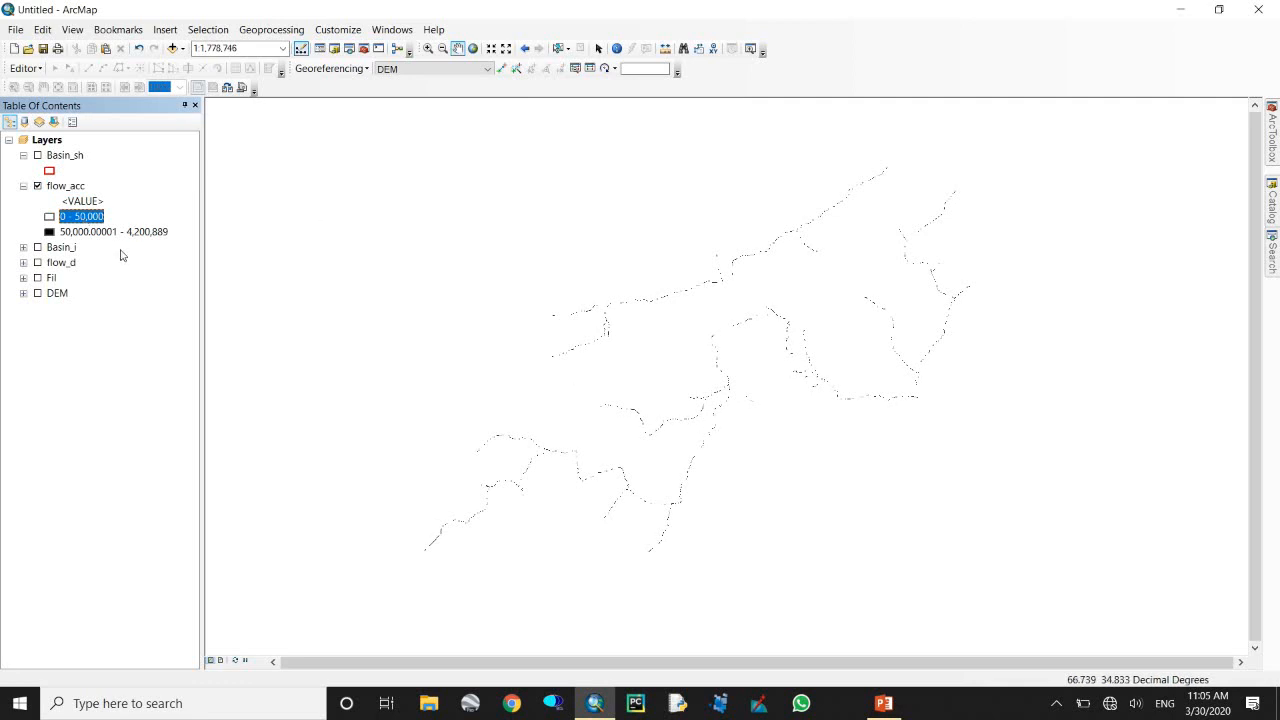
double_click(68, 187)
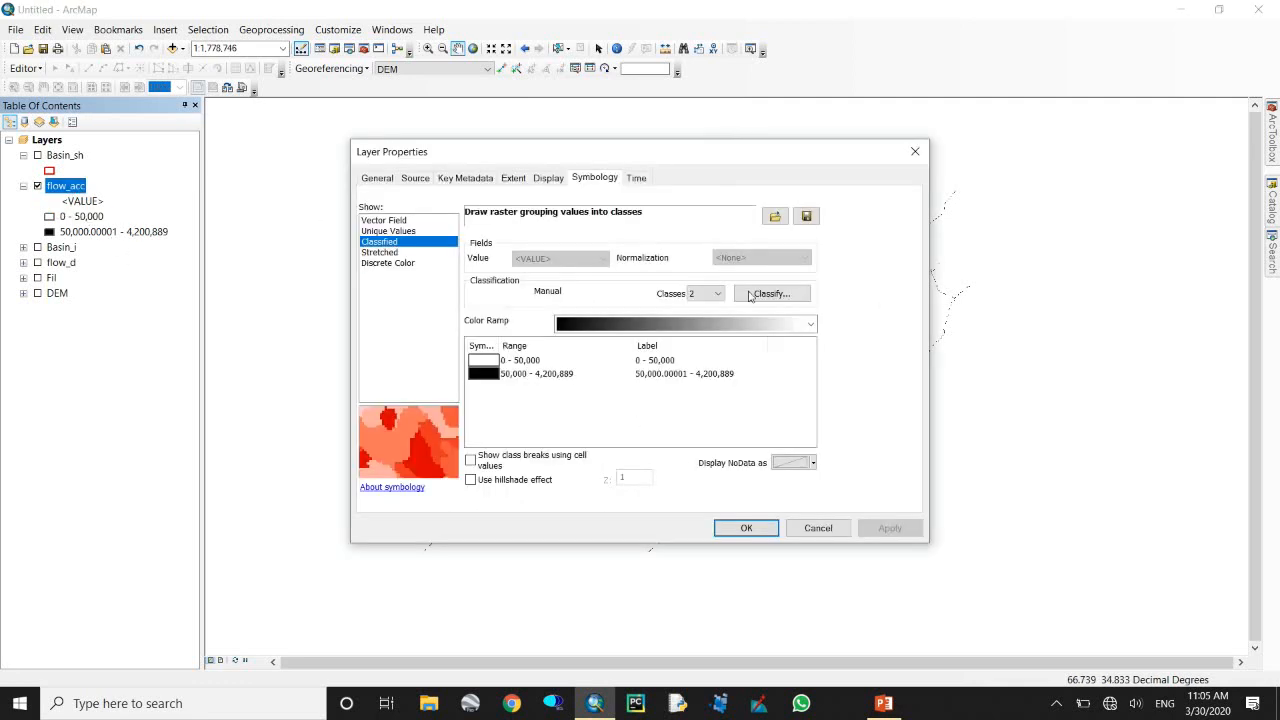
left_click(773, 294)
left_click(845, 321)
type("10000")
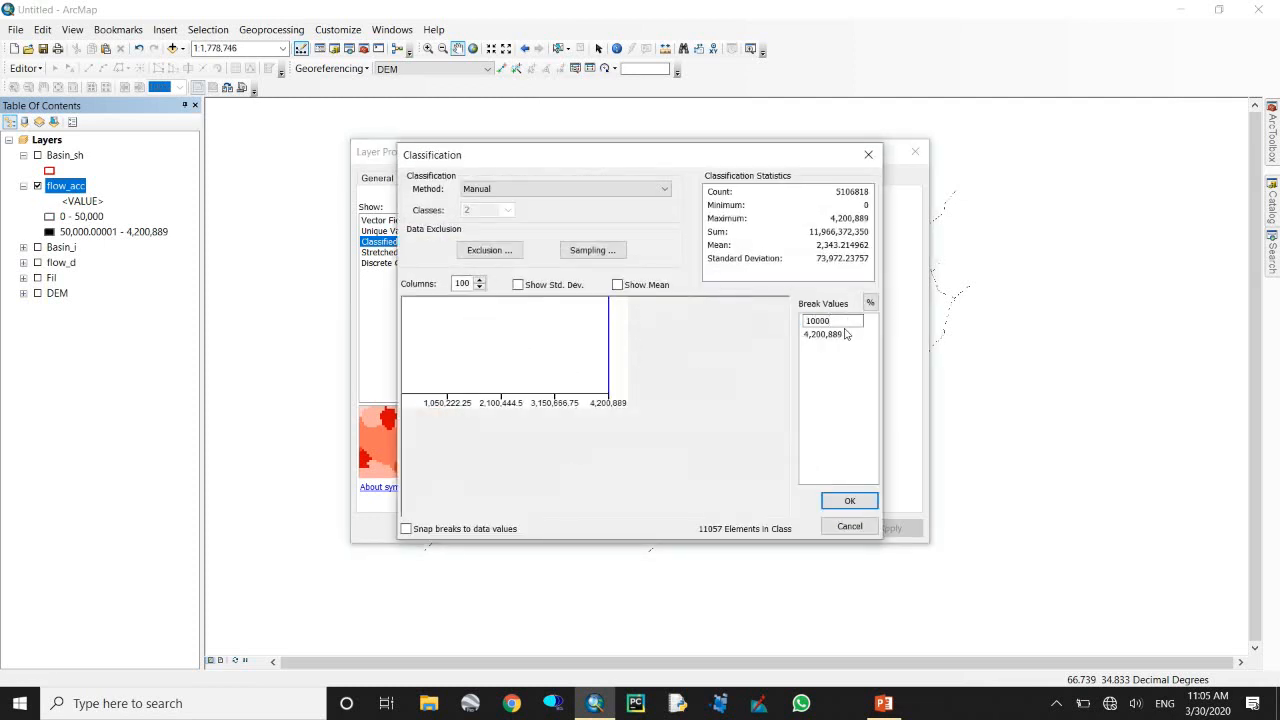
left_click(814, 374)
left_click(837, 320)
type("0")
key("Return")
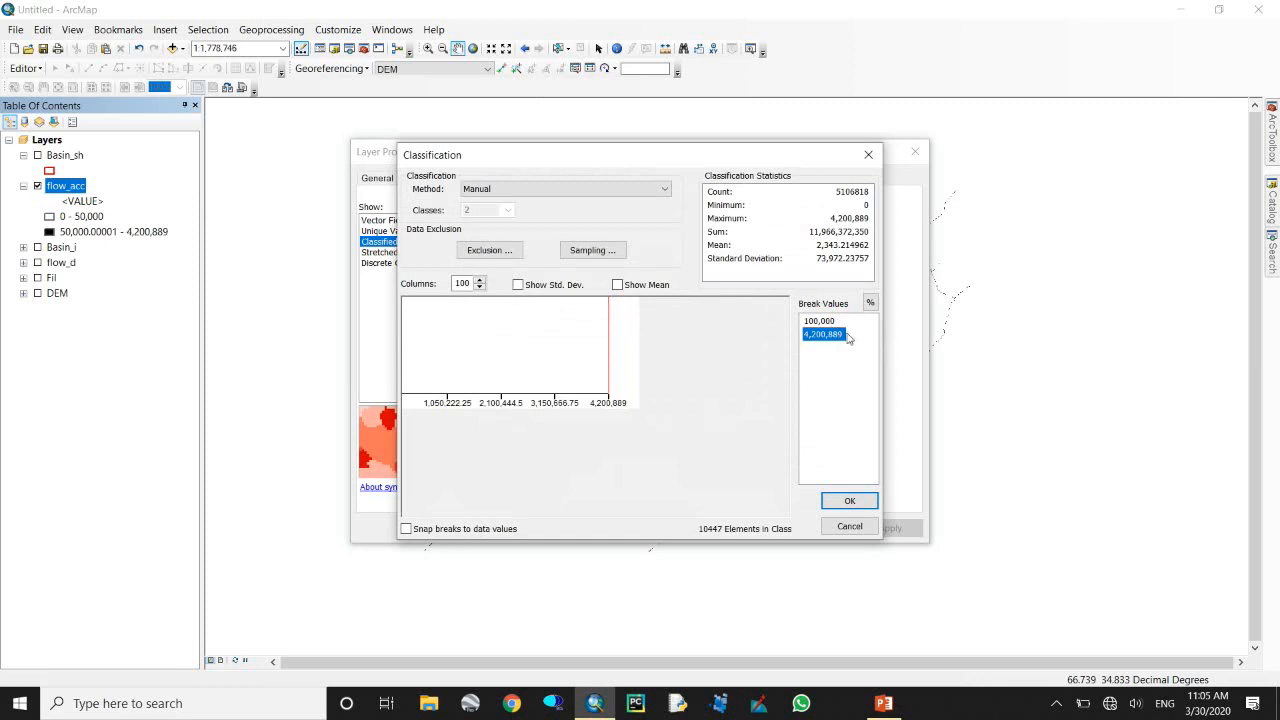
left_click(839, 502)
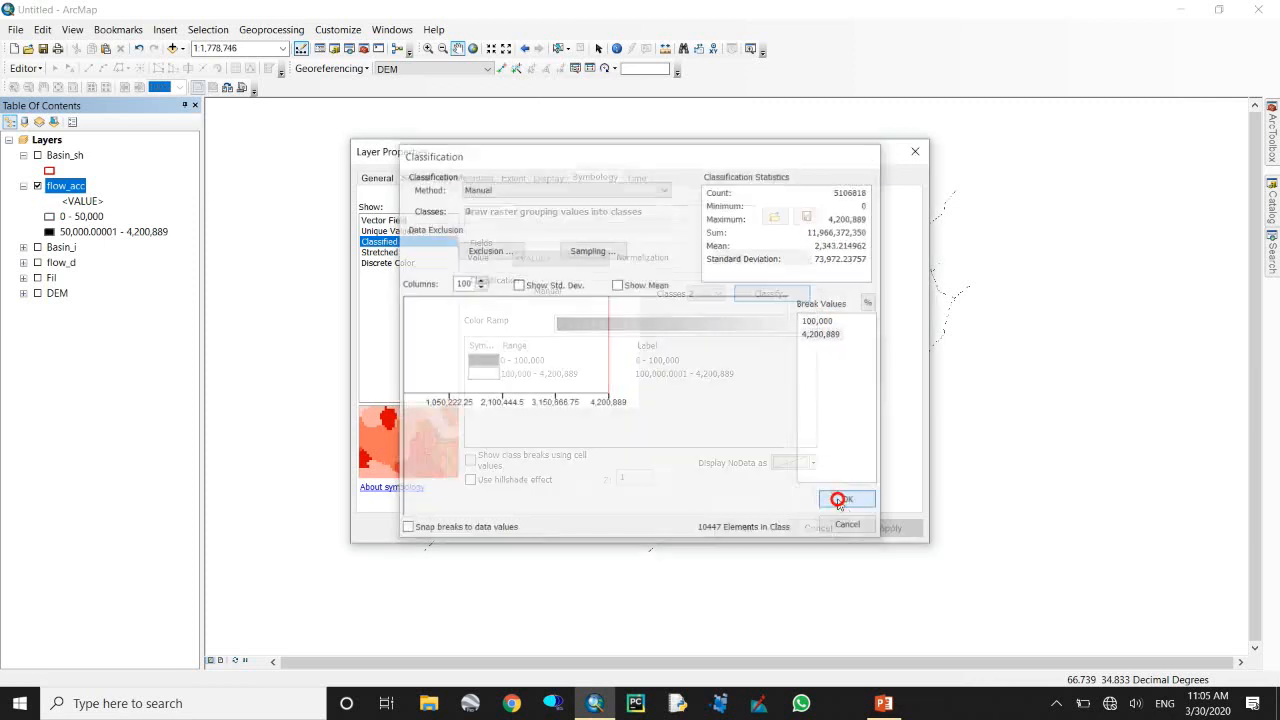
Colour the flow_acc class 0 - 100,000 white and the class above it black, accept the symbology and collapse the layer's legend.
double_click(476, 359)
left_click(451, 366)
left_click(472, 372)
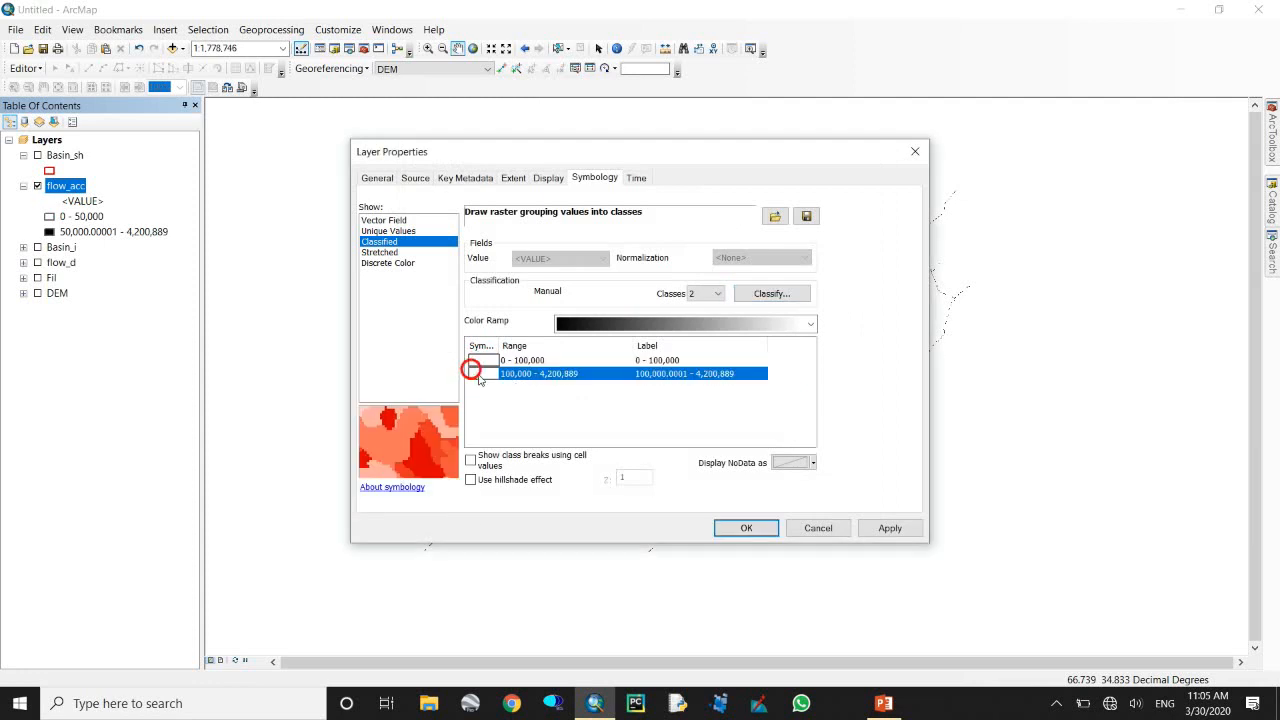
left_click(339, 512)
left_click(889, 528)
left_click(746, 528)
left_click_drag(786, 375, 790, 375)
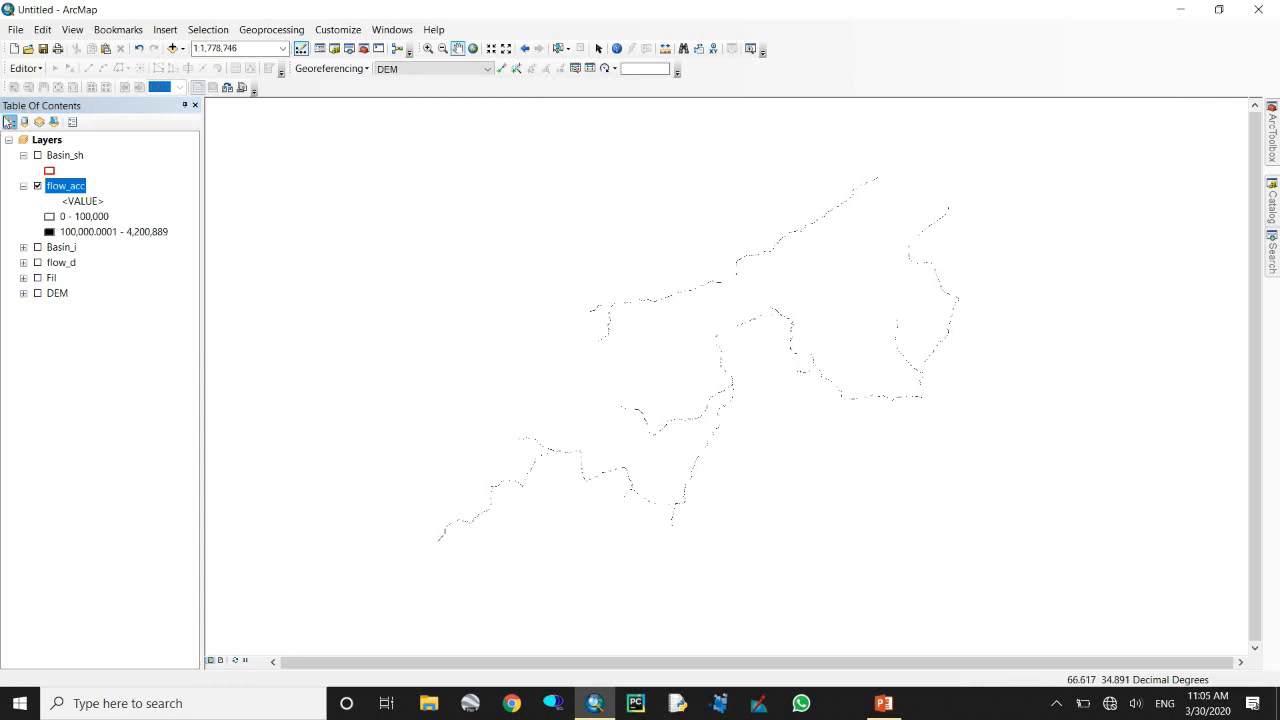
left_click(23, 186)
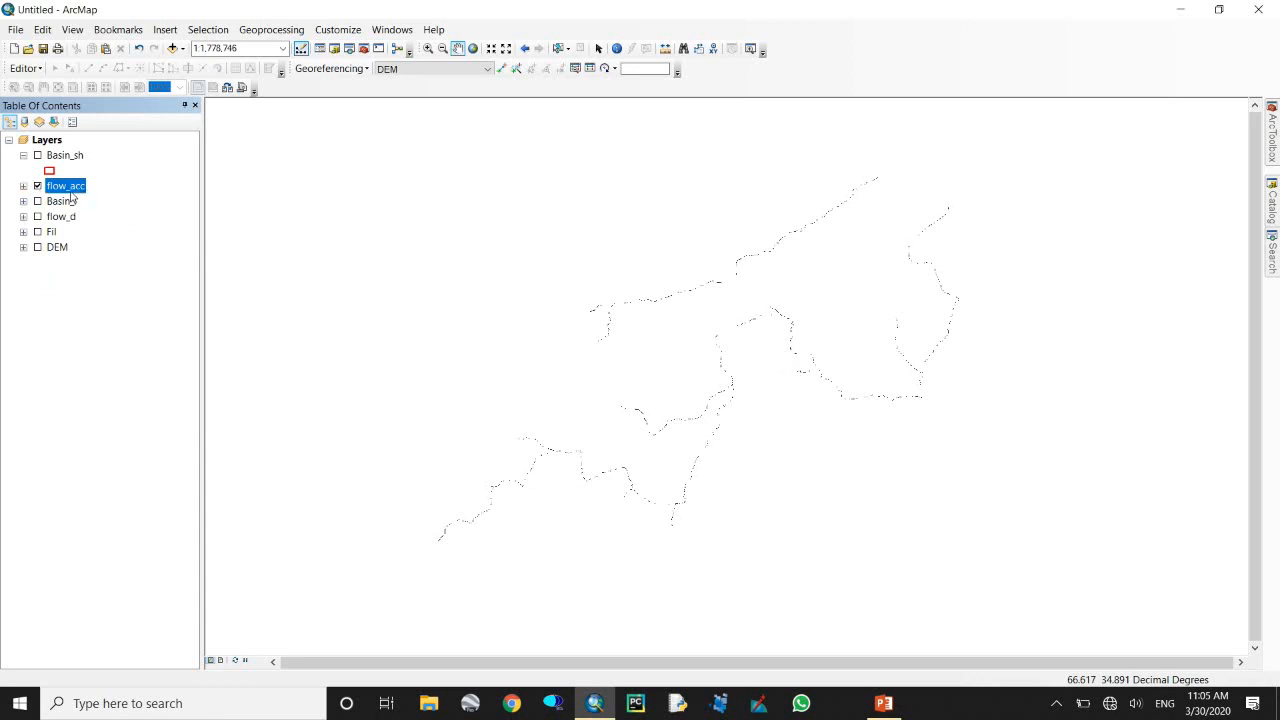
left_click(23, 186)
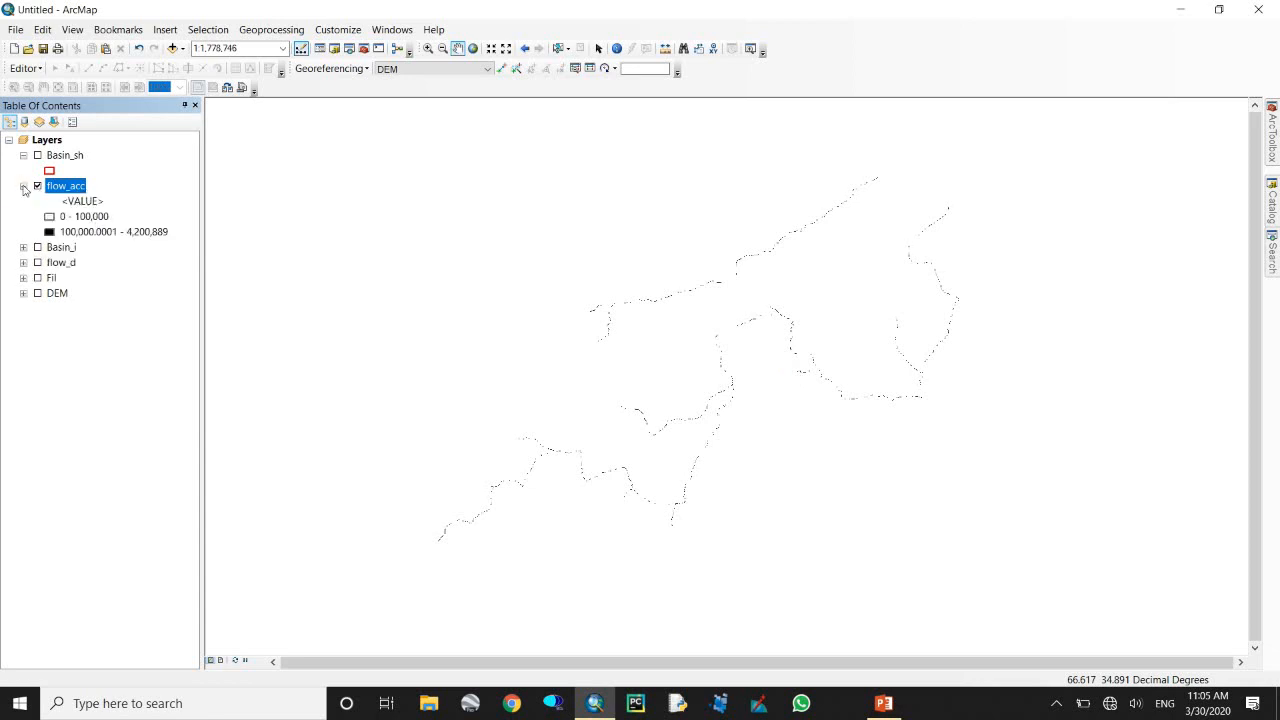
left_click(23, 186)
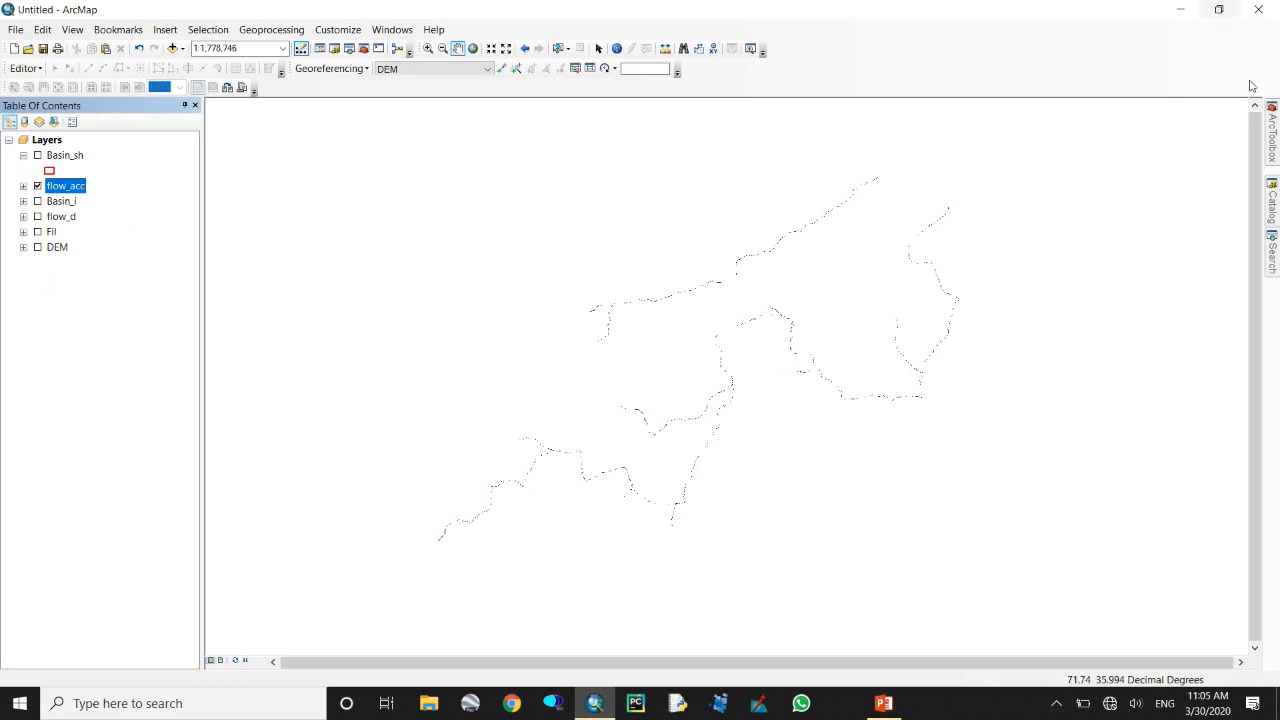
Open the Raster Calculator from the Map Algebra tools and build the expression "flow_acc" >= 100000.
mouse_move(1270, 150)
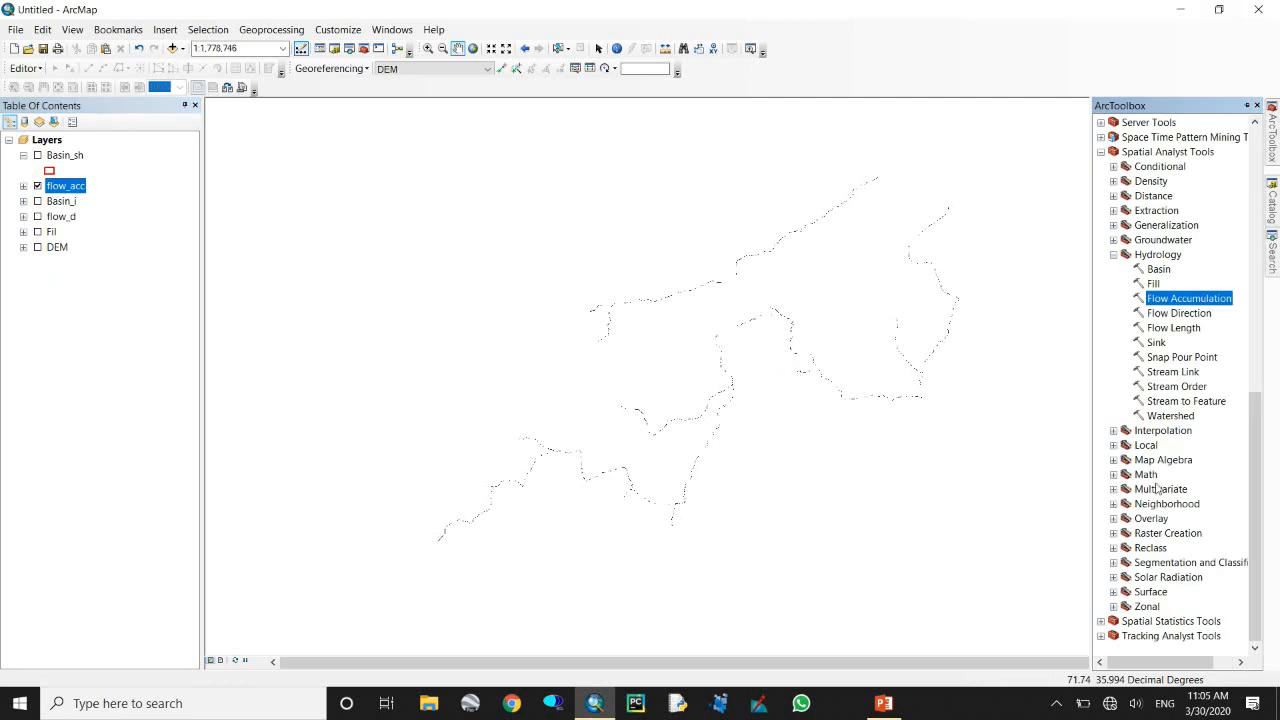
left_click(1113, 460)
double_click(1168, 473)
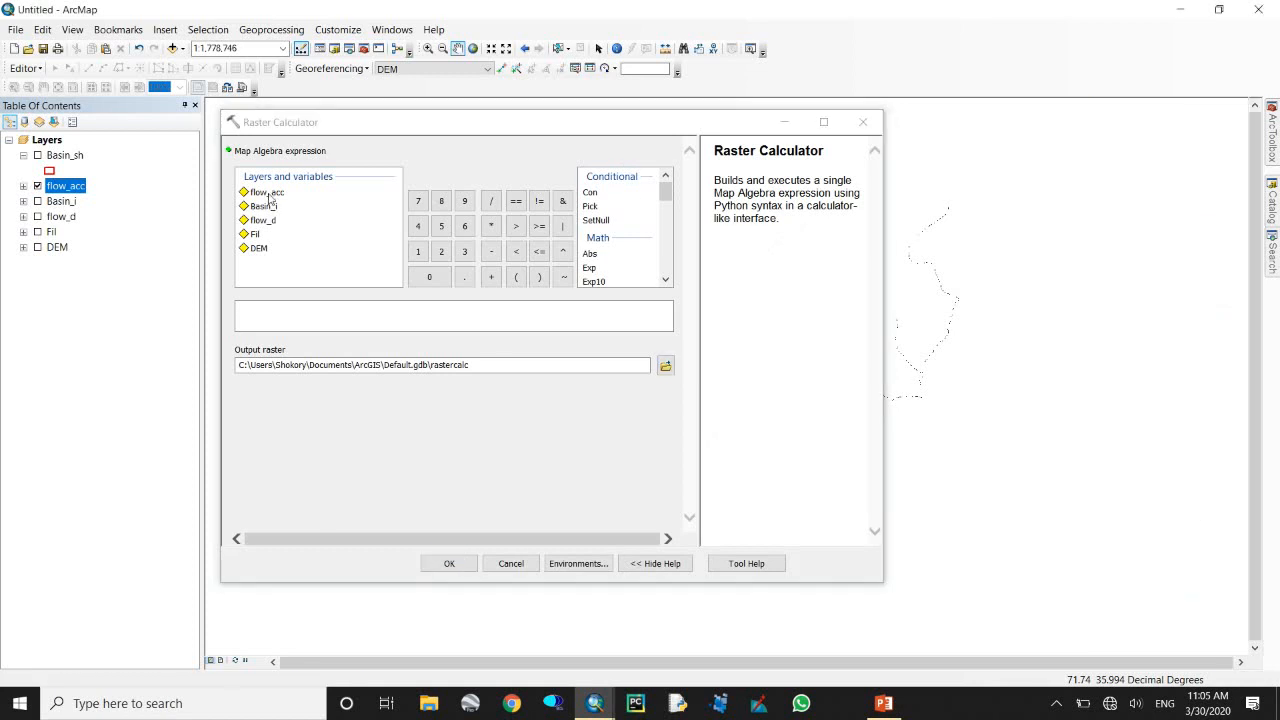
left_click(266, 195)
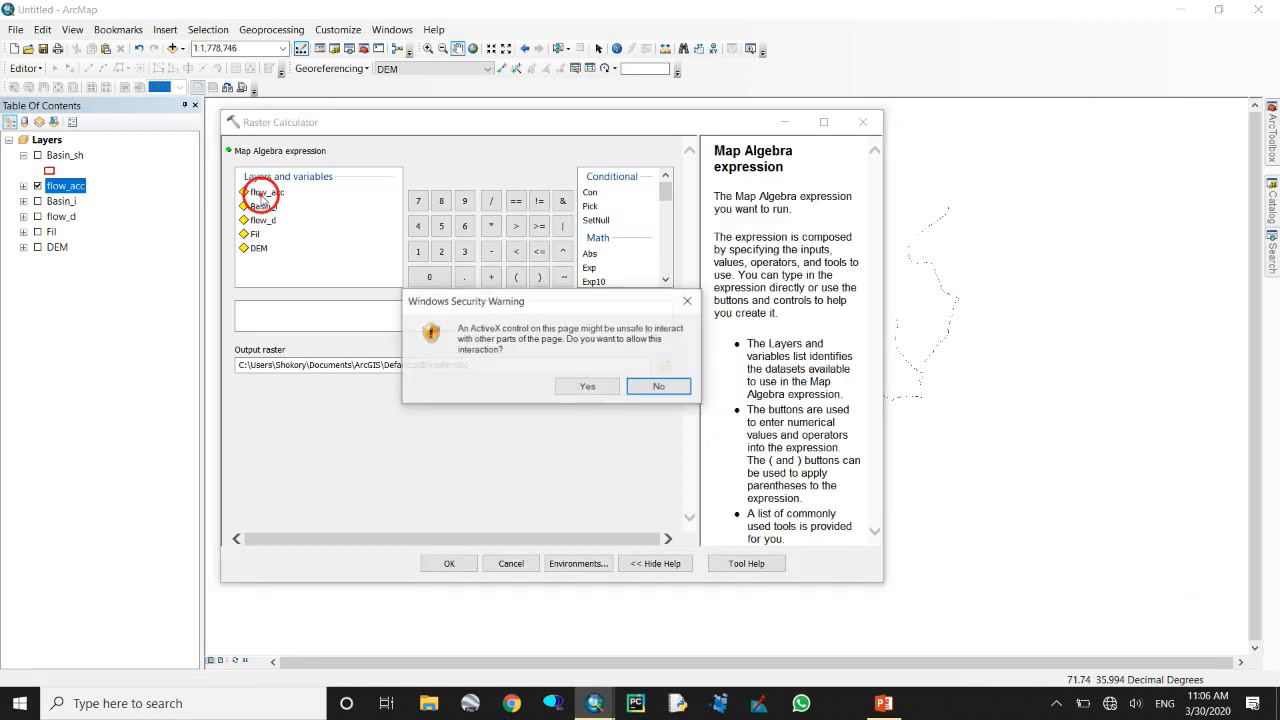
left_click(588, 387)
double_click(263, 193)
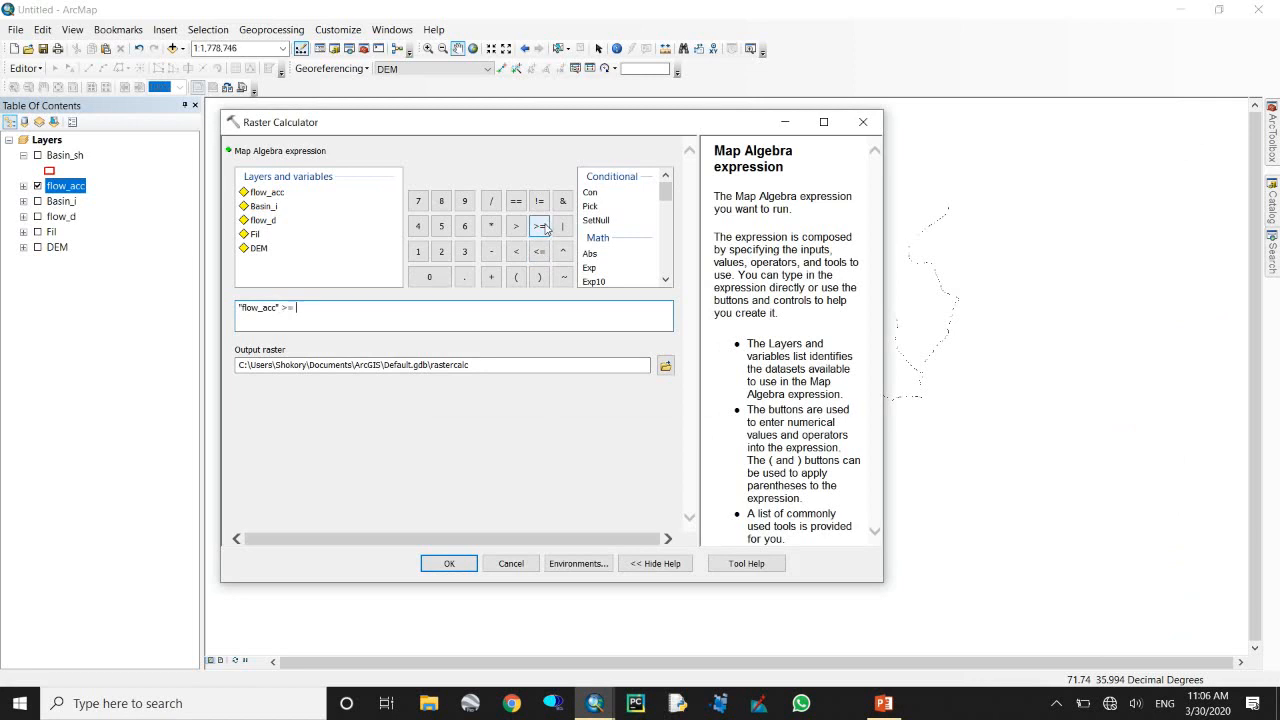
left_click(23, 186)
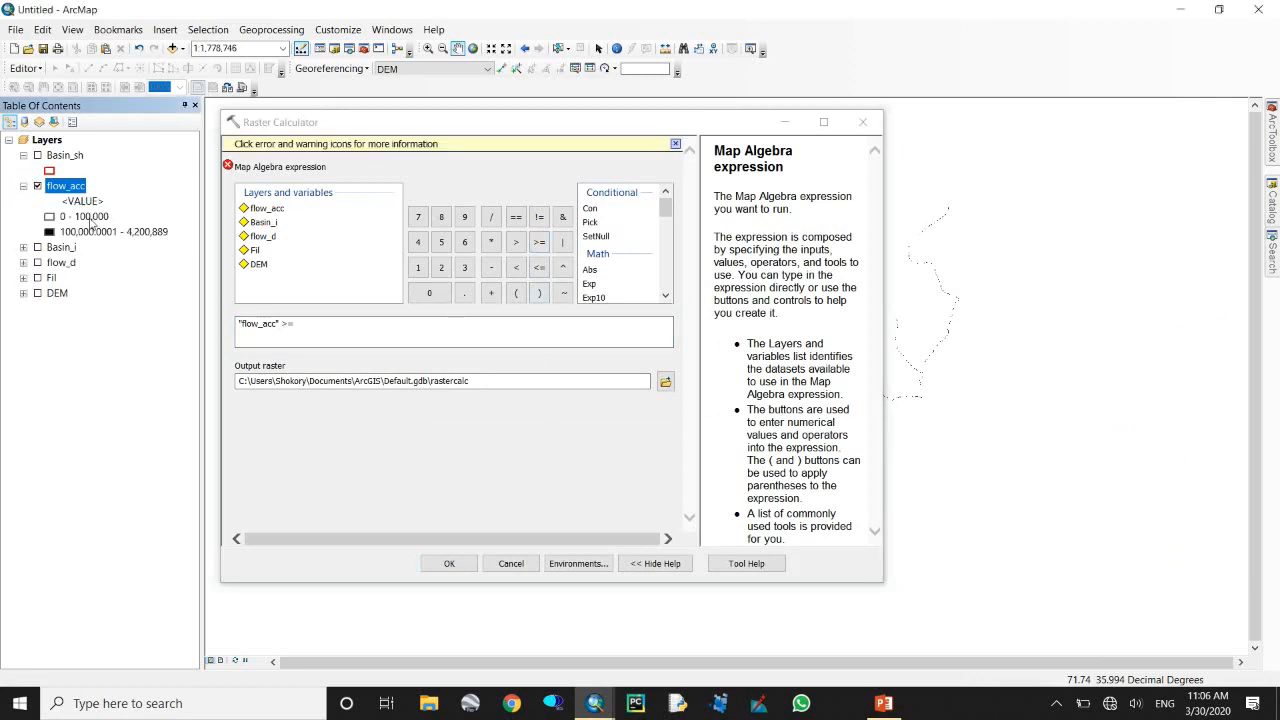
left_click(362, 334)
type("100000")
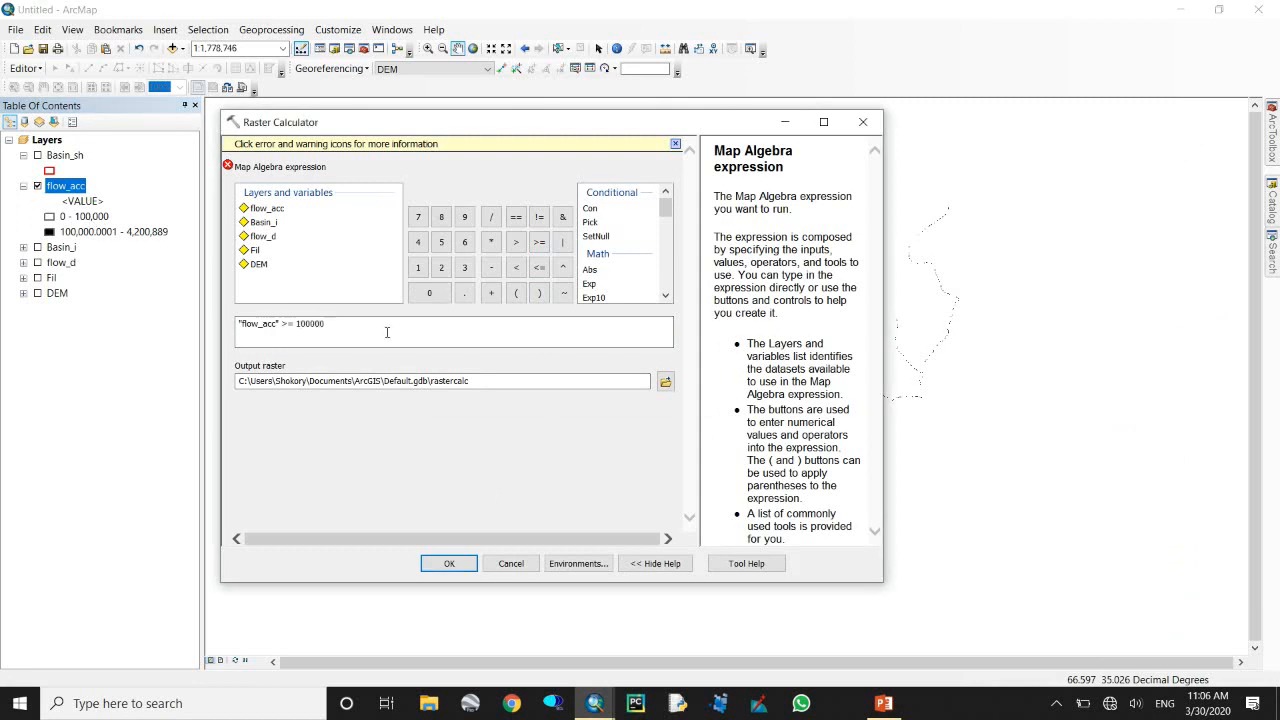
Save the output raster as Flow_acc_Co in the data folder and run the Raster Calculator.
left_click(665, 381)
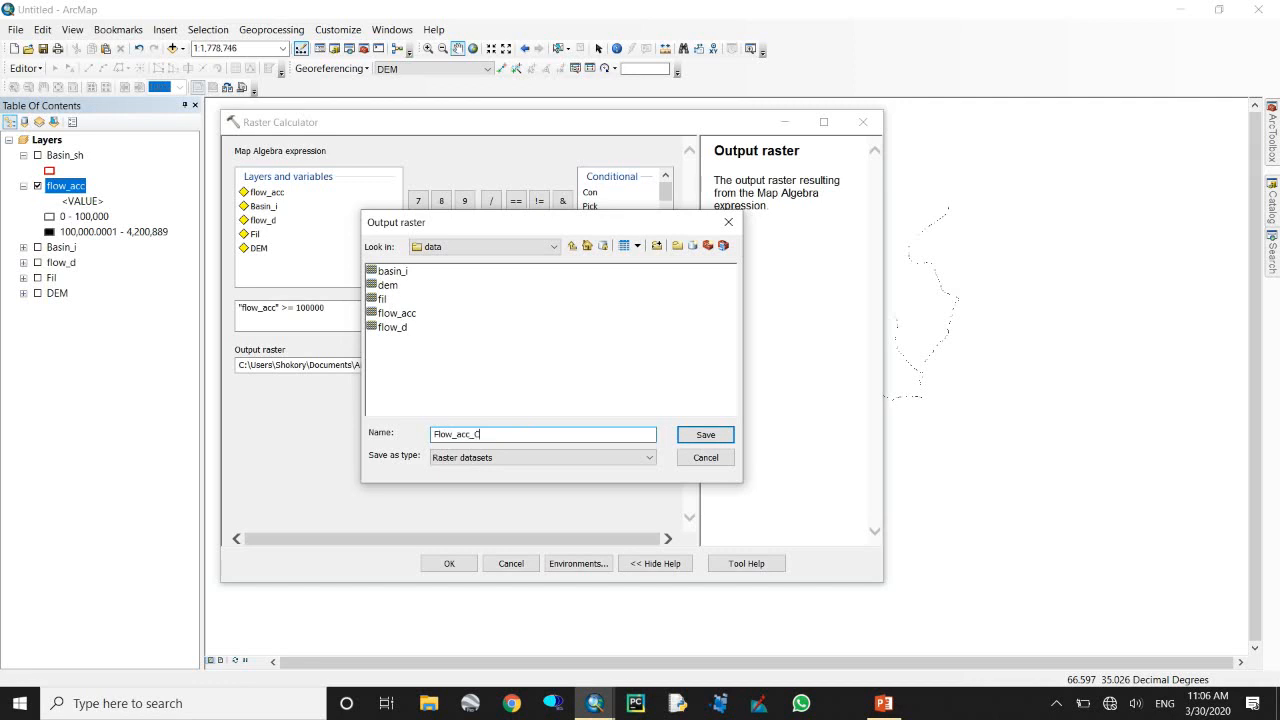
left_click(695, 432)
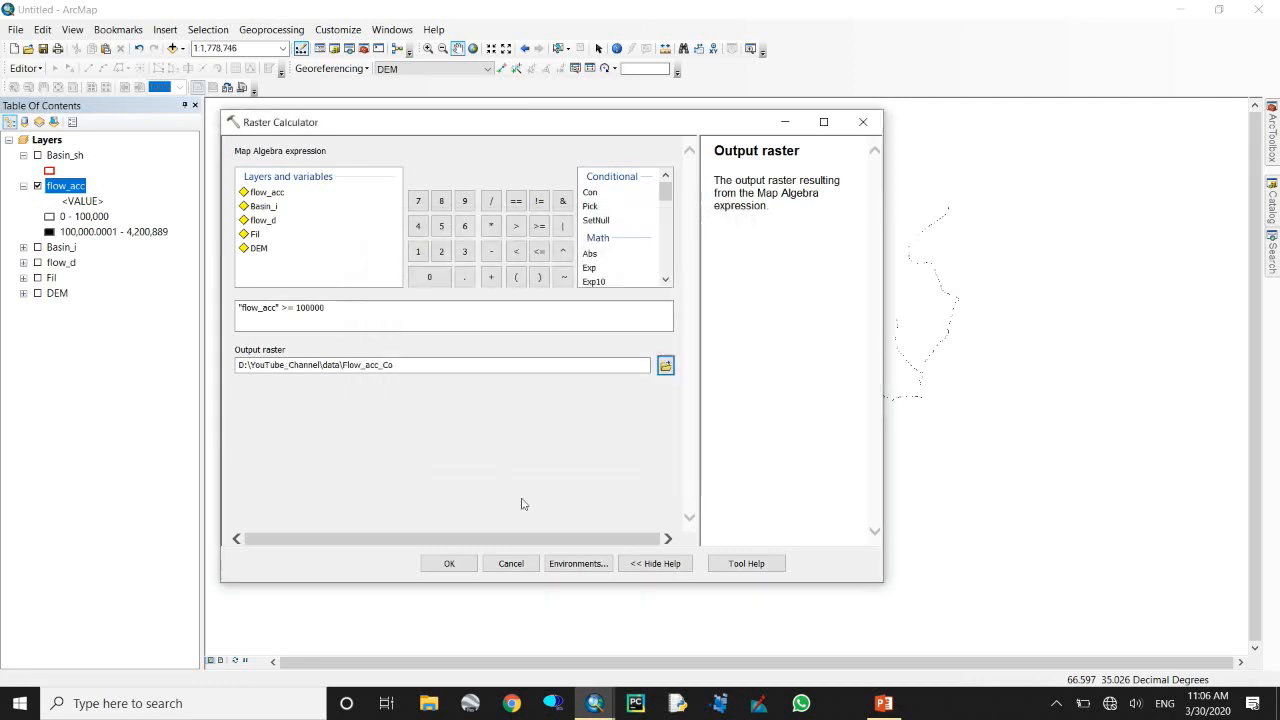
left_click(460, 560)
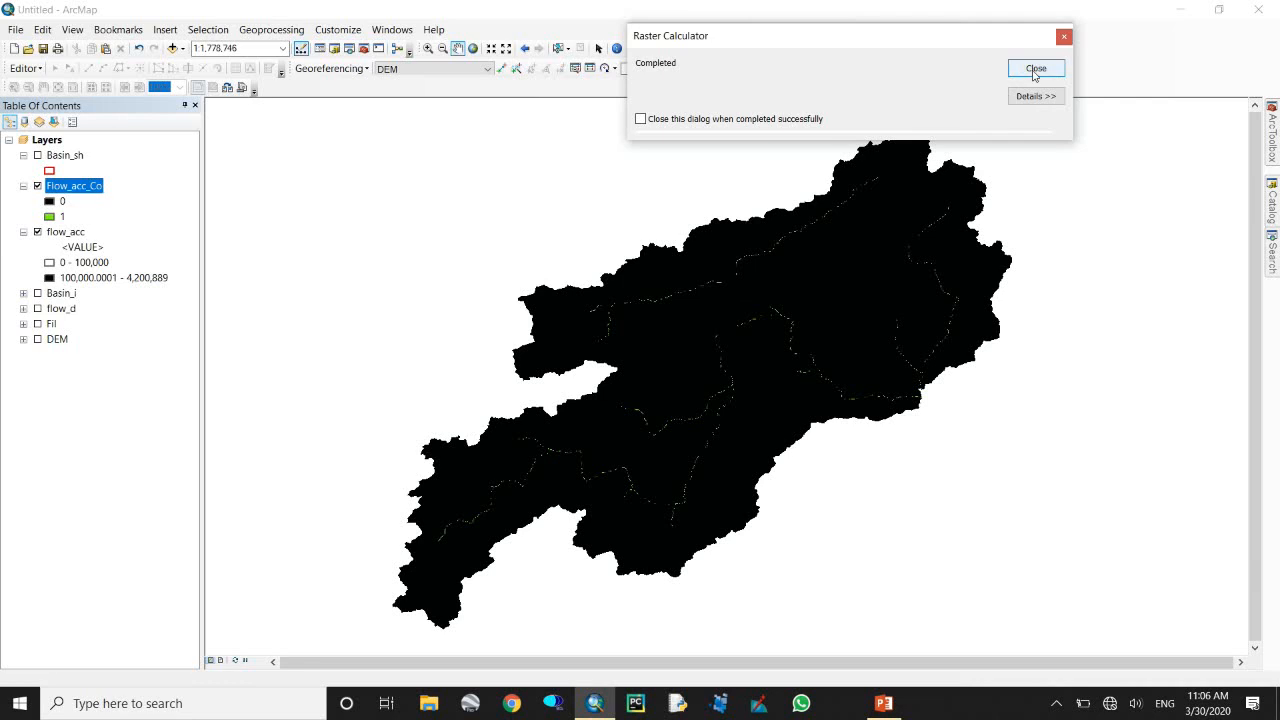
left_click(1035, 68)
Collapse and hide the flow_acc layer, and set class 0 of Flow_acc_Co to no fill and no outline colour.
left_click(23, 231)
left_click(37, 231)
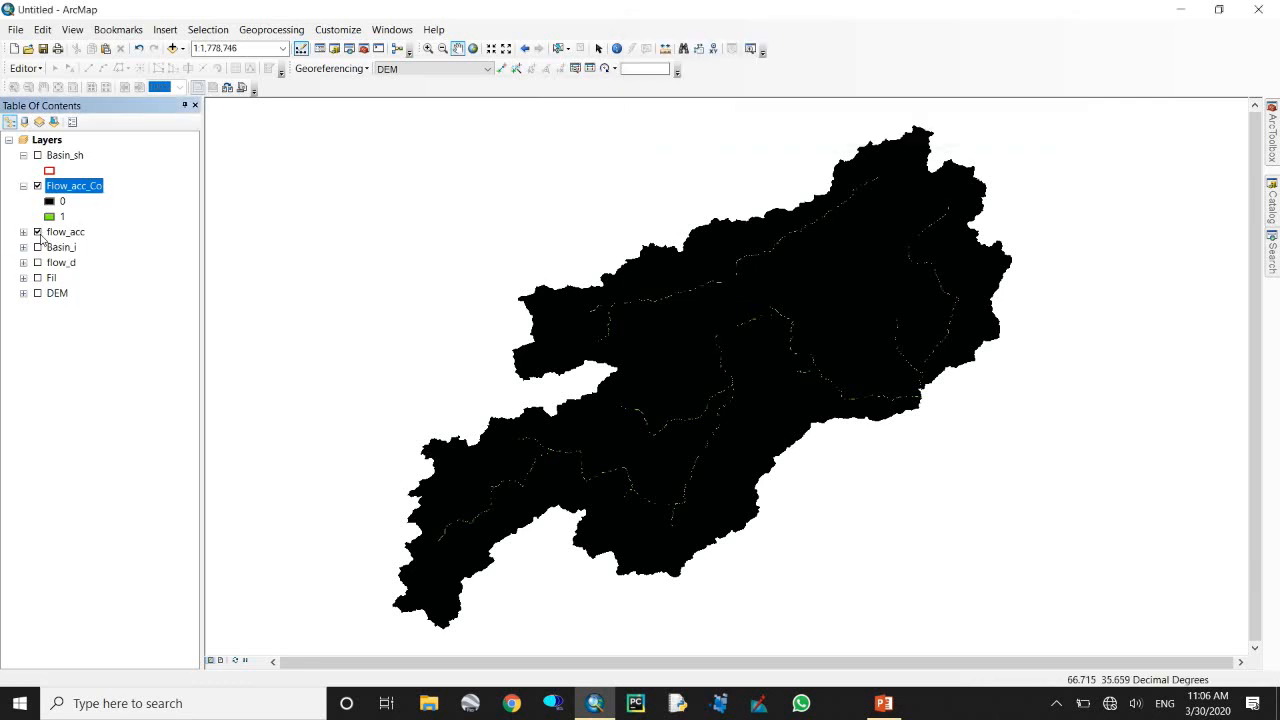
double_click(50, 202)
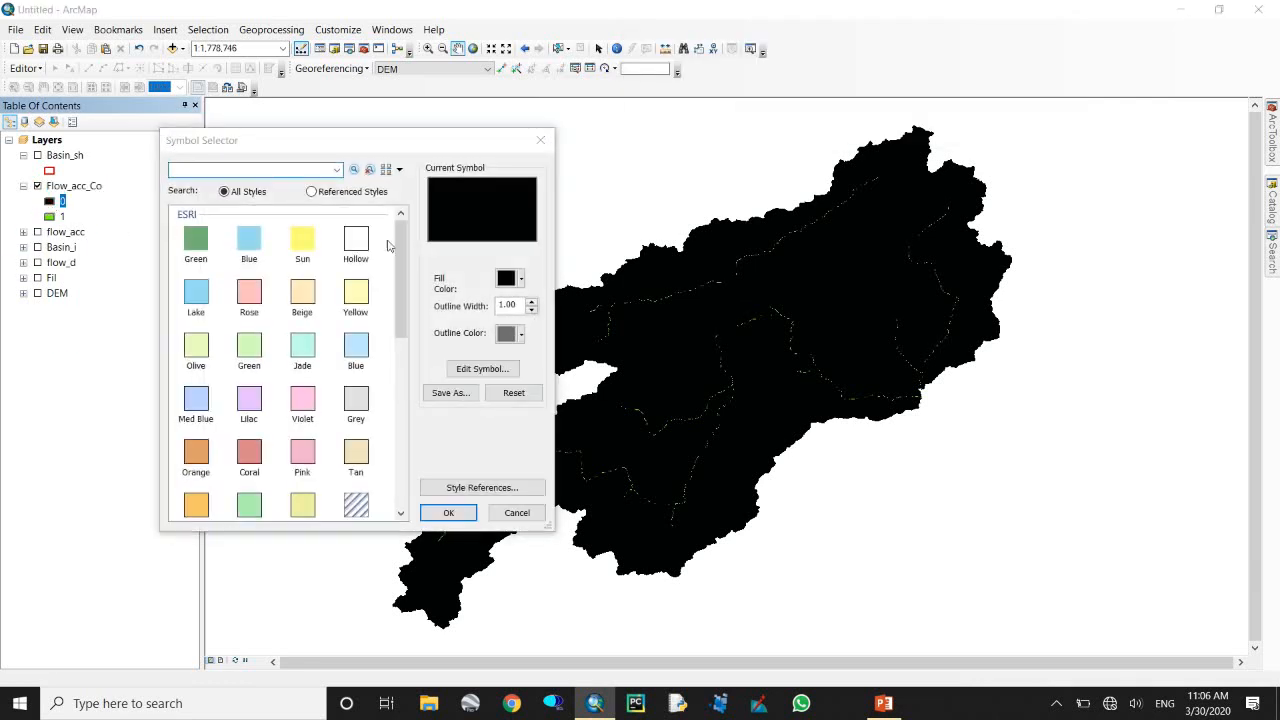
left_click(512, 279)
left_click(511, 300)
left_click(515, 333)
left_click(491, 352)
left_click(455, 515)
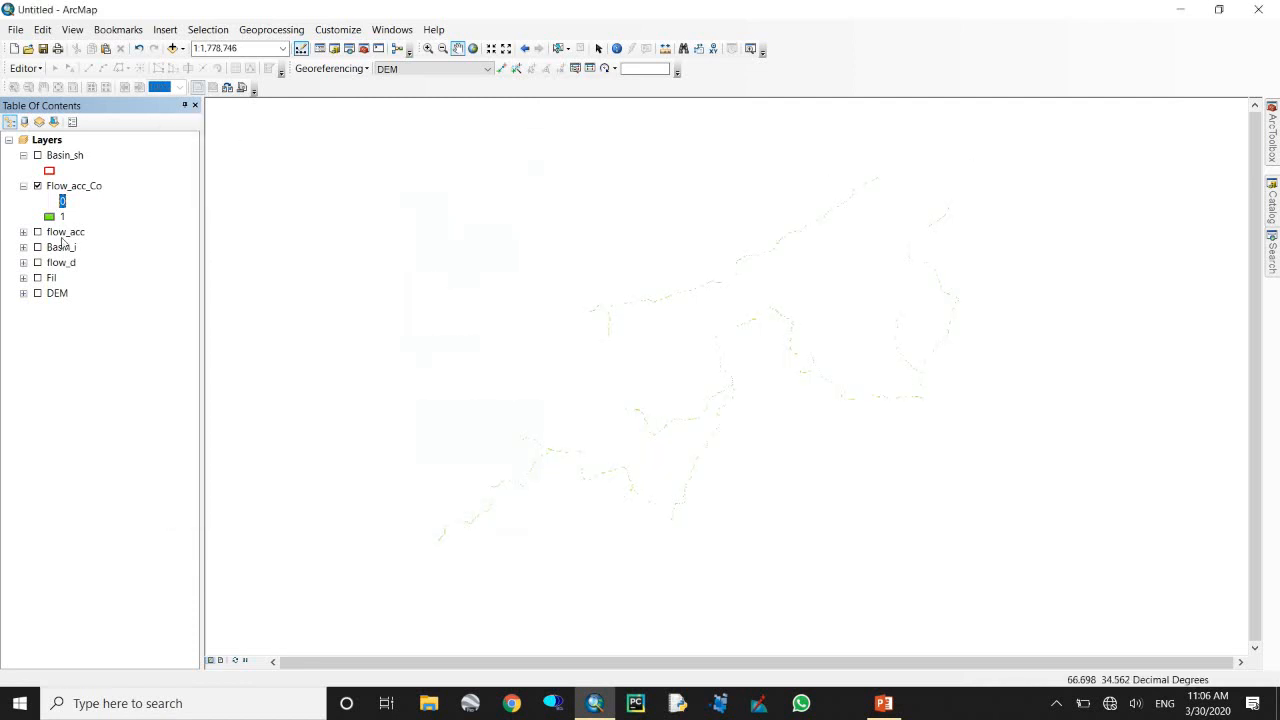
Set the fill and outline of class 1 in Flow_acc_Co to black and collapse the layer's legend.
double_click(48, 217)
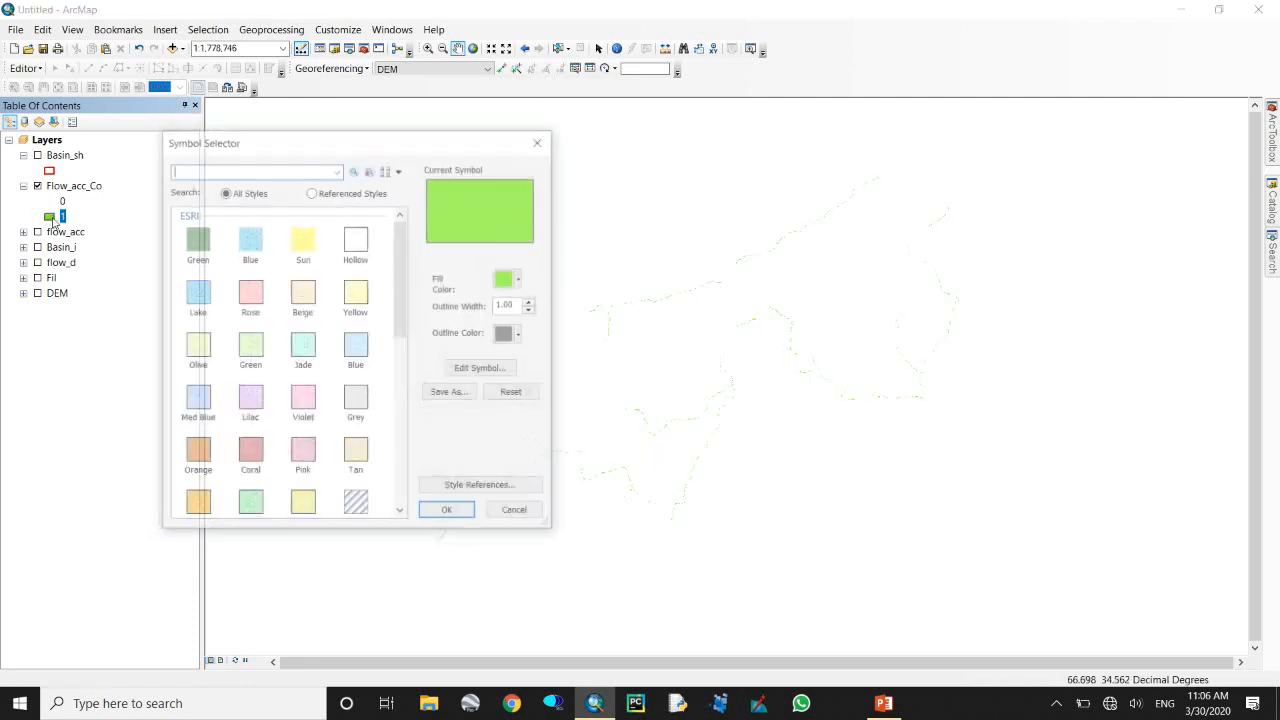
left_click(506, 279)
left_click(386, 423)
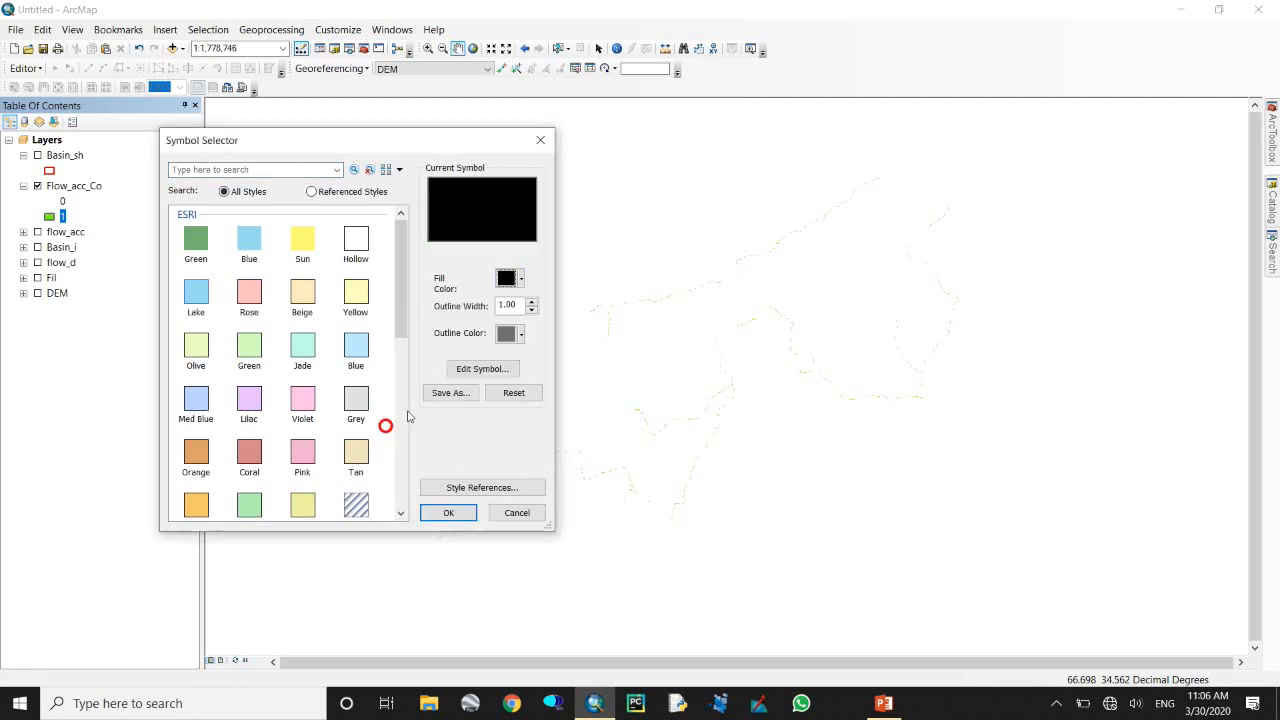
left_click(512, 335)
left_click(390, 479)
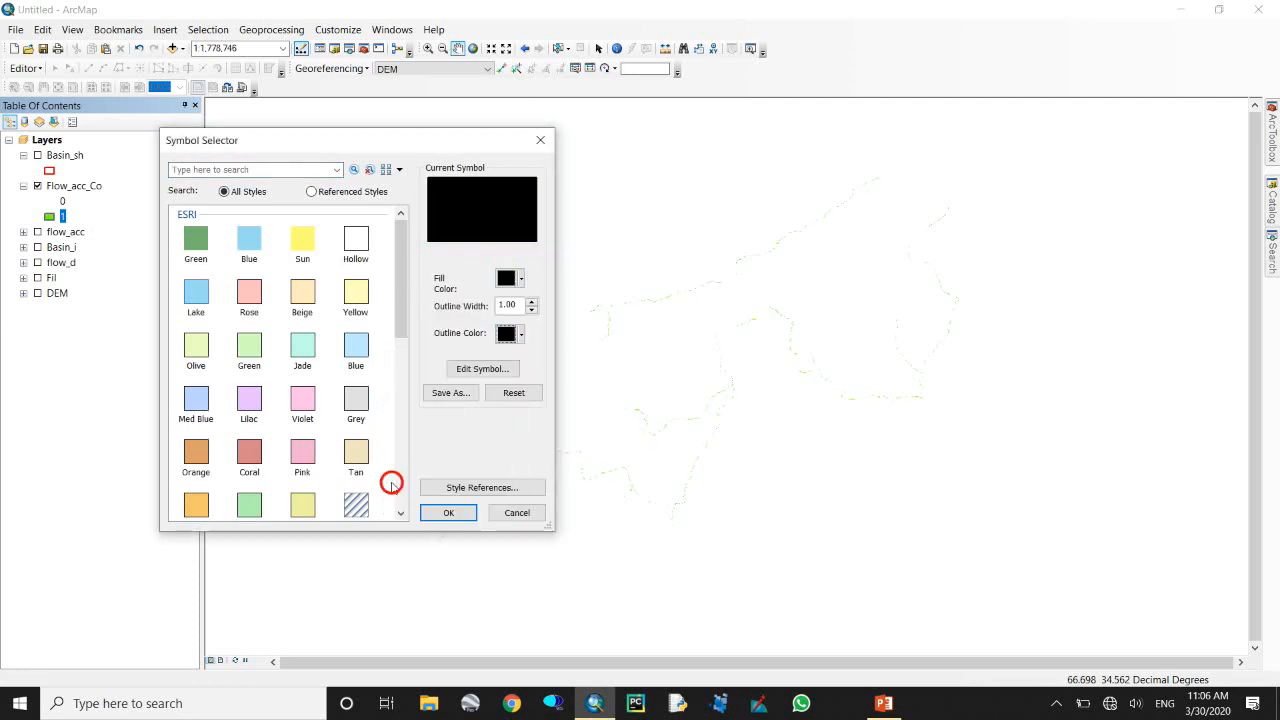
left_click(449, 512)
left_click_drag(757, 397, 735, 400)
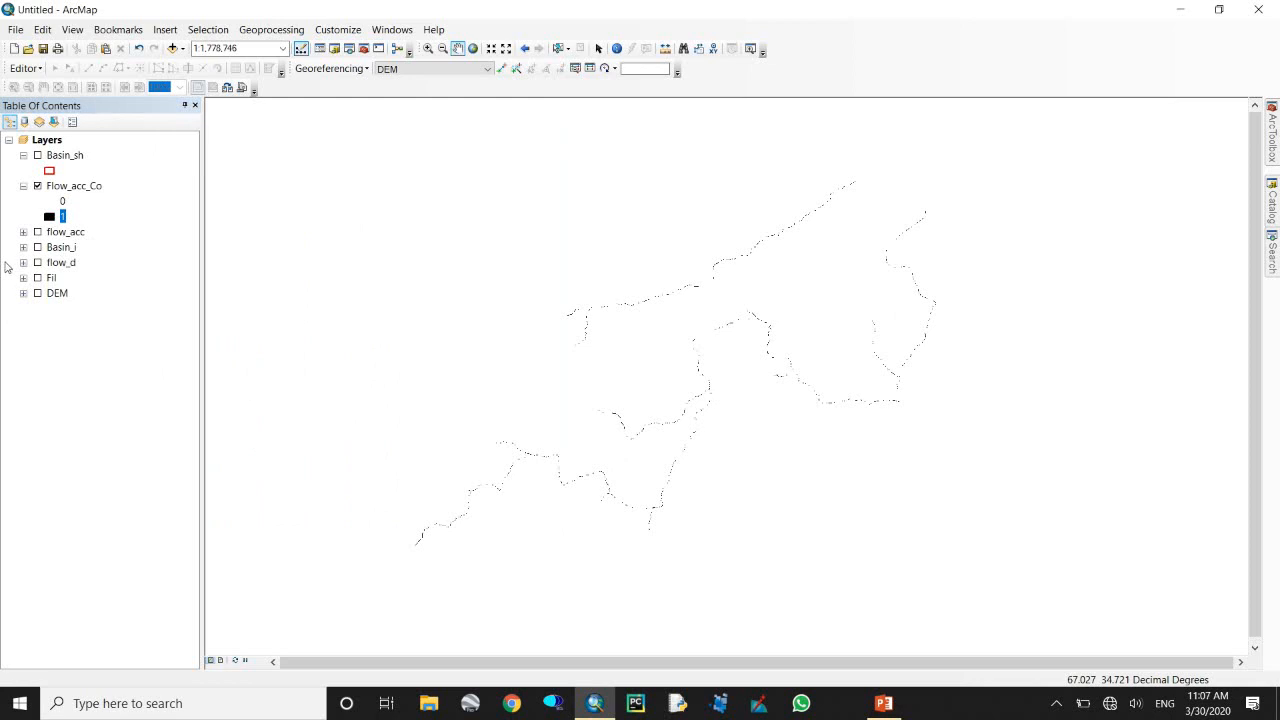
left_click(24, 186)
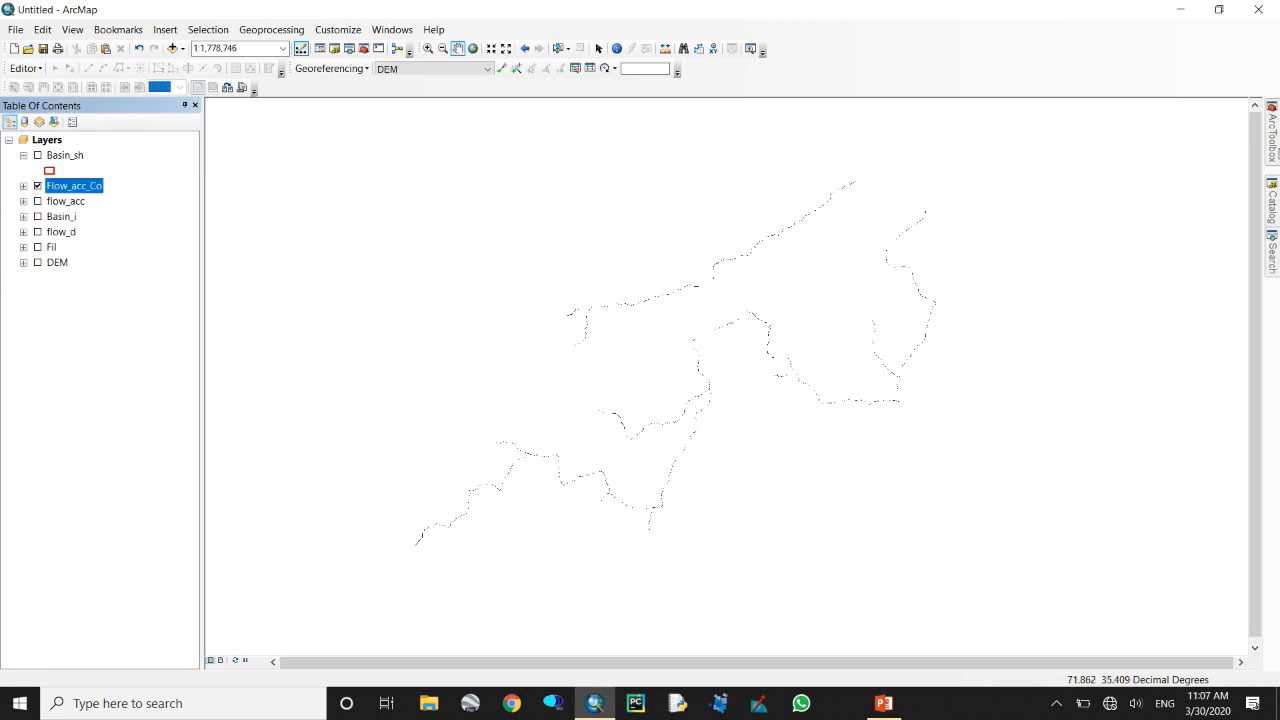
Open the Stream Order tool with Flow_acc_Co as the input stream raster and flow_d as the flow direction raster.
mouse_move(1277, 152)
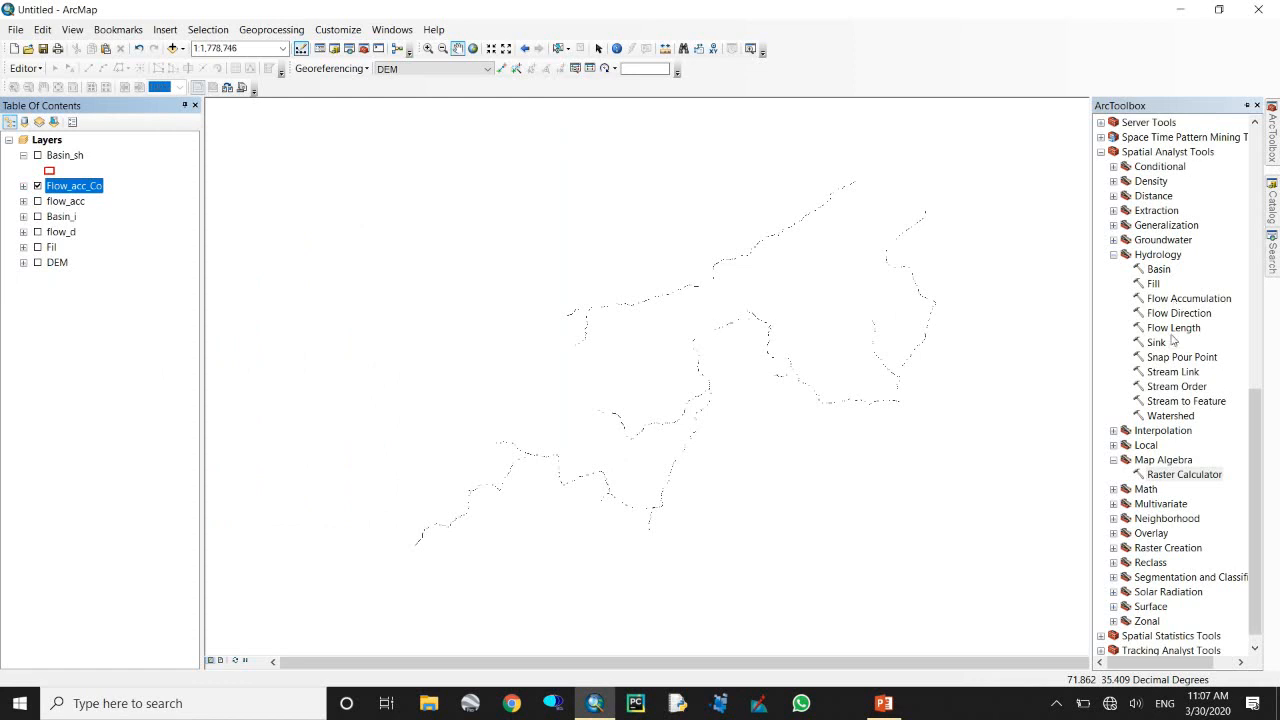
left_click(1178, 387)
double_click(1178, 386)
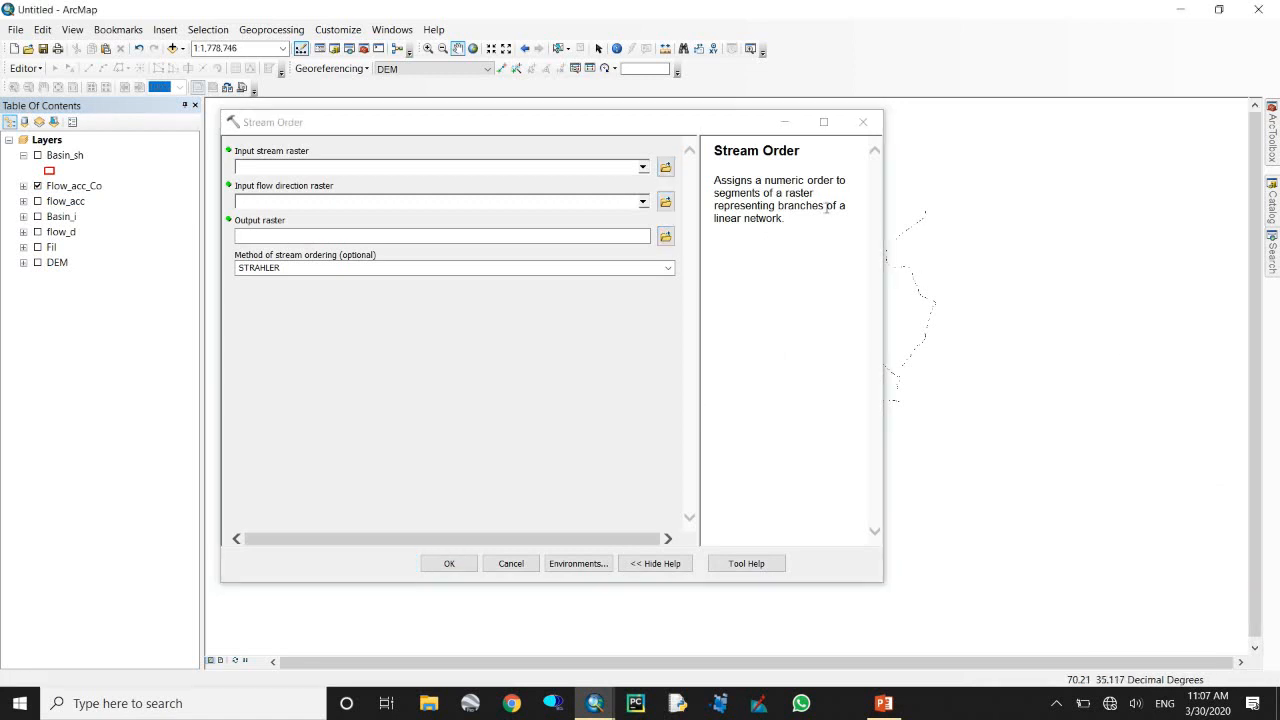
left_click_drag(826, 205, 848, 216)
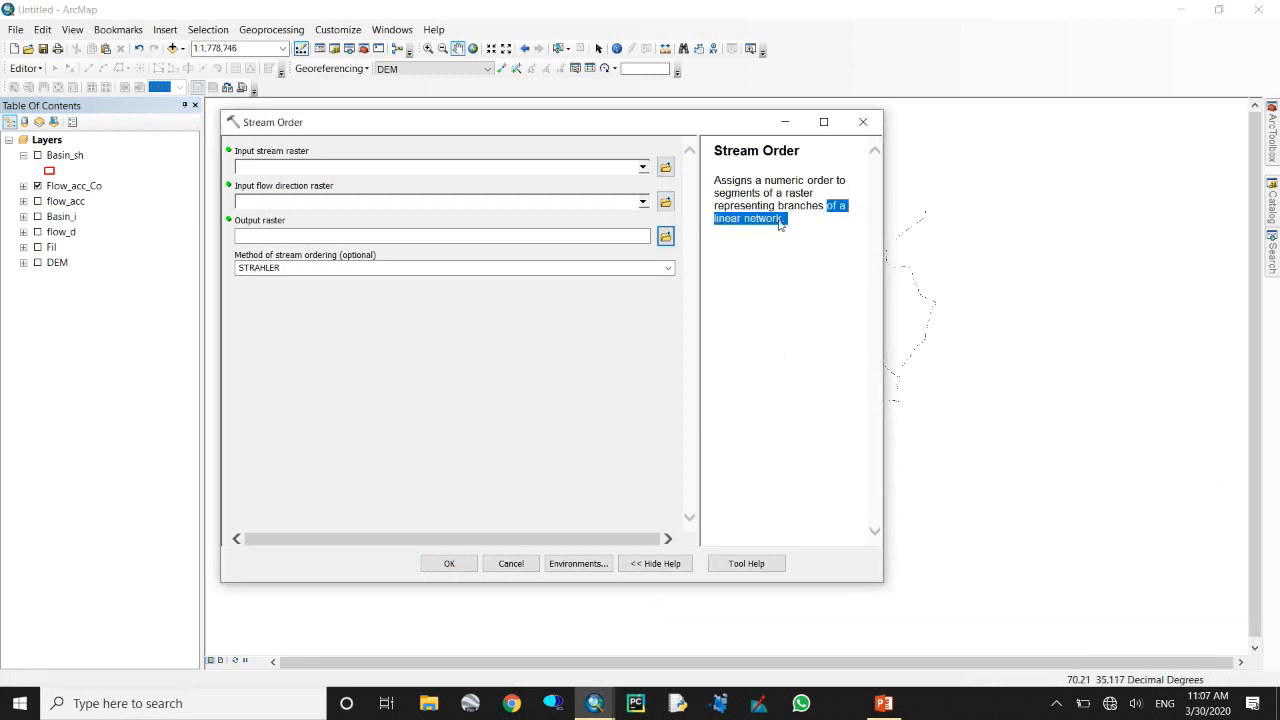
left_click(637, 340)
left_click(774, 221)
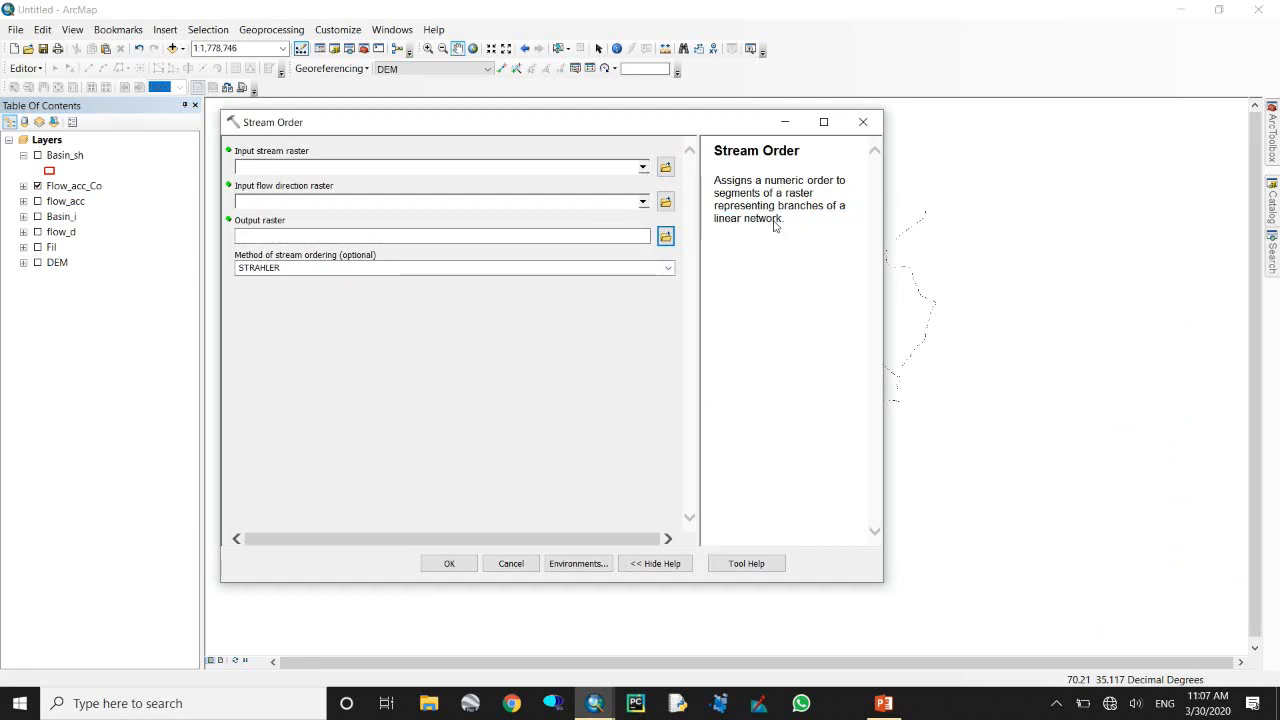
left_click(643, 167)
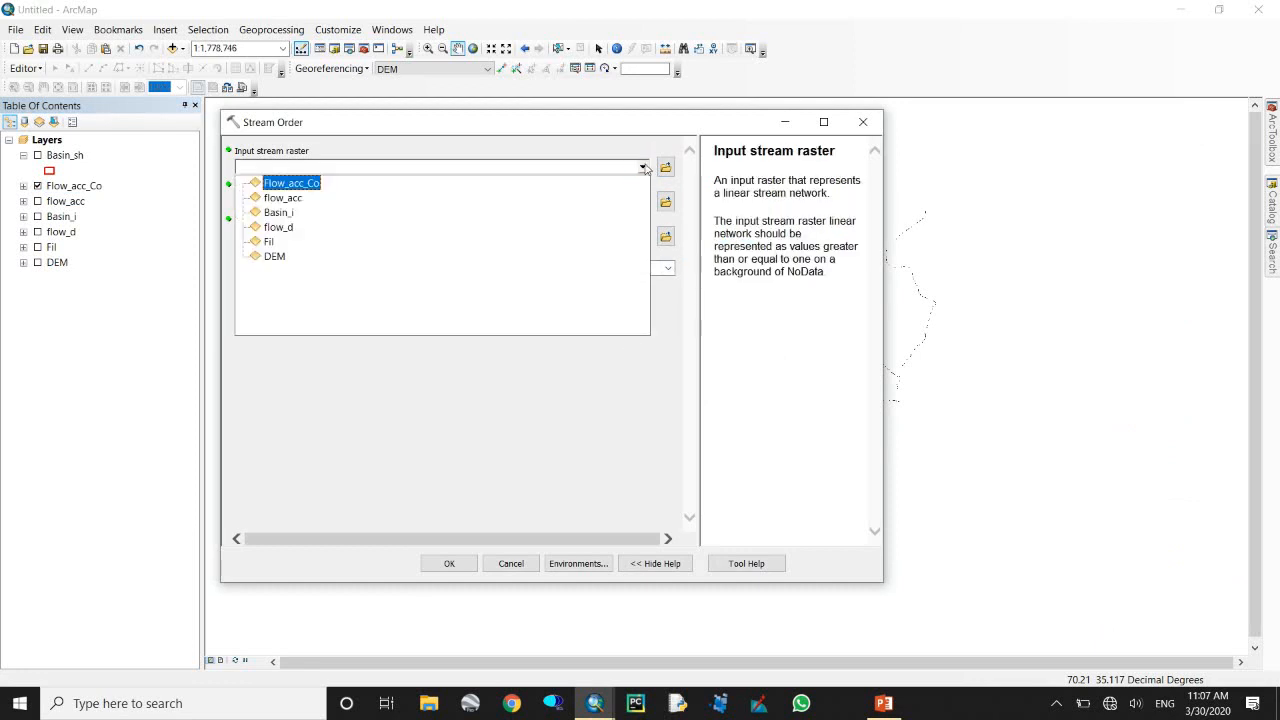
left_click(300, 184)
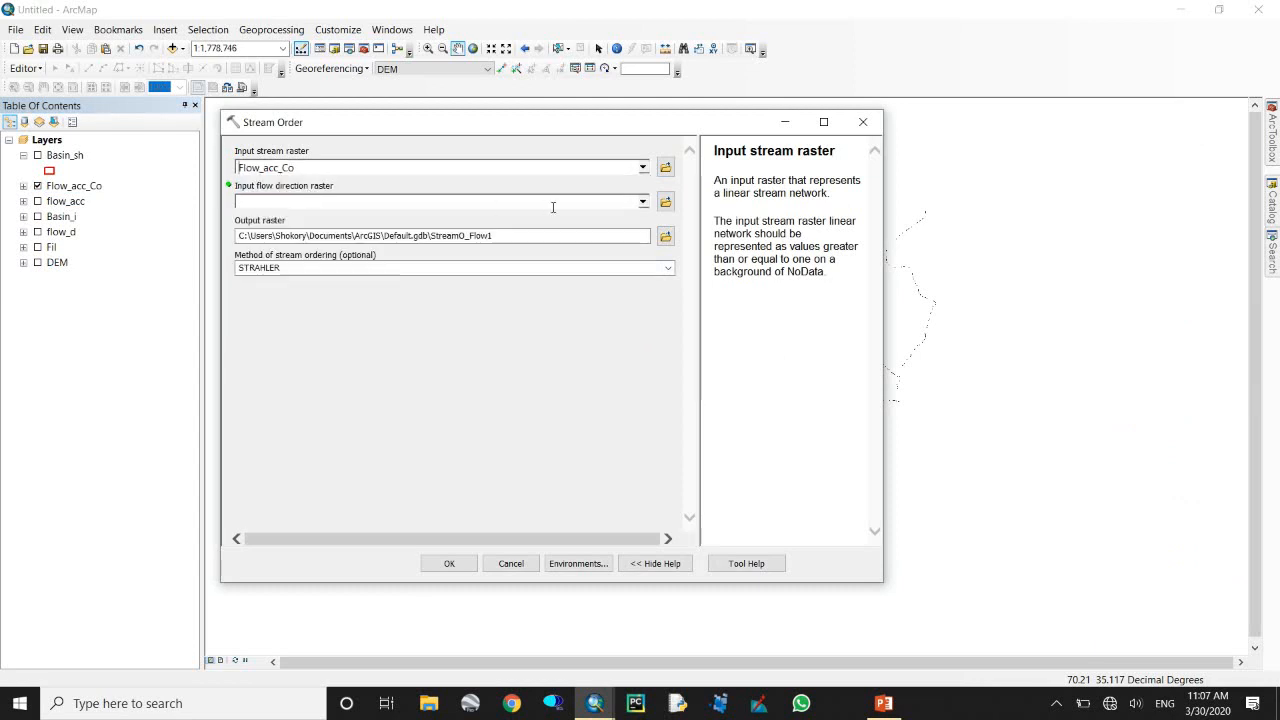
left_click(643, 202)
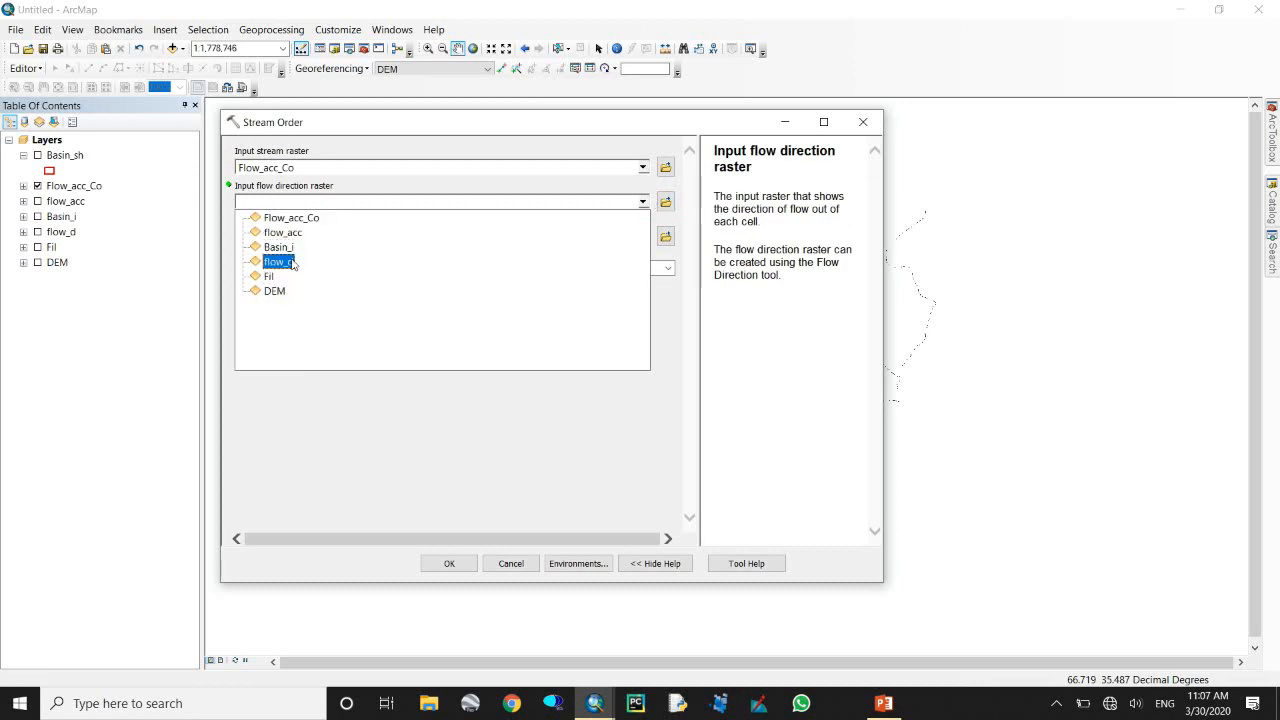
left_click(280, 261)
Save the output raster as Stream_order in the data folder and run Stream Order with the STRAHLER method.
left_click(577, 393)
left_click(665, 236)
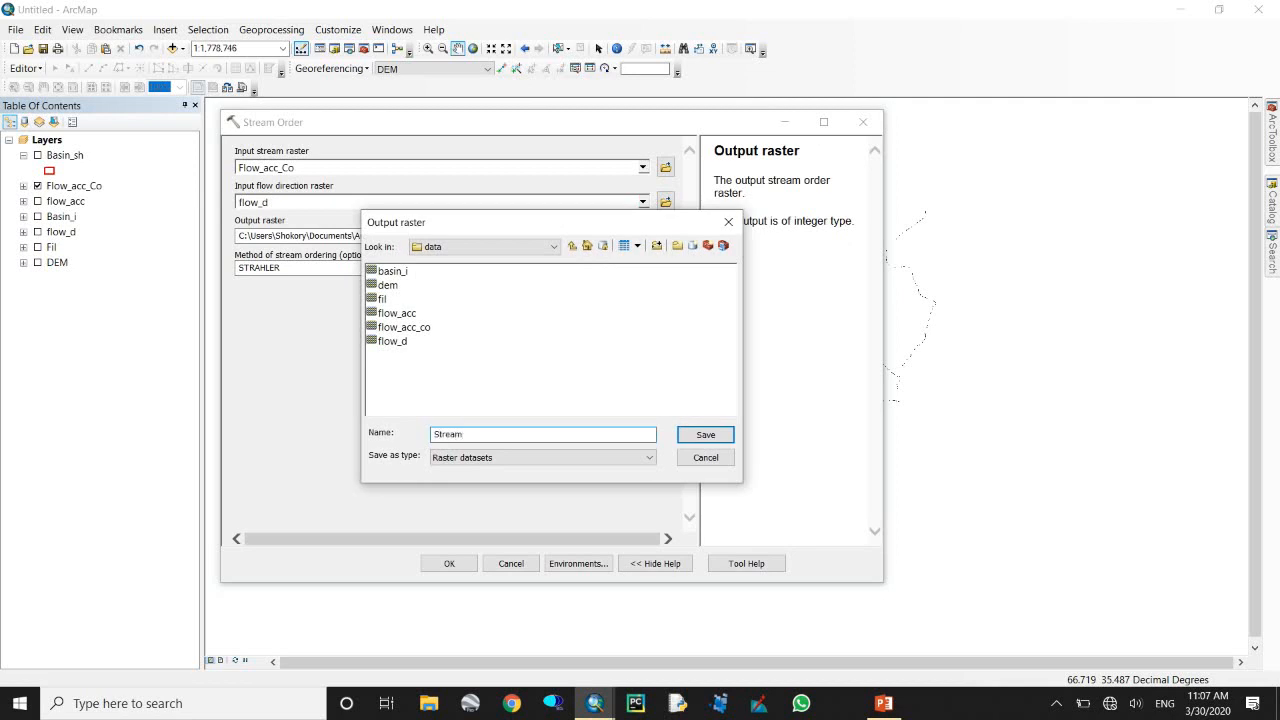
type("Stream_order")
key("Return")
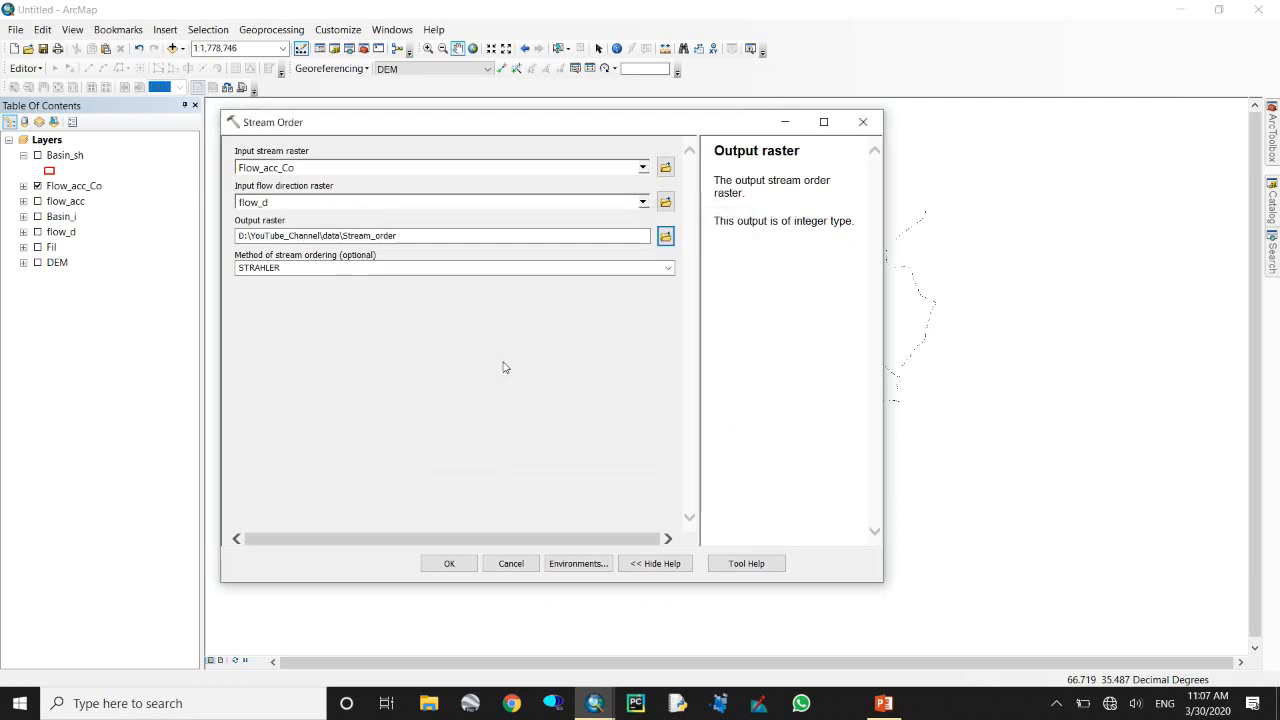
left_click(503, 366)
left_click(672, 274)
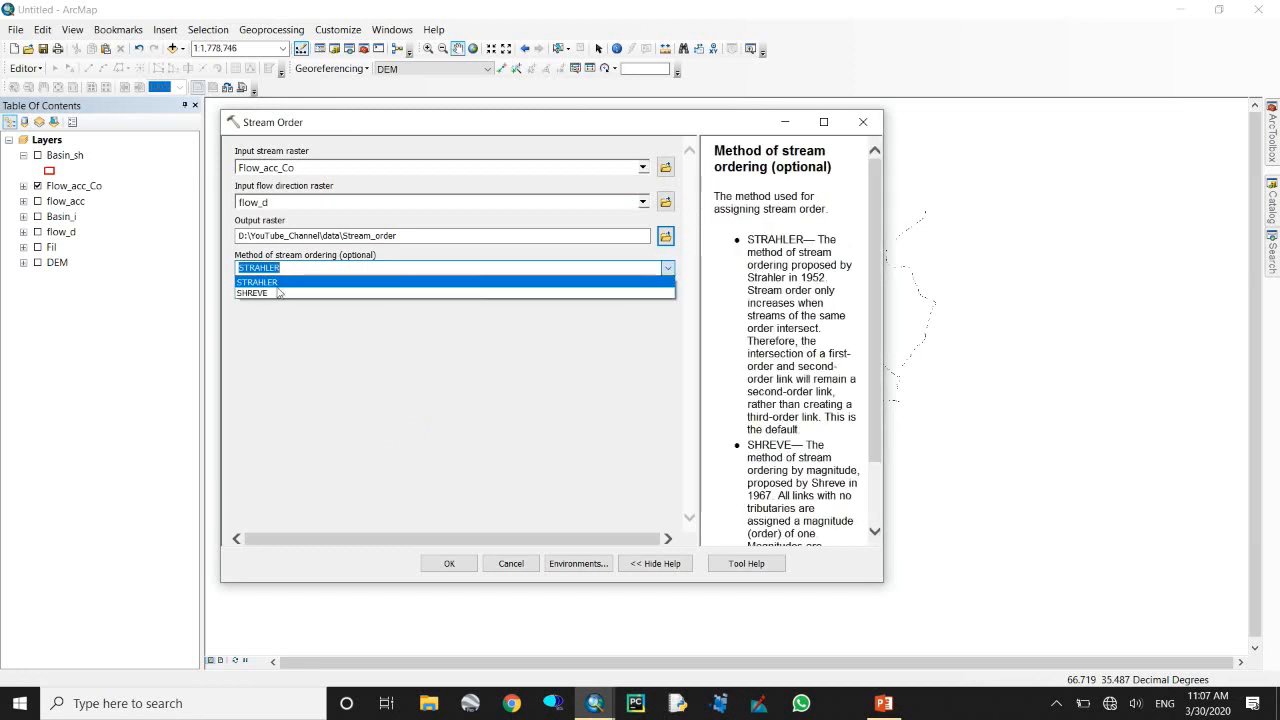
left_click(378, 405)
left_click(455, 563)
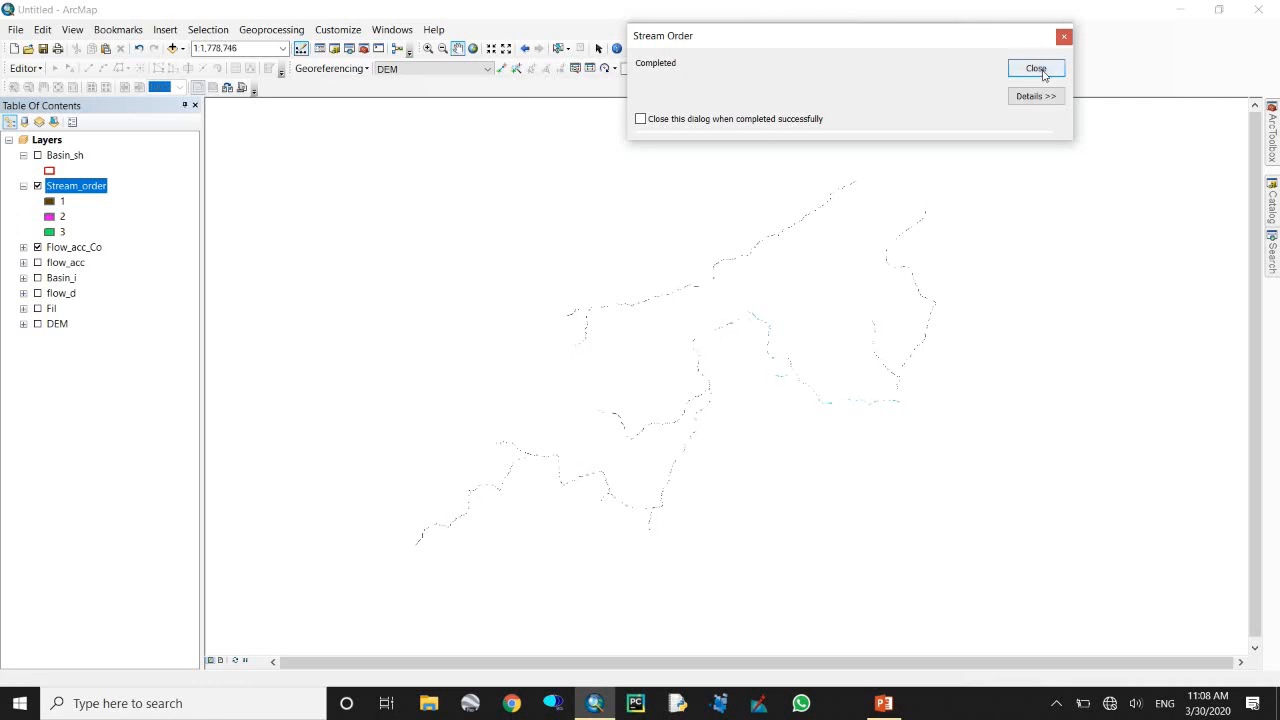
left_click(1036, 69)
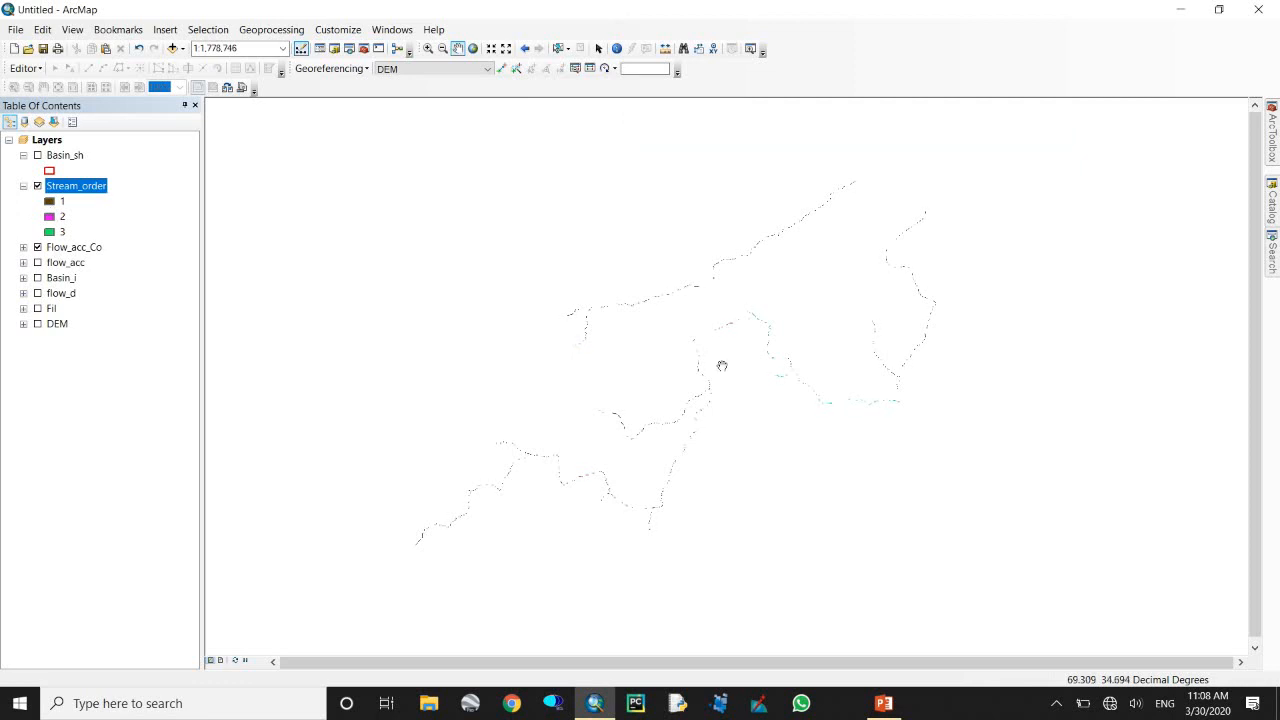
Open the Stream_order attribute table and highlight stream orders 1, 2 and 3 in turn to examine them on the map.
right_click(73, 195)
left_click(110, 229)
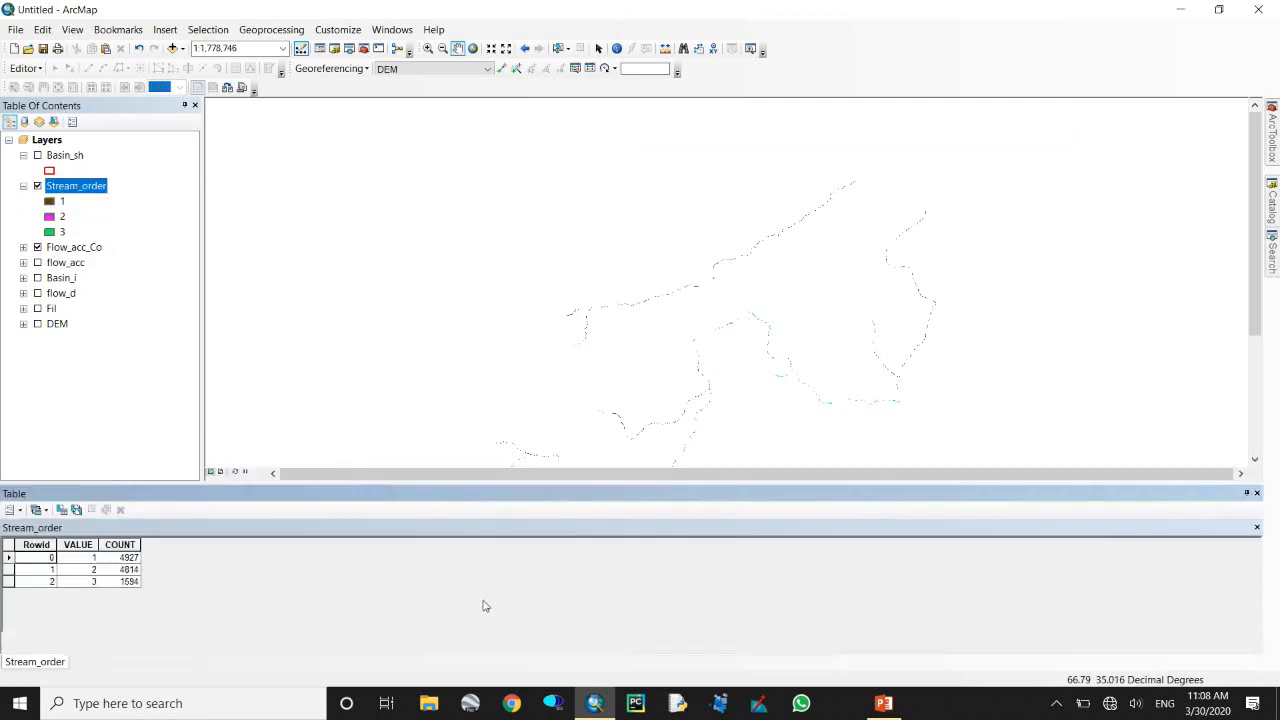
left_click(8, 558)
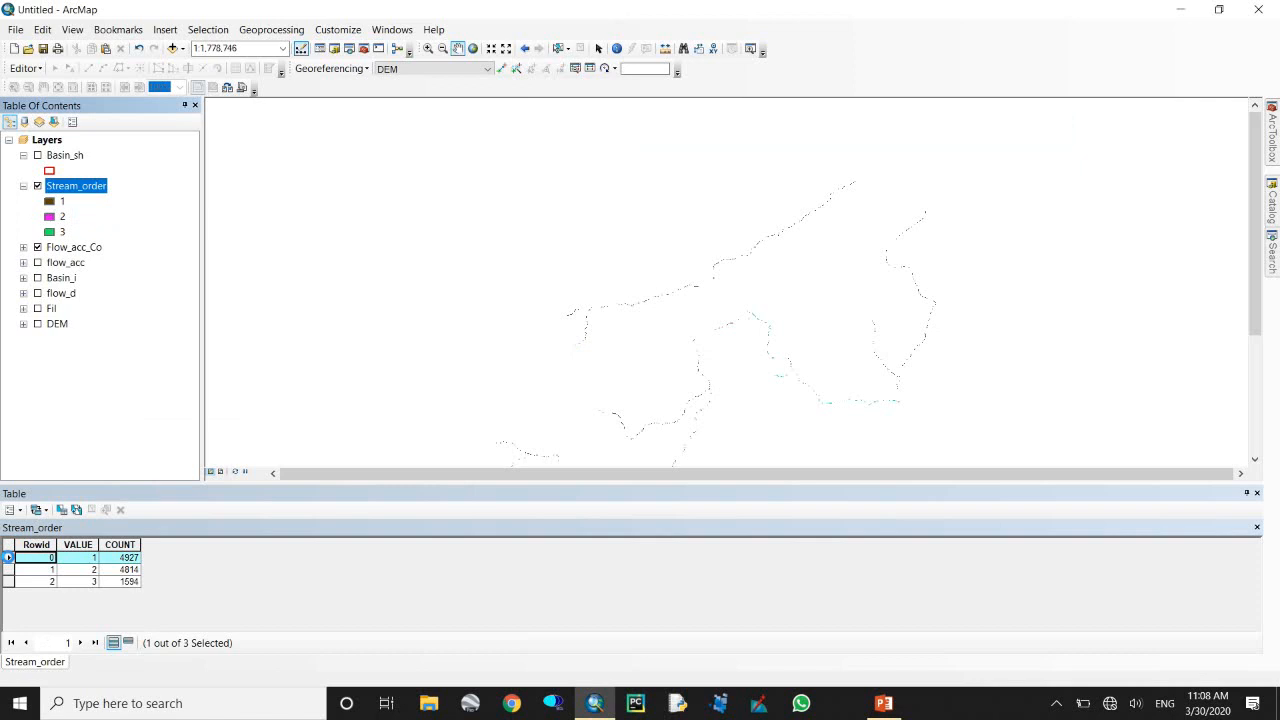
left_click(6, 570)
left_click(9, 582)
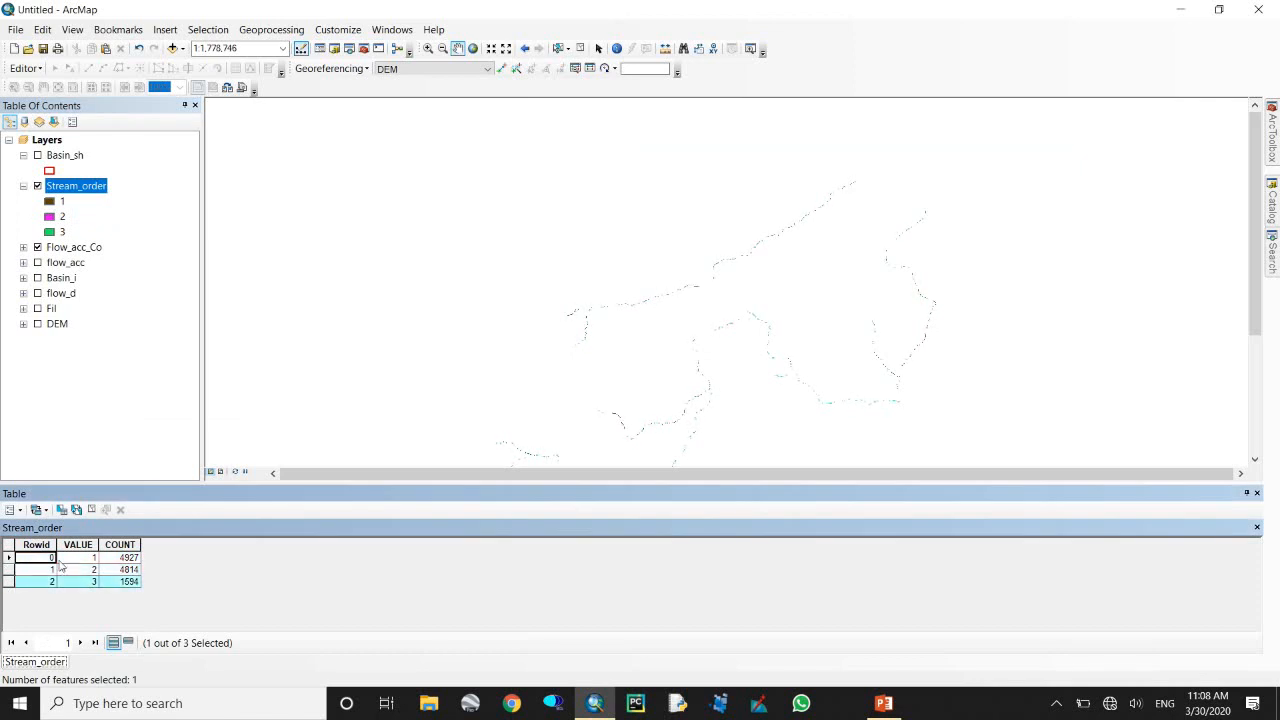
left_click_drag(777, 367, 784, 300)
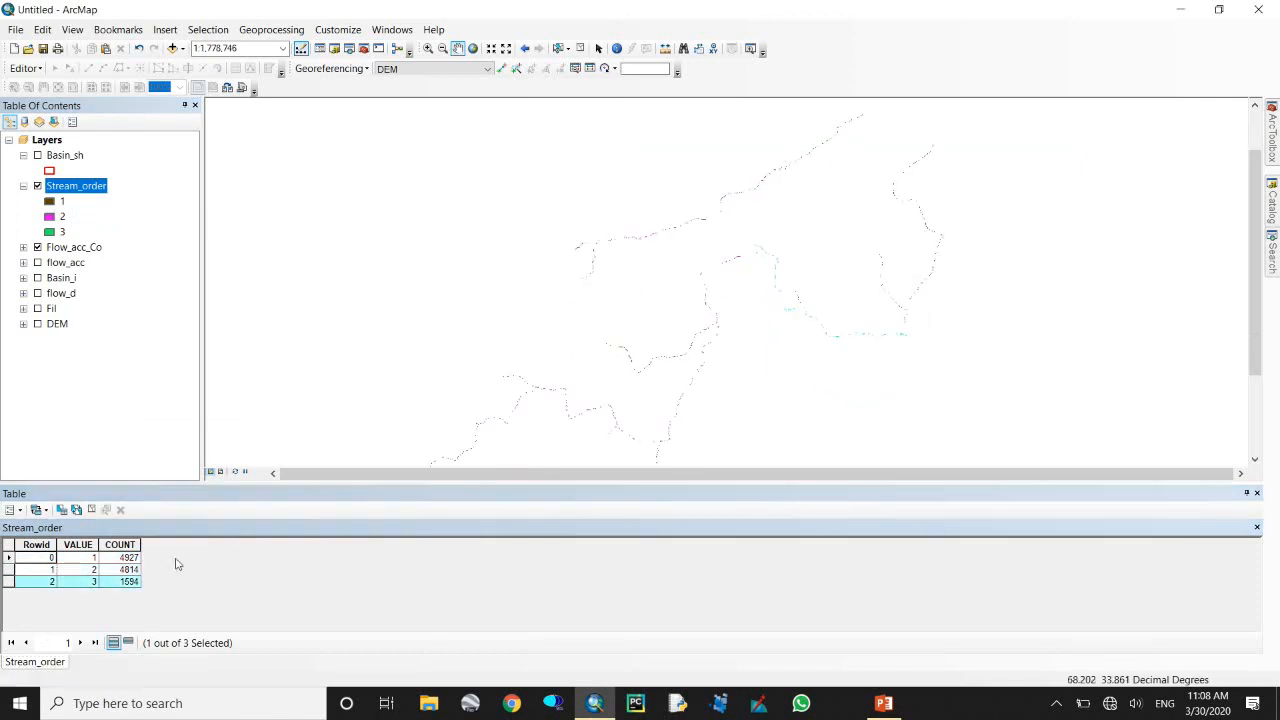
Inspect the Stream_order layer's symbology, clear the row selection and close the attribute table.
double_click(92, 186)
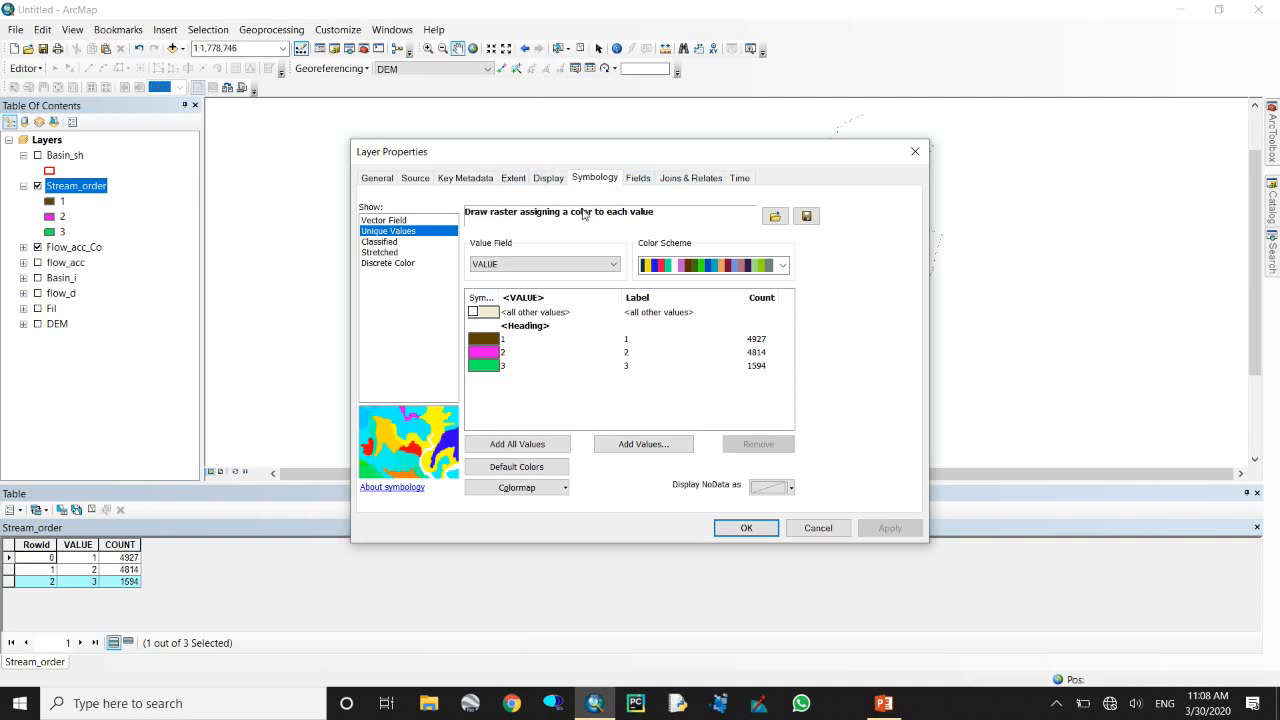
left_click(915, 153)
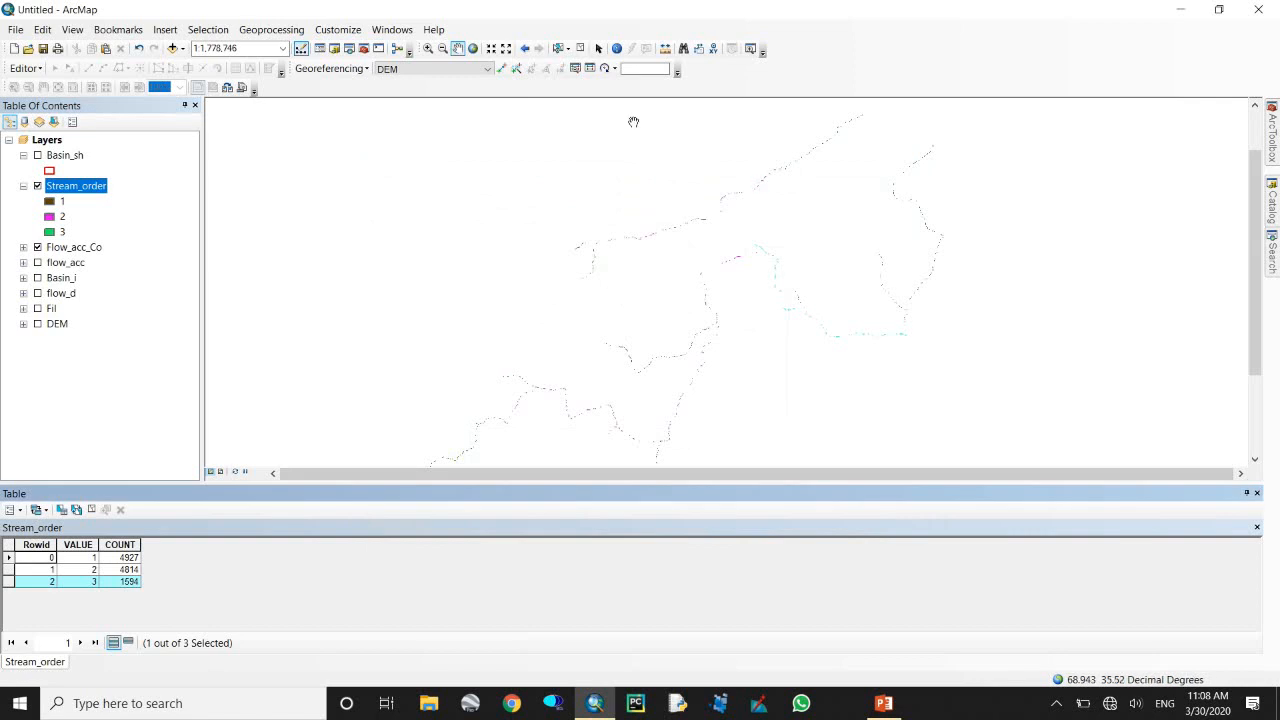
left_click(580, 48)
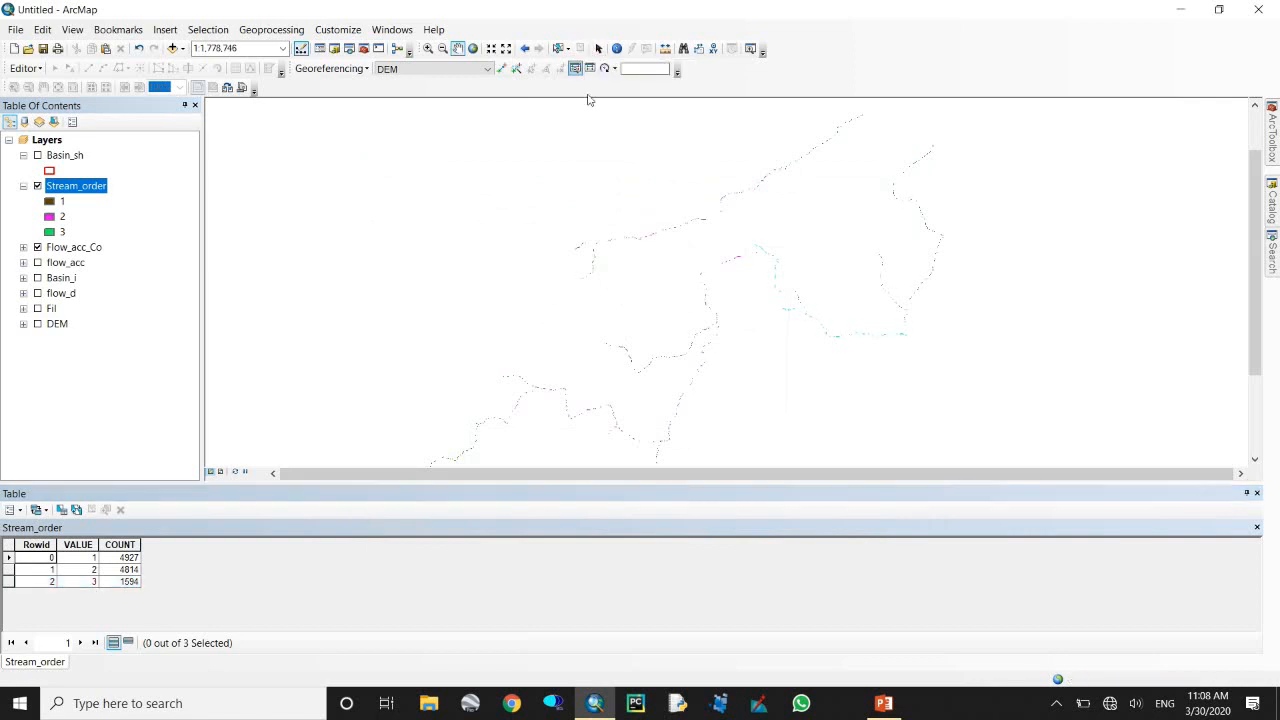
left_click(1257, 494)
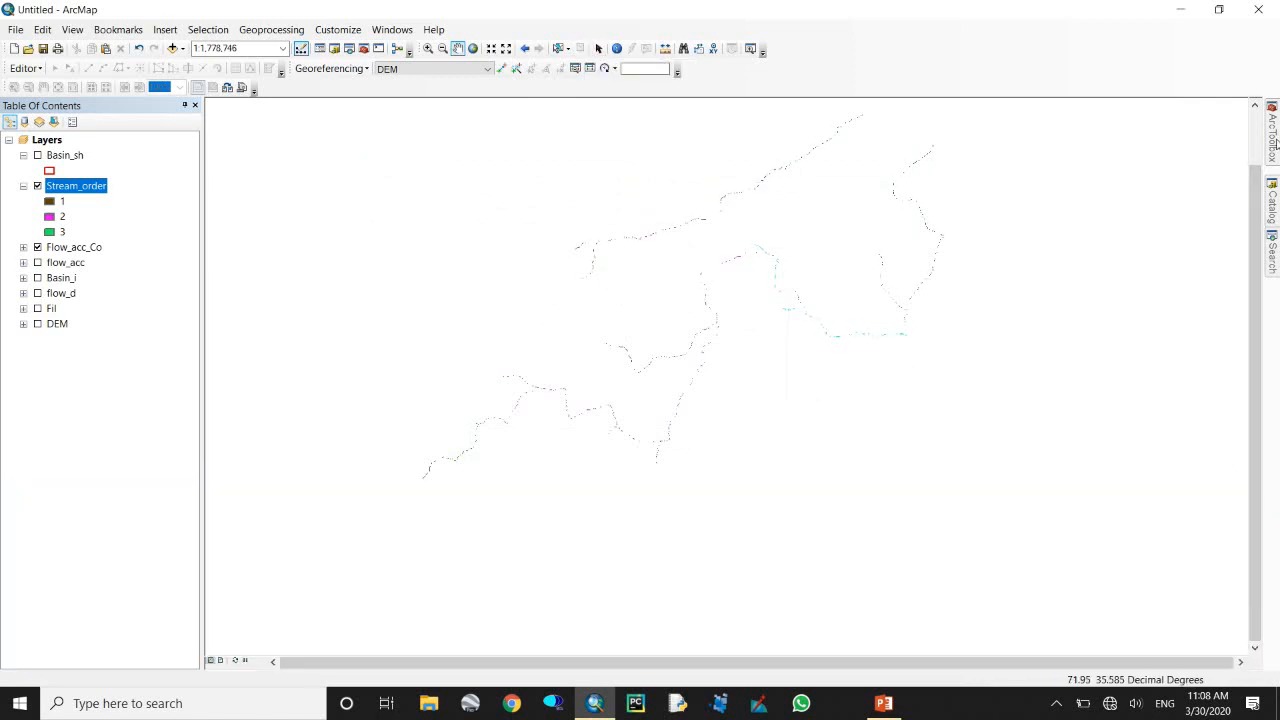
Open the Stream to Feature tool with Stream_order as the input stream raster and flow_d as the flow direction raster.
mouse_move(1273, 150)
double_click(1188, 401)
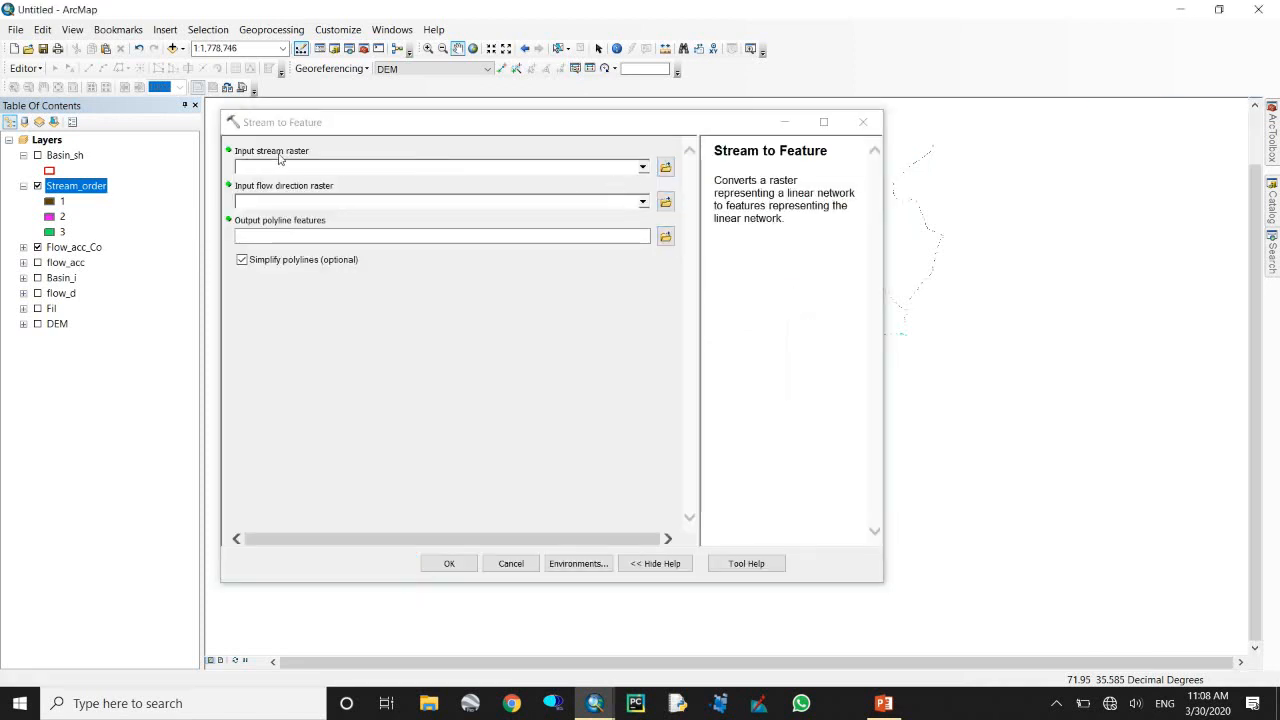
left_click(642, 166)
left_click(298, 181)
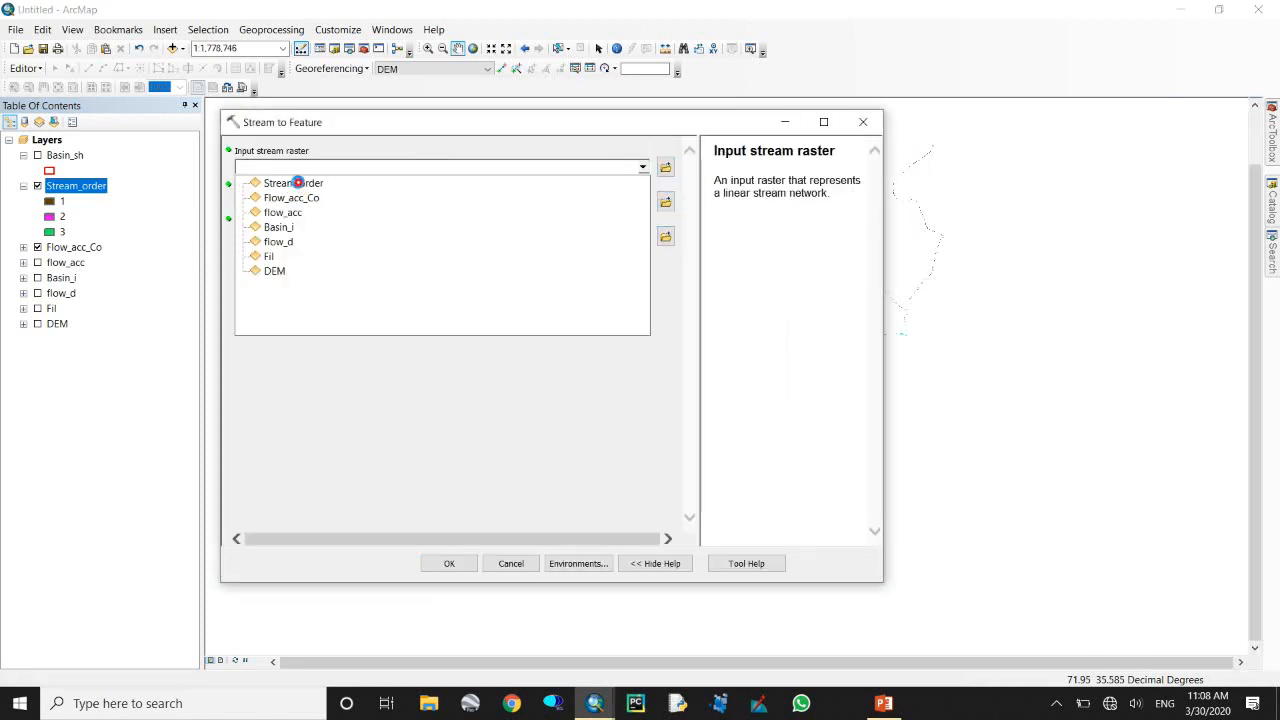
left_click(642, 201)
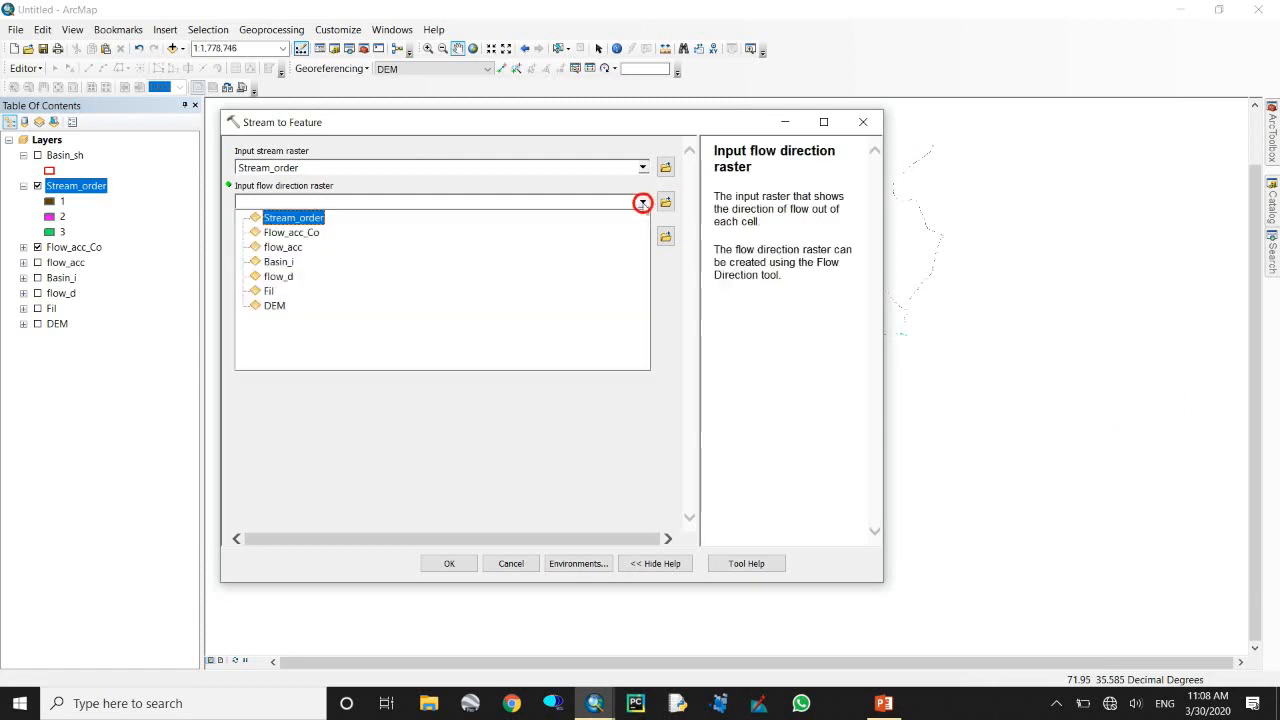
left_click(285, 275)
Save the output polyline features as stream_featu in the data folder and run Stream to Feature with polylines simplified.
left_click(665, 235)
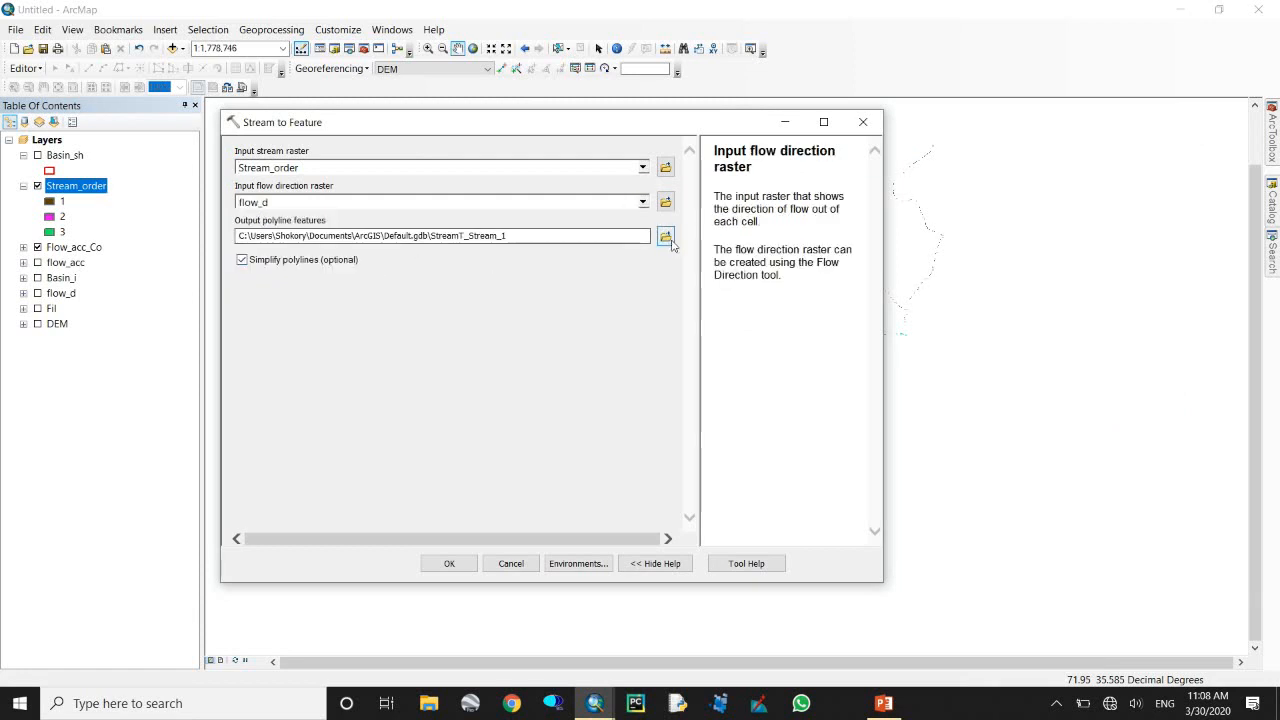
left_click(586, 386)
left_click(668, 234)
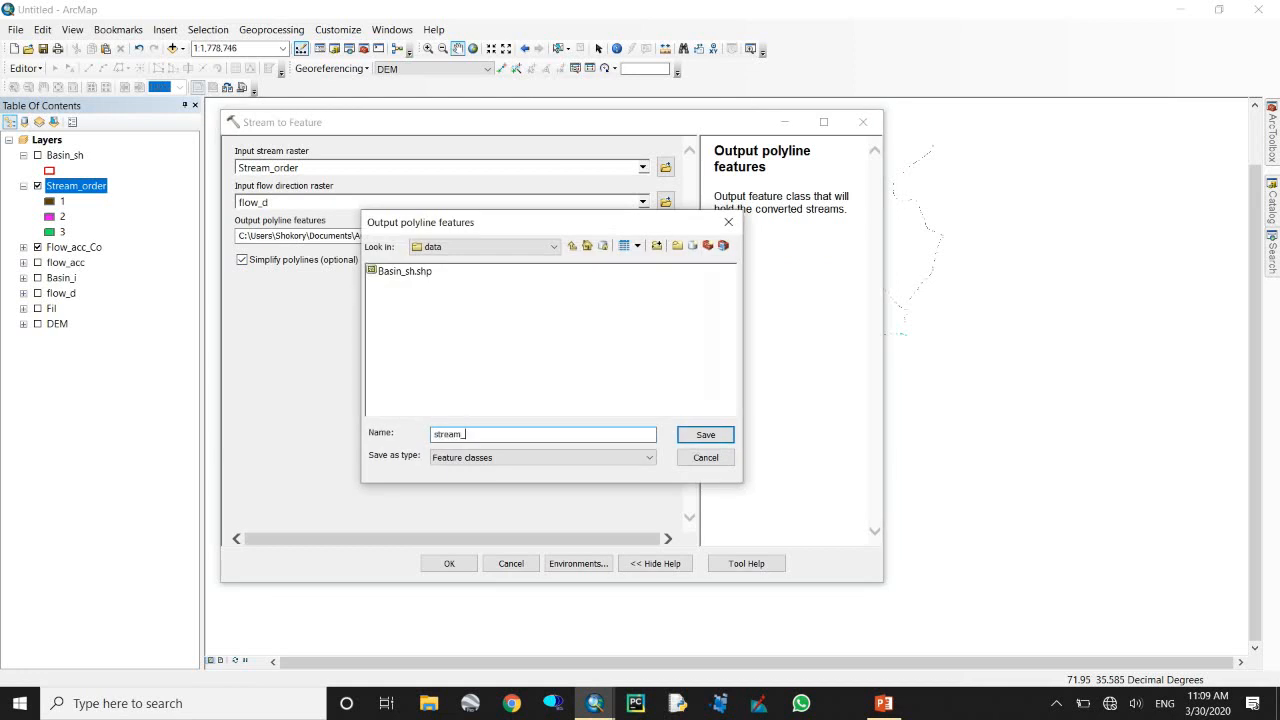
type("stream_featu")
key("Return")
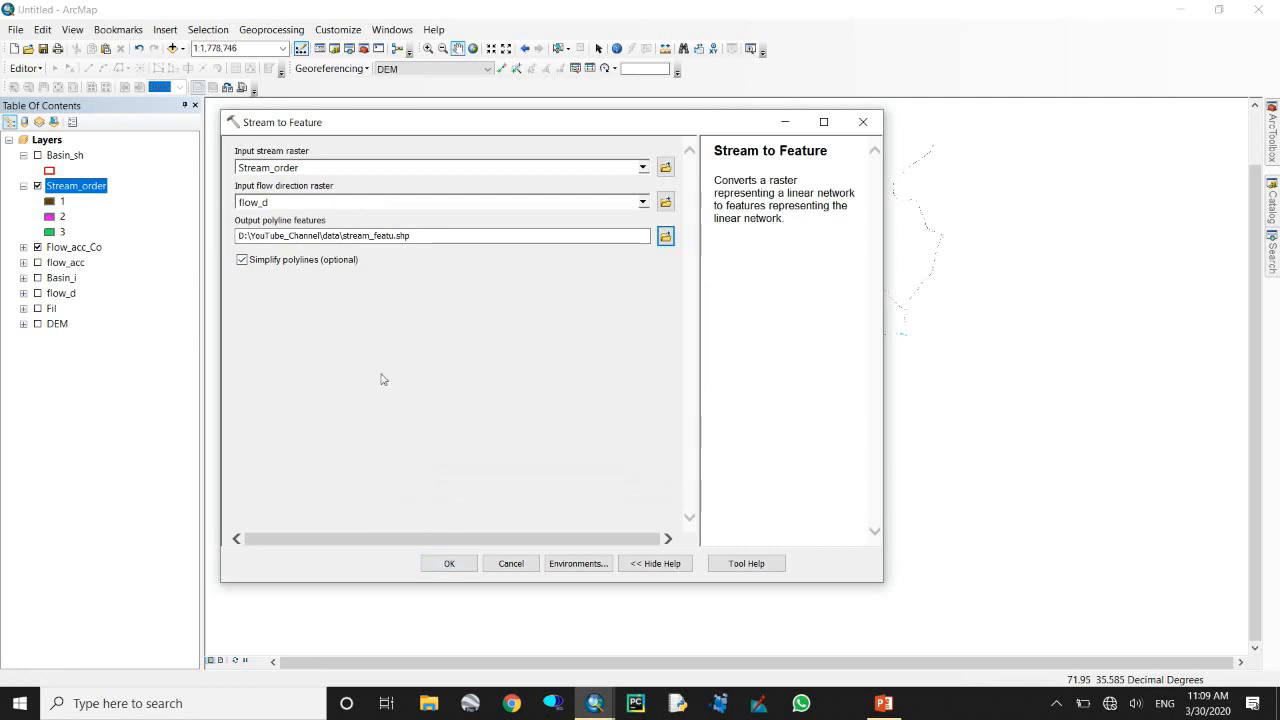
left_click(445, 563)
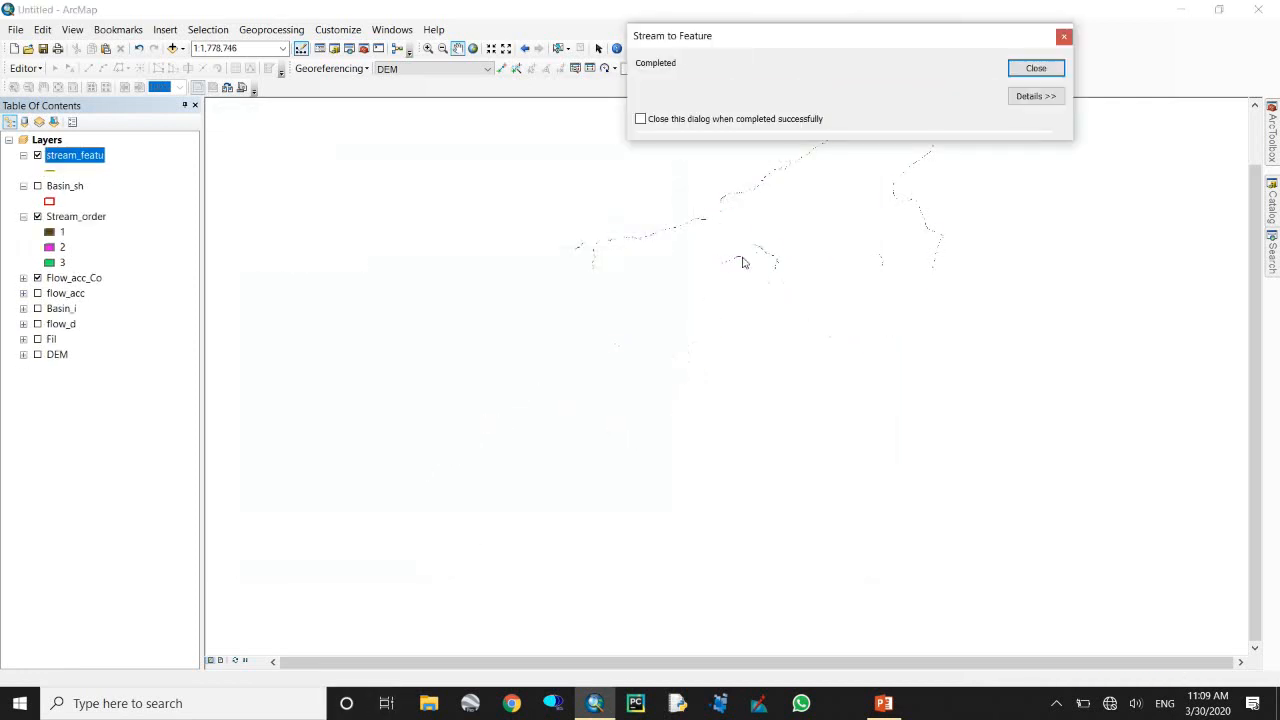
Close the finished Stream to Feature dialog and collapse the legends of the Basin_sh and Stream_order layers.
left_click(1036, 68)
left_click_drag(871, 249, 866, 270)
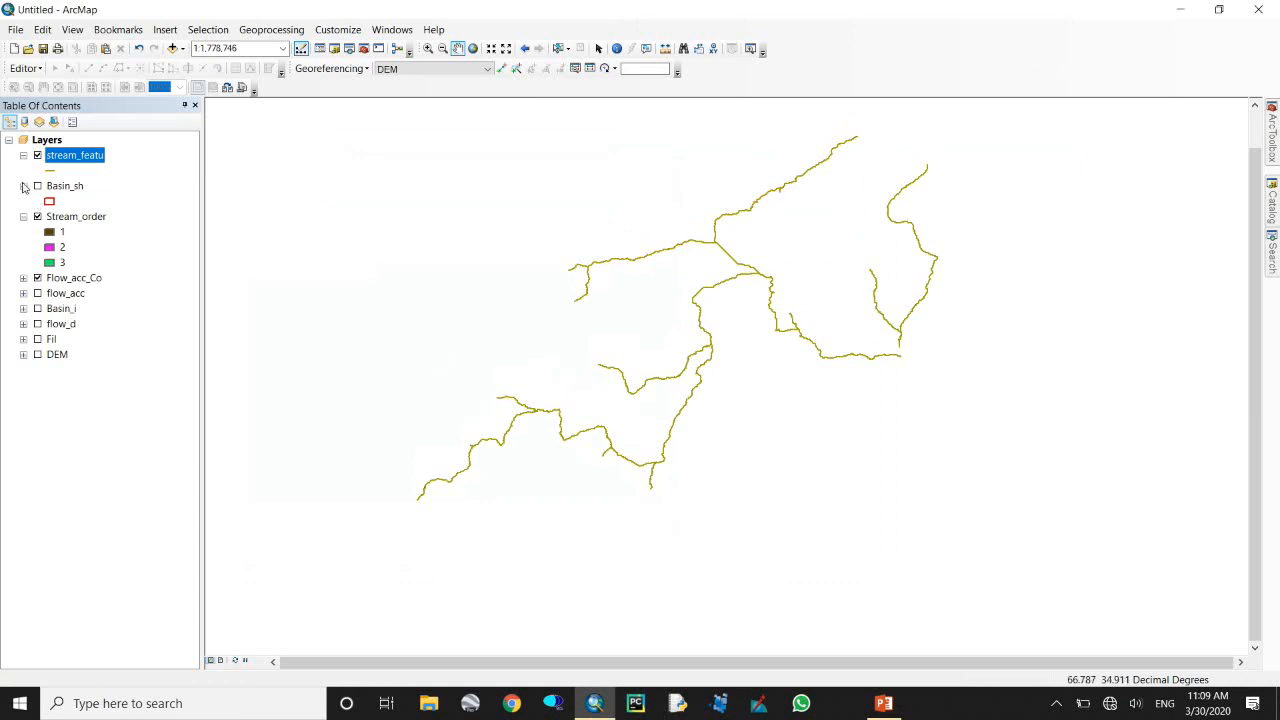
left_click(24, 186)
left_click(24, 201)
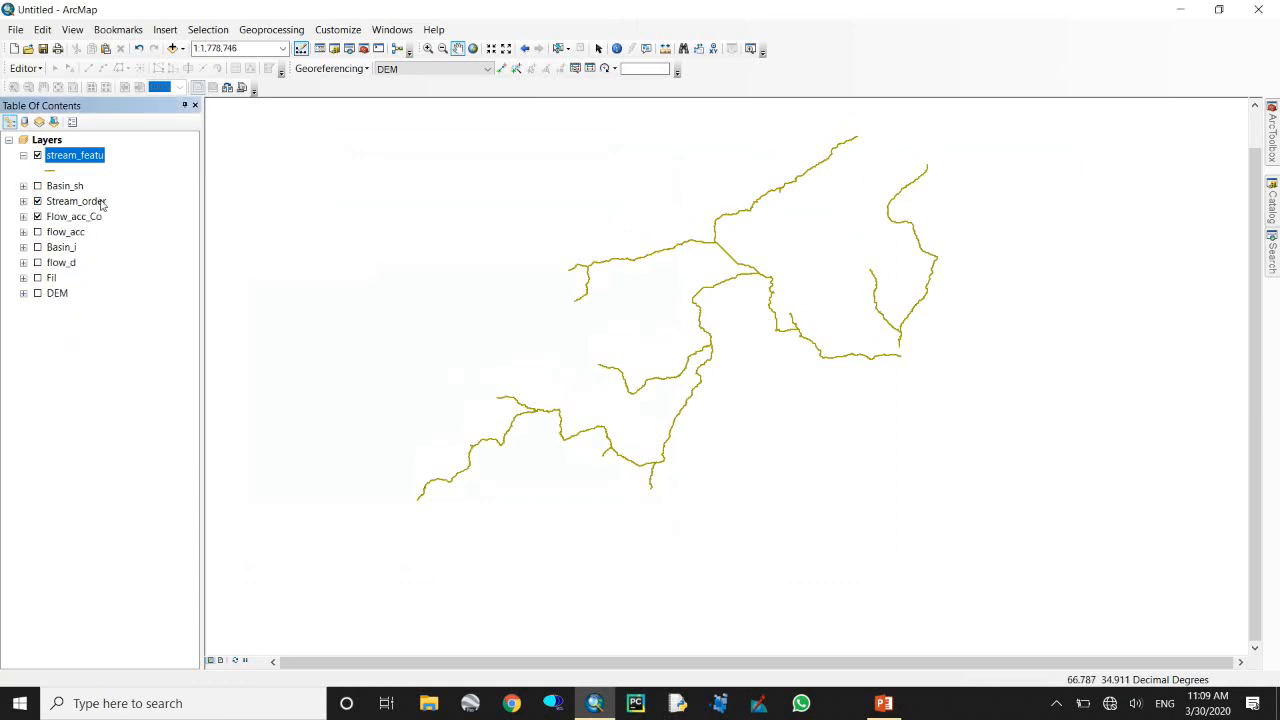
left_click_drag(756, 404, 769, 420)
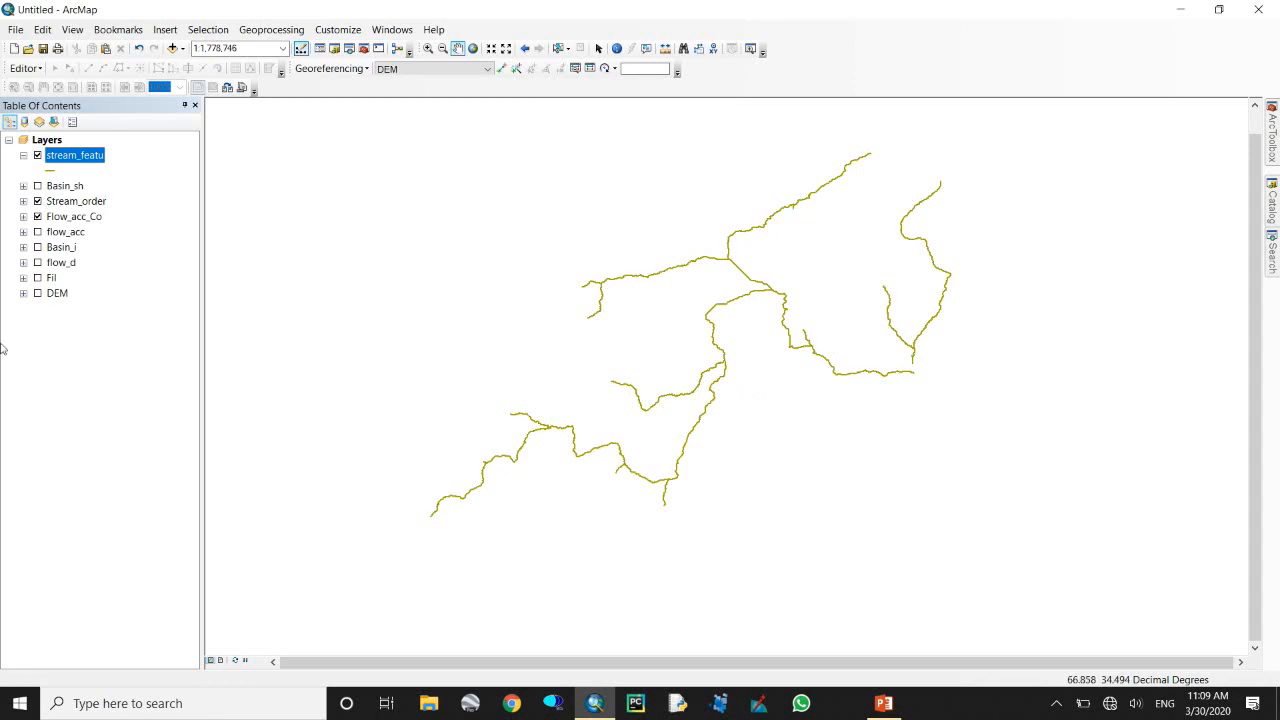
Turn on the Basin_sh and Fil layers to show the basin boundaries and filled DEM beneath the streams.
left_click(37, 247)
left_click(37, 247)
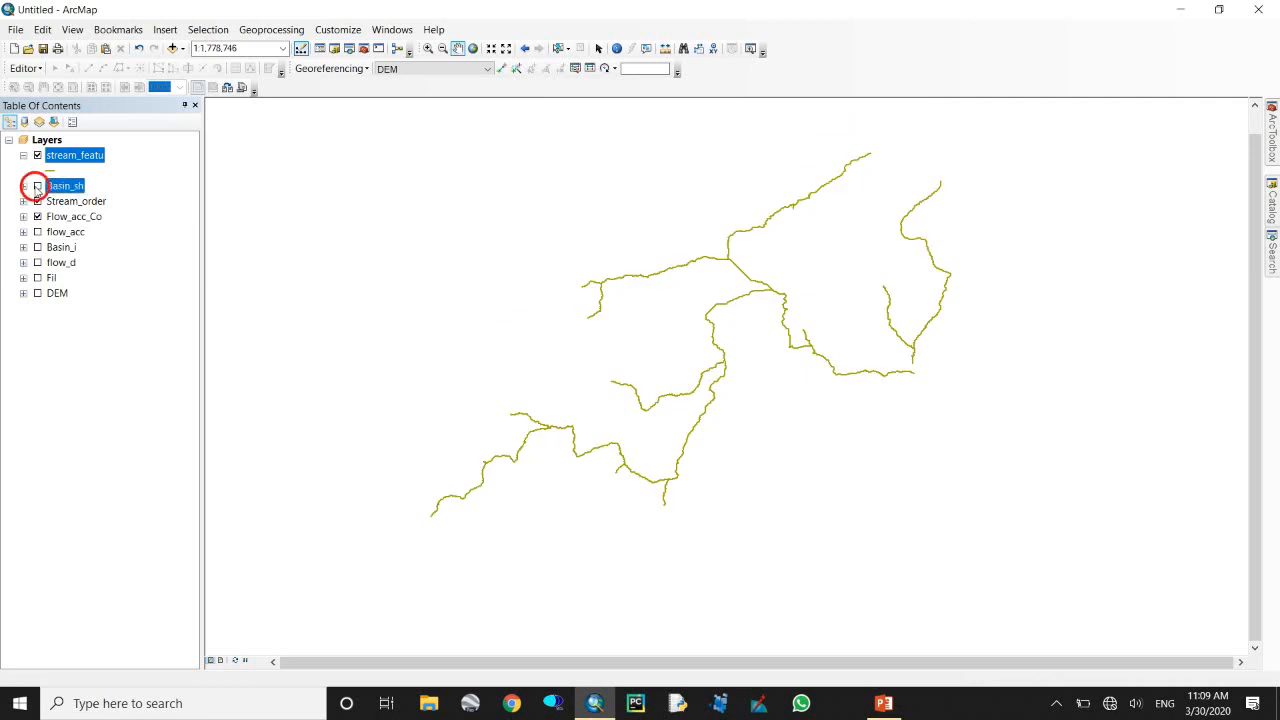
left_click(37, 186)
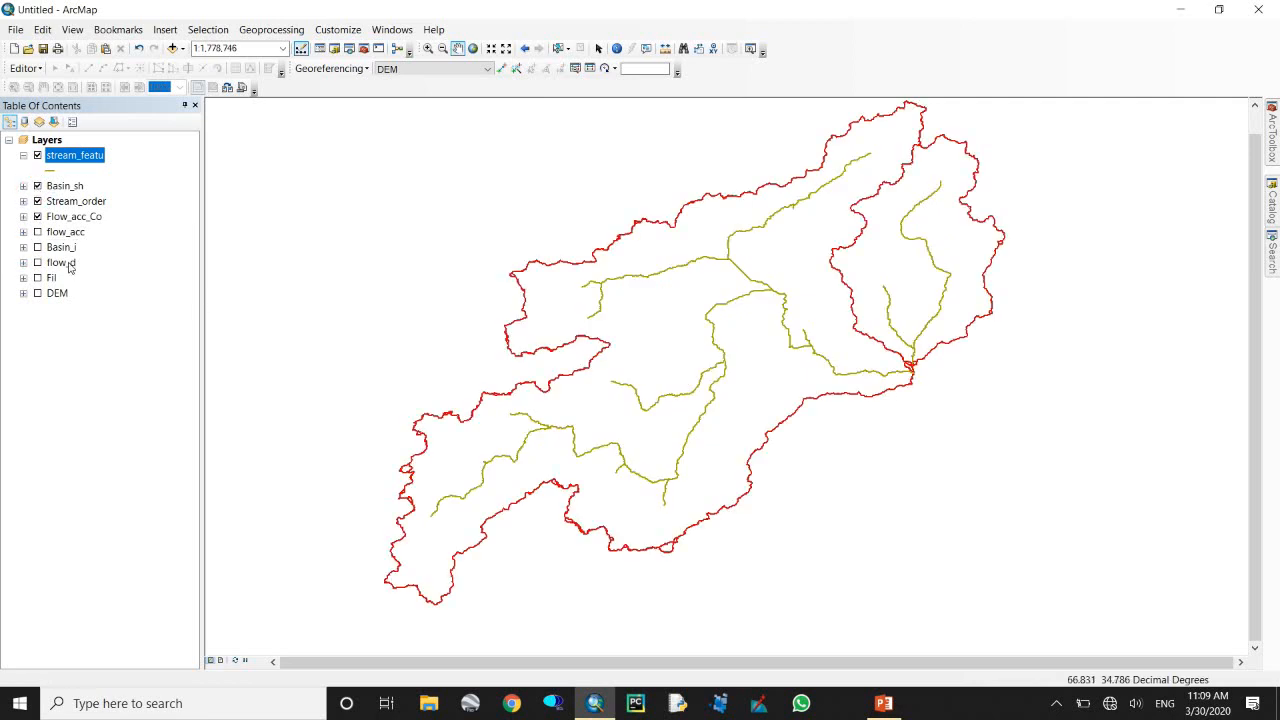
left_click(37, 278)
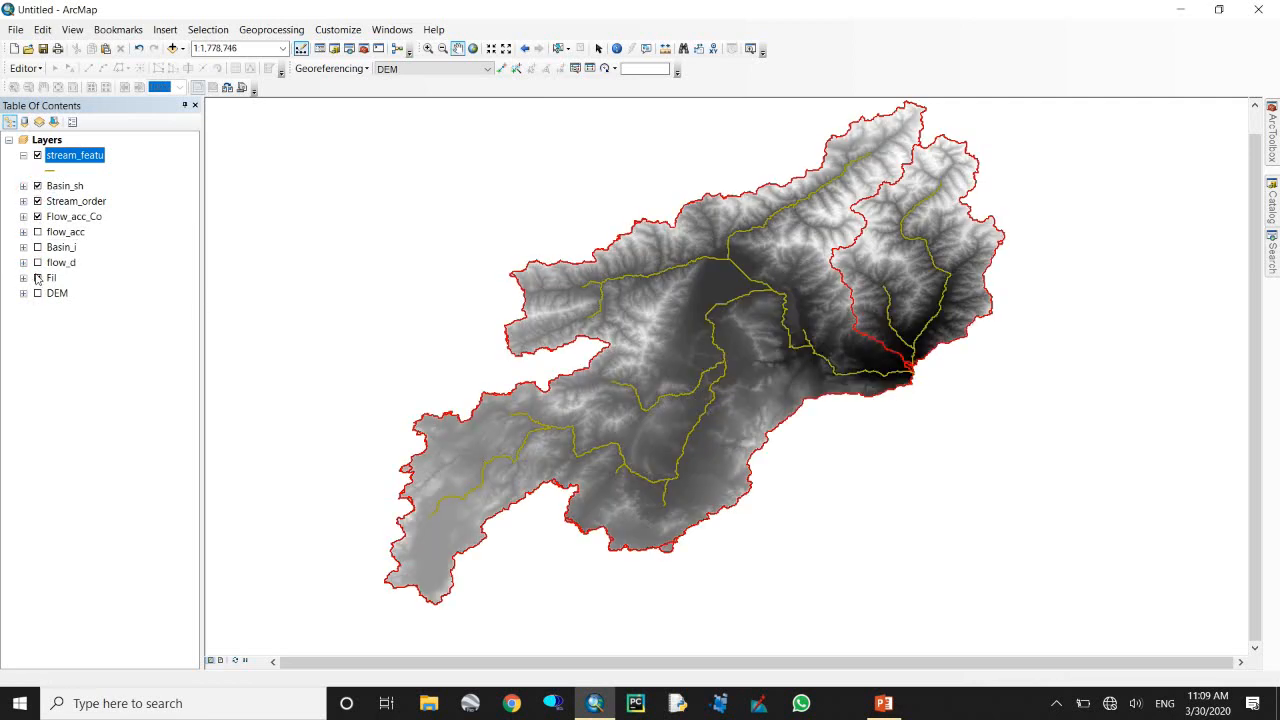
Apply a multicolour elevation ramp running from pale blue and green through orange and brown to white to the Fil layer.
left_click(23, 278)
left_click(48, 318)
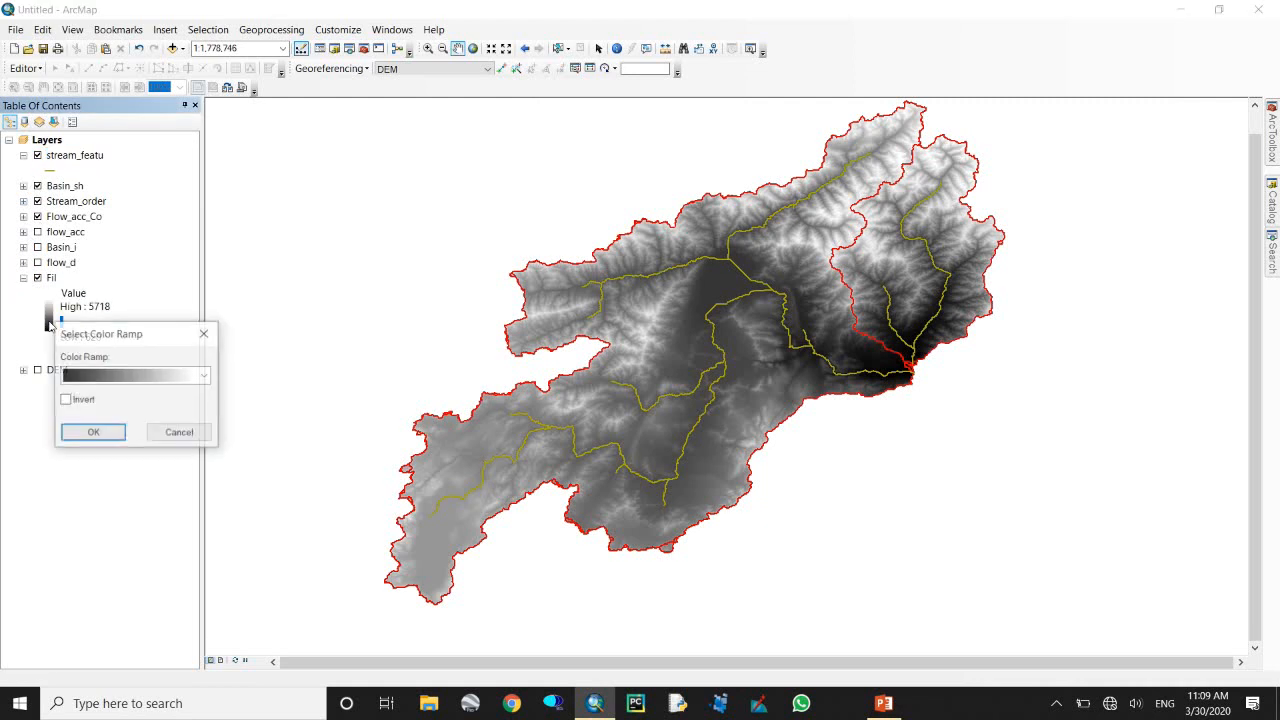
left_click(130, 370)
left_click(130, 234)
left_click(92, 433)
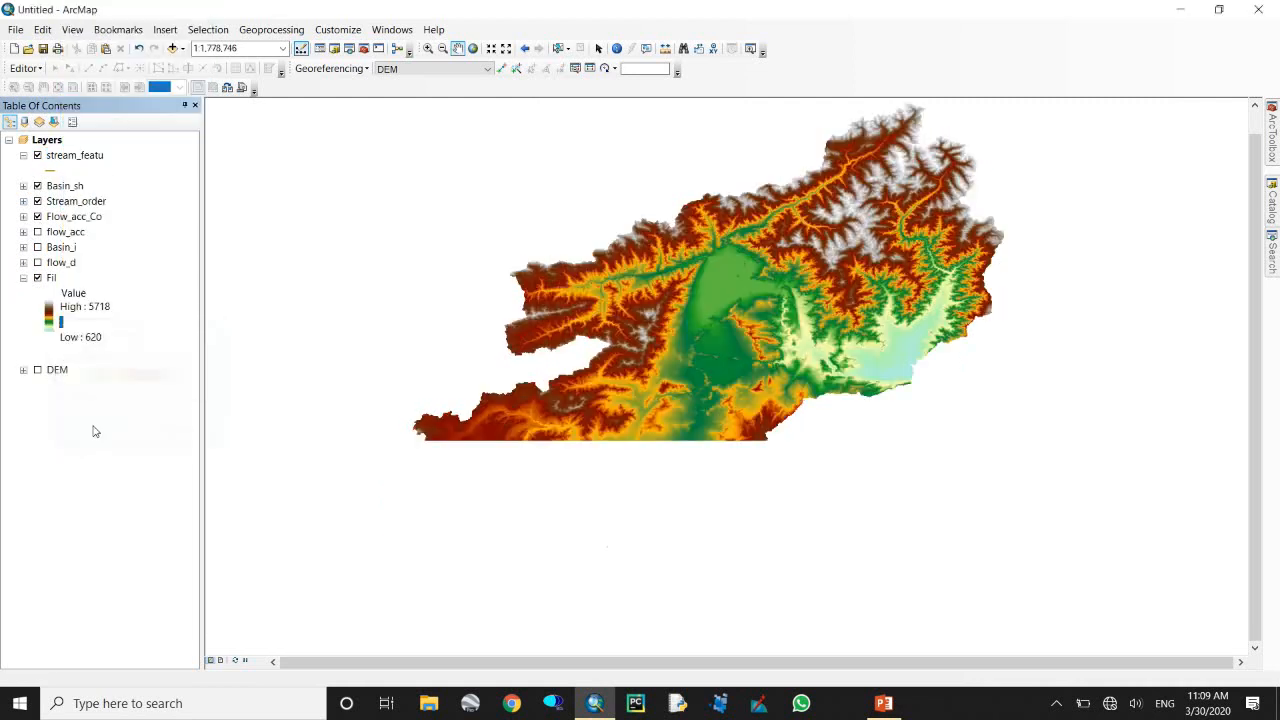
left_click(23, 278)
Apply the River line symbol to the stream_featu layer and collapse its legend.
left_click(51, 169)
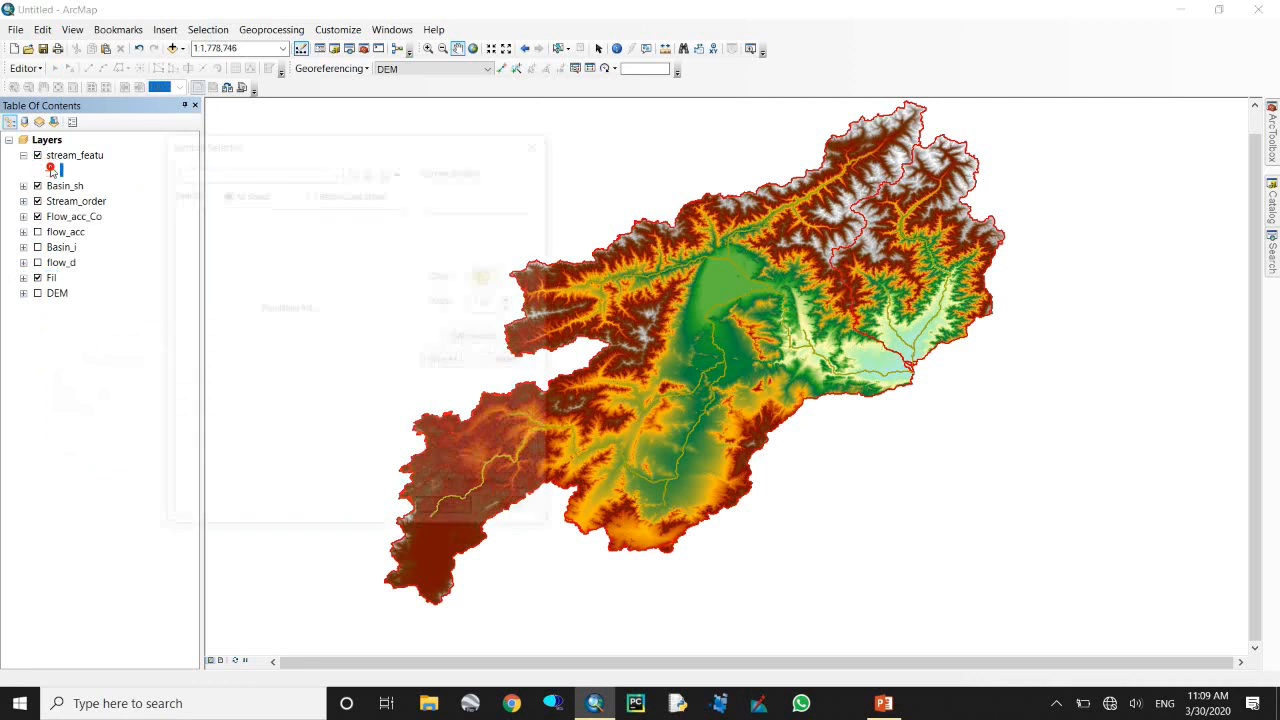
left_click(249, 352)
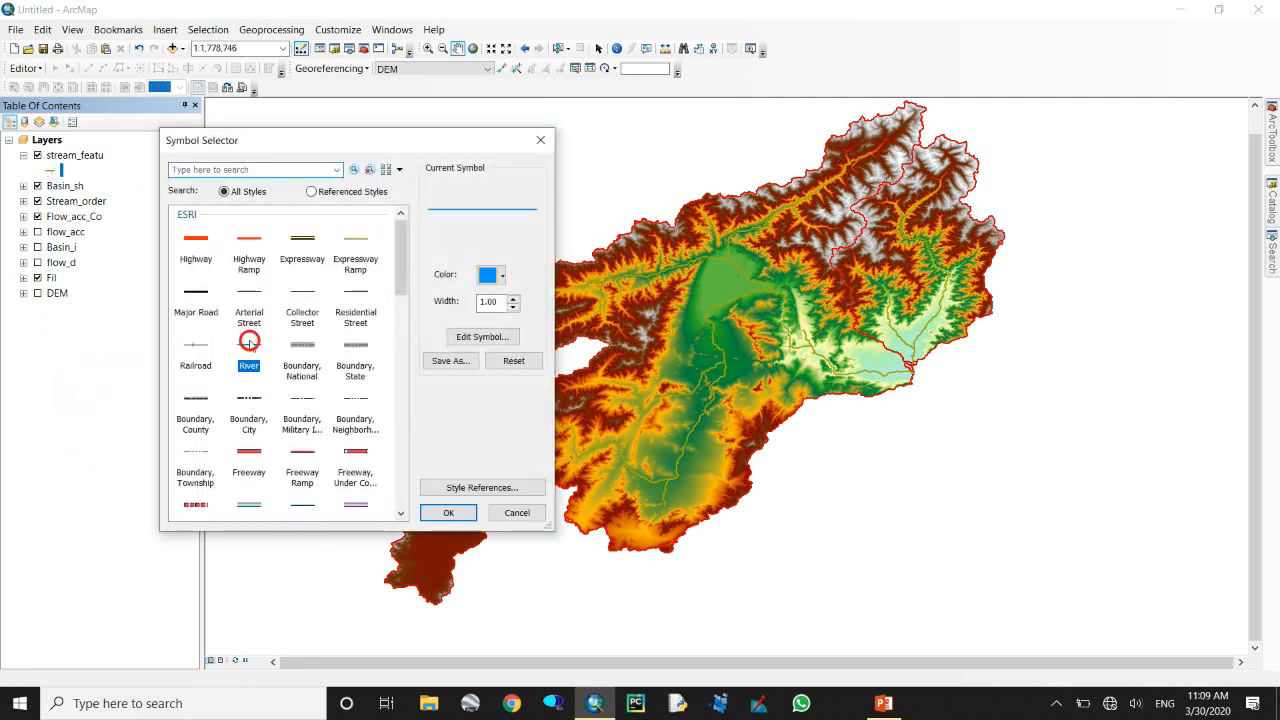
left_click(449, 512)
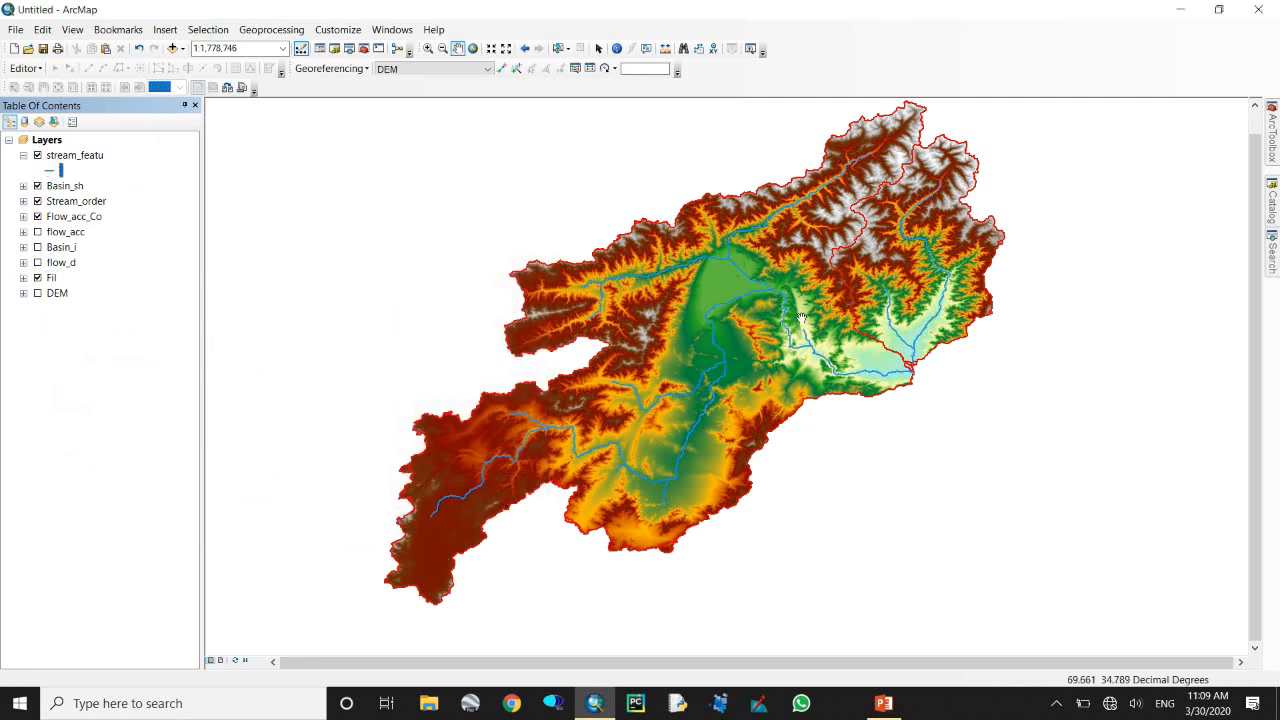
left_click_drag(952, 370, 947, 382)
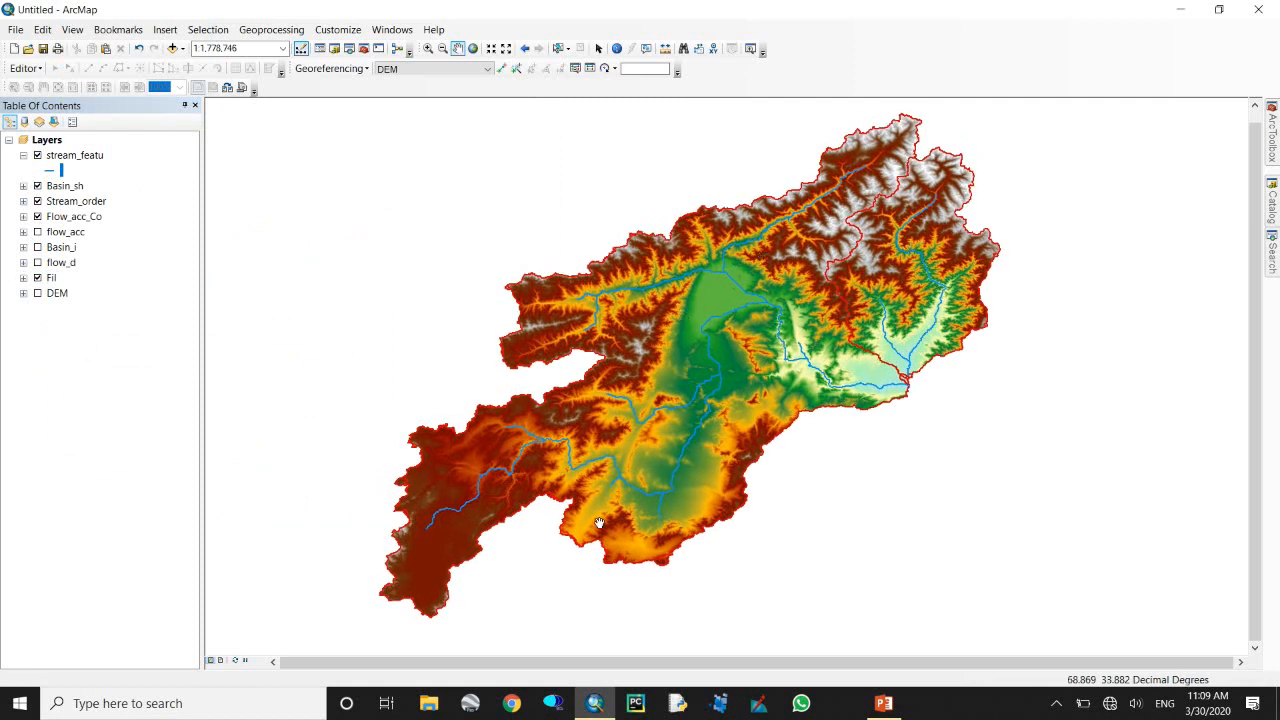
left_click(23, 155)
Turn off the stream_featu, Basin_sh, Flow_acc_Co and Fil layers so only Stream_order is displayed.
mouse_move(1272, 133)
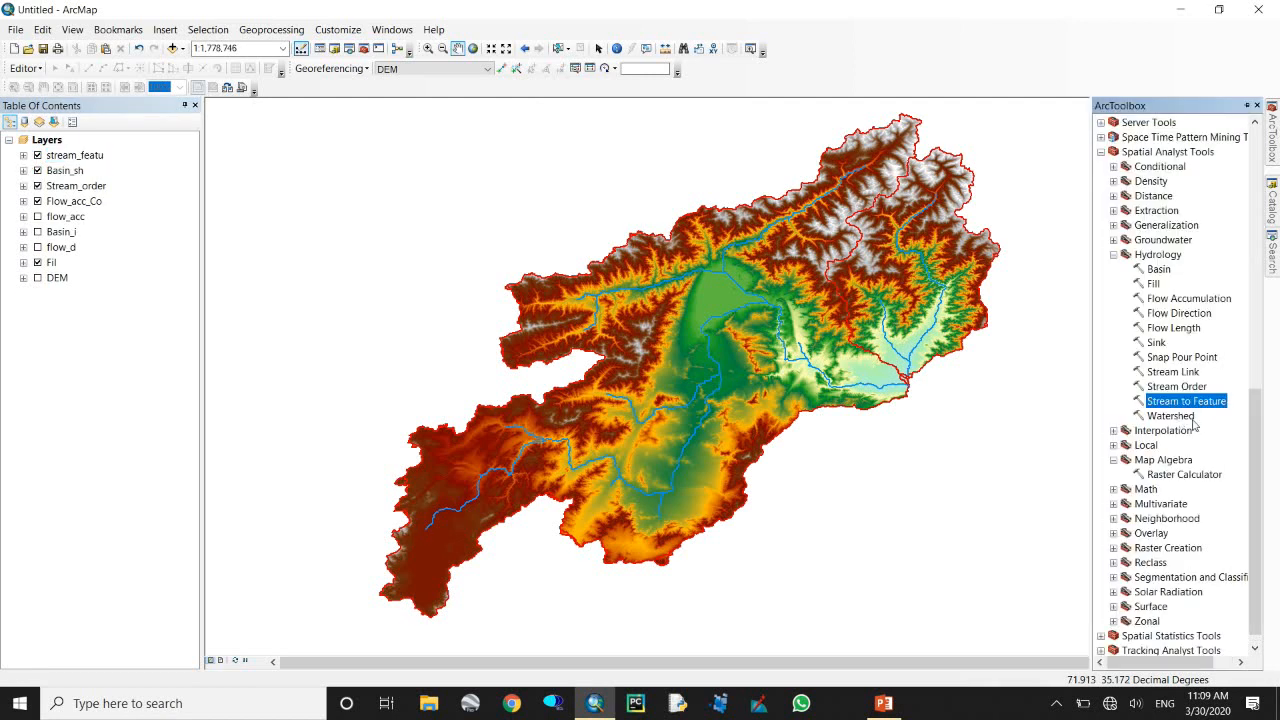
left_click(38, 155)
left_click(38, 170)
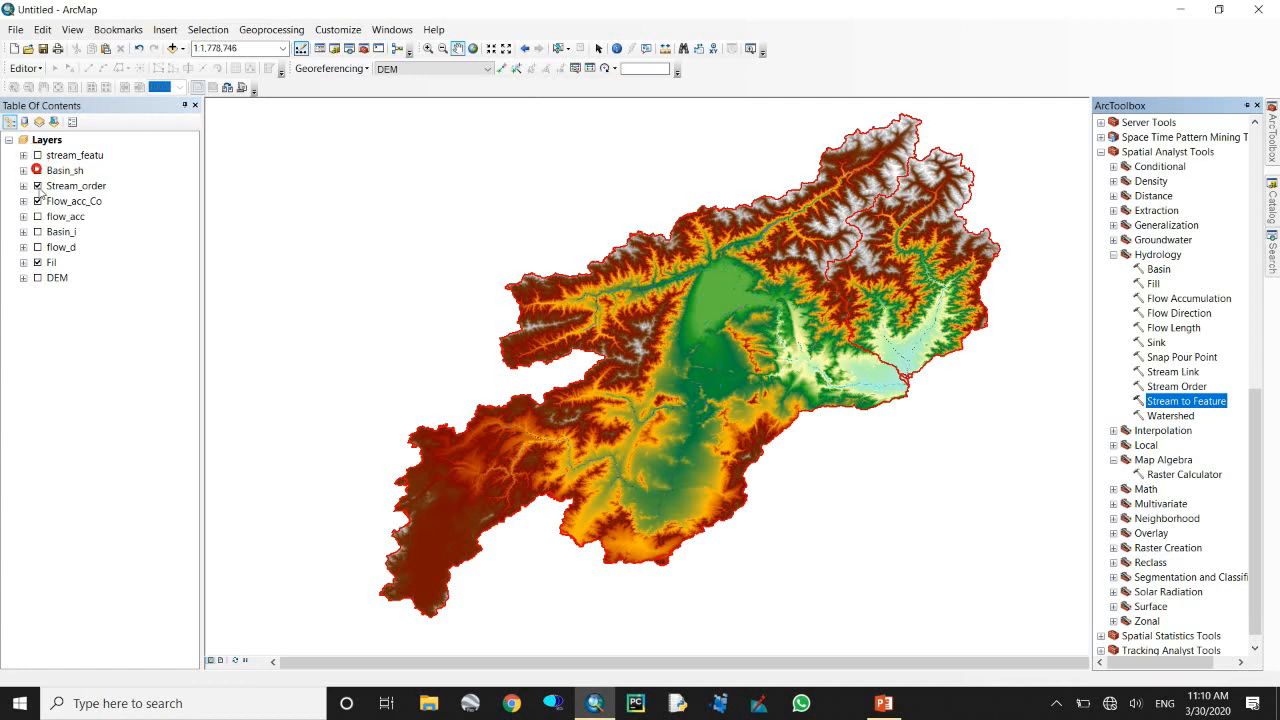
left_click(38, 203)
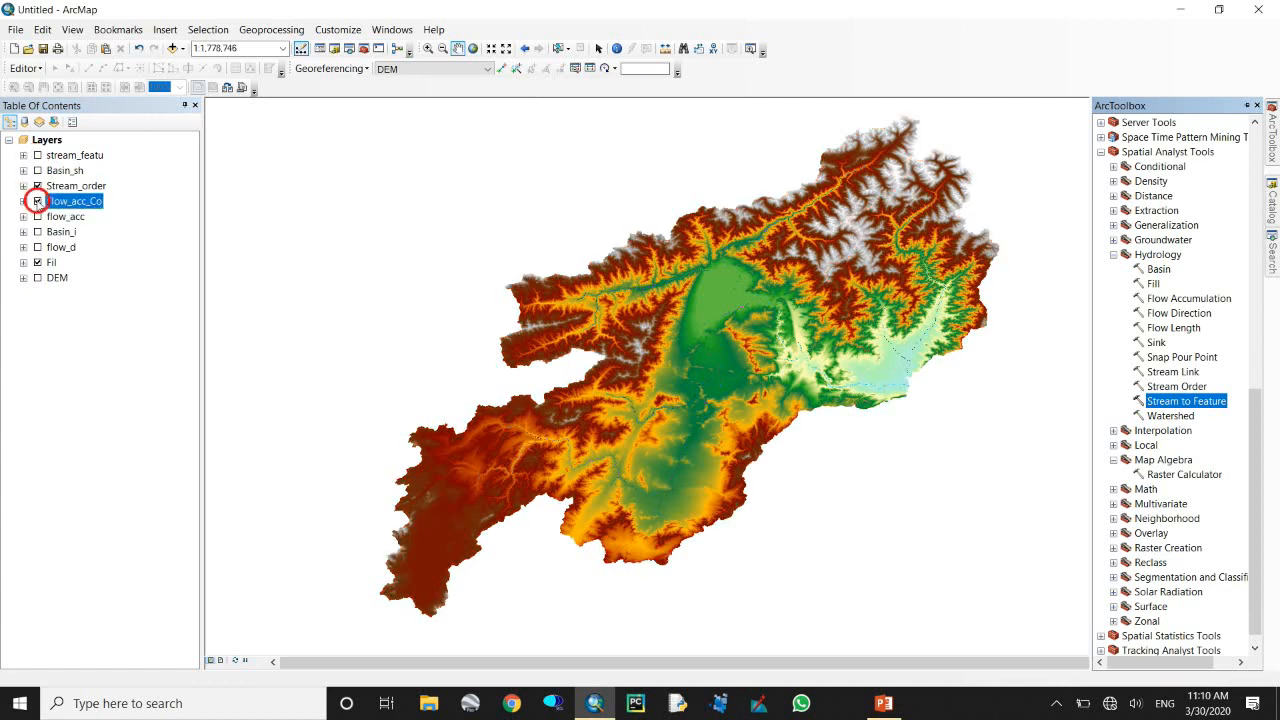
left_click(38, 263)
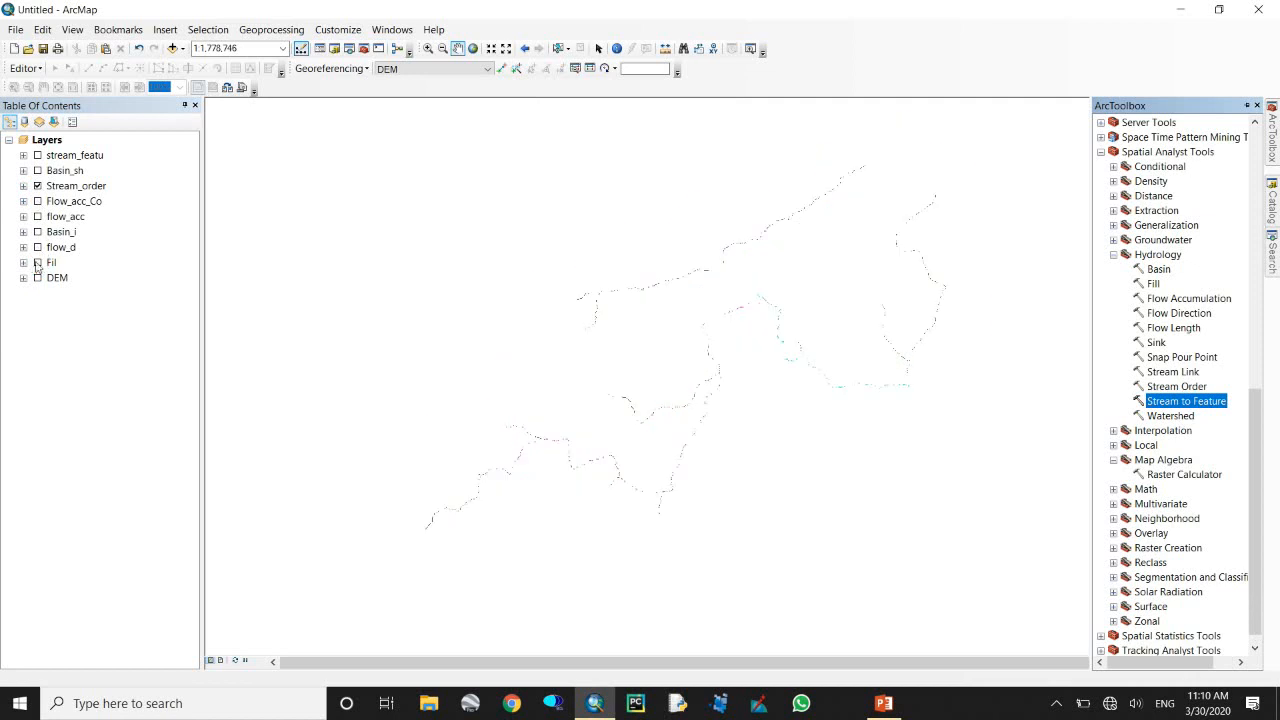
Start a new shapefile named point, with feature type Point, in the data folder under D:\YouTube_Channel.
left_click(1268, 215)
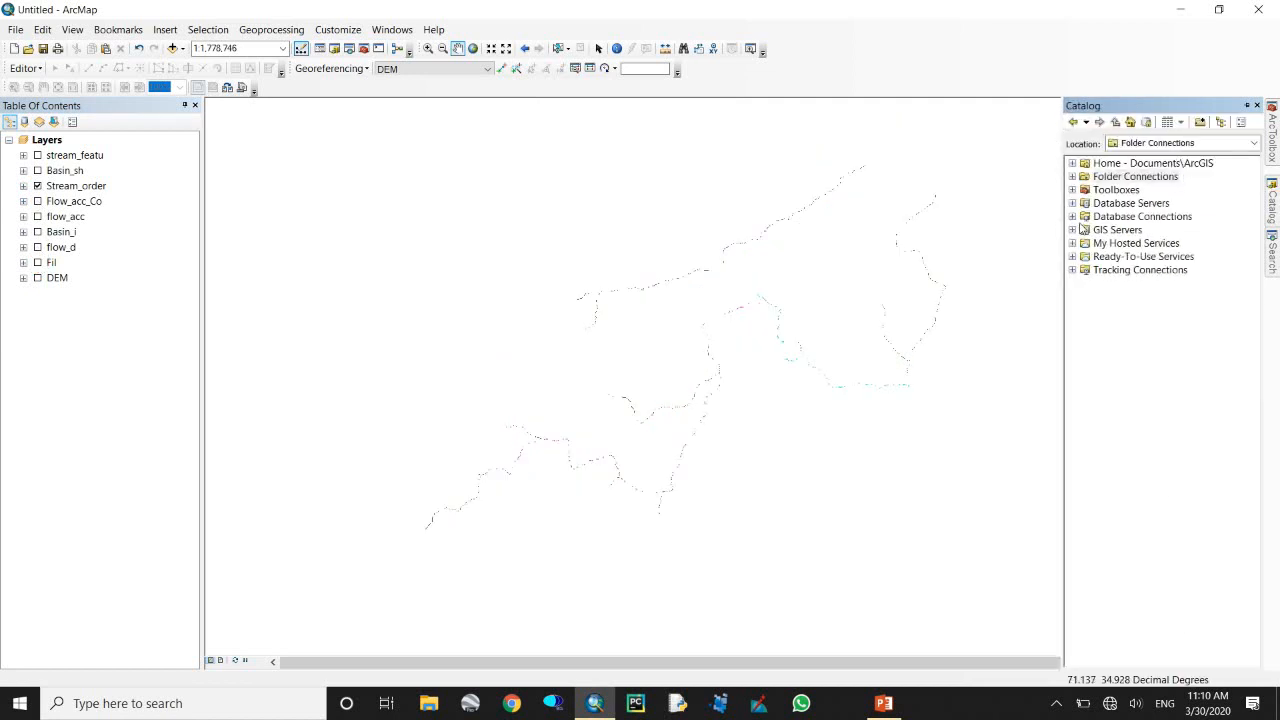
left_click(1072, 177)
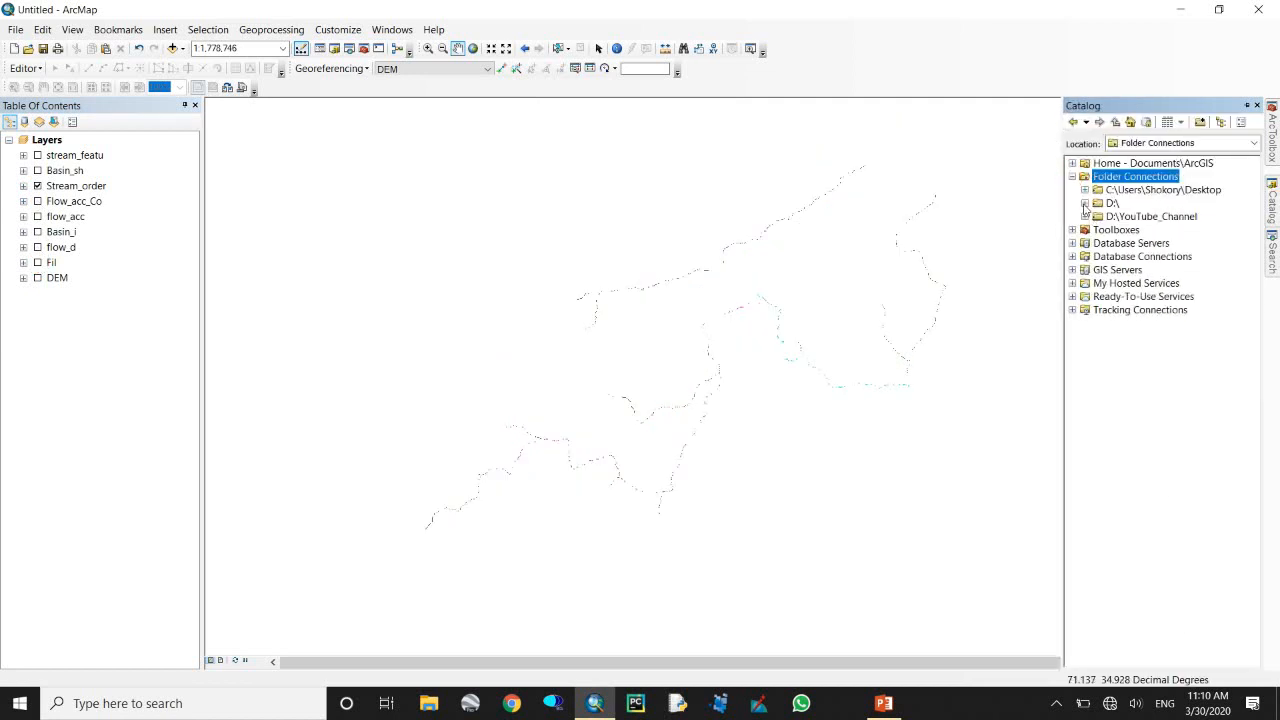
left_click(1085, 216)
left_click(1133, 233)
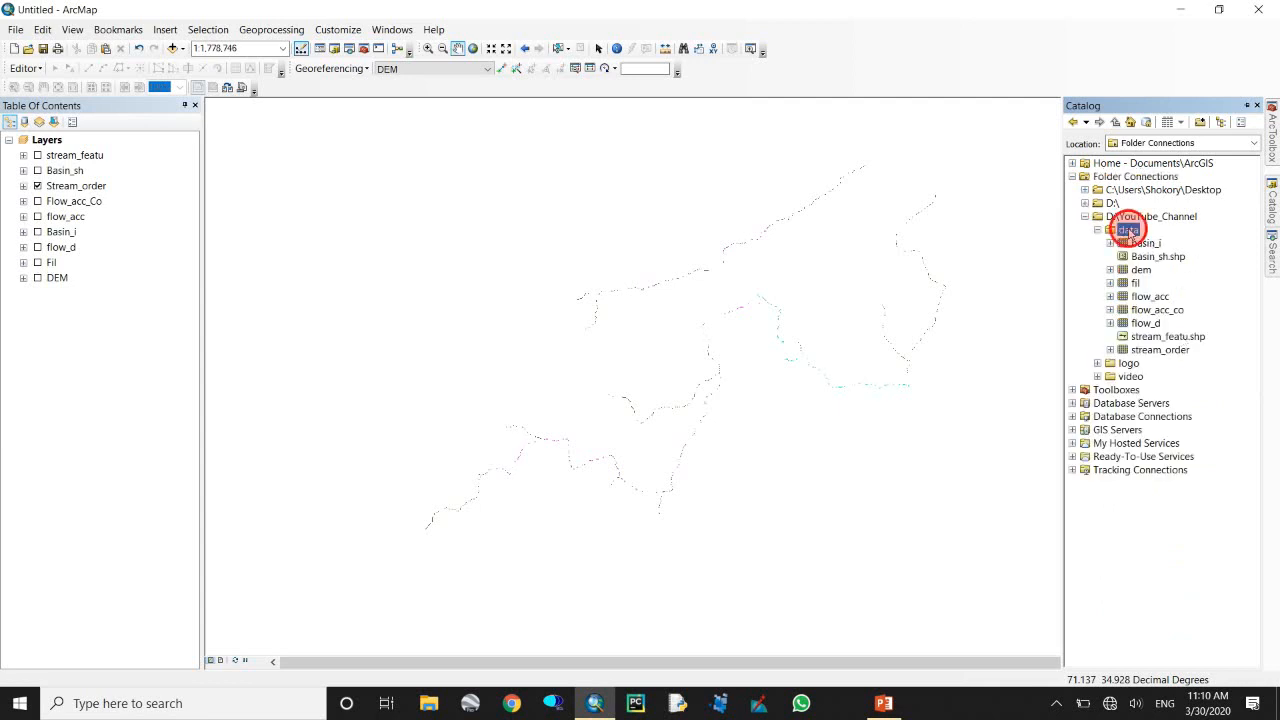
right_click(1128, 231)
mouse_move(1162, 327)
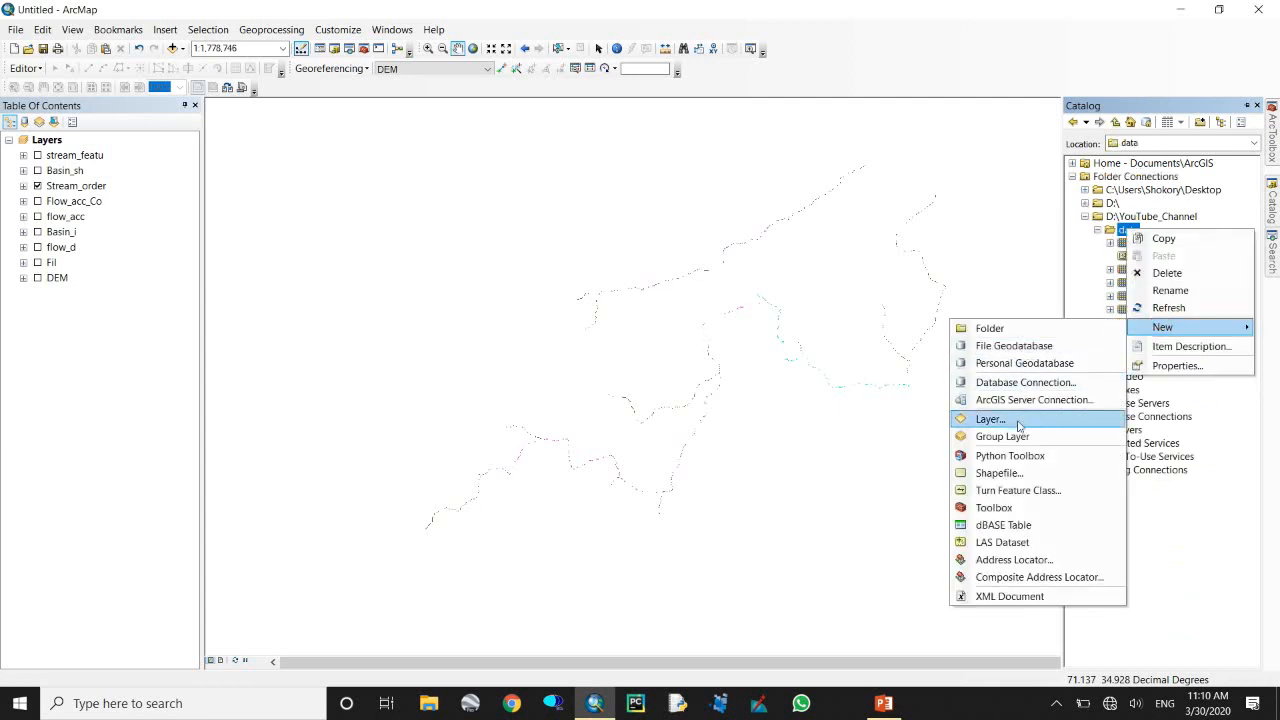
left_click(1000, 472)
type("P")
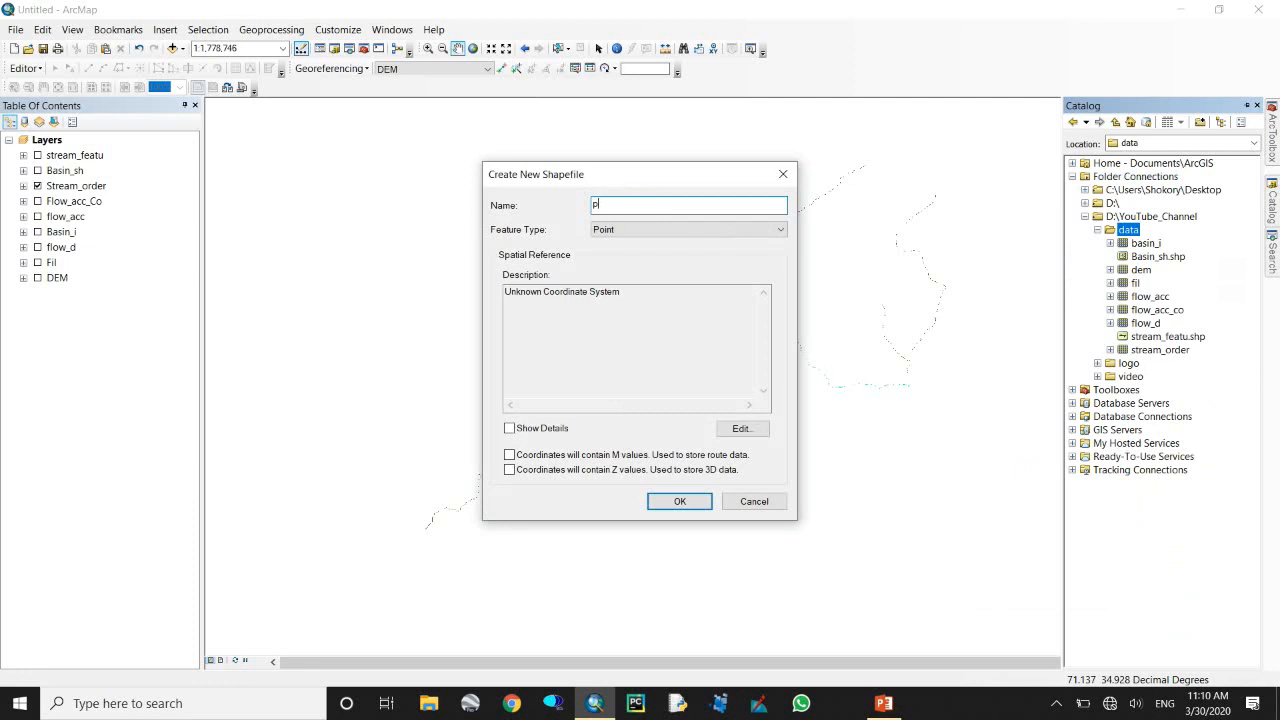
Import the coordinate system GCS_WGS_1984 from the dem raster in the data folder and create the point shapefile.
left_click(745, 428)
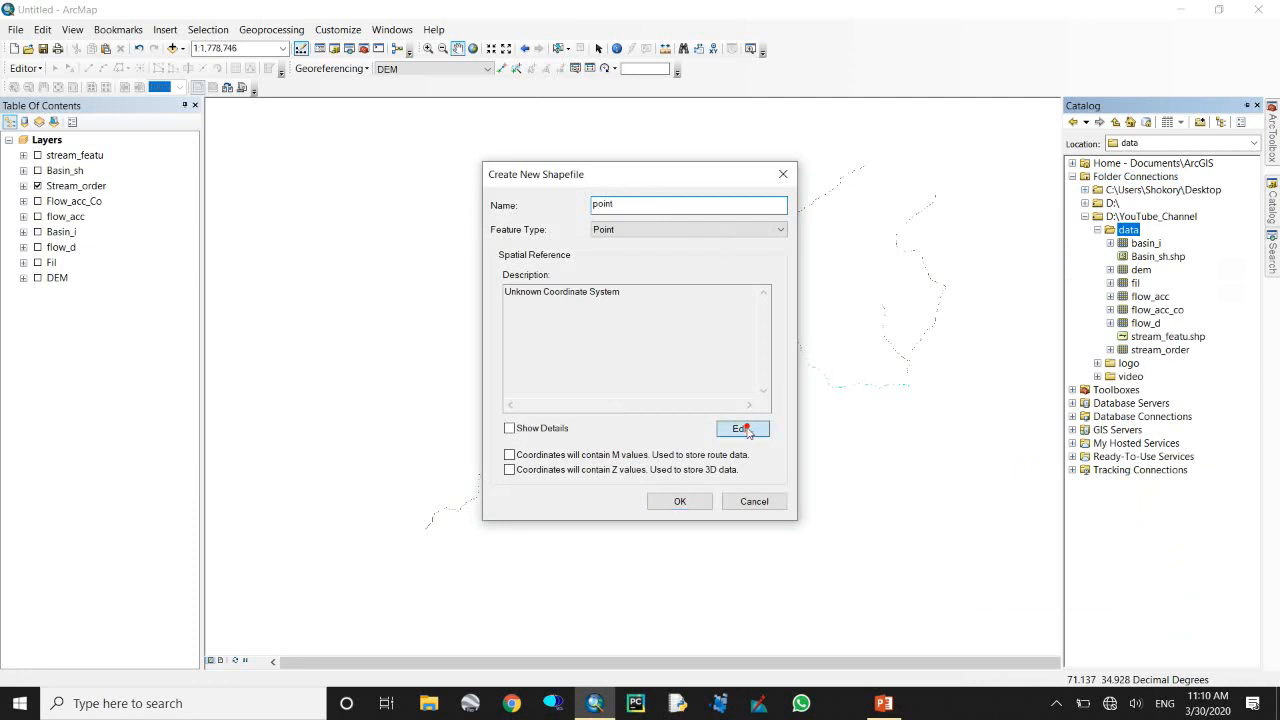
left_click_drag(727, 131, 366, 170)
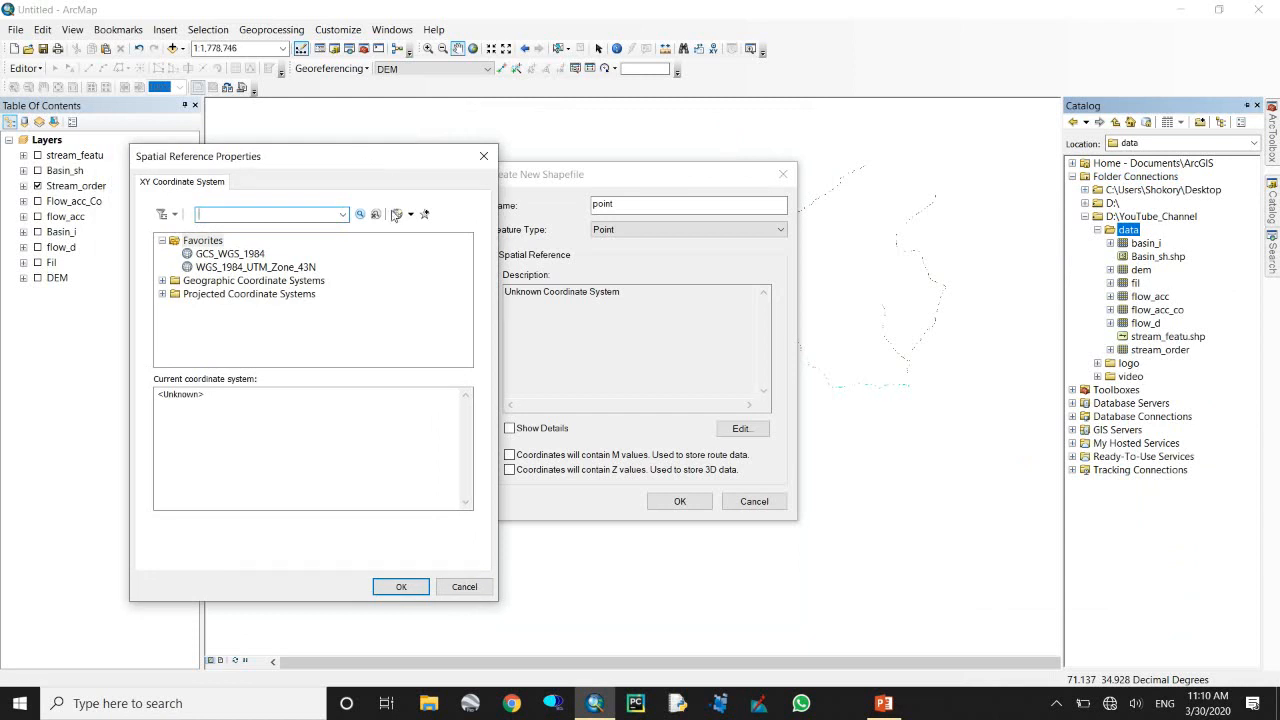
left_click(410, 214)
left_click(430, 249)
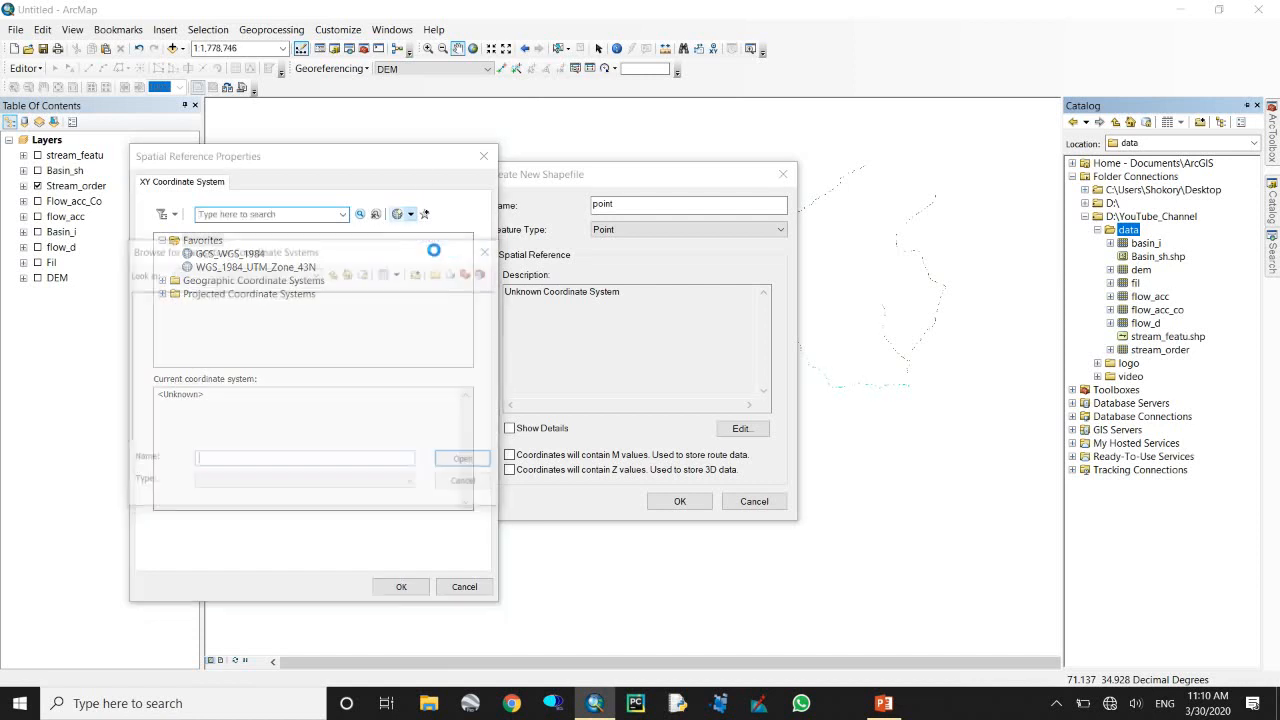
left_click(268, 276)
left_click(251, 372)
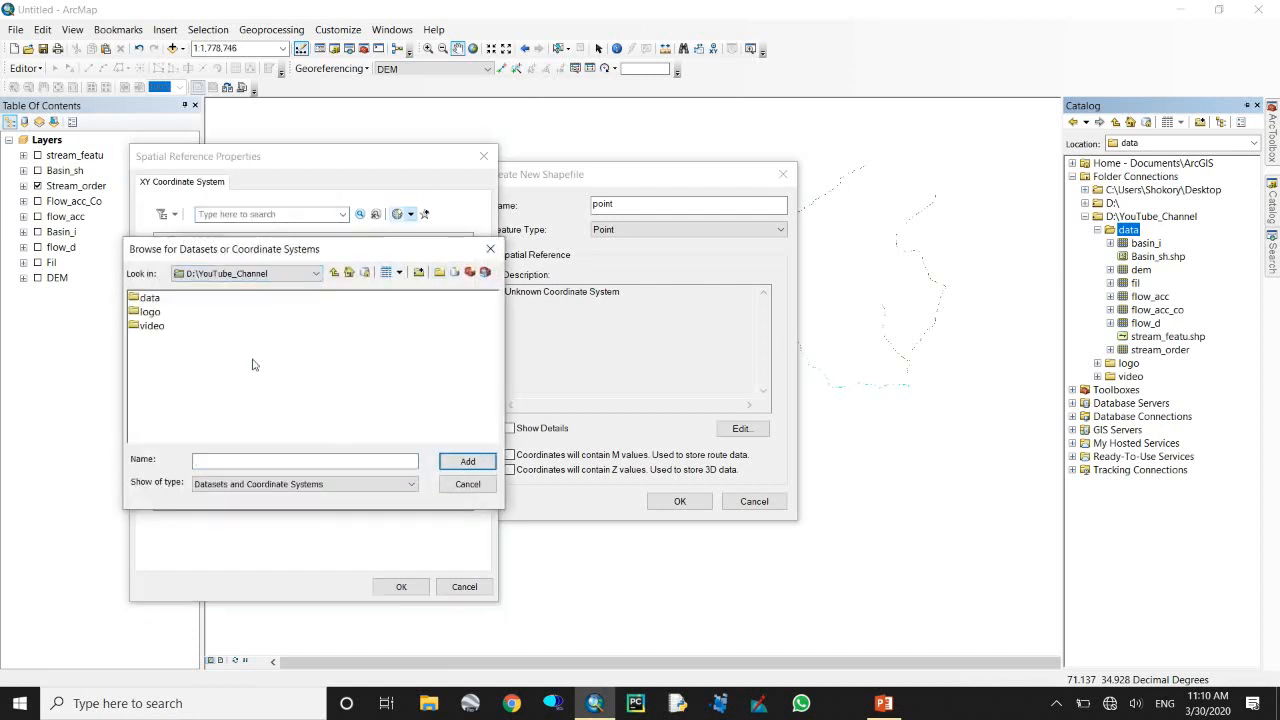
left_click(148, 297)
double_click(148, 297)
left_click(148, 326)
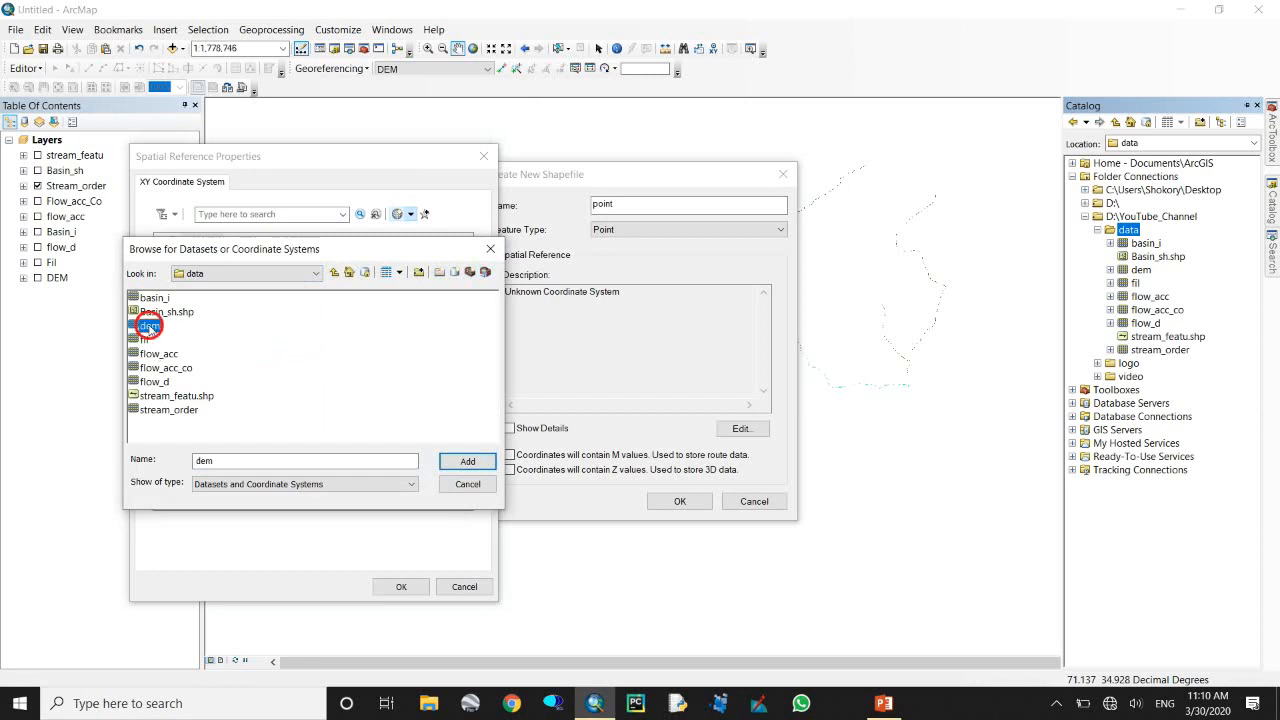
left_click(467, 461)
left_click(401, 587)
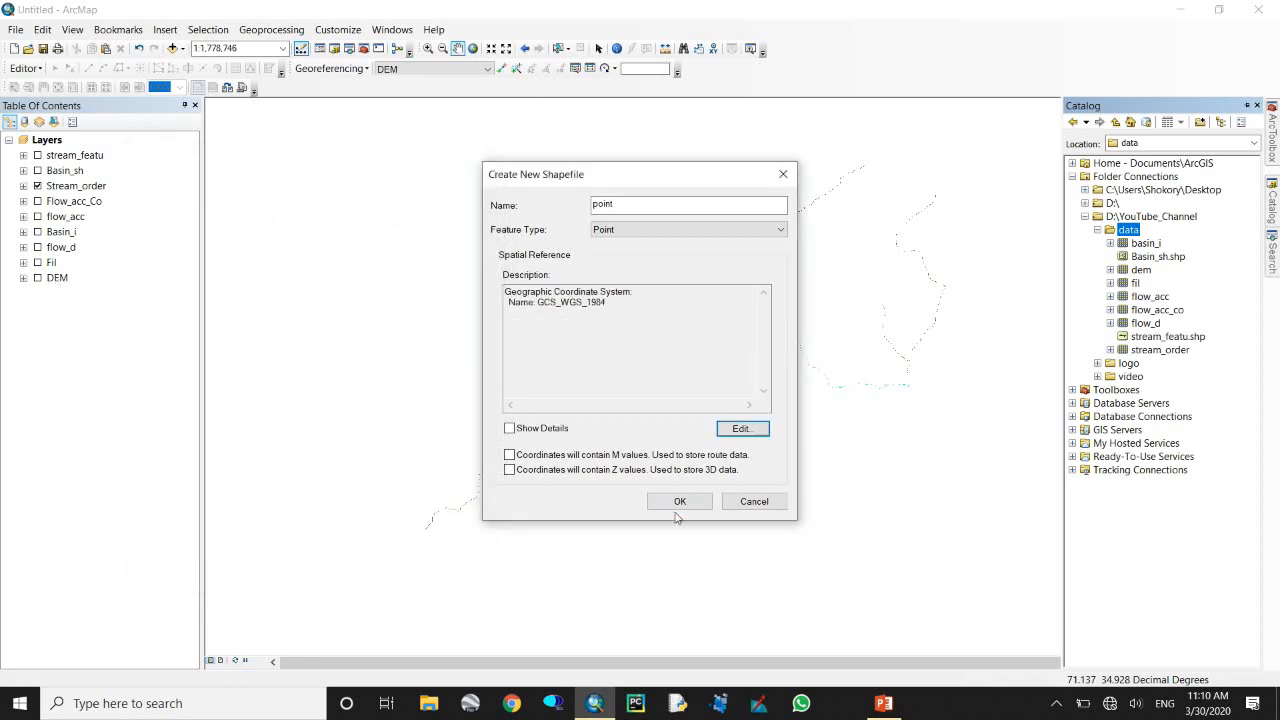
left_click(677, 502)
Start an edit session on the point layer.
left_click(58, 155)
right_click(58, 155)
mouse_move(255, 352)
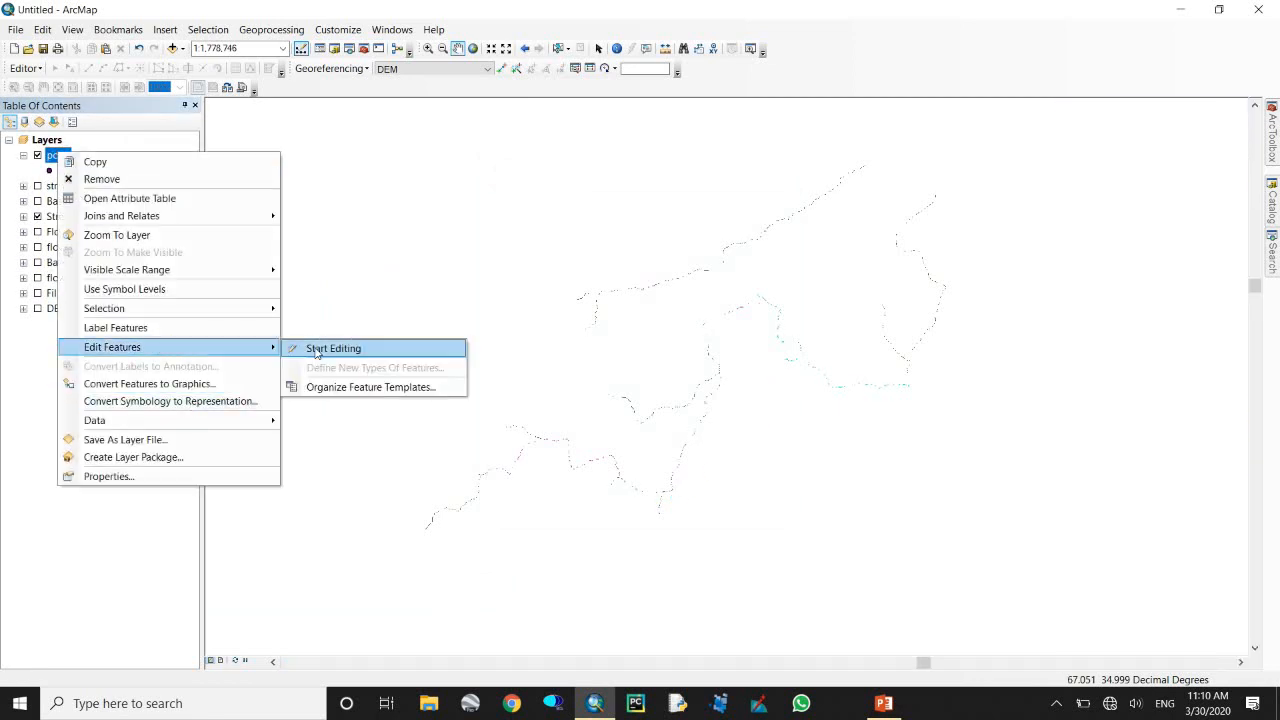
left_click(320, 348)
Change the point layer's symbol to a green circle and reduce its size.
left_click(49, 170)
left_click(358, 388)
left_click(512, 308)
left_click(512, 308)
left_click(512, 308)
left_click(512, 308)
left_click(512, 308)
left_click(512, 308)
left_click(512, 308)
left_click(512, 308)
left_click(512, 308)
left_click(448, 512)
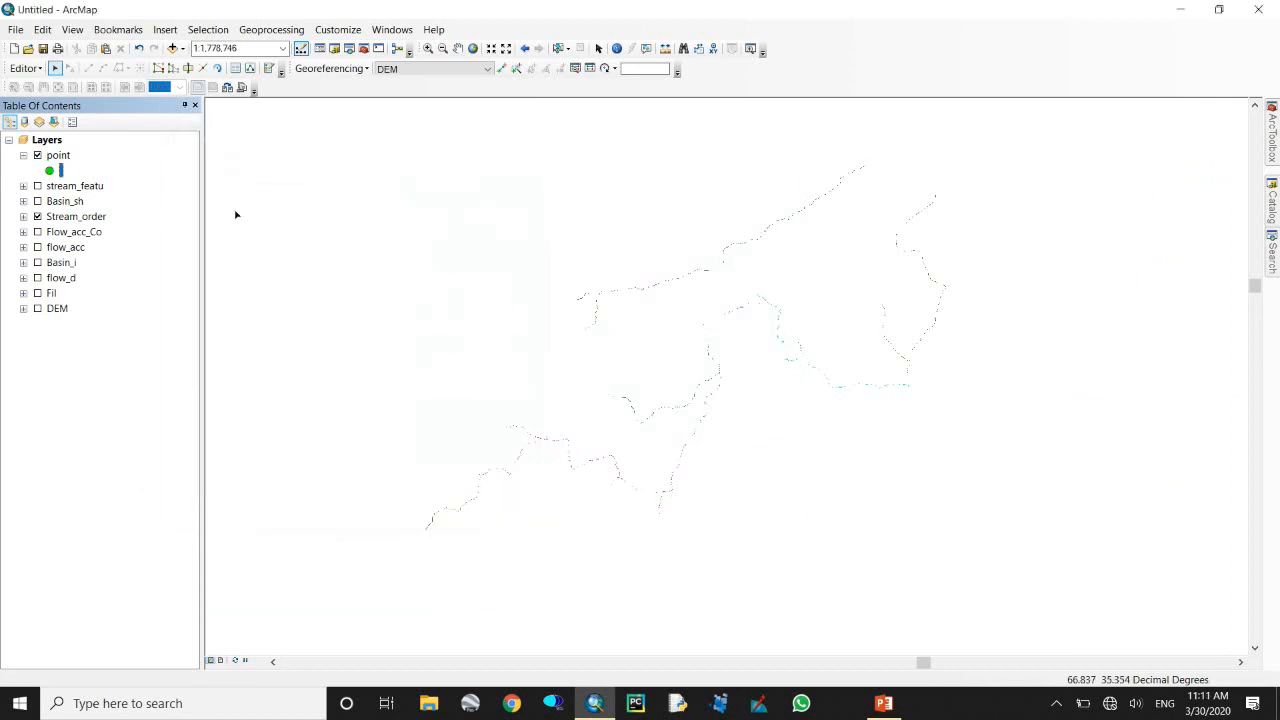
Open Create Features and choose the point template with the Point construction tool.
left_click(27, 70)
left_click(268, 68)
left_click(1130, 174)
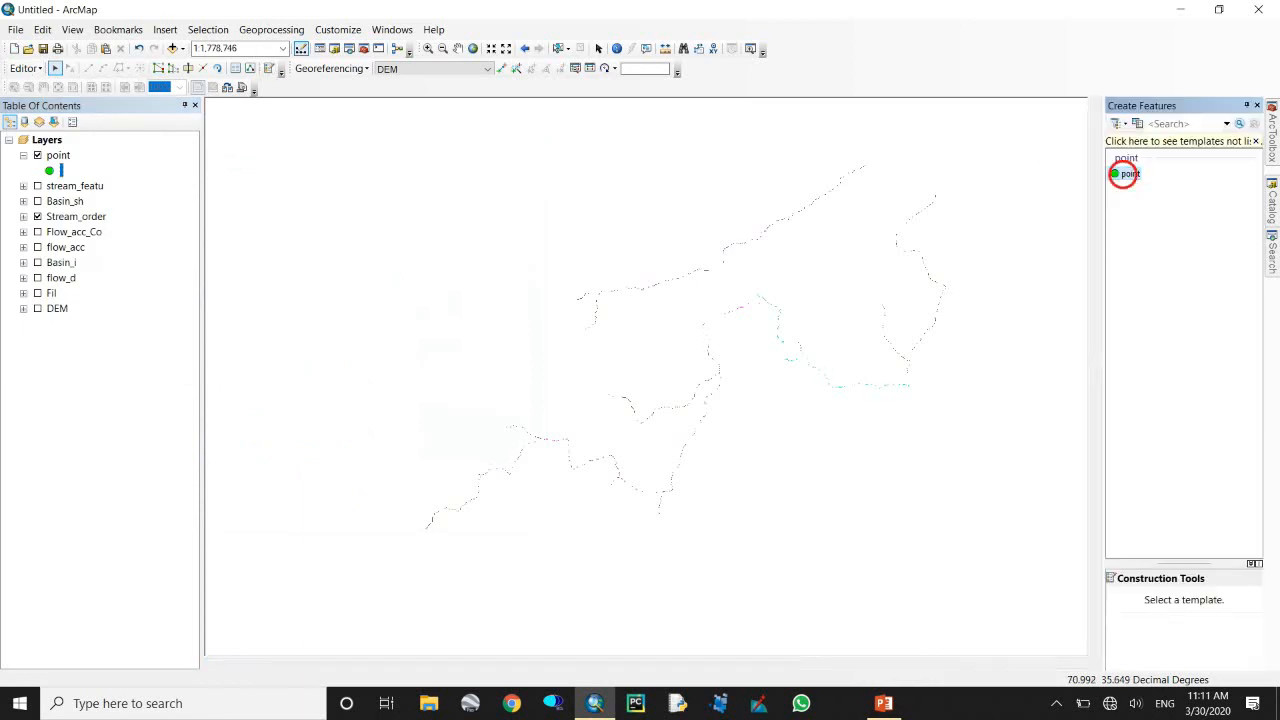
left_click(1191, 600)
left_click(797, 409)
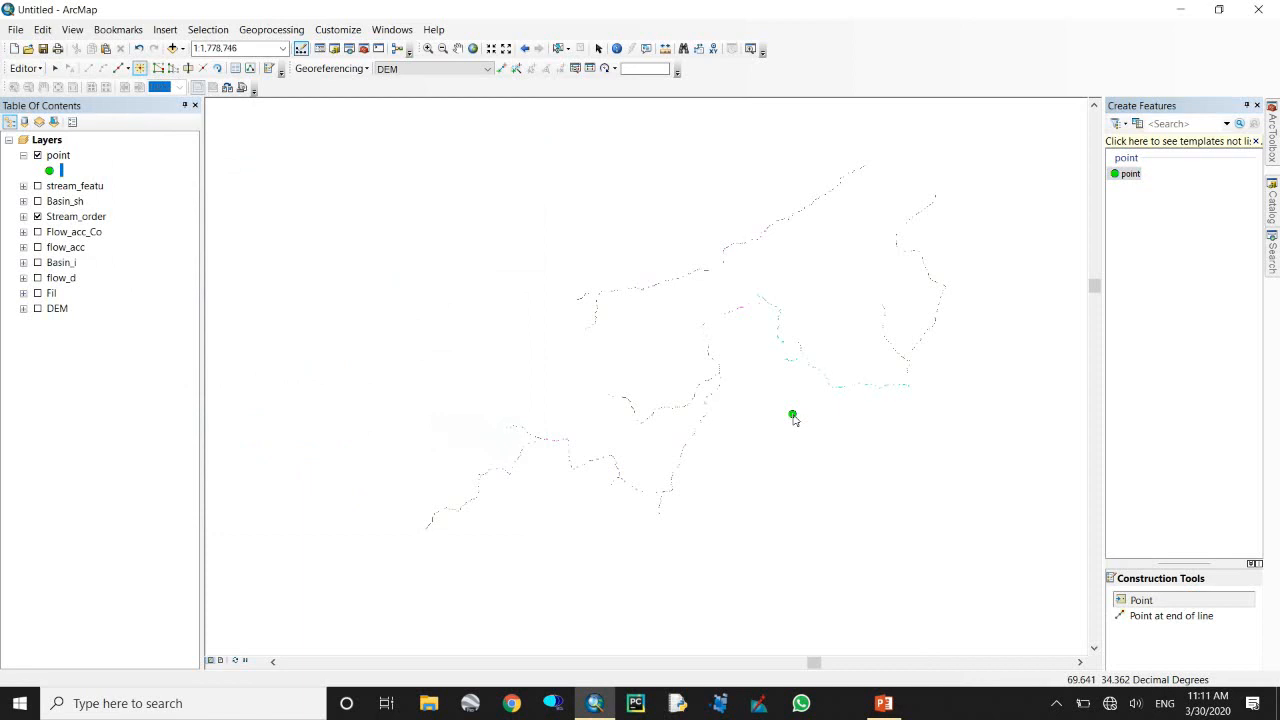
Recolor the order 1 class of the Stream_order layer with a black fill.
scroll(435, 545, "down", 2)
scroll(577, 471, "down", 2)
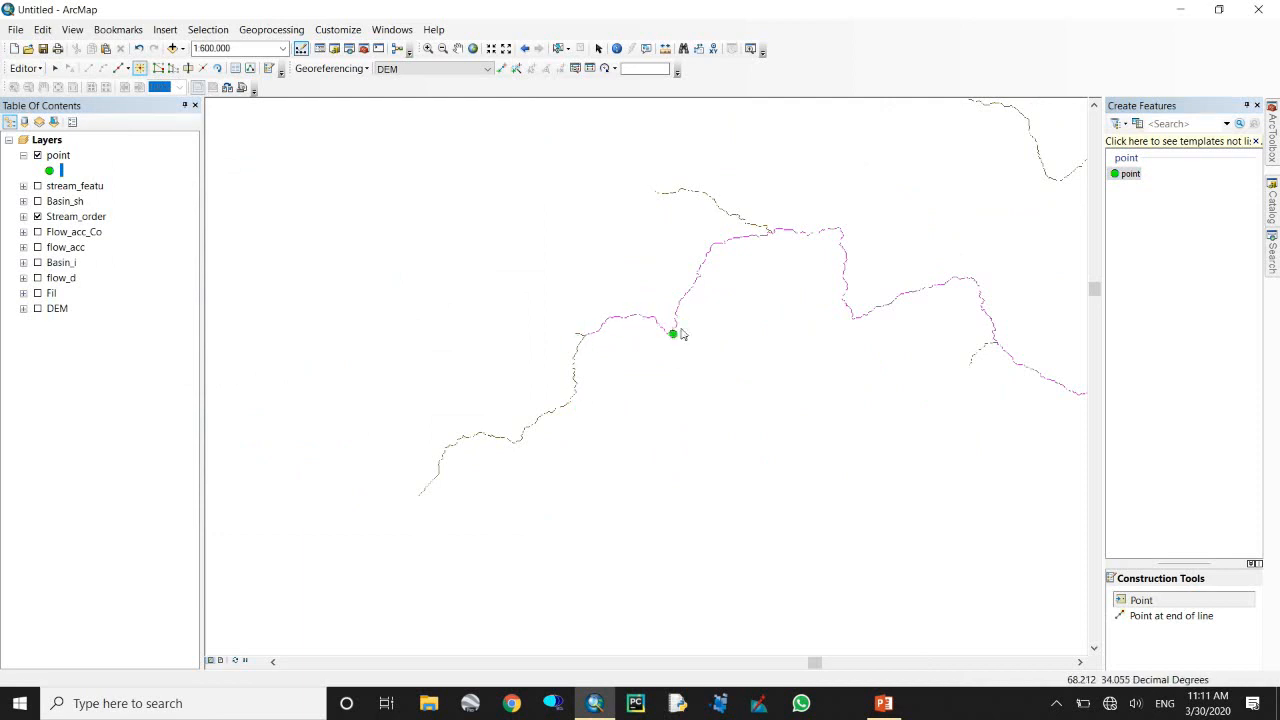
left_click(458, 48)
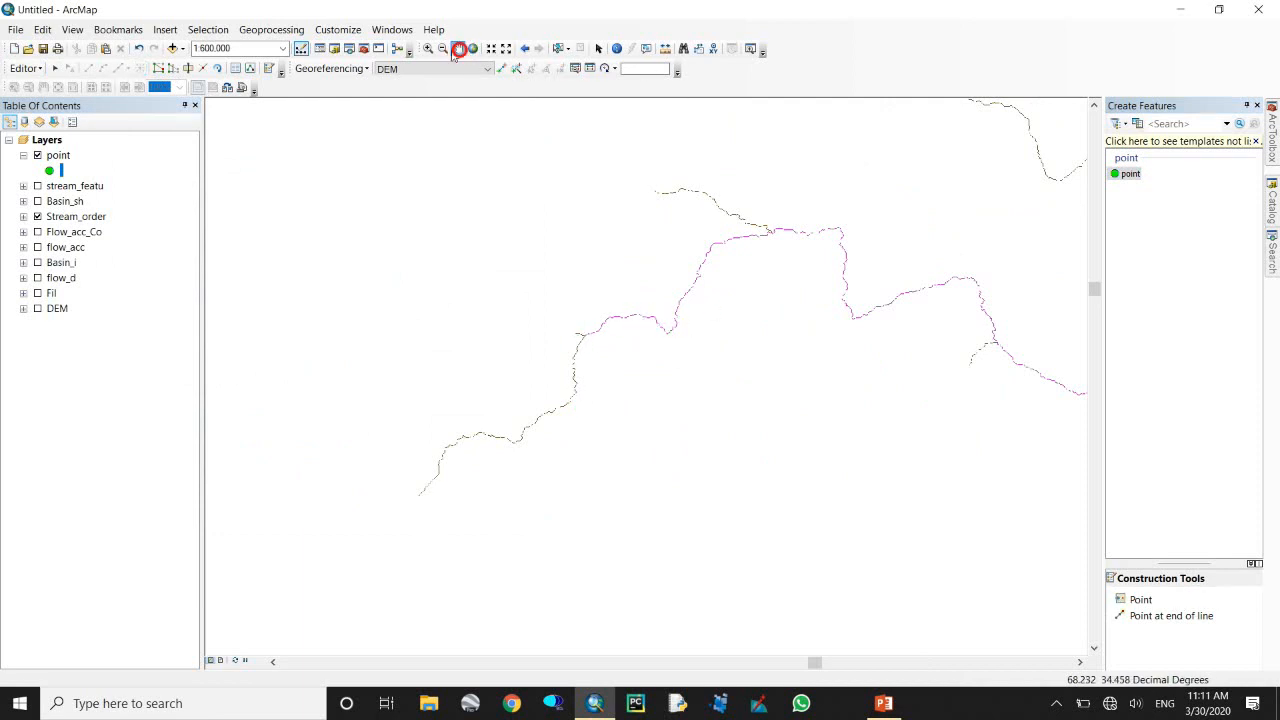
left_click(23, 217)
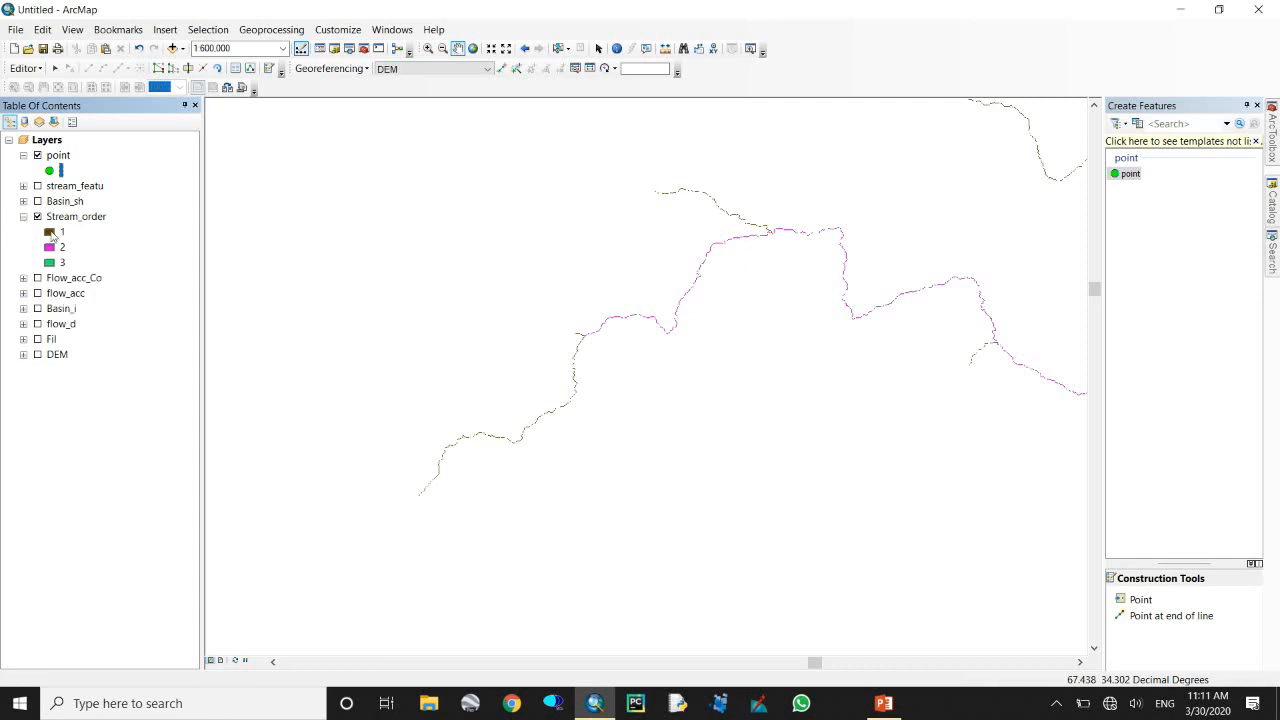
double_click(52, 234)
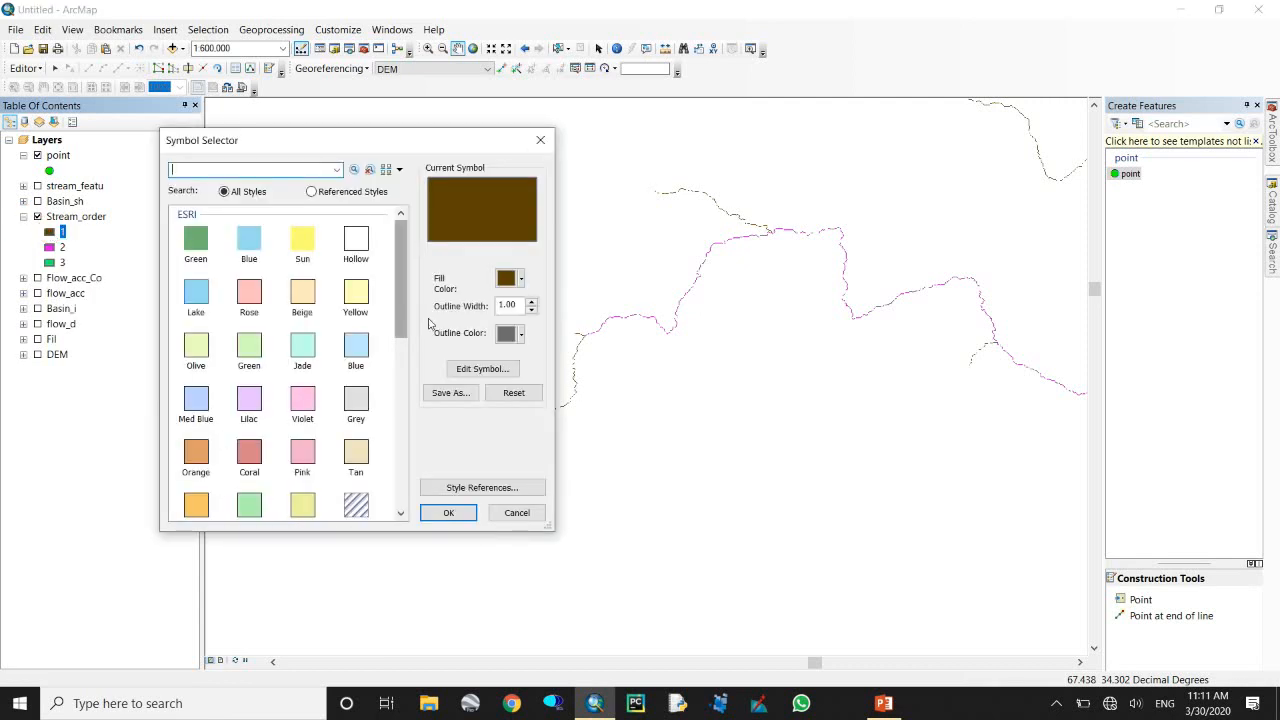
scroll(312, 390, "down", 5)
left_click(508, 279)
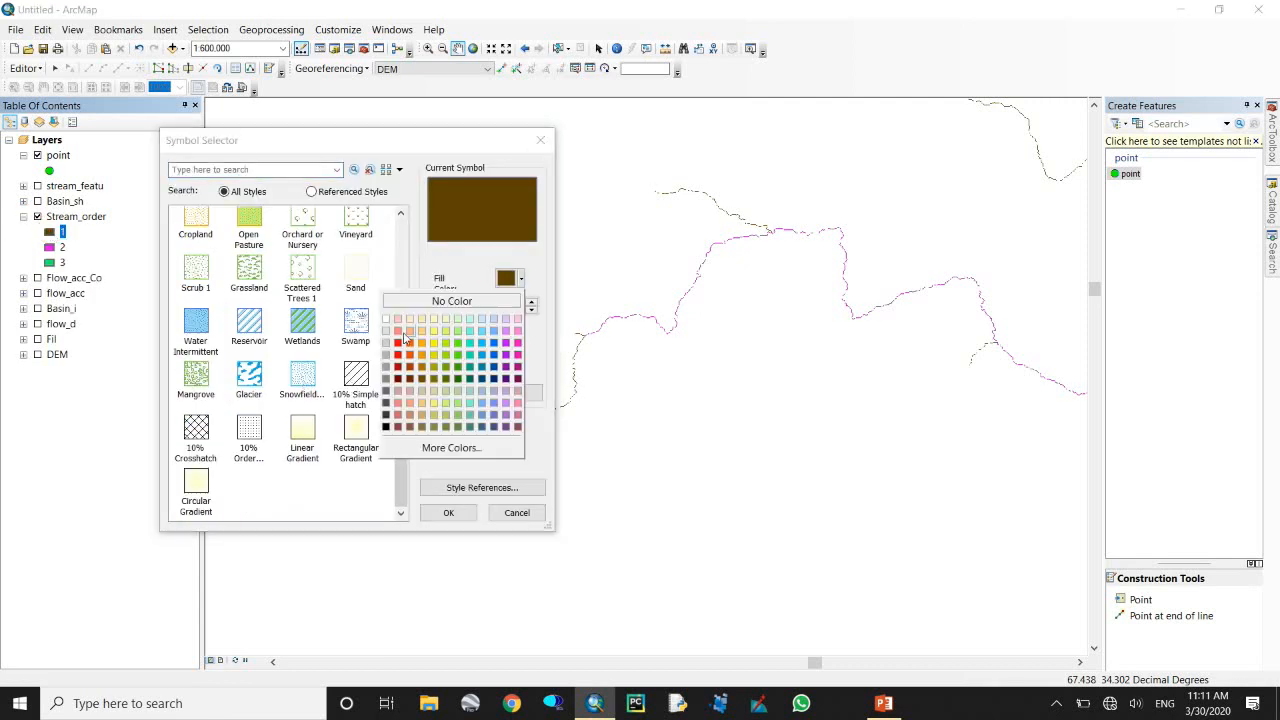
left_click(385, 427)
left_click(448, 512)
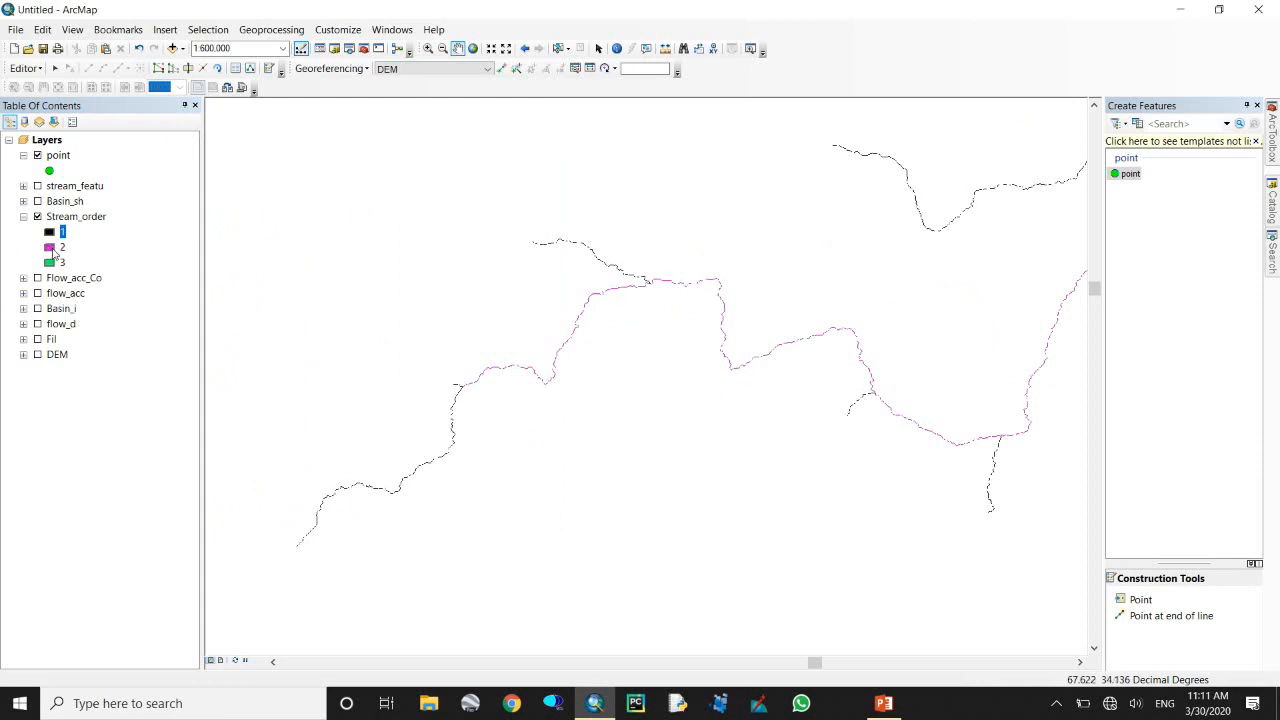
Examine the Stream_order network and its junctions between streams of order 1, 2 and 3.
scroll(475, 405, "up", 2)
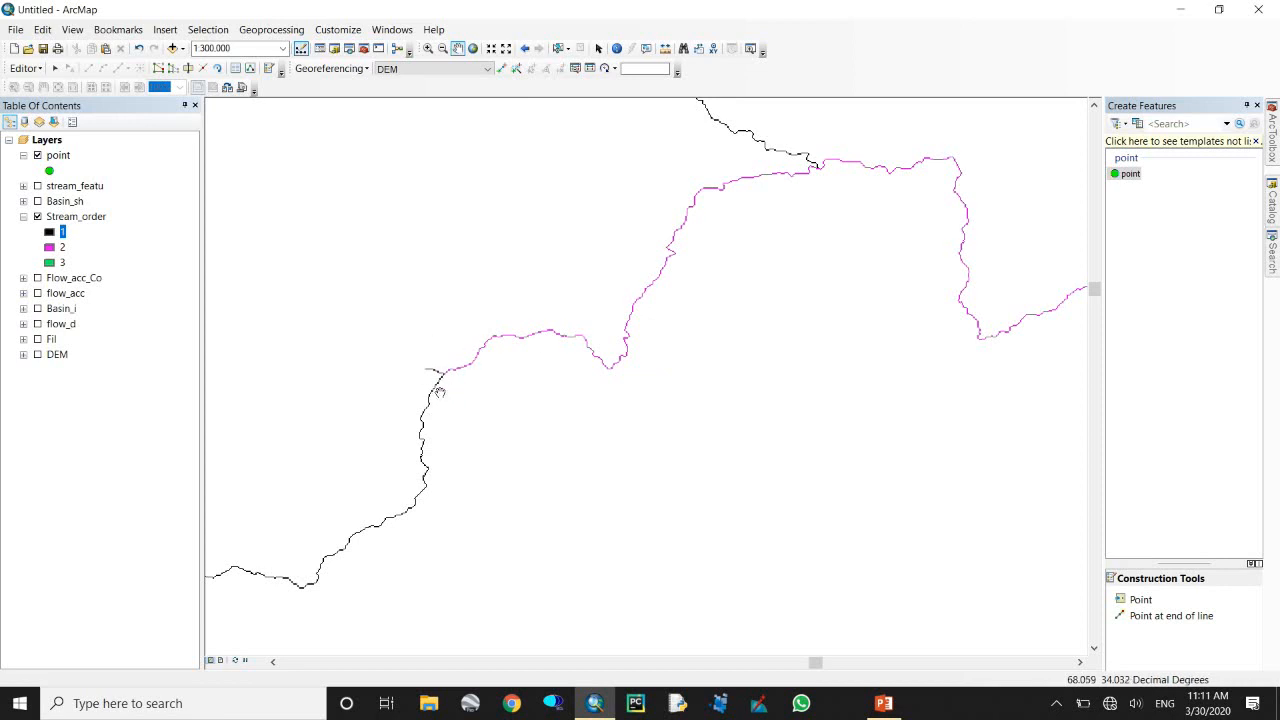
left_click_drag(825, 221, 697, 337)
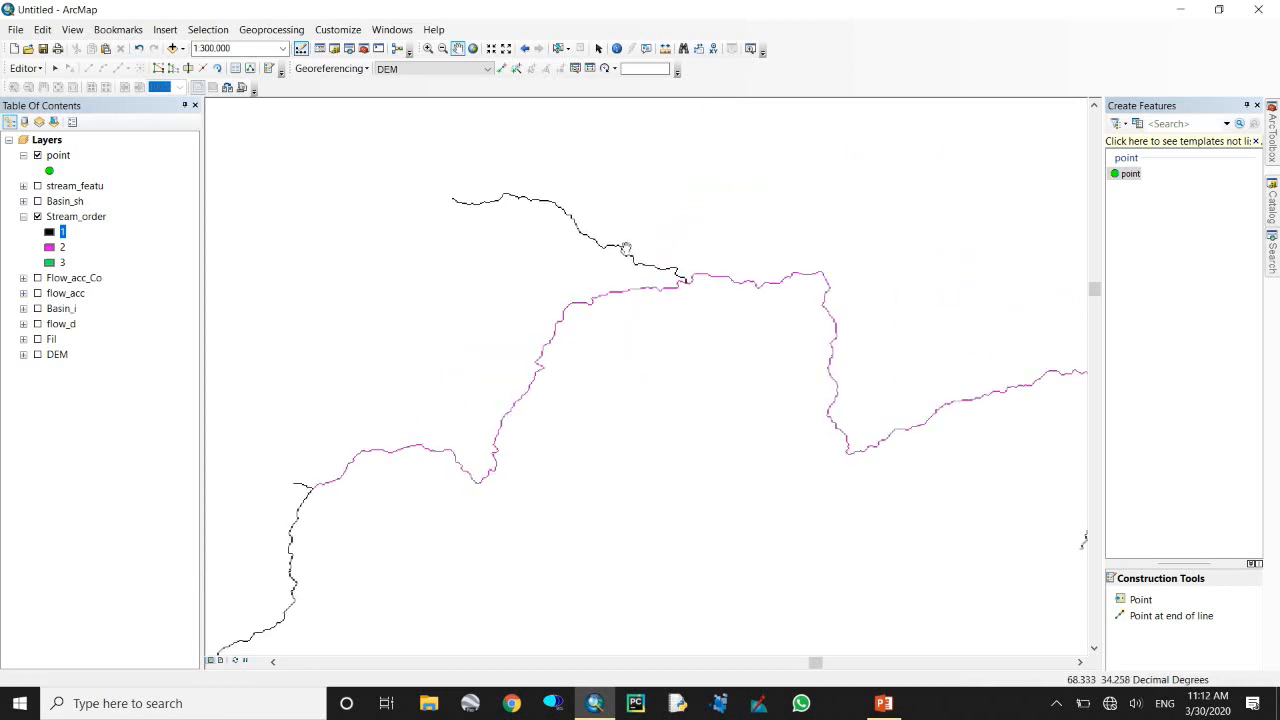
left_click_drag(813, 380, 172, 342)
left_click_drag(612, 462, 506, 320)
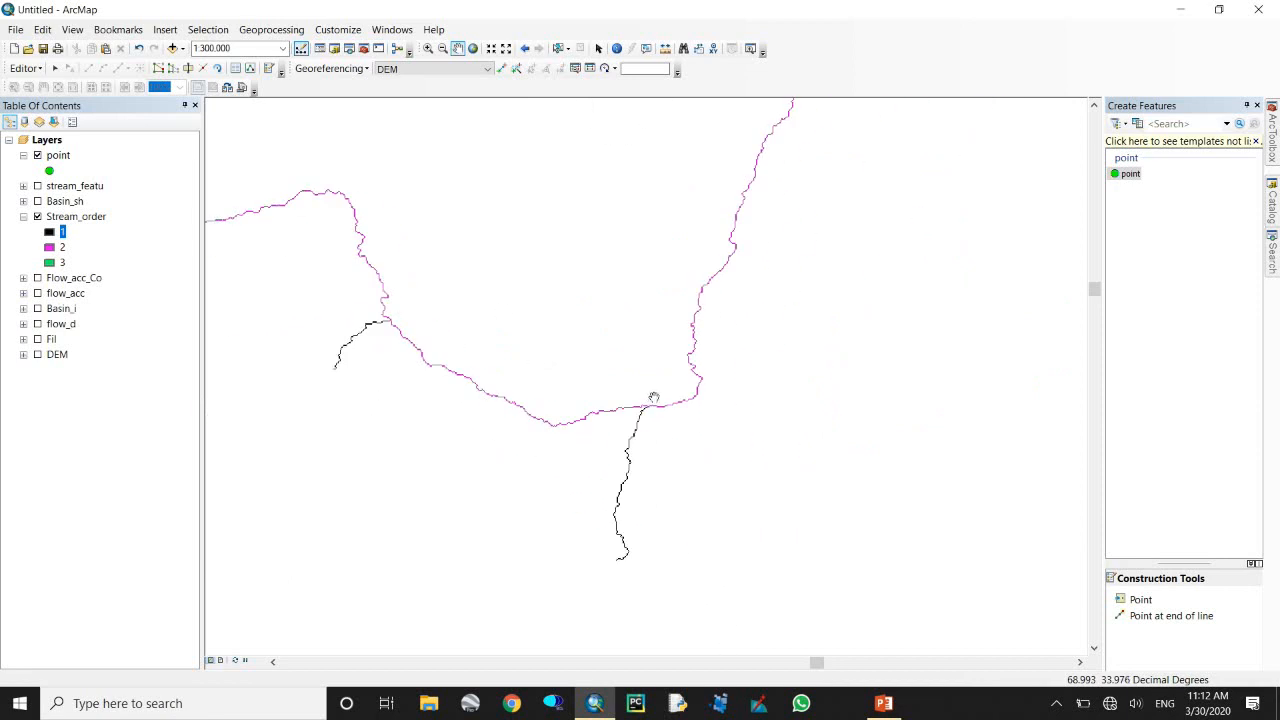
scroll(649, 390, "up", 5)
scroll(563, 477, "down", 3)
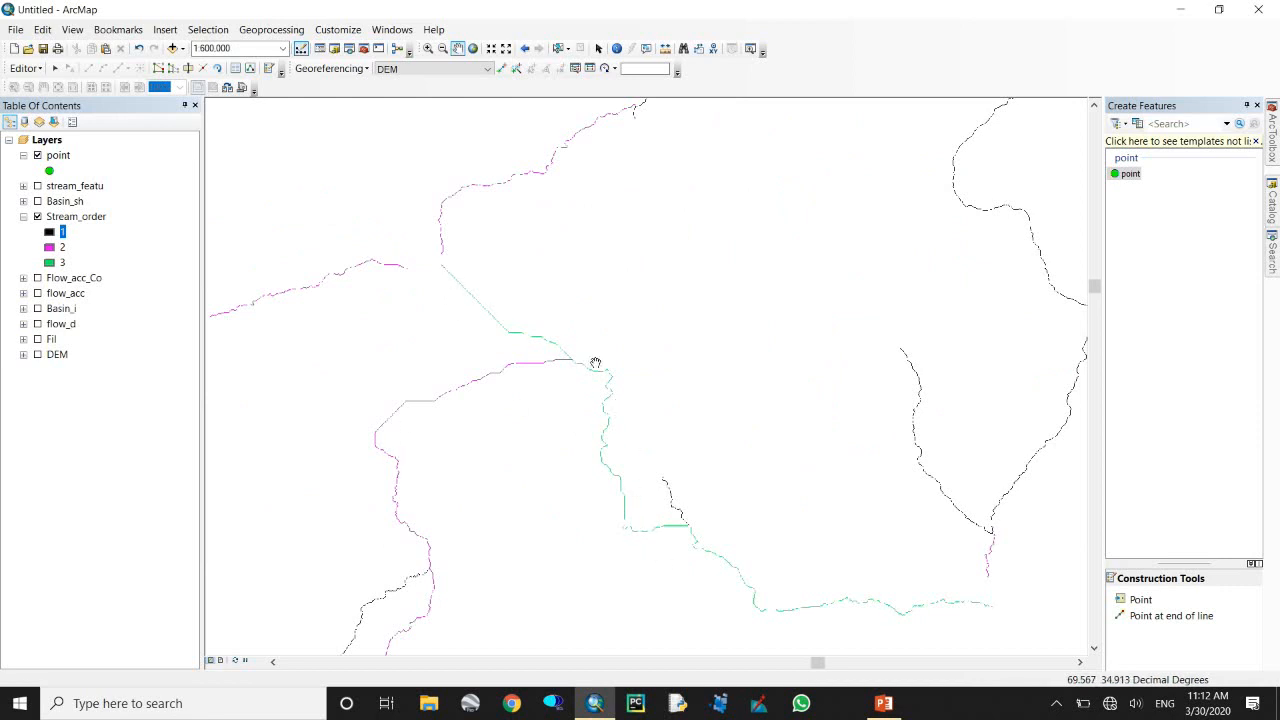
left_click_drag(546, 382, 857, 286)
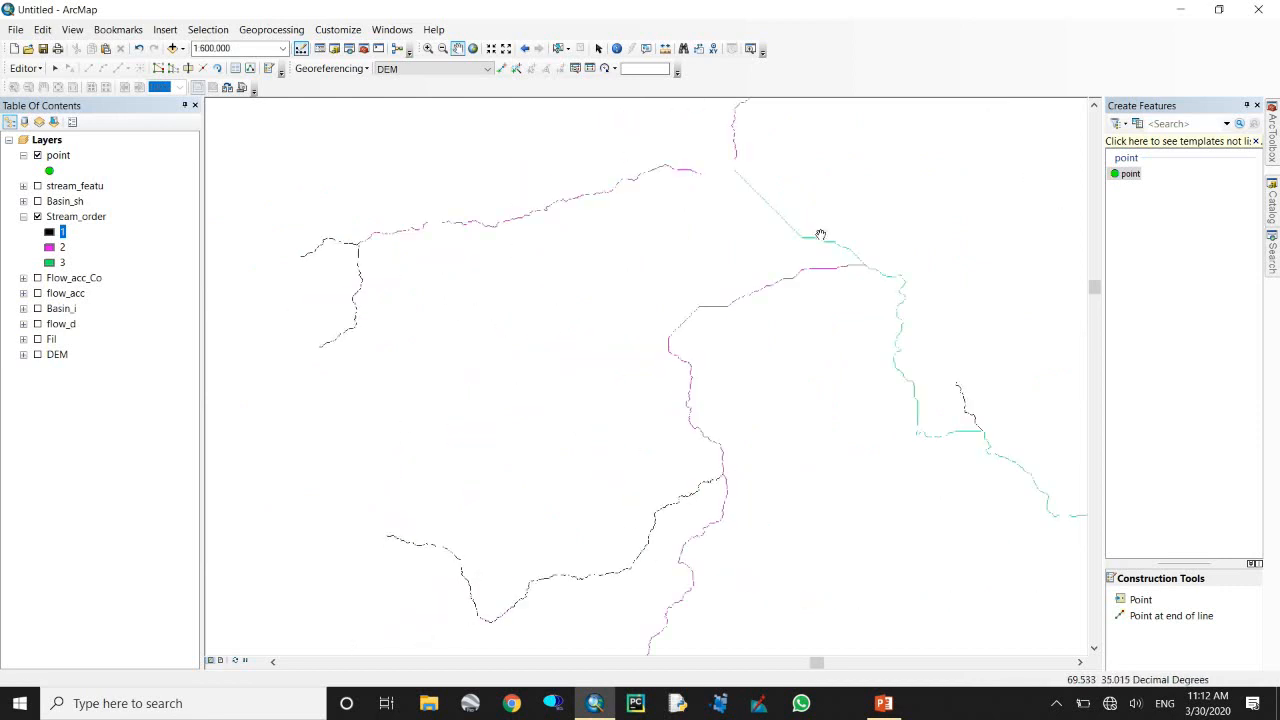
left_click_drag(660, 620, 697, 520)
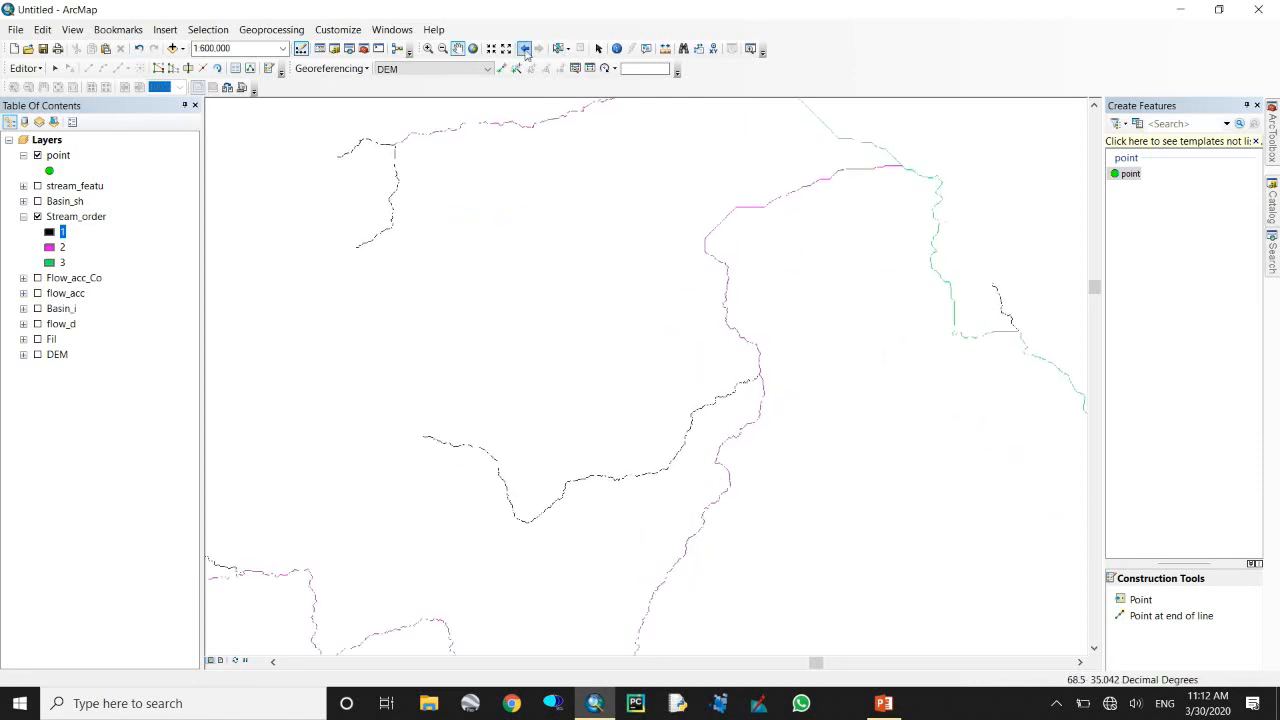
left_click(473, 48)
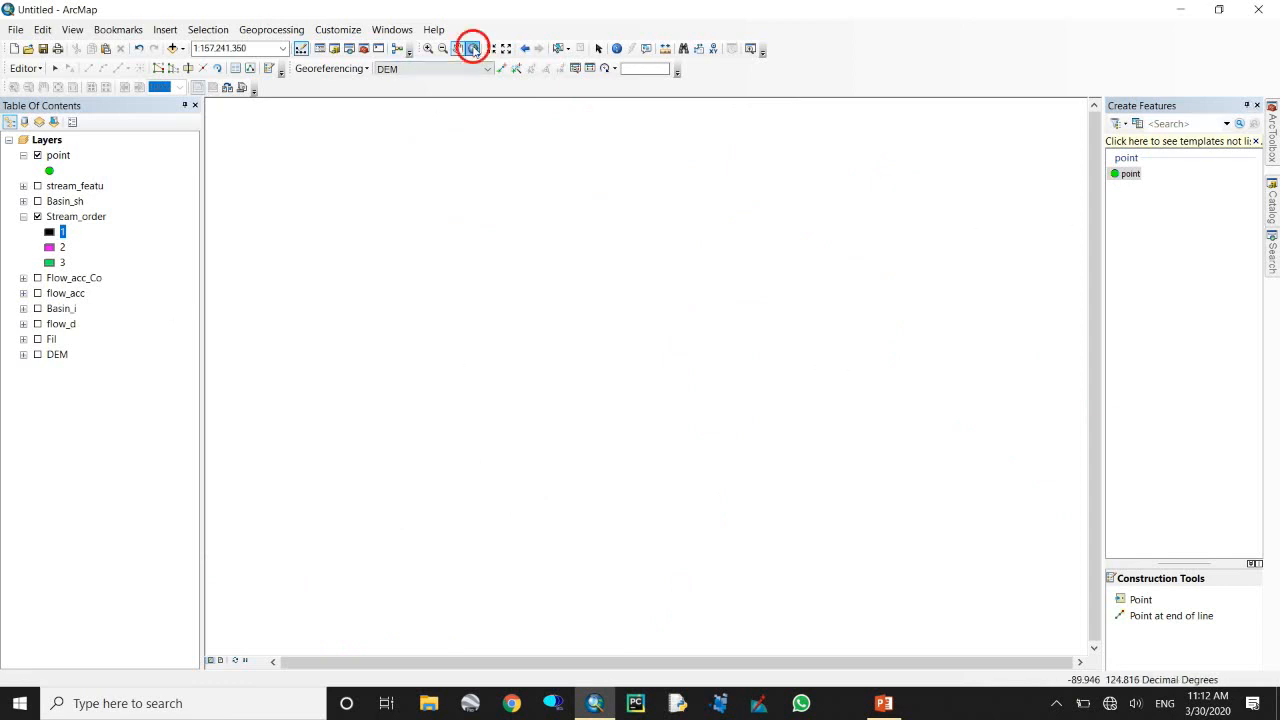
left_click_drag(676, 383, 617, 413)
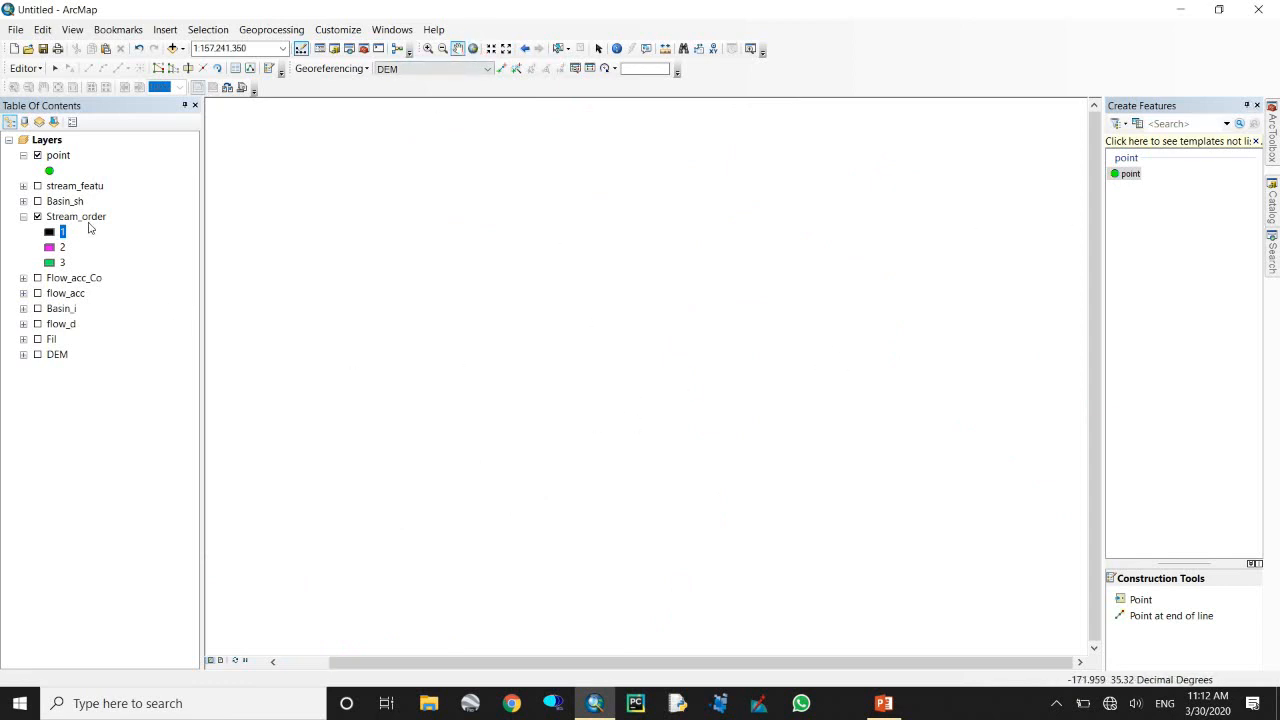
Show the full extent of Stream_order and place points at the southwestern junction where the order 1 streams meet the order 2 stream.
right_click(86, 217)
left_click(145, 300)
left_click_drag(600, 498, 623, 391)
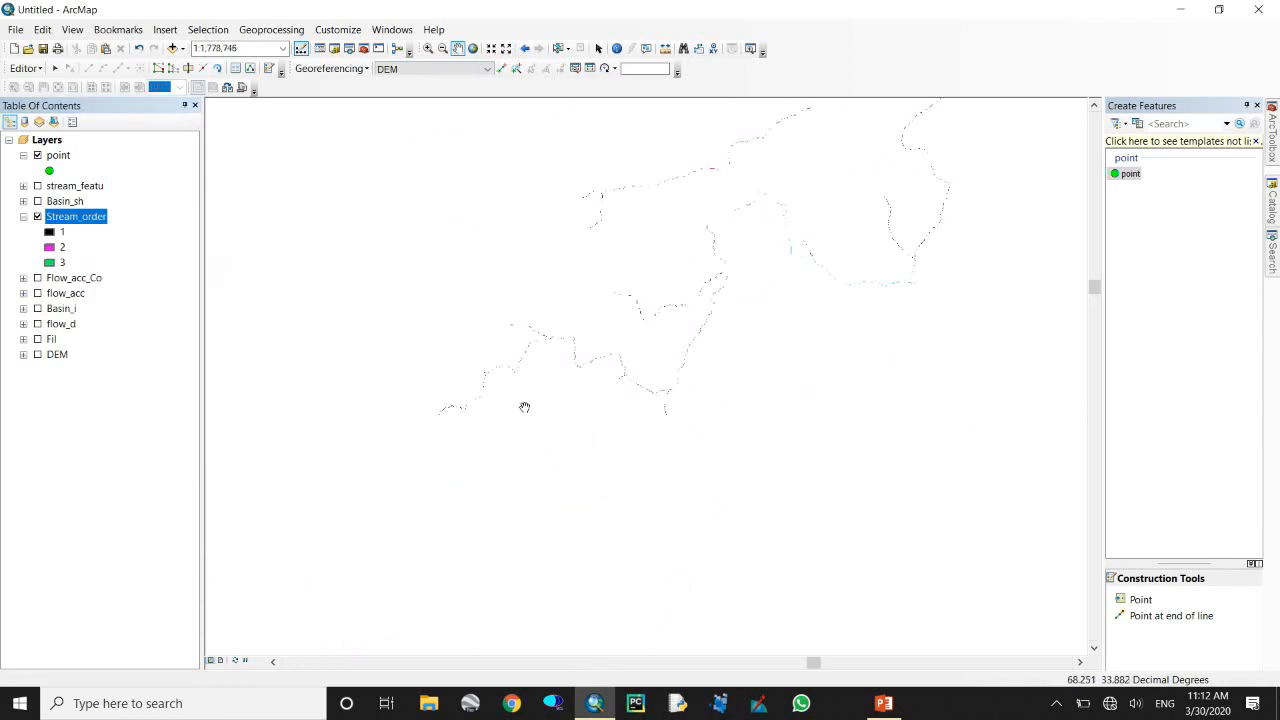
scroll(480, 437, "up", 3)
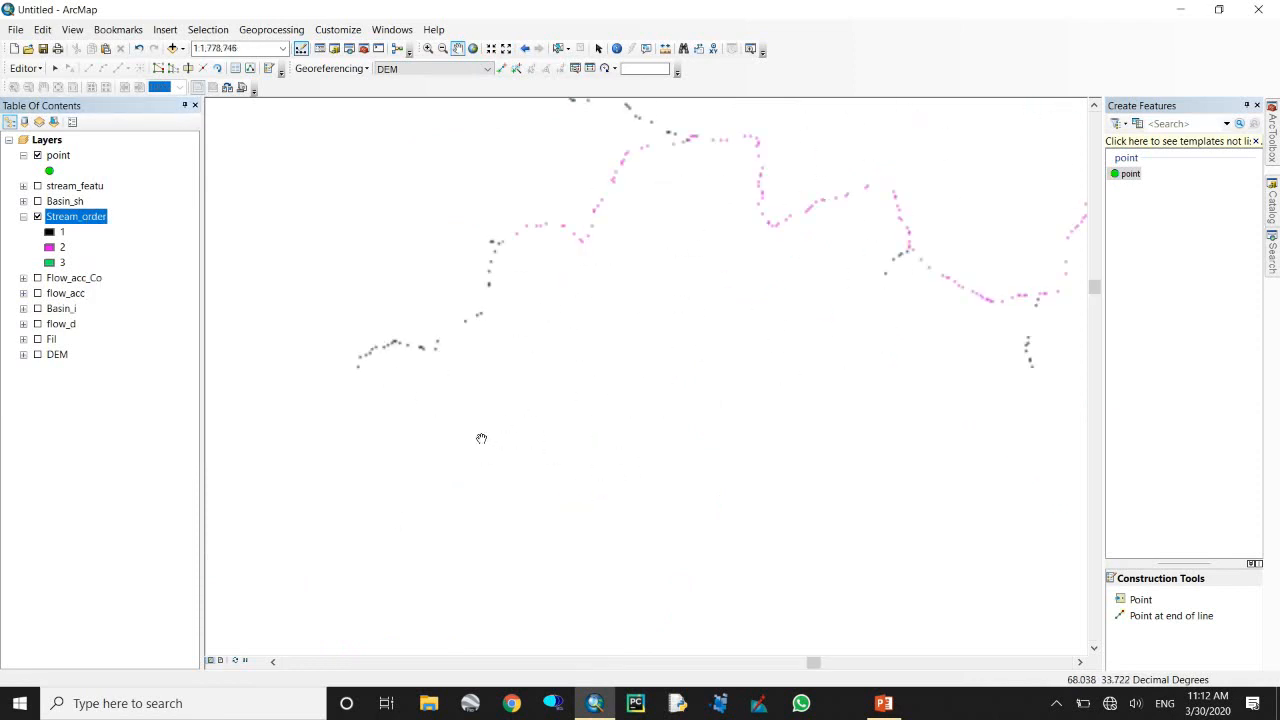
scroll(480, 400, "up", 5)
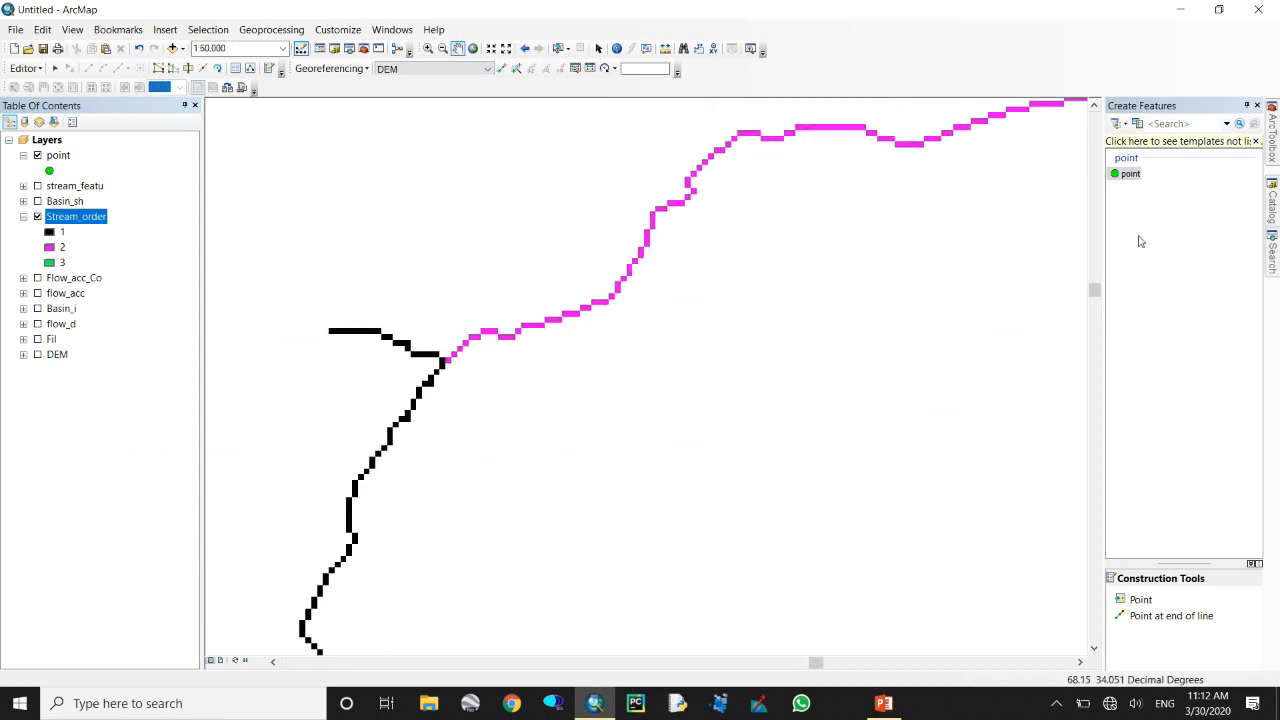
left_click(1140, 600)
scroll(430, 350, "up", 2)
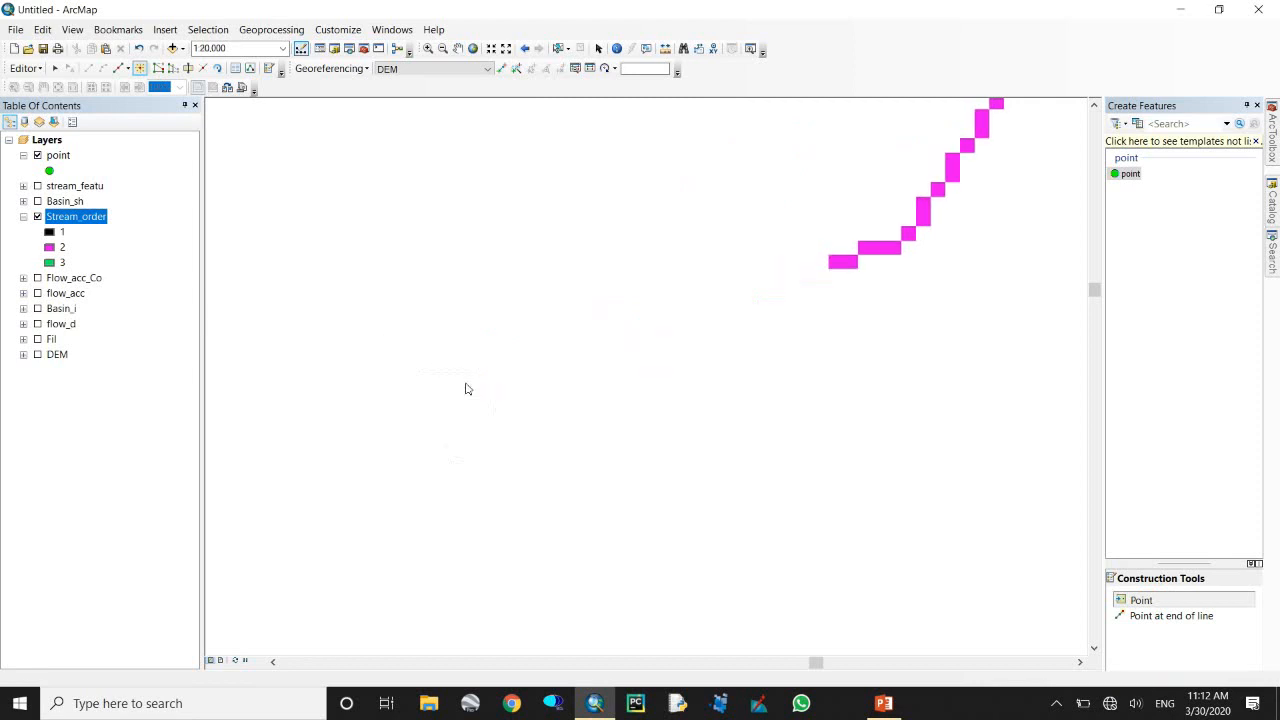
left_click(464, 380)
left_click(587, 424)
Place points at the adjacent junction to the northeast, where the order 1 tributary joins the order 2 stream.
scroll(590, 443, "down", 2)
scroll(760, 364, "down", 4)
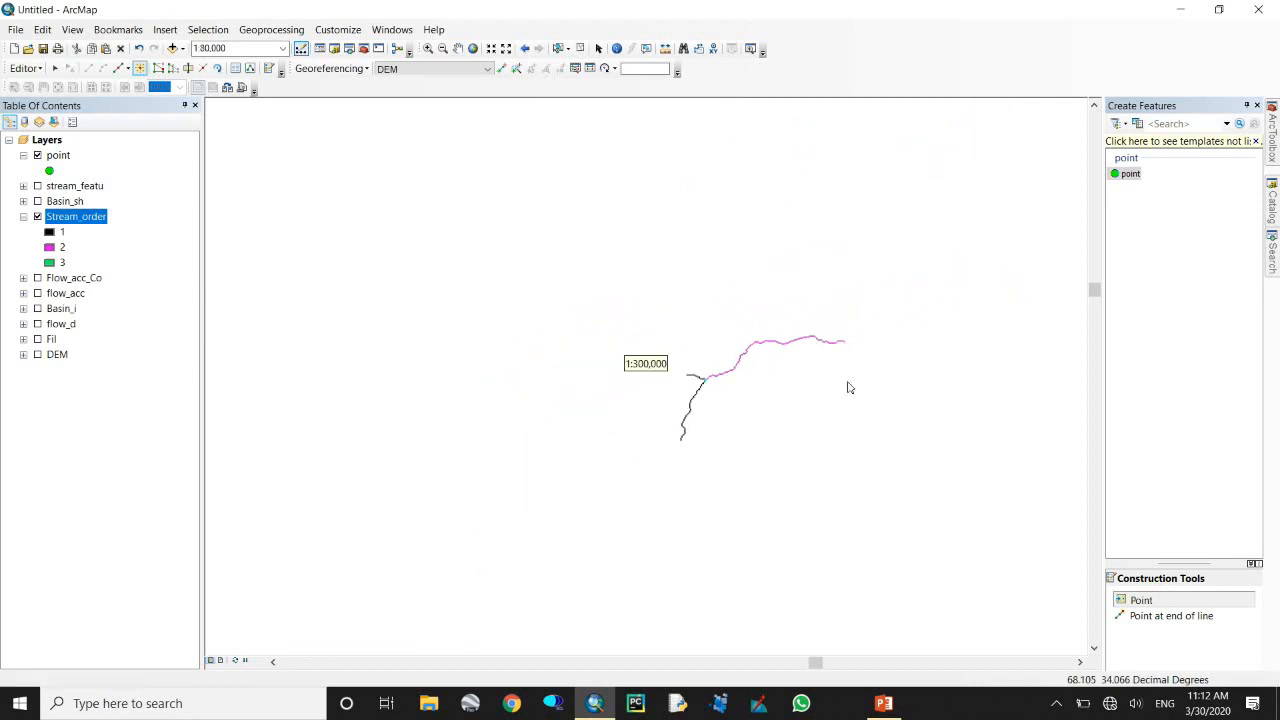
scroll(617, 277, "up", 5)
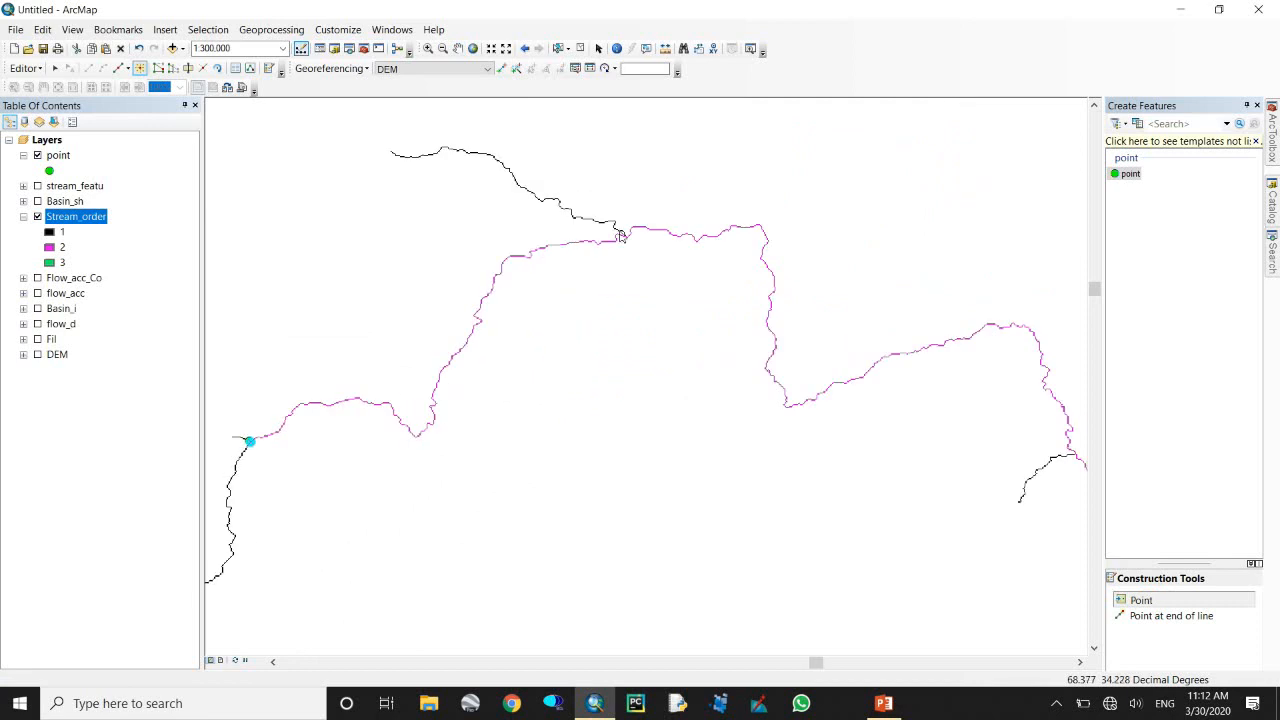
scroll(620, 237, "up", 3)
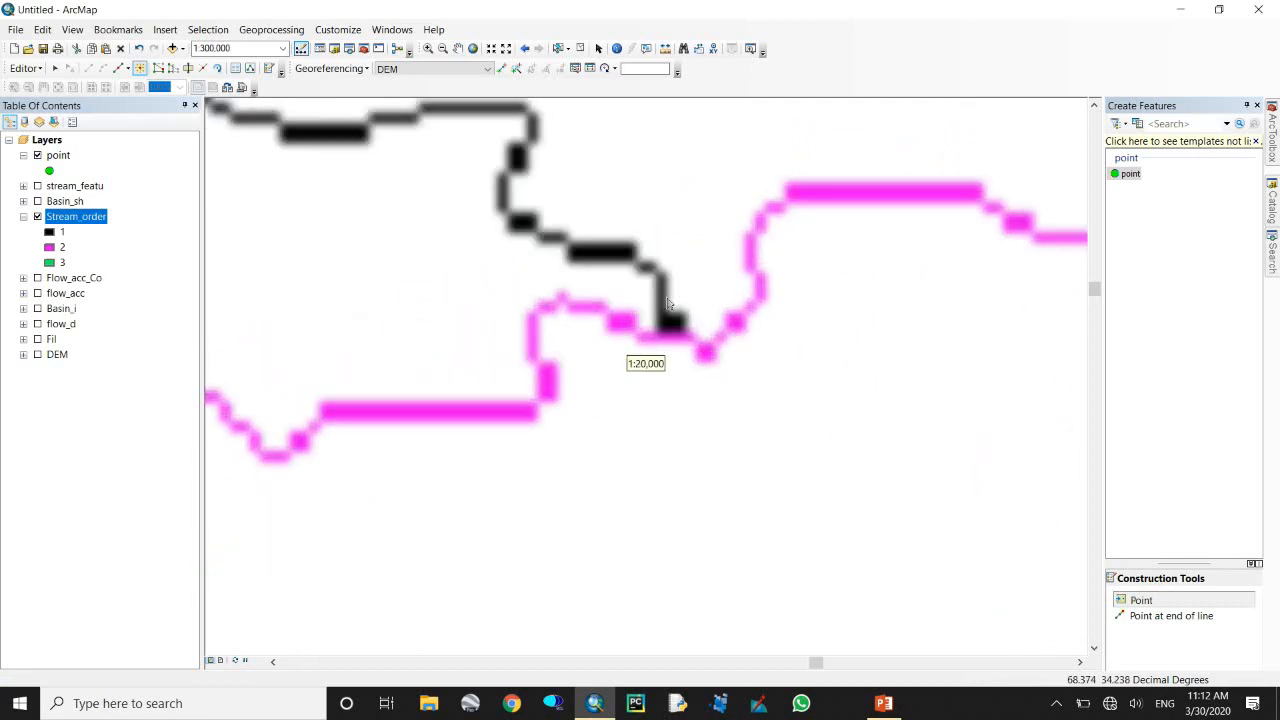
left_click(688, 342)
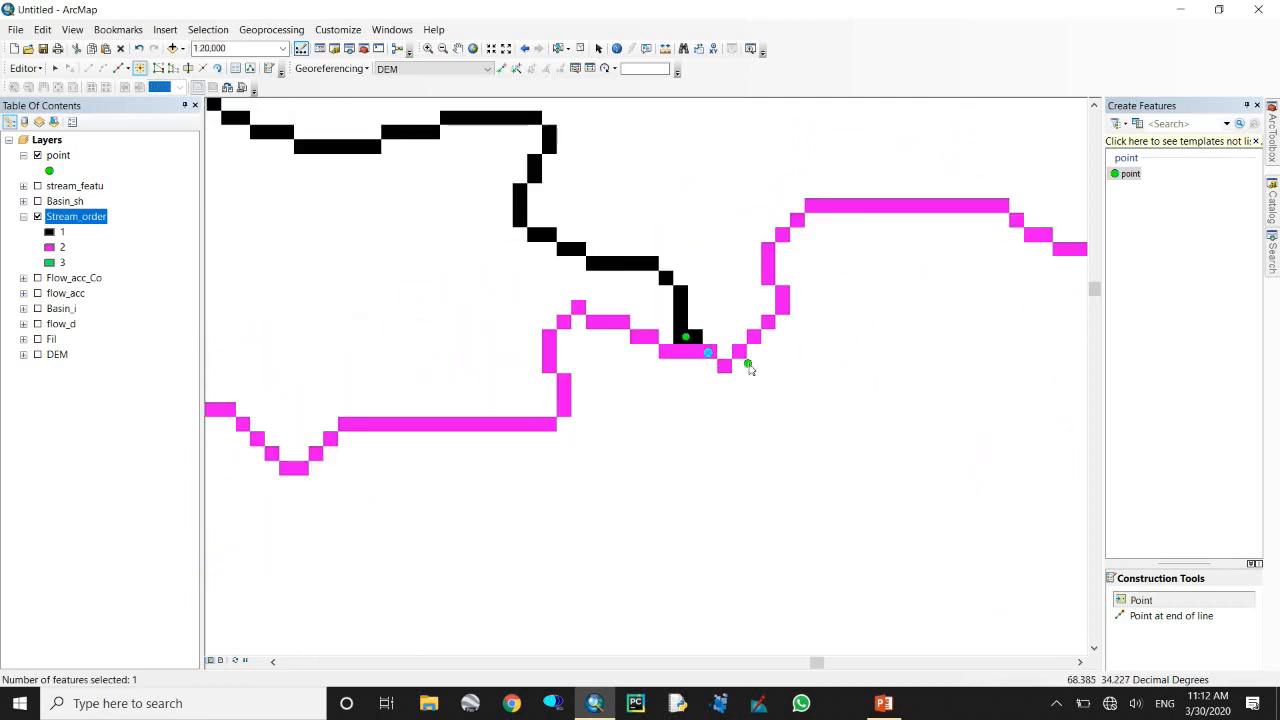
Place a point at the end of the short order 1 tributary joining the order 2 stream farther southeast.
scroll(754, 370, "down", 5)
scroll(893, 400, "down", 3)
scroll(893, 413, "down", 3)
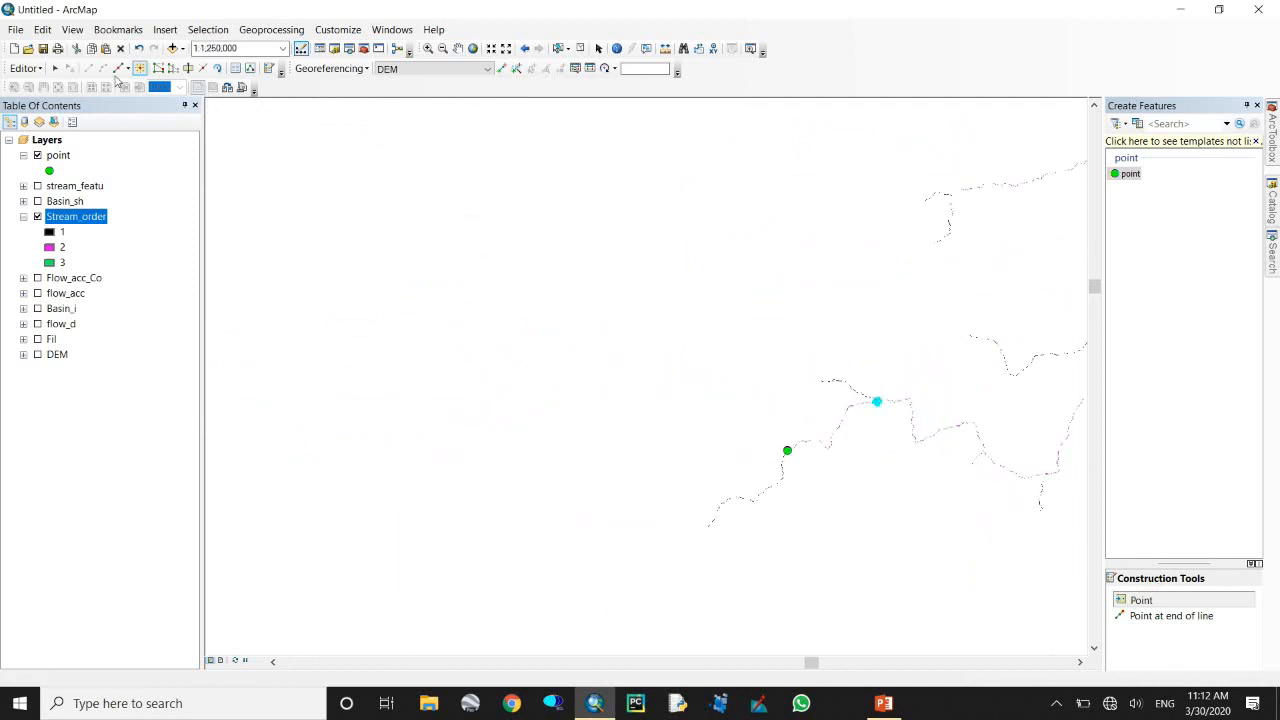
left_click(457, 50)
left_click_drag(920, 403, 537, 460)
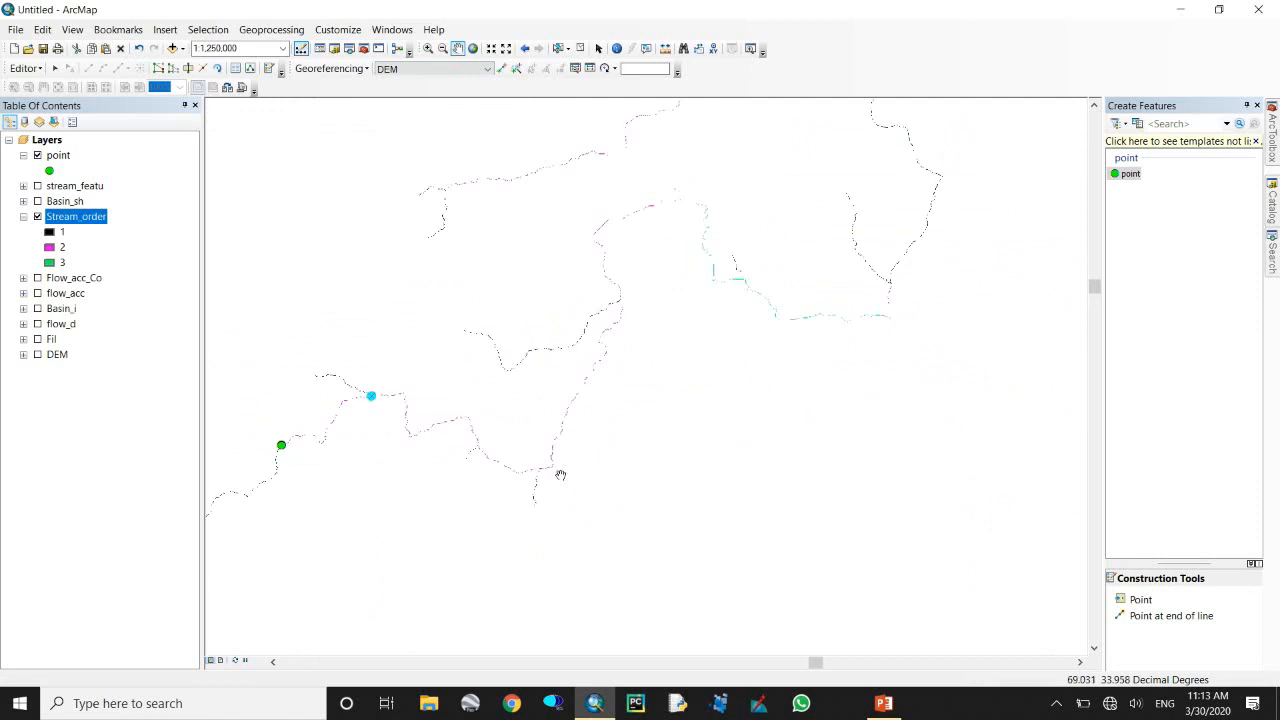
scroll(532, 492, "up", 2)
scroll(532, 492, "up", 5)
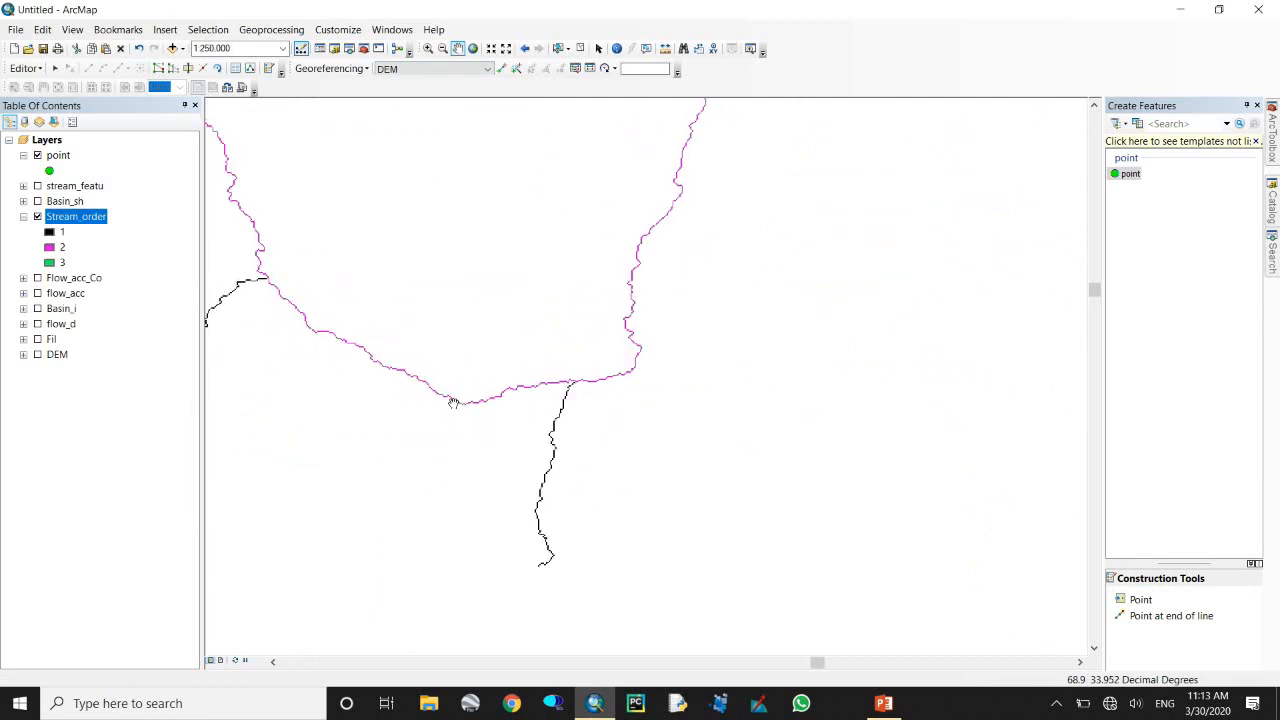
scroll(388, 302, "up", 2)
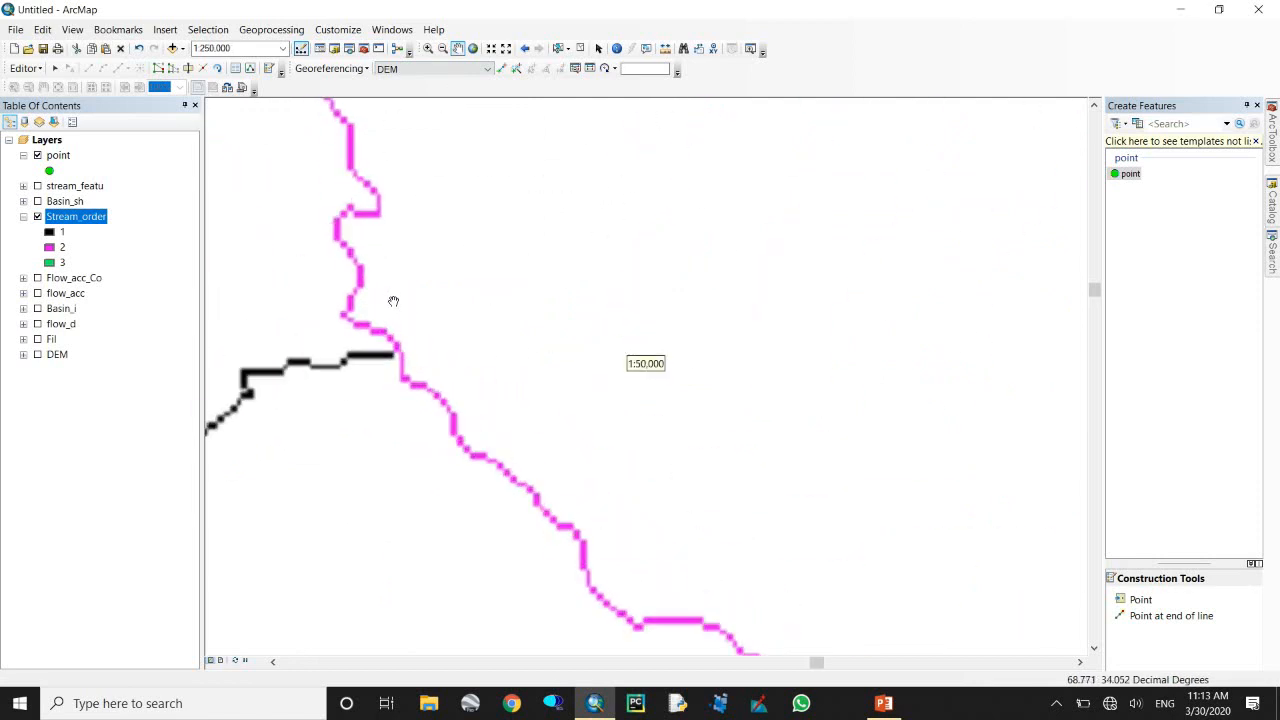
left_click(1130, 174)
scroll(380, 337, "up", 3)
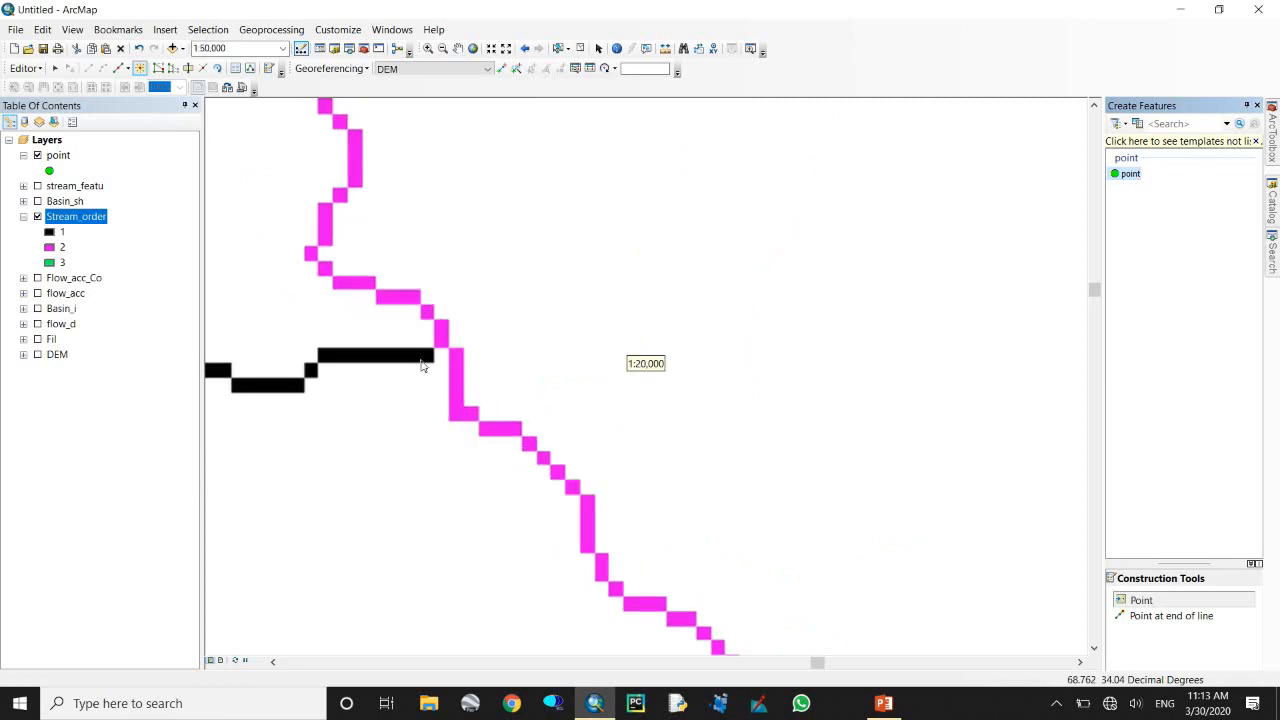
left_click(423, 360)
scroll(503, 409, "down", 6)
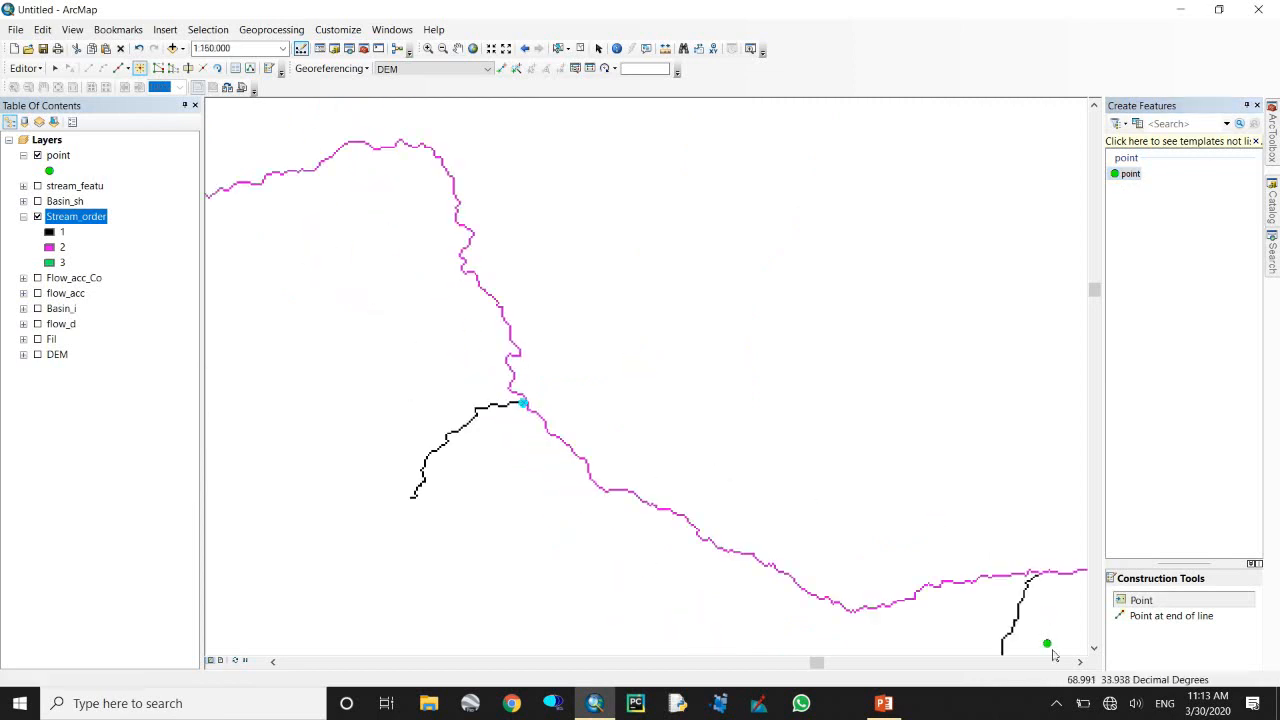
left_click(1057, 703)
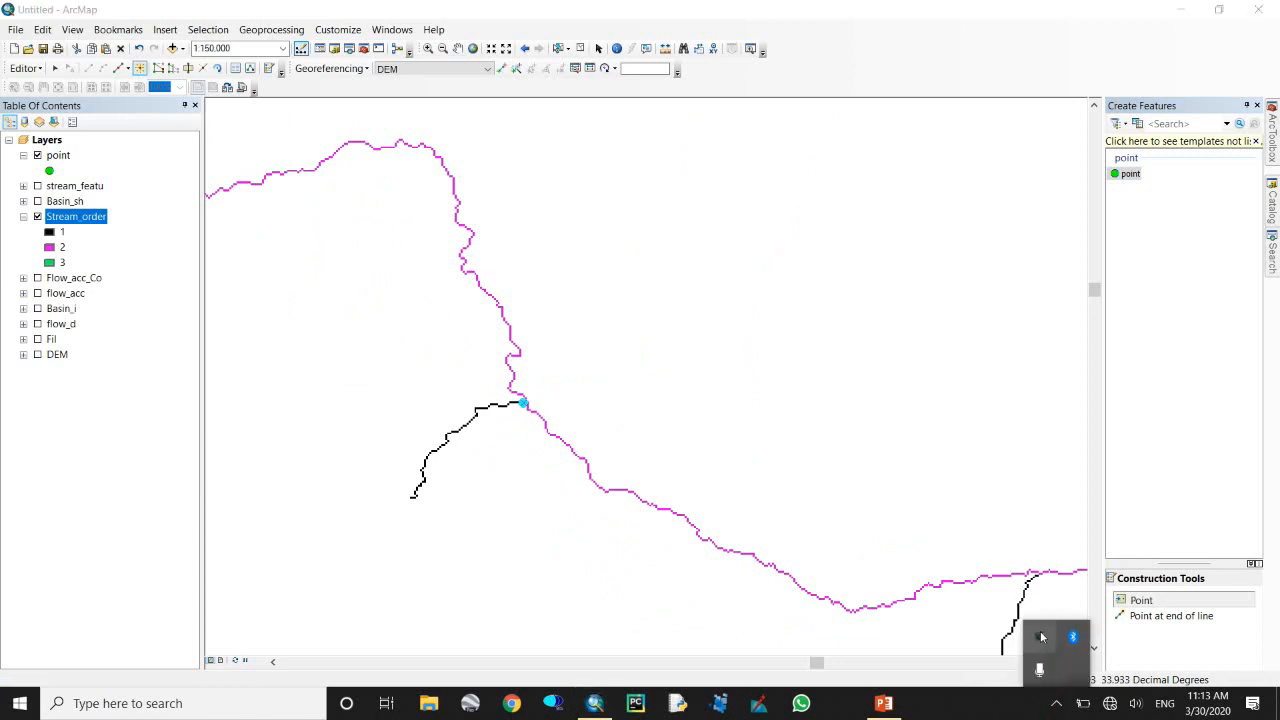
right_click(1040, 634)
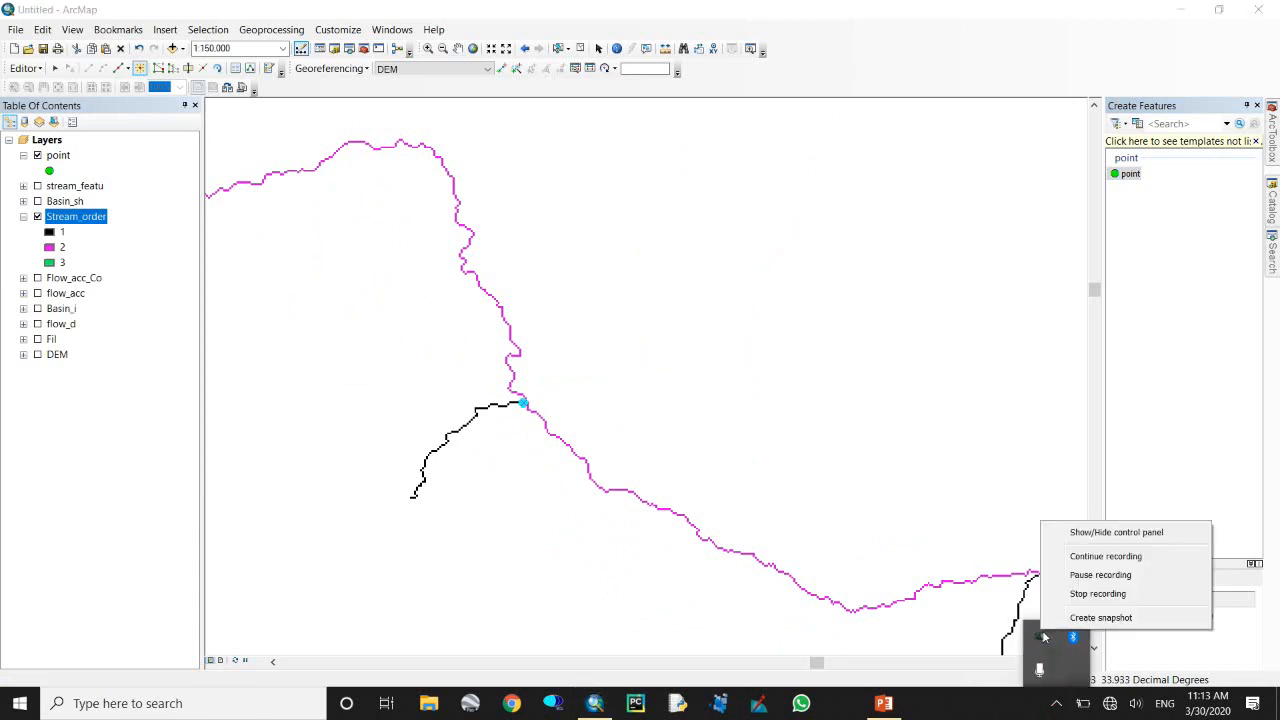
left_click(1088, 576)
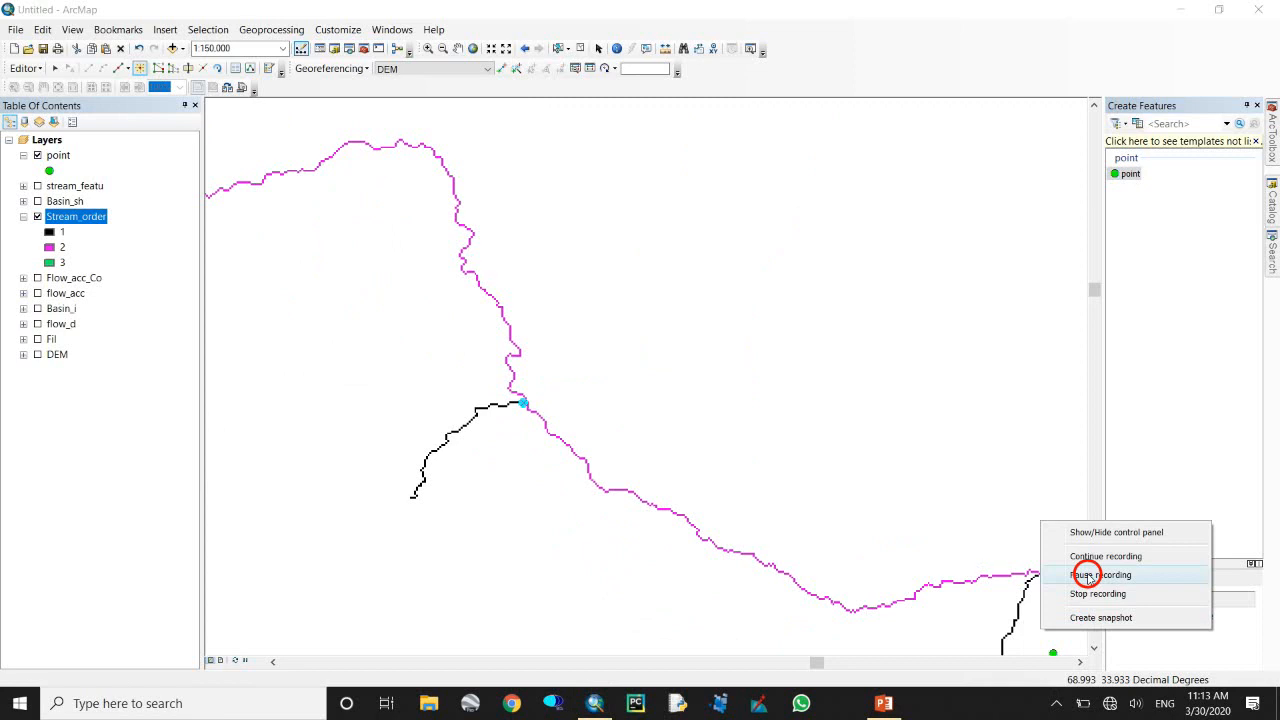
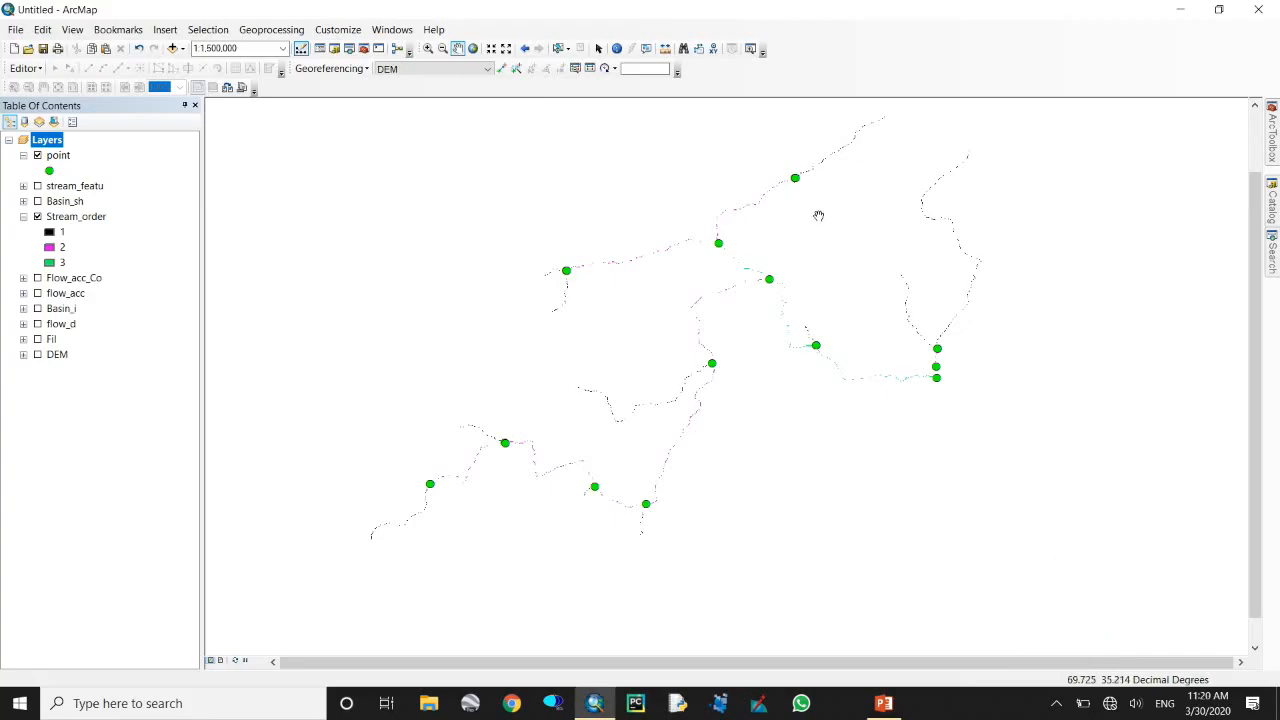
Inspect the points placed across the stream network, up close at the northwestern junction of the two order 1 streams.
left_click_drag(829, 262, 830, 270)
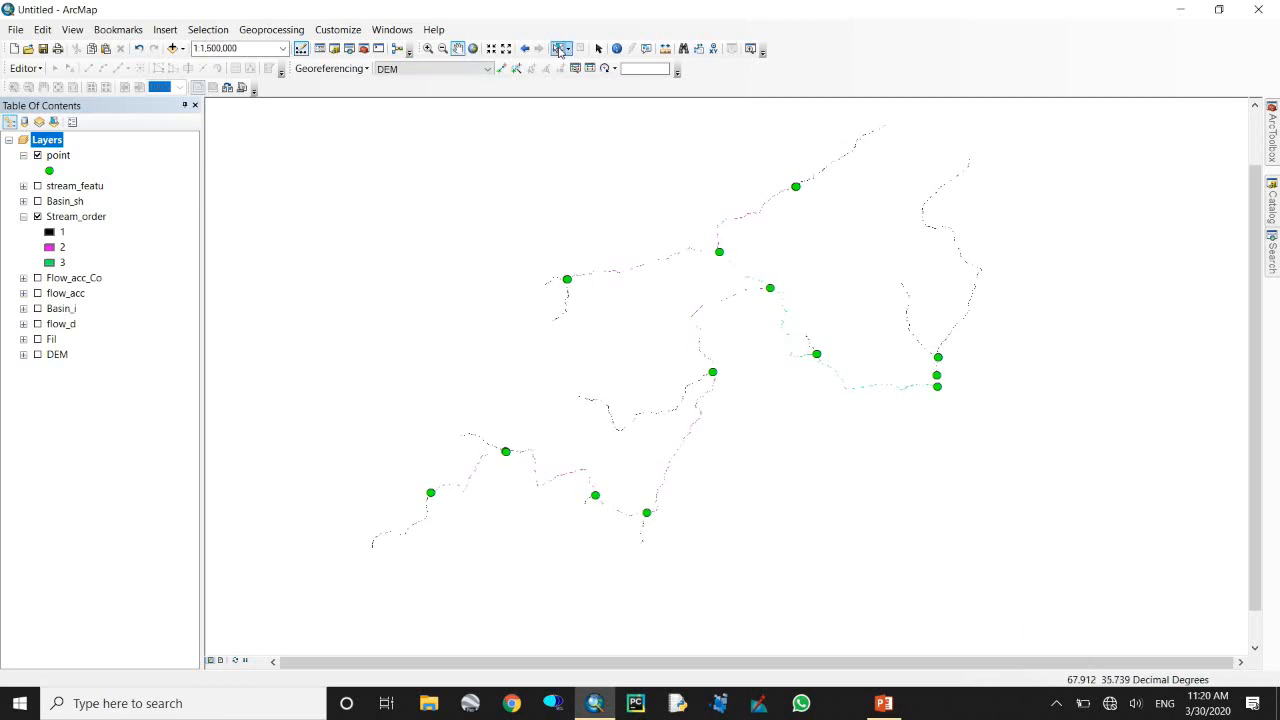
left_click(427, 48)
left_click_drag(700, 264, 750, 240)
scroll(647, 354, "up", 10)
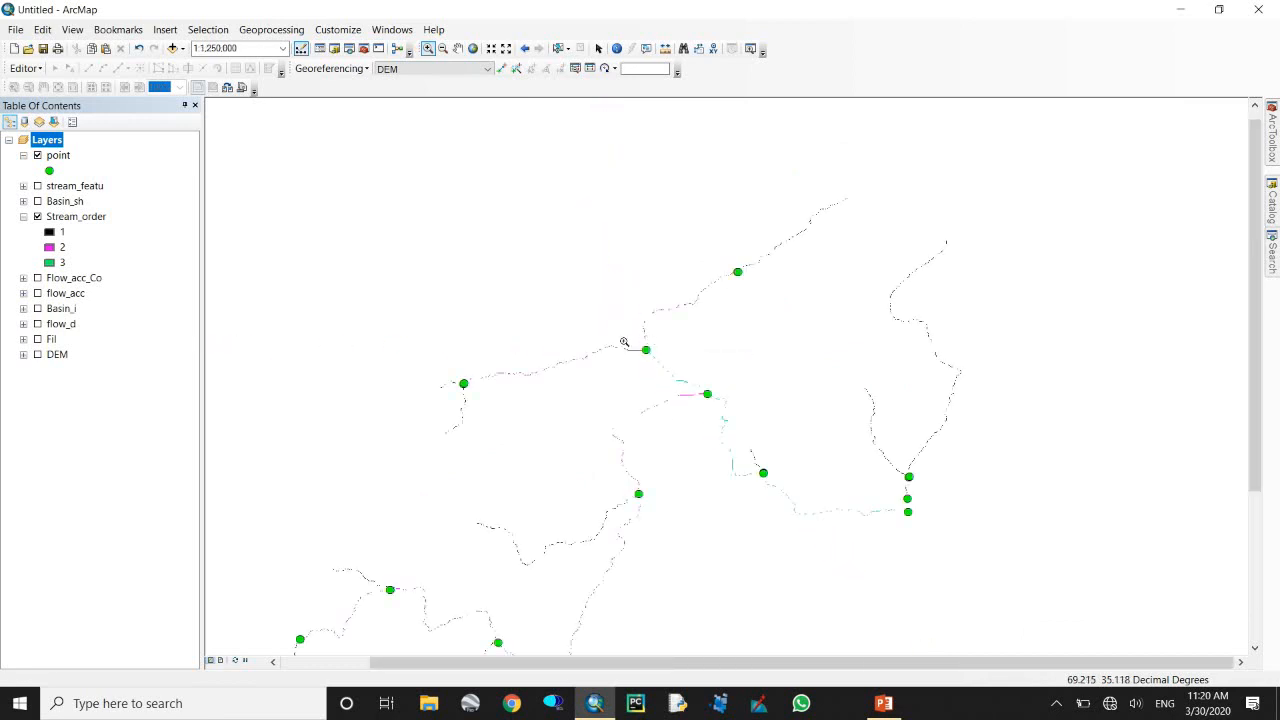
left_click_drag(449, 363, 487, 415)
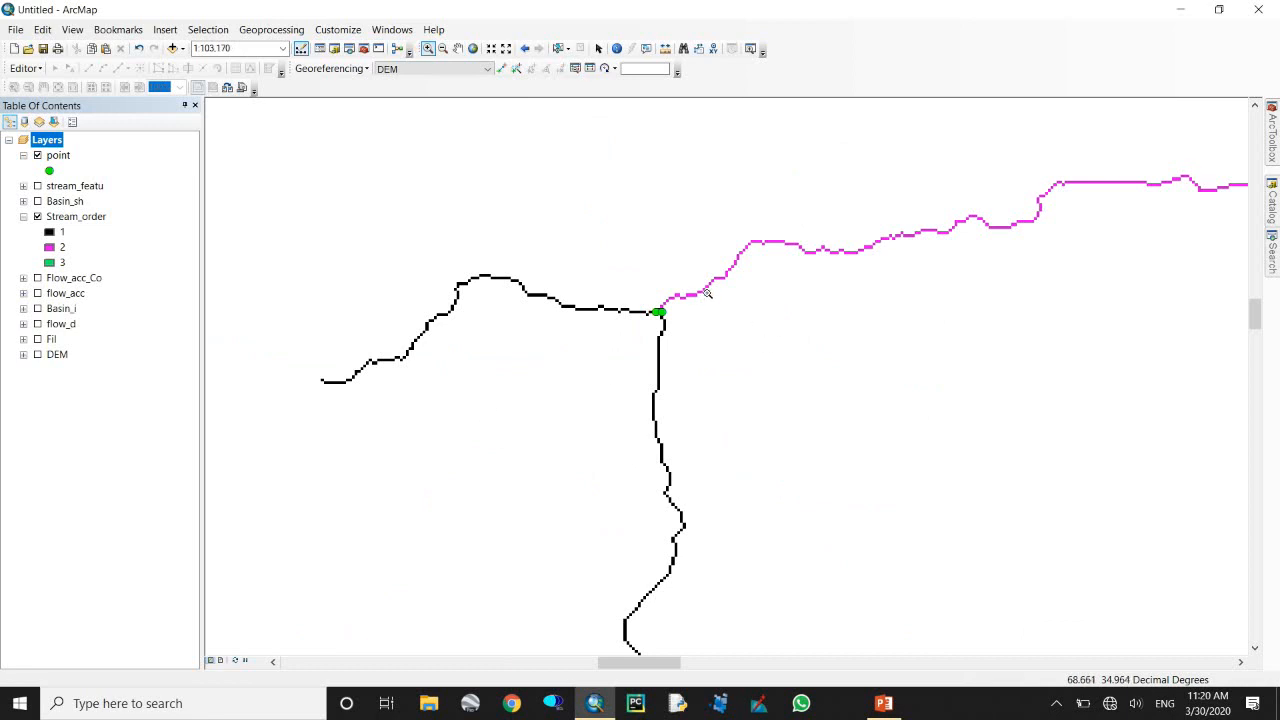
Start the Snap Pour Point tool with the point layer as the input pour point data.
left_click(473, 48)
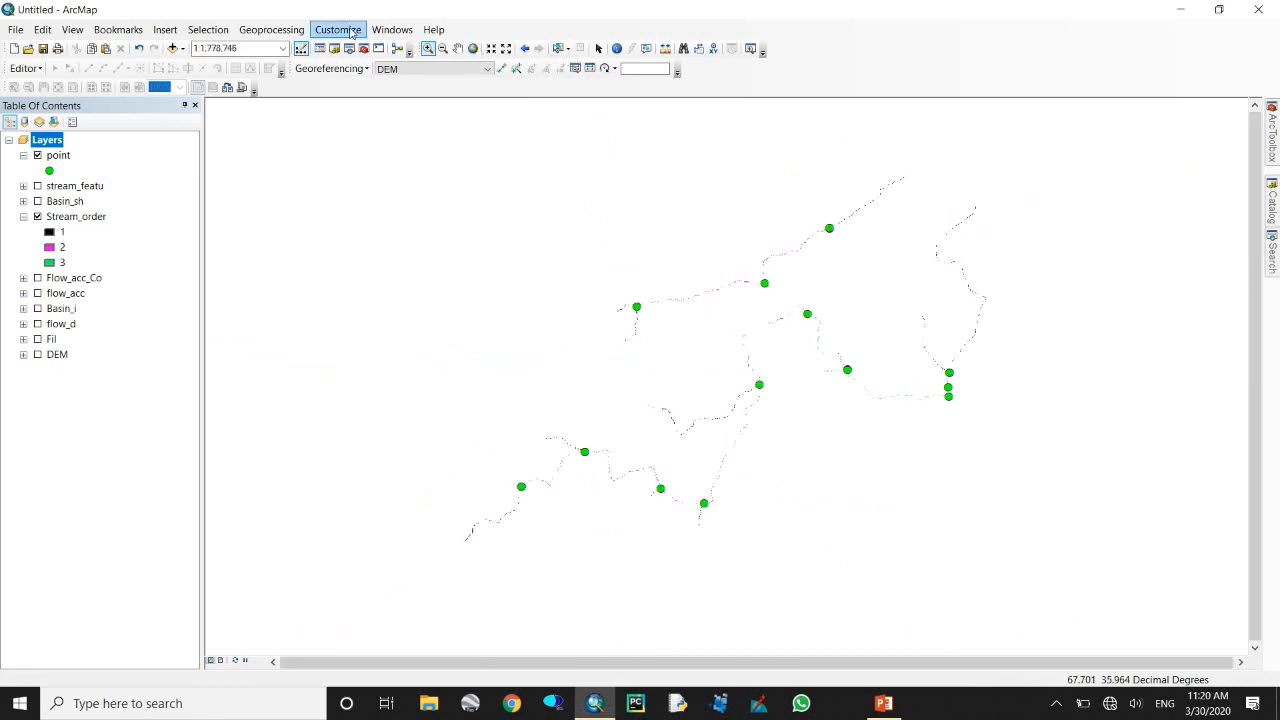
left_click(458, 48)
left_click_drag(752, 370, 721, 357)
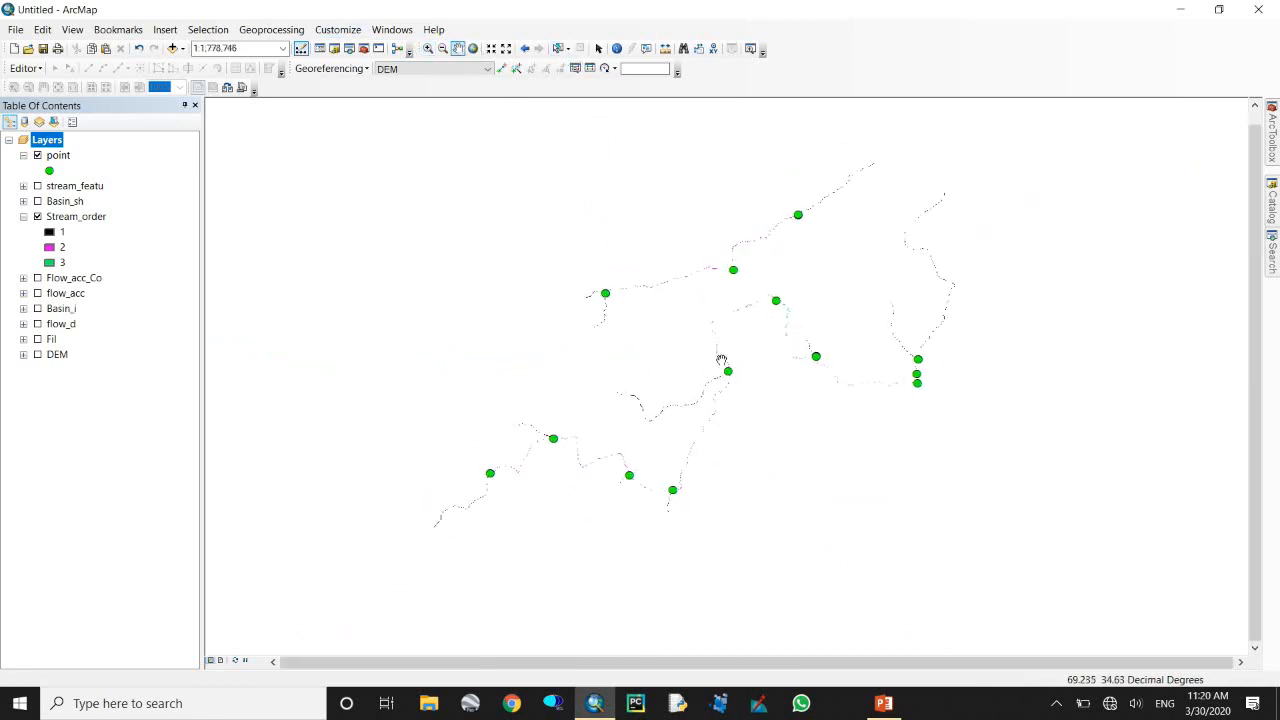
mouse_move(1274, 140)
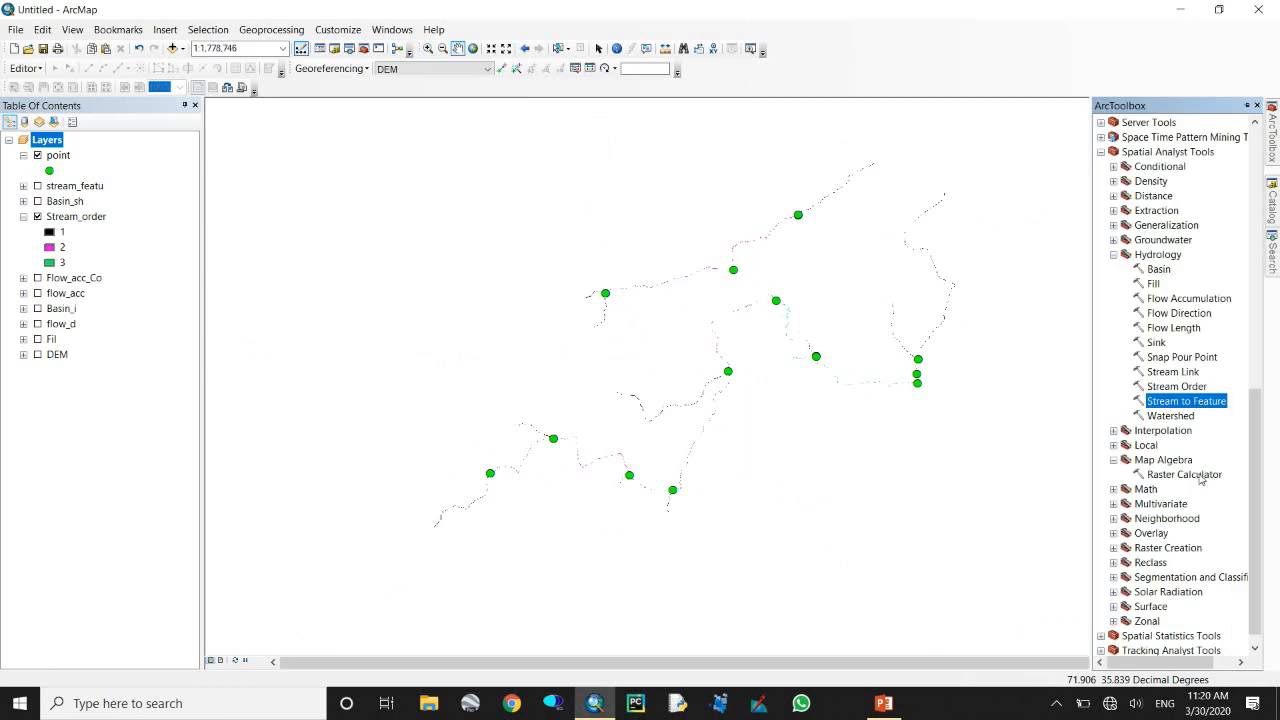
left_click(1178, 361)
double_click(1177, 360)
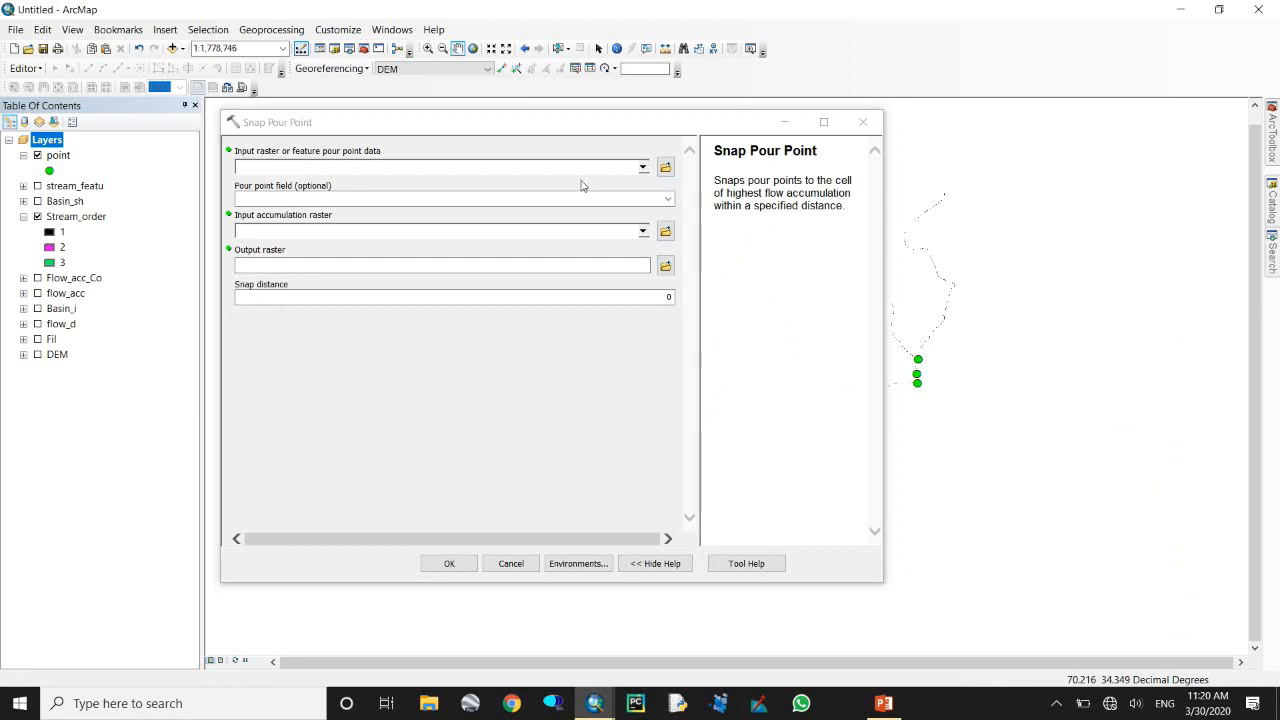
left_click_drag(58, 156, 255, 168)
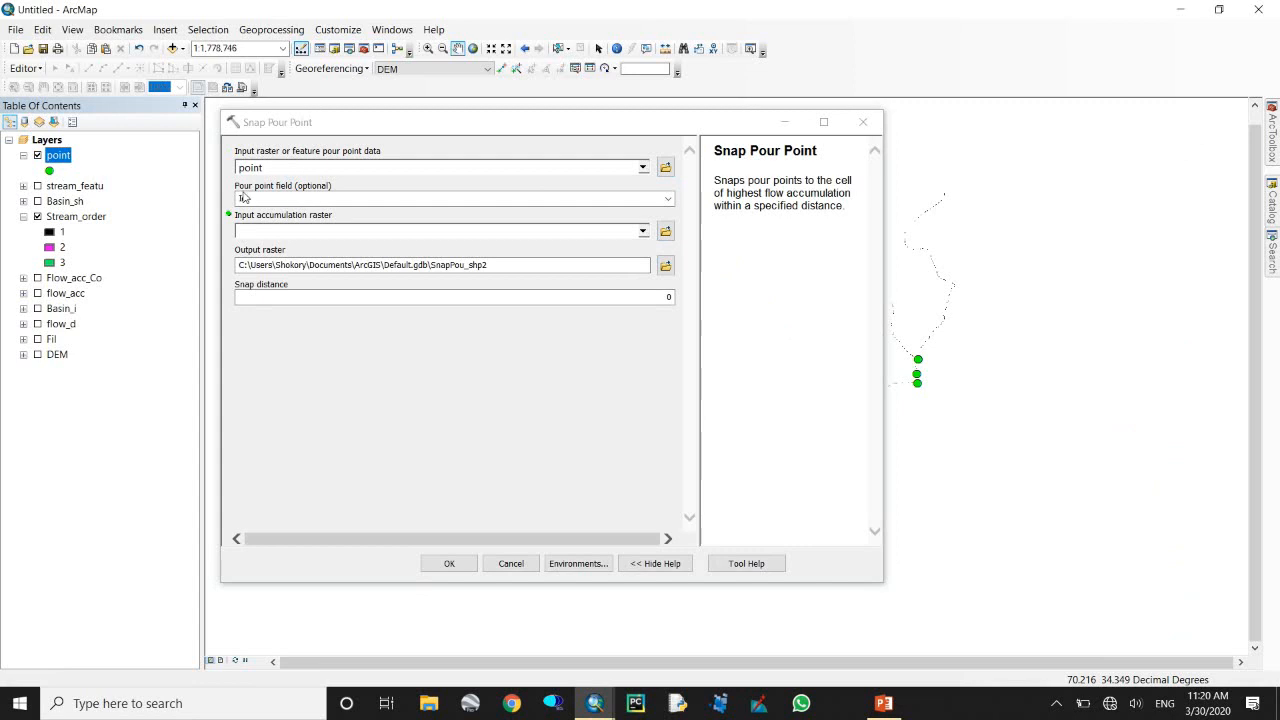
Set the pour point field to FID and the input accumulation raster to Flow_acc_Co.
left_click(670, 200)
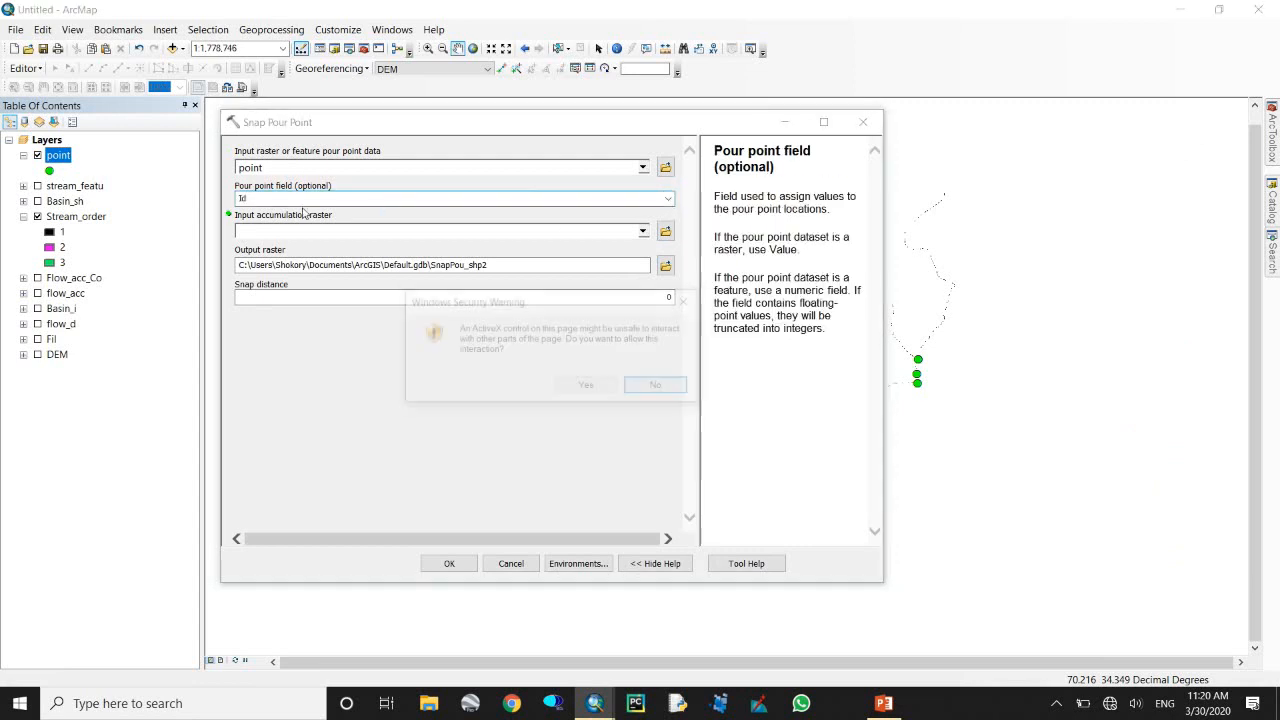
left_click(657, 387)
left_click(668, 199)
left_click(409, 210)
left_click(643, 231)
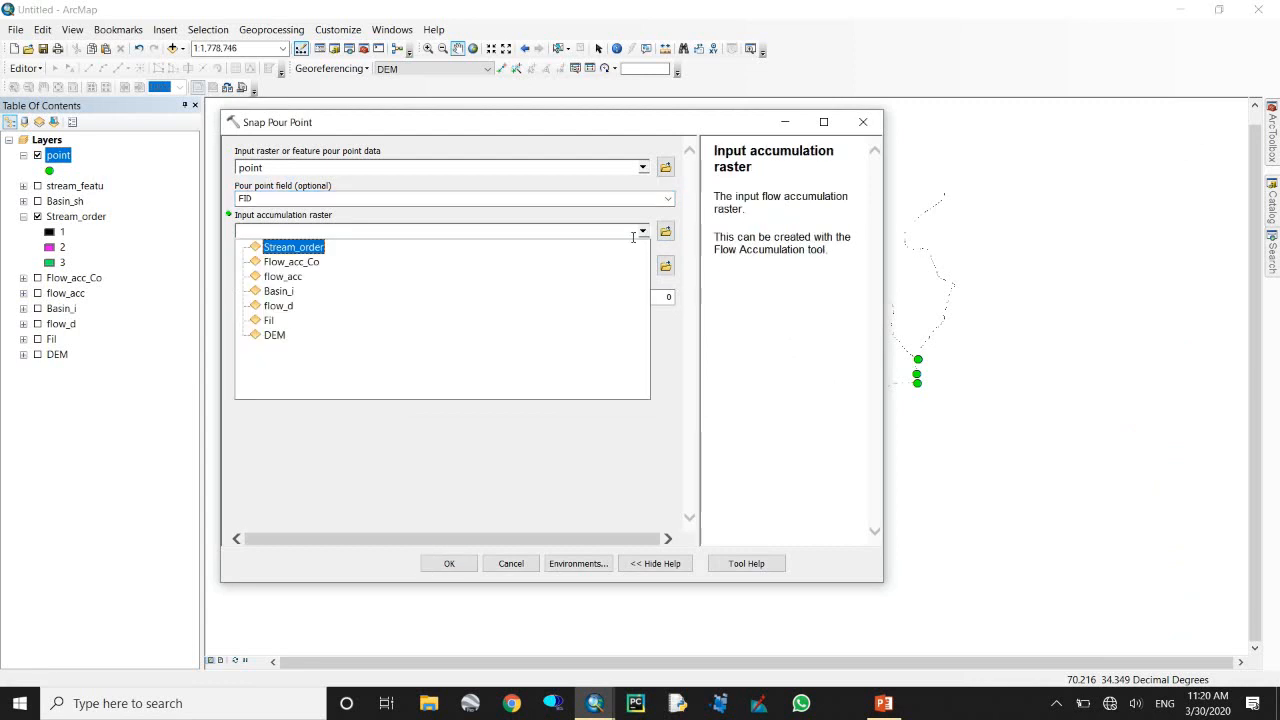
left_click(309, 262)
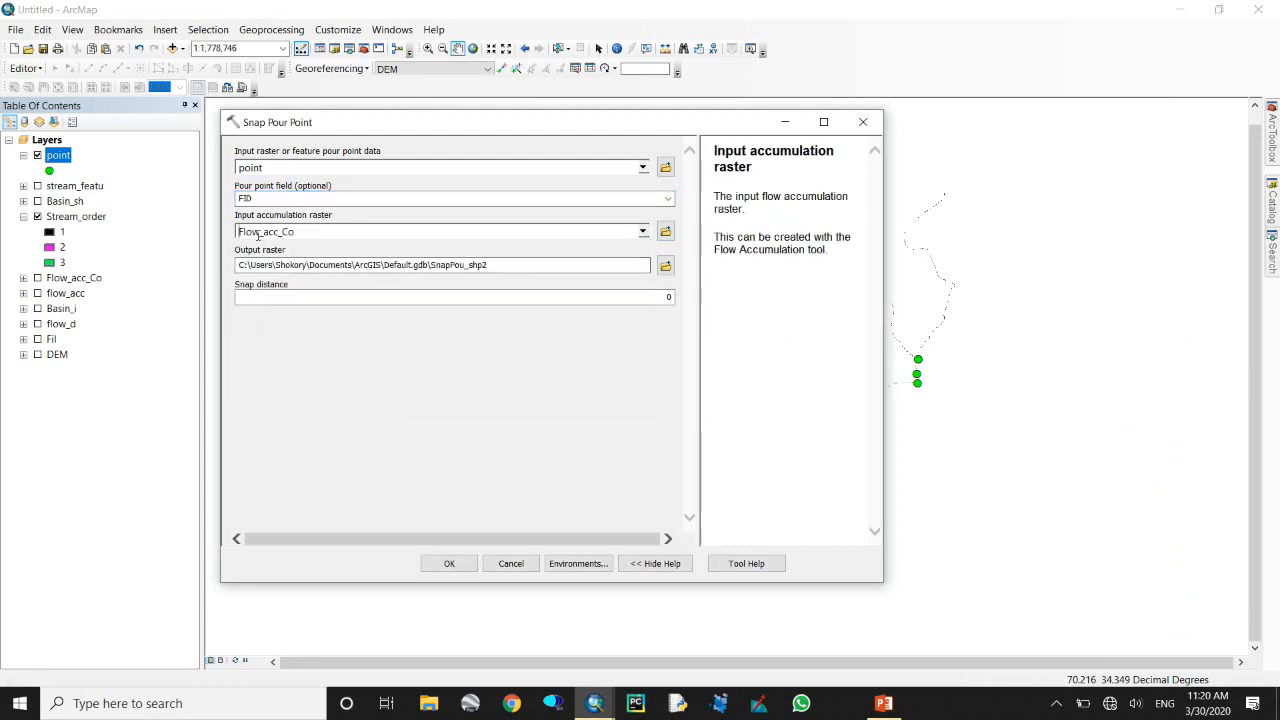
Try to set the output raster to snap_pour_point in the data folder.
left_click(665, 265)
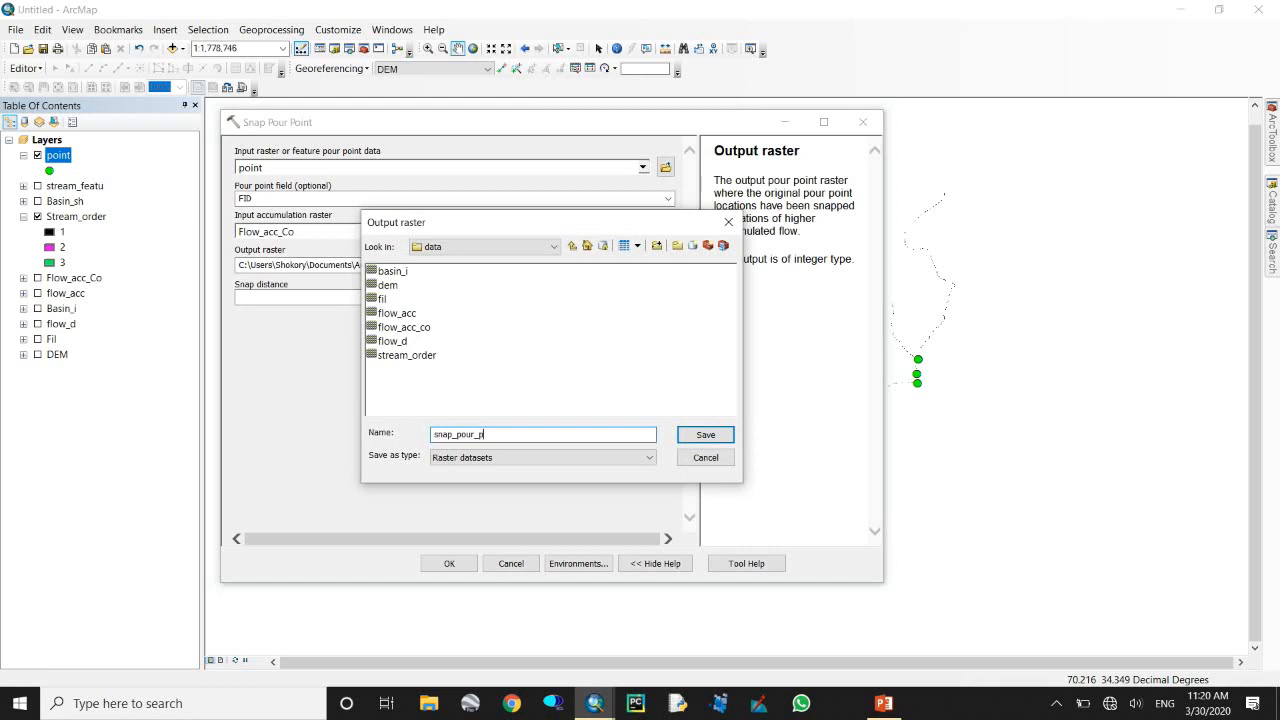
type("snap_pour_point")
key("Return")
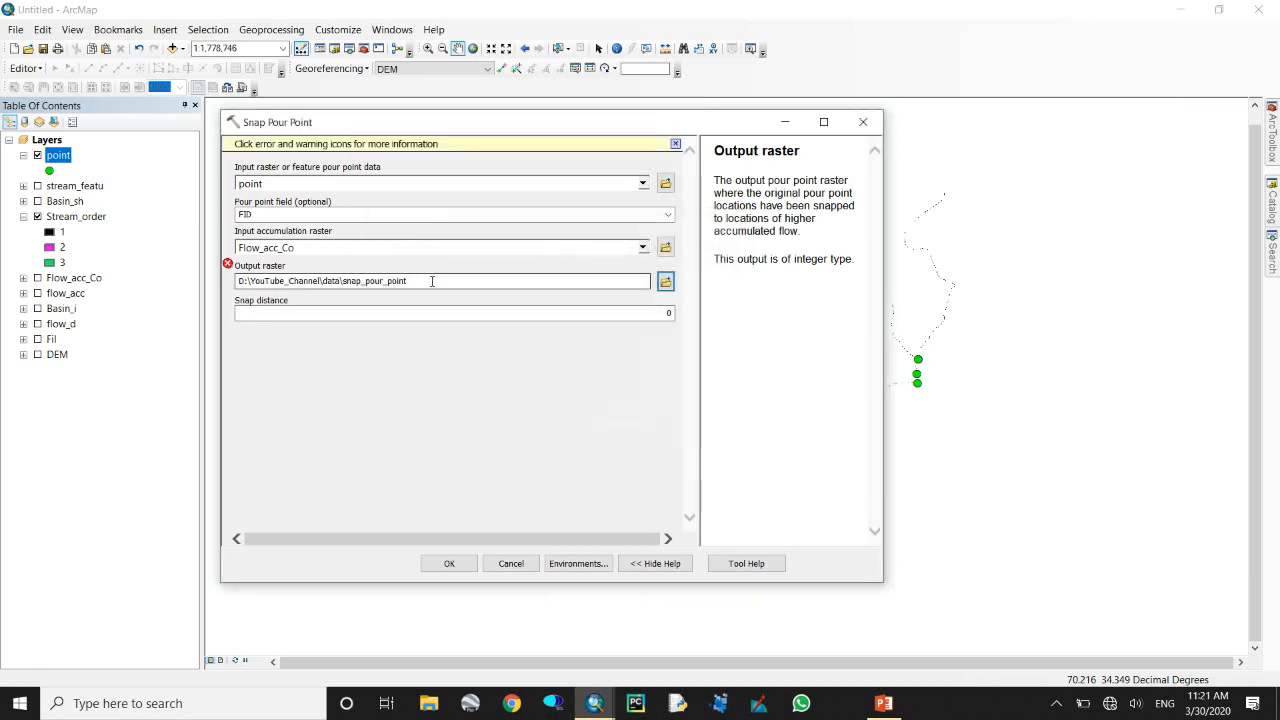
Name the output raster snap_point in the data folder and run Snap Pour Point.
left_click(665, 281)
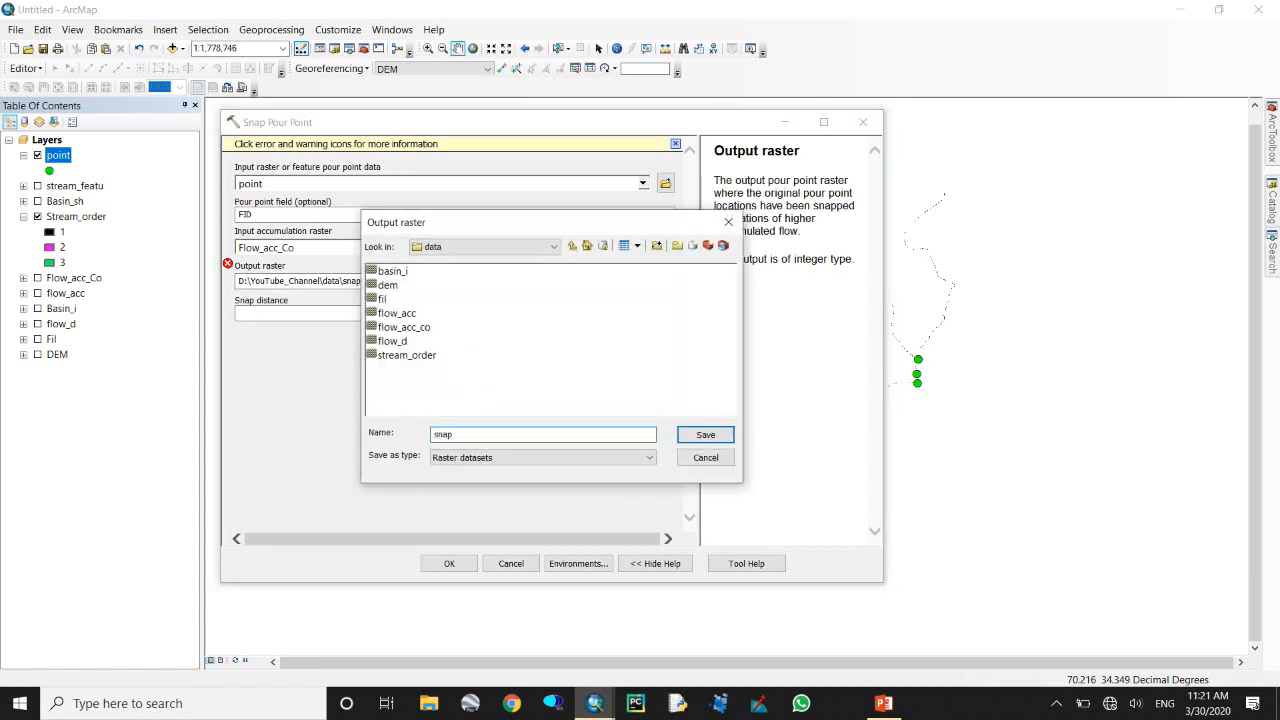
key("Return")
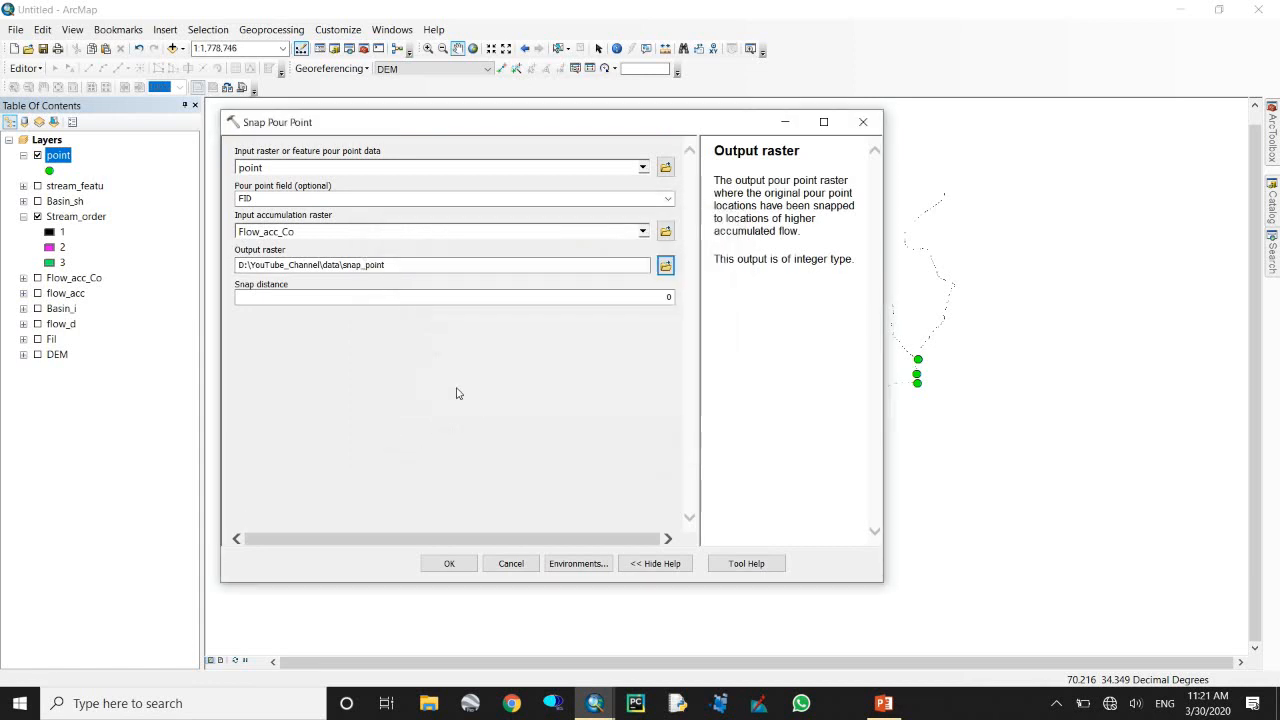
left_click(449, 563)
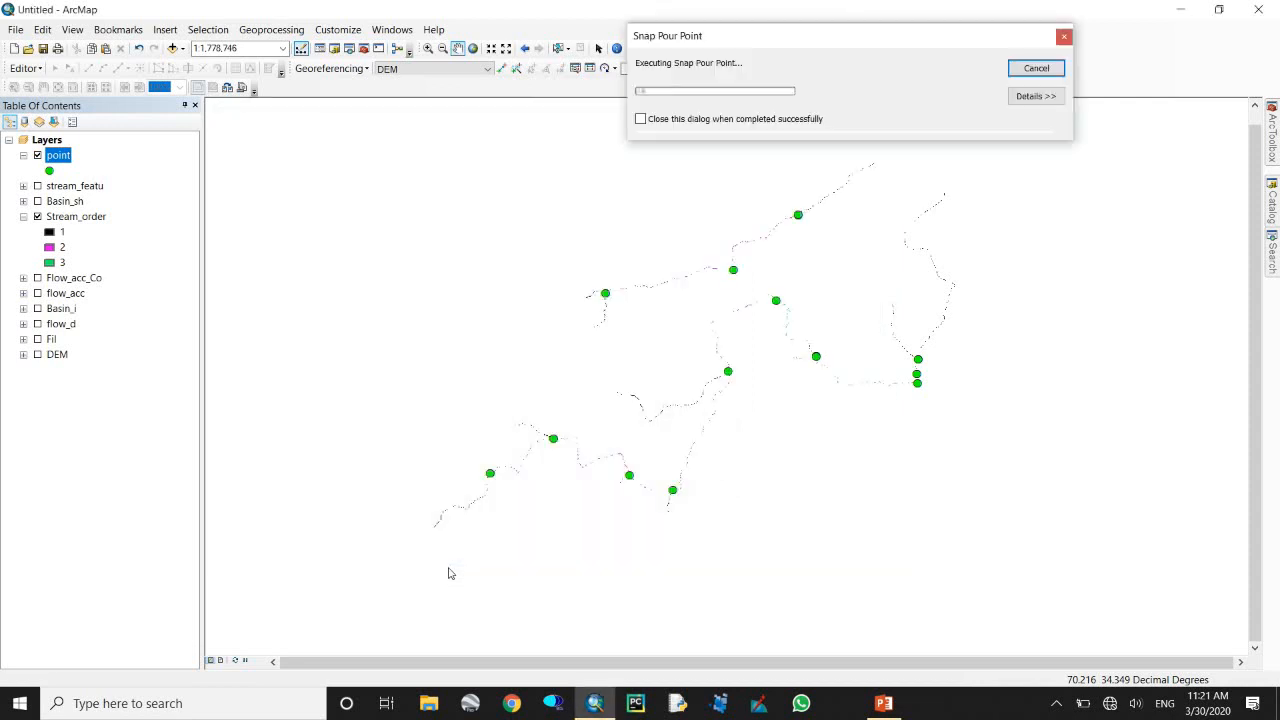
left_click(1032, 68)
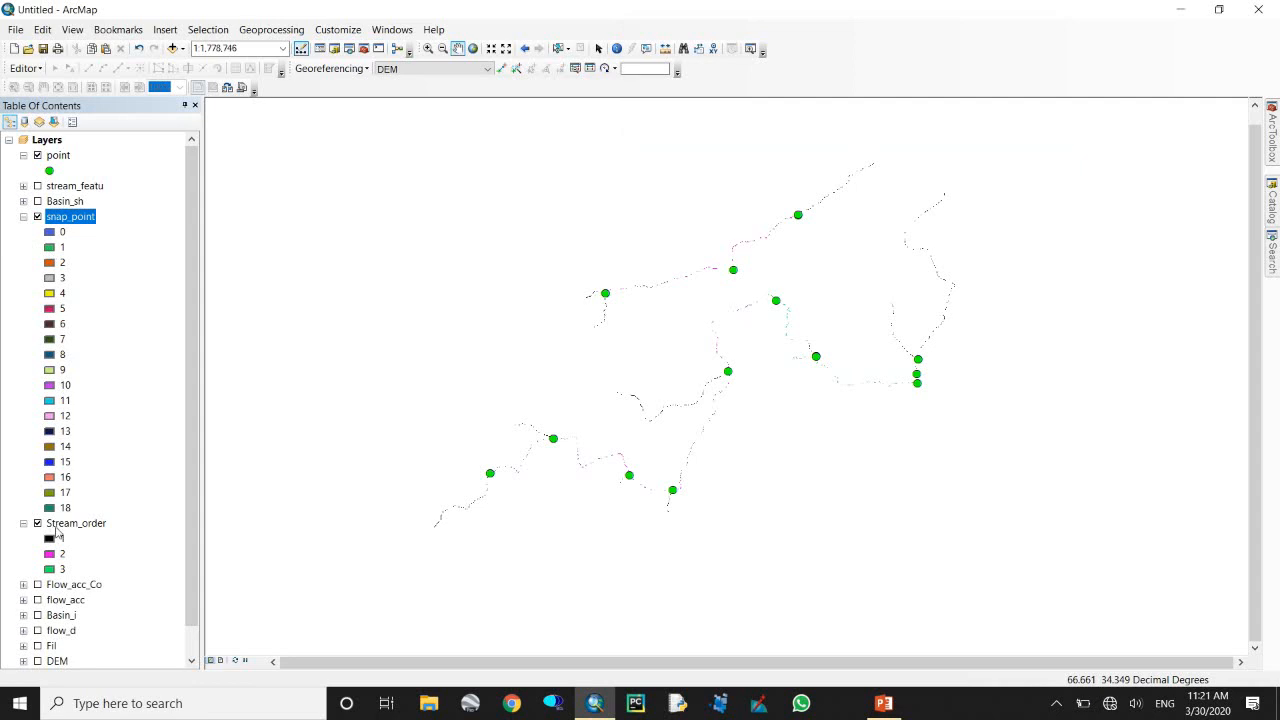
Examine the snapped pour point cells up close at the southwestern junction and the eastern junction of the order 1 streams.
left_click(428, 48)
left_click_drag(483, 467, 505, 488)
left_click(672, 338)
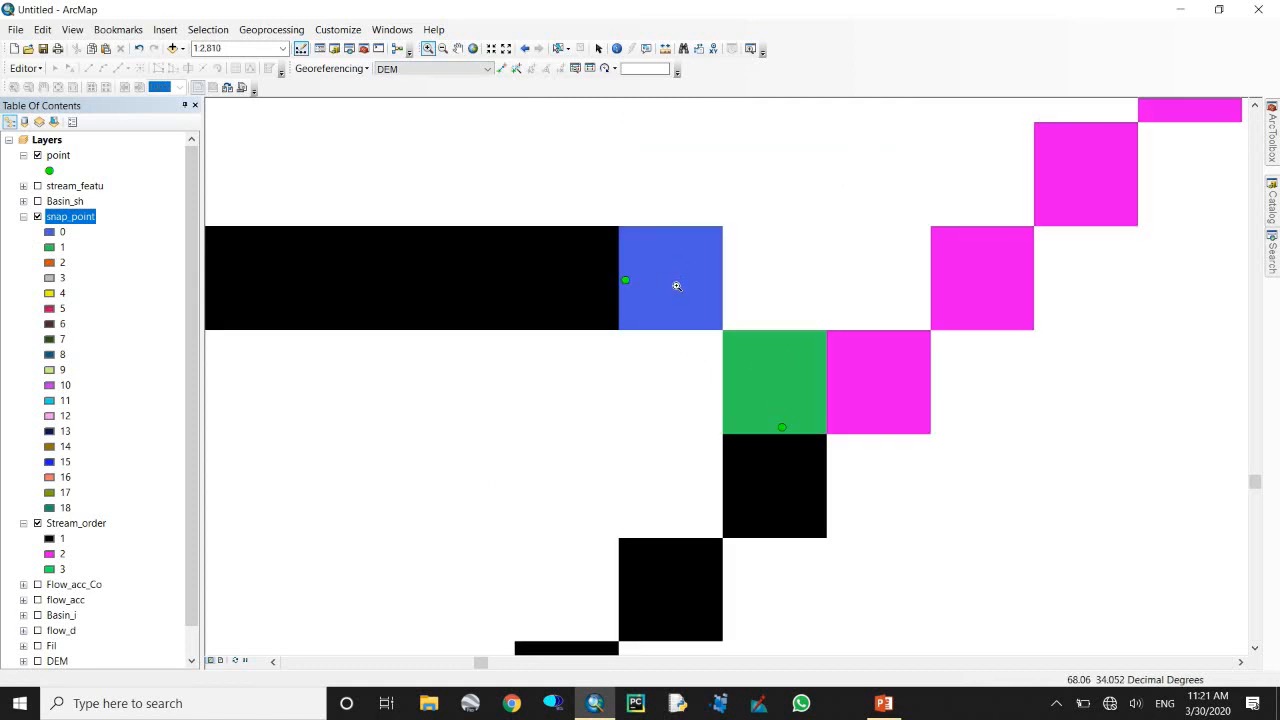
scroll(676, 290, "up", 10)
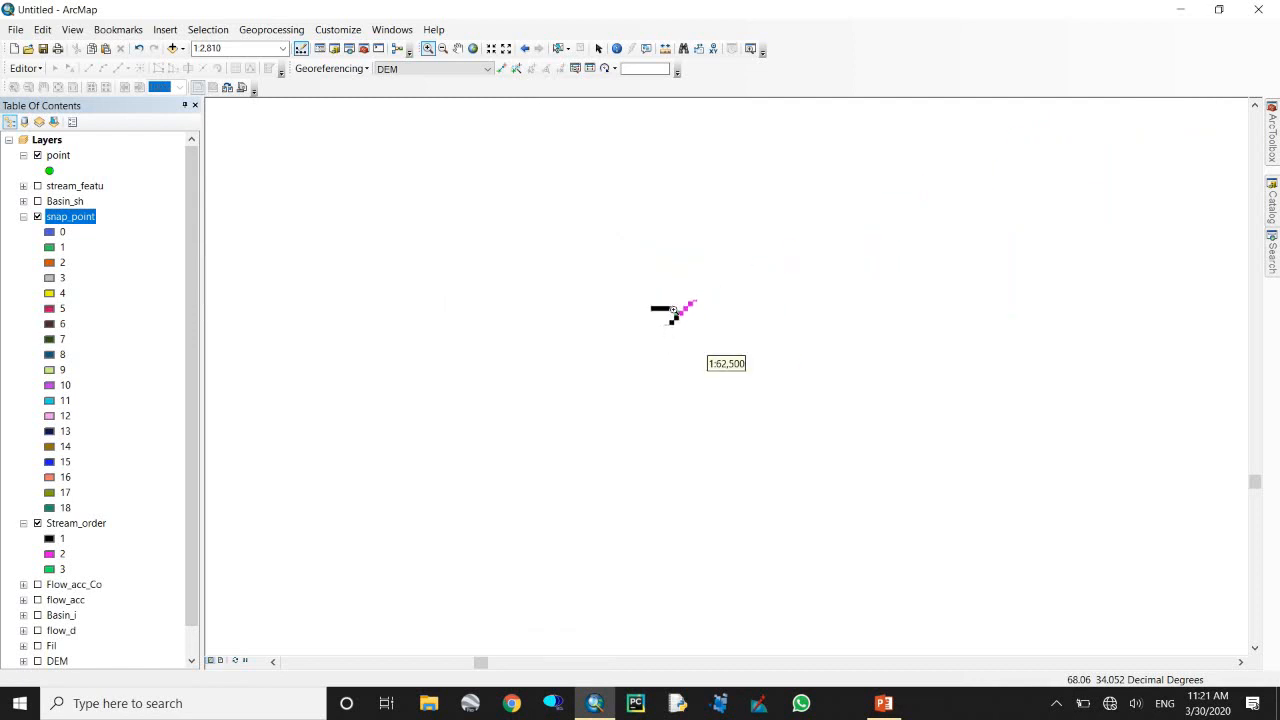
scroll(676, 334, "up", 3)
scroll(810, 400, "up", 8)
left_click(430, 49)
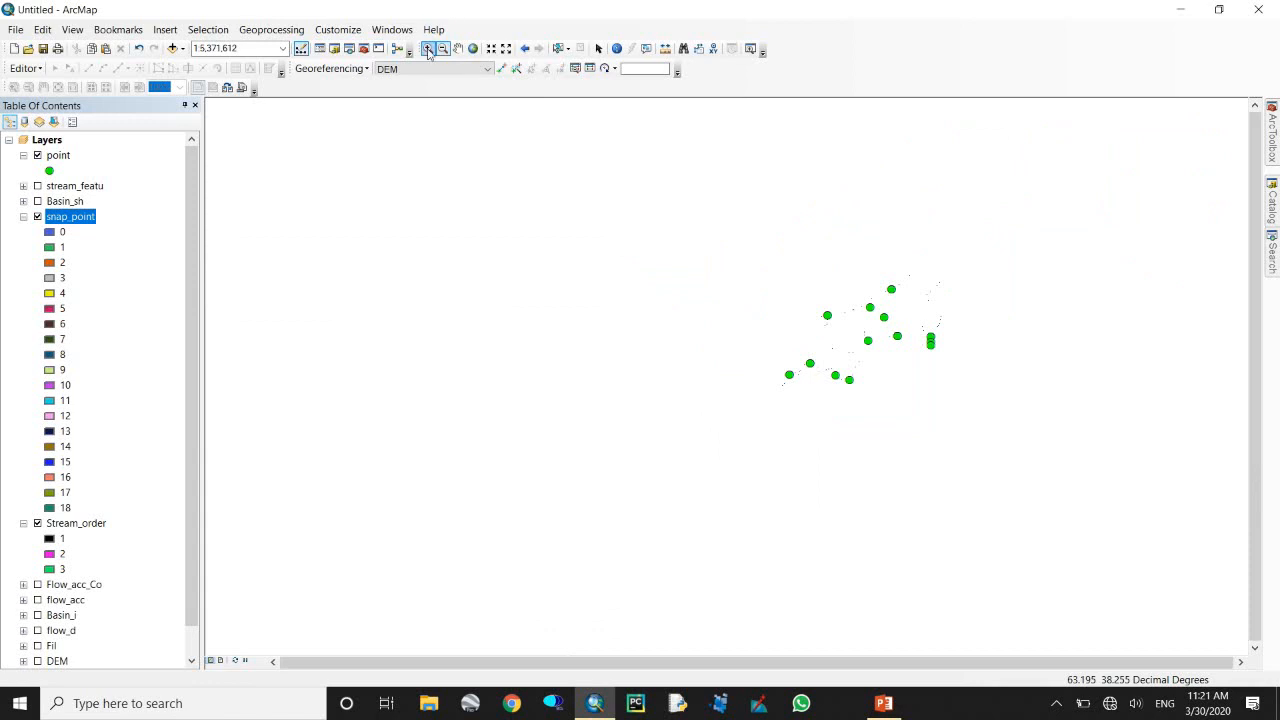
left_click_drag(927, 330, 943, 360)
left_click_drag(645, 217, 681, 251)
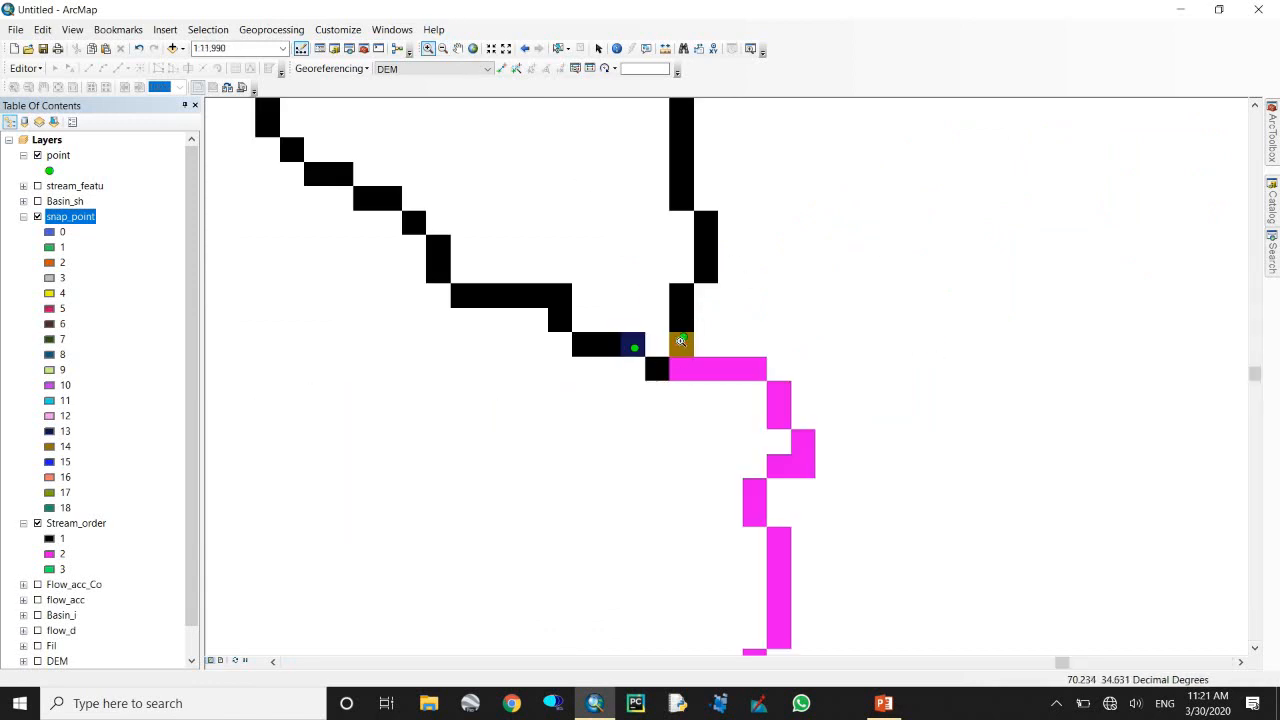
left_click(473, 48)
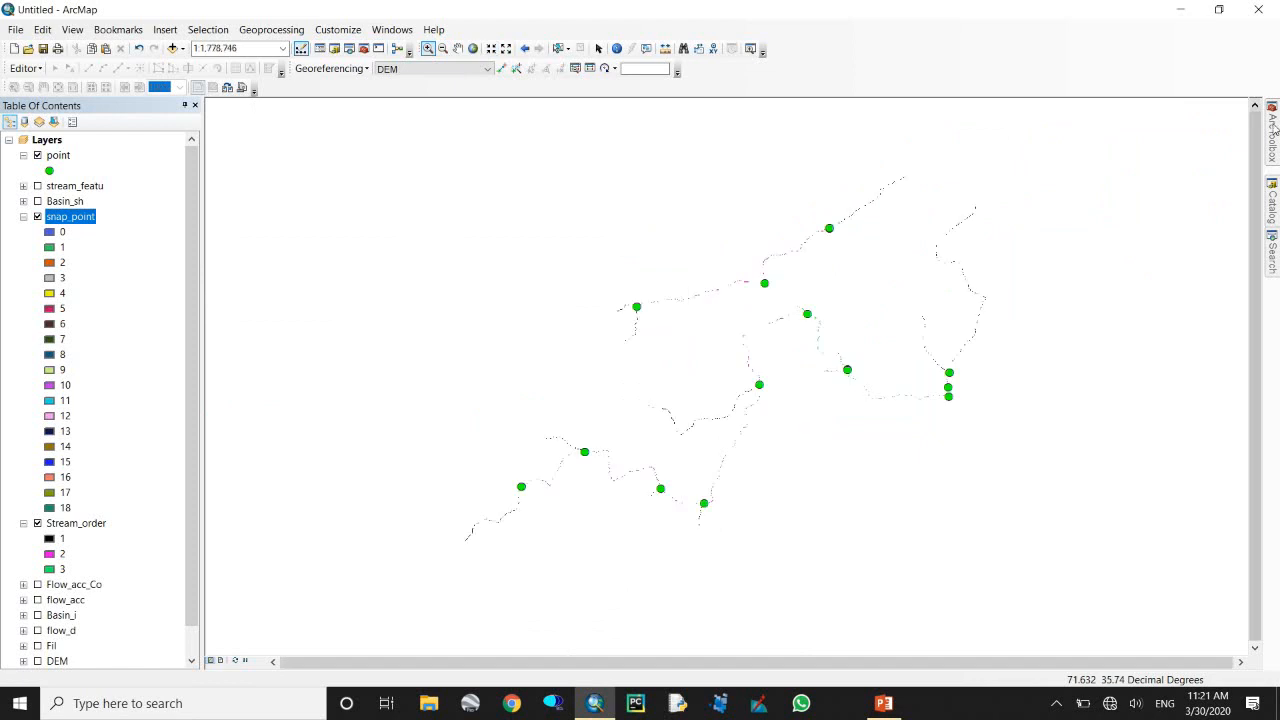
Start the Watershed tool with flow_d as the flow direction raster and snap_point as the pour point data.
left_click(1272, 118)
double_click(1170, 415)
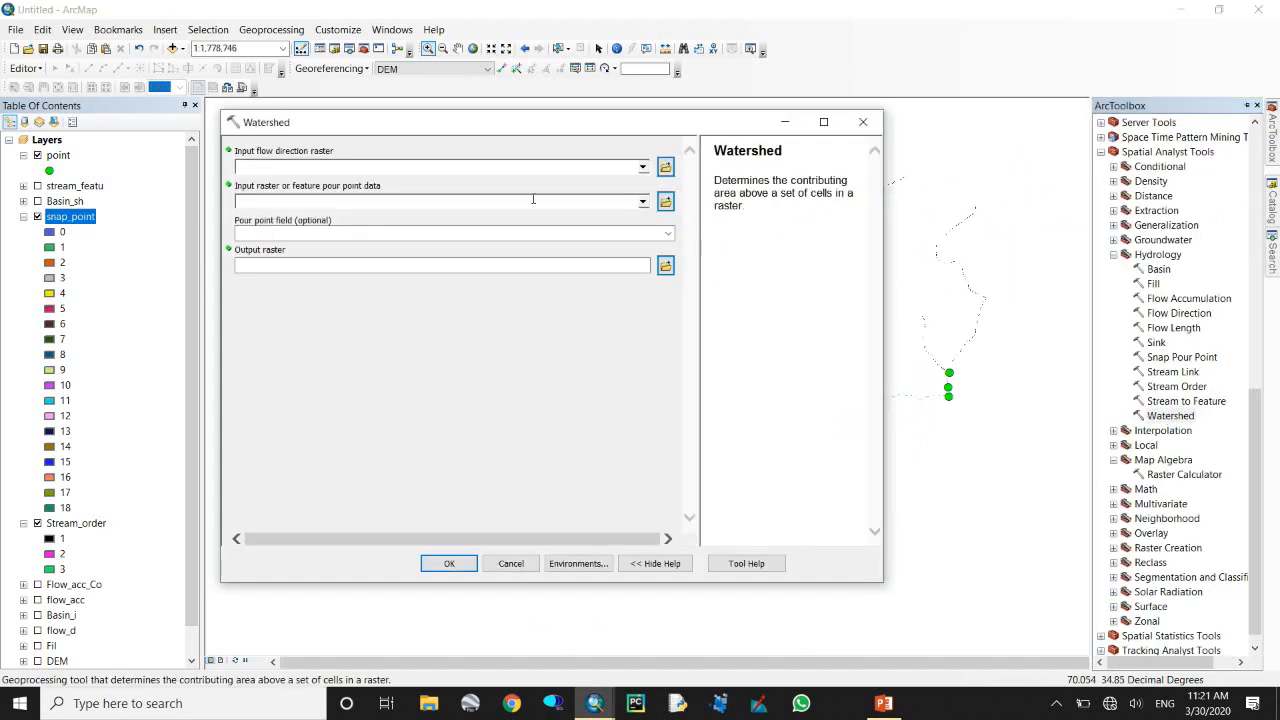
left_click(642, 166)
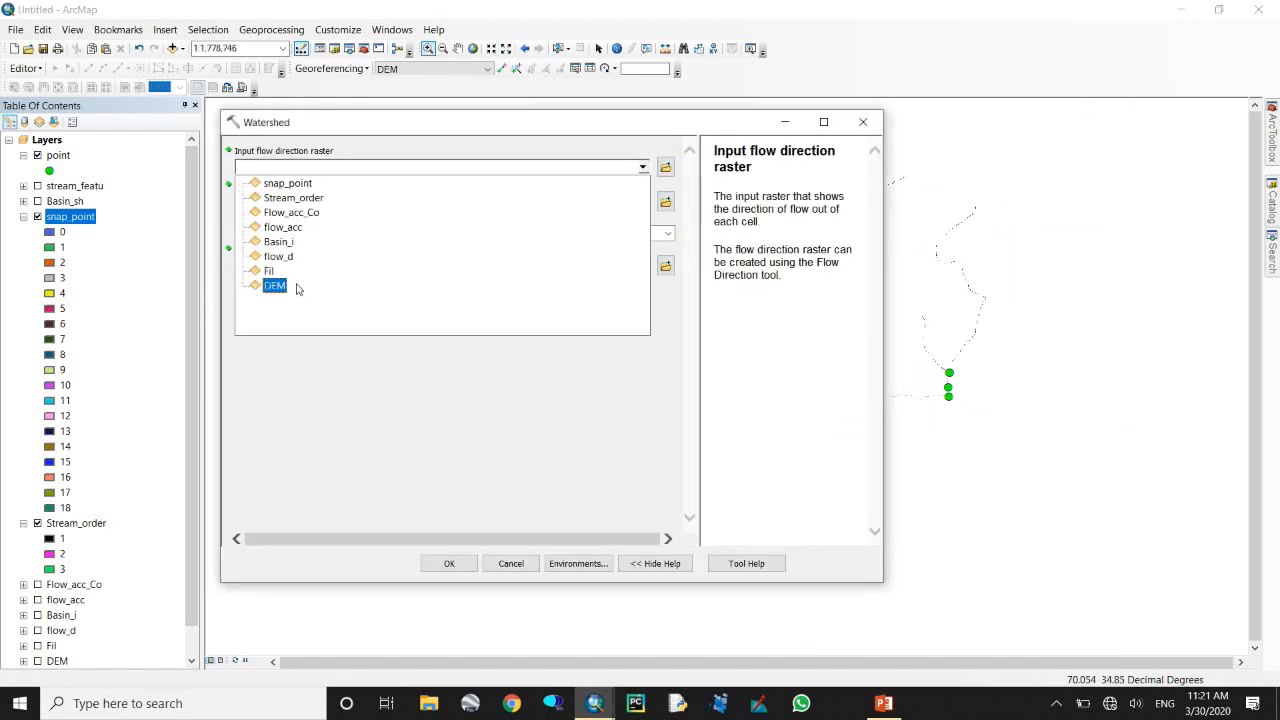
left_click(291, 260)
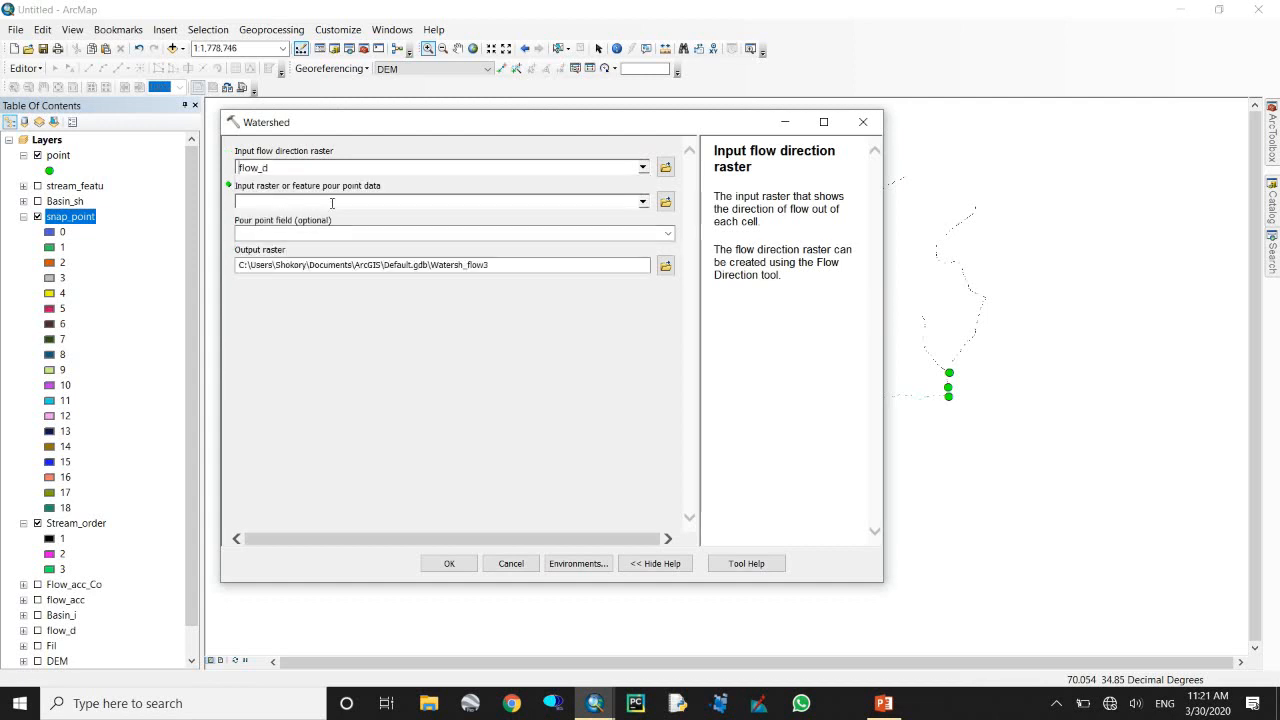
left_click(642, 202)
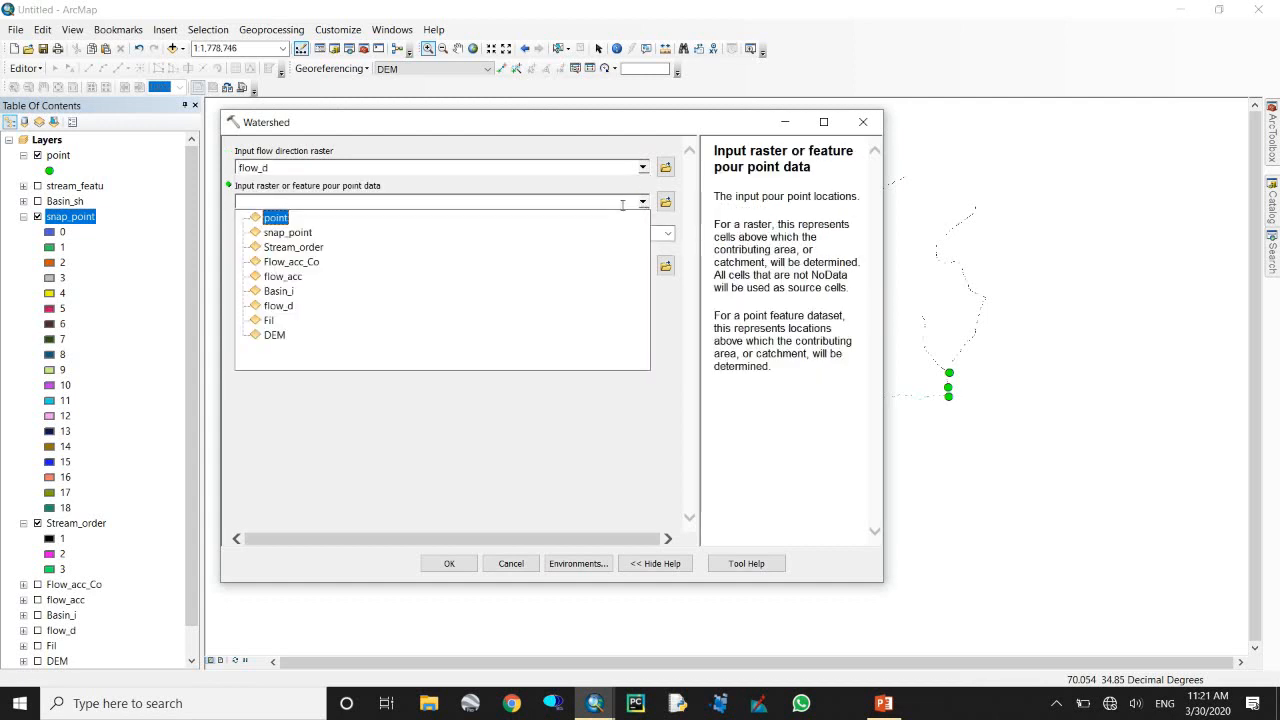
left_click(300, 233)
Set the Watershed tool's pour point field to VALUE, dismissing the security warning.
left_click(300, 233)
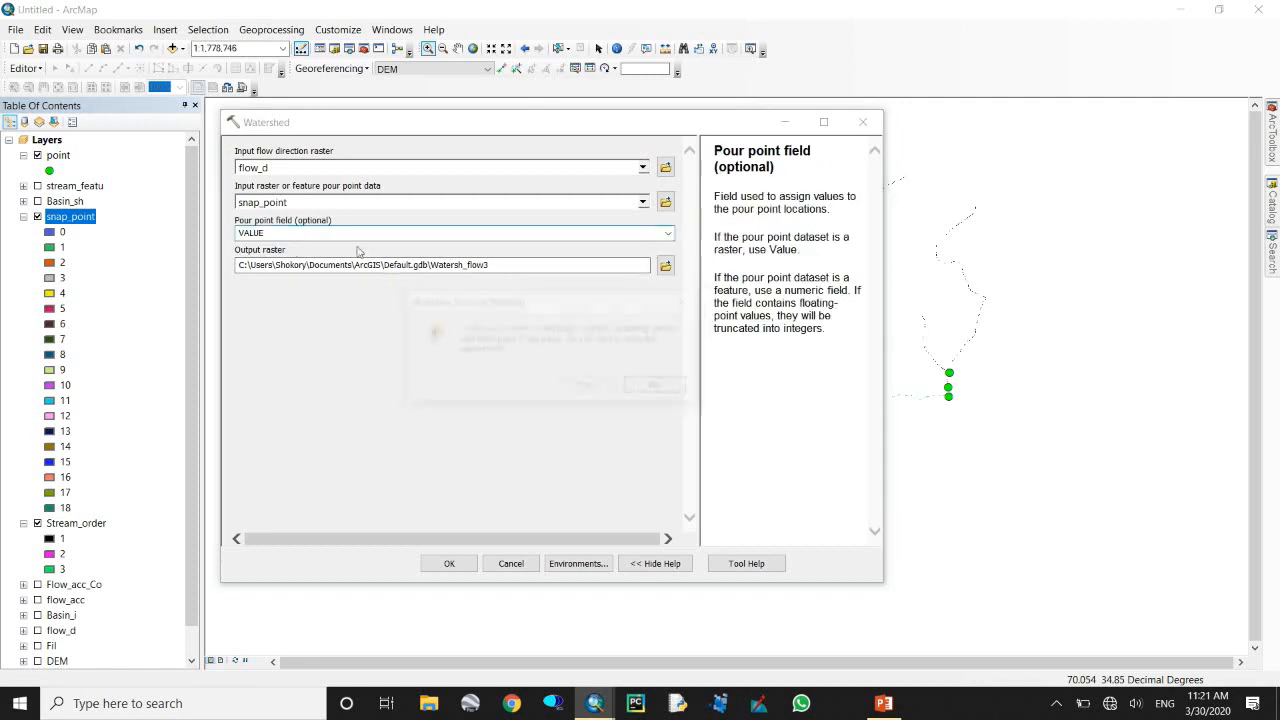
left_click(655, 386)
left_click(667, 233)
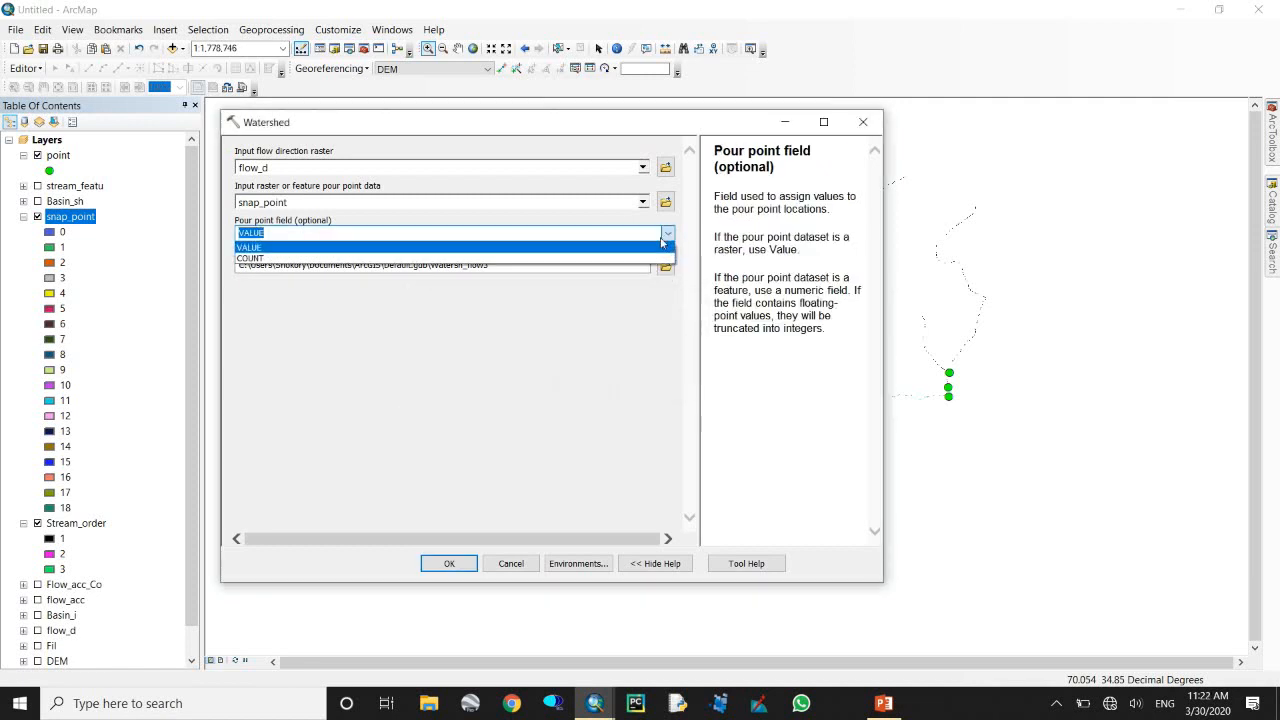
left_click(297, 249)
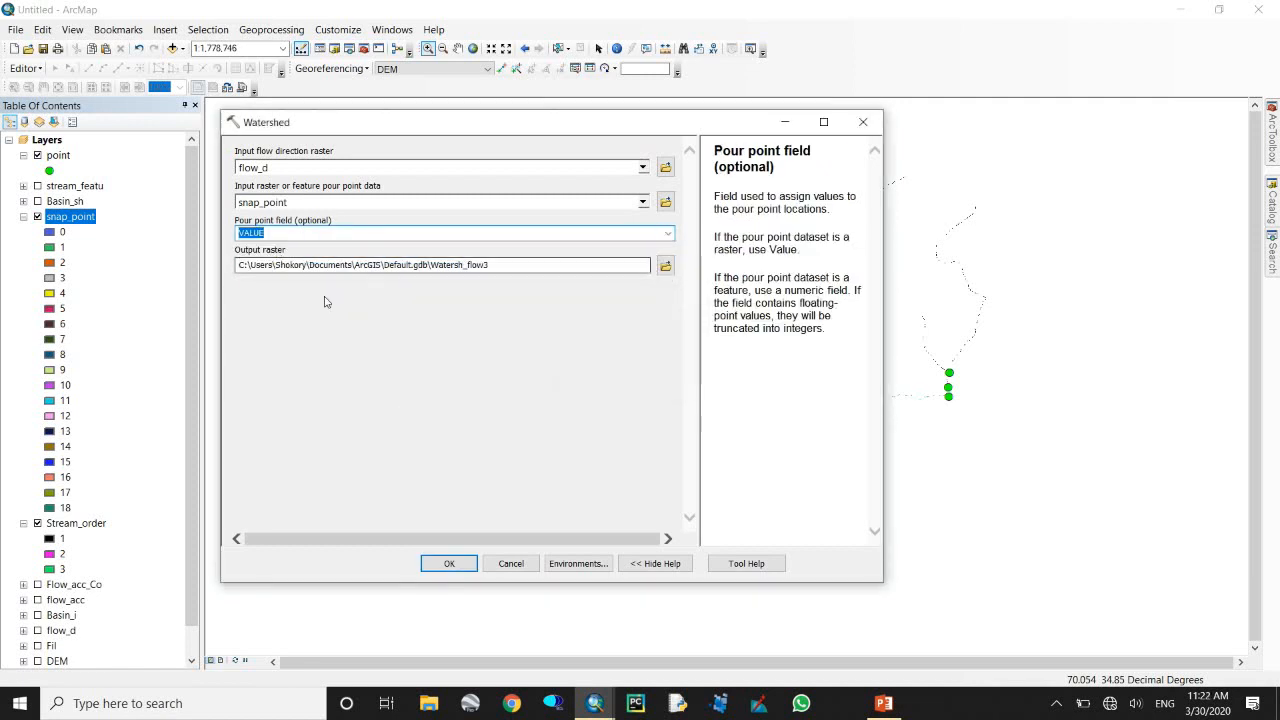
left_click(360, 360)
Save the output raster as Watershed in the data folder and run the Watershed tool.
left_click(665, 265)
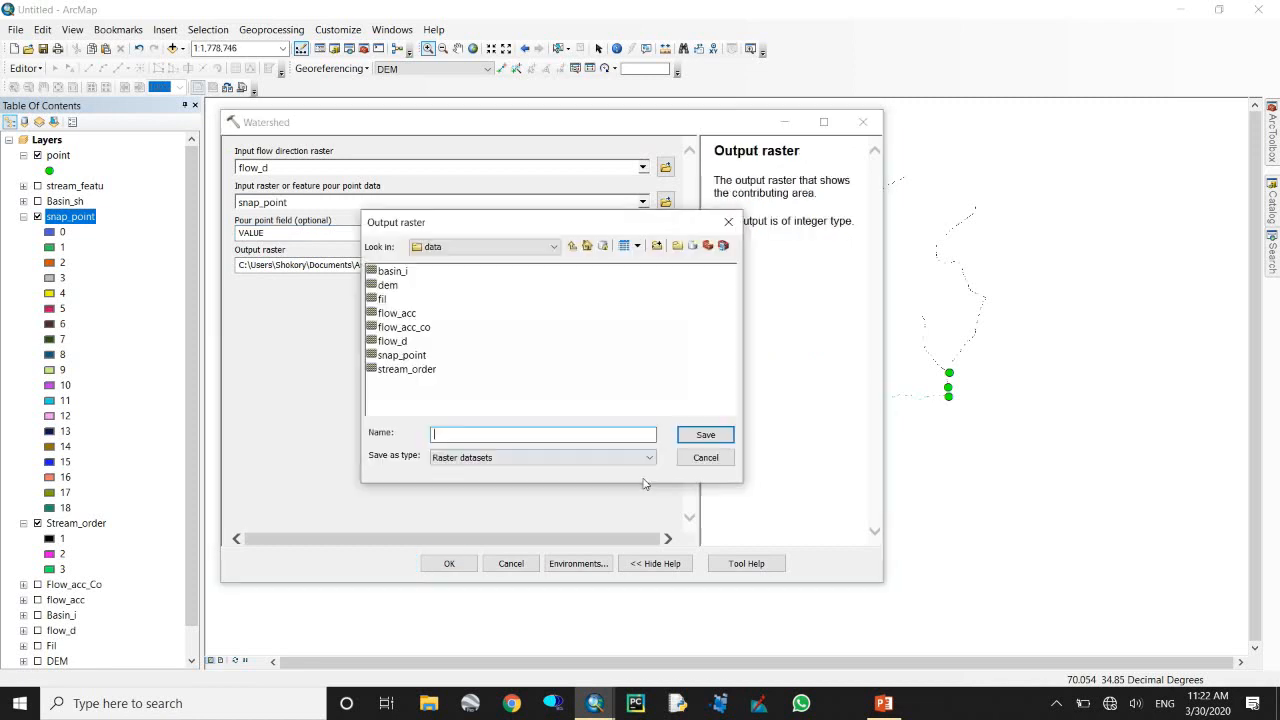
type("W")
key("Return")
left_click(449, 563)
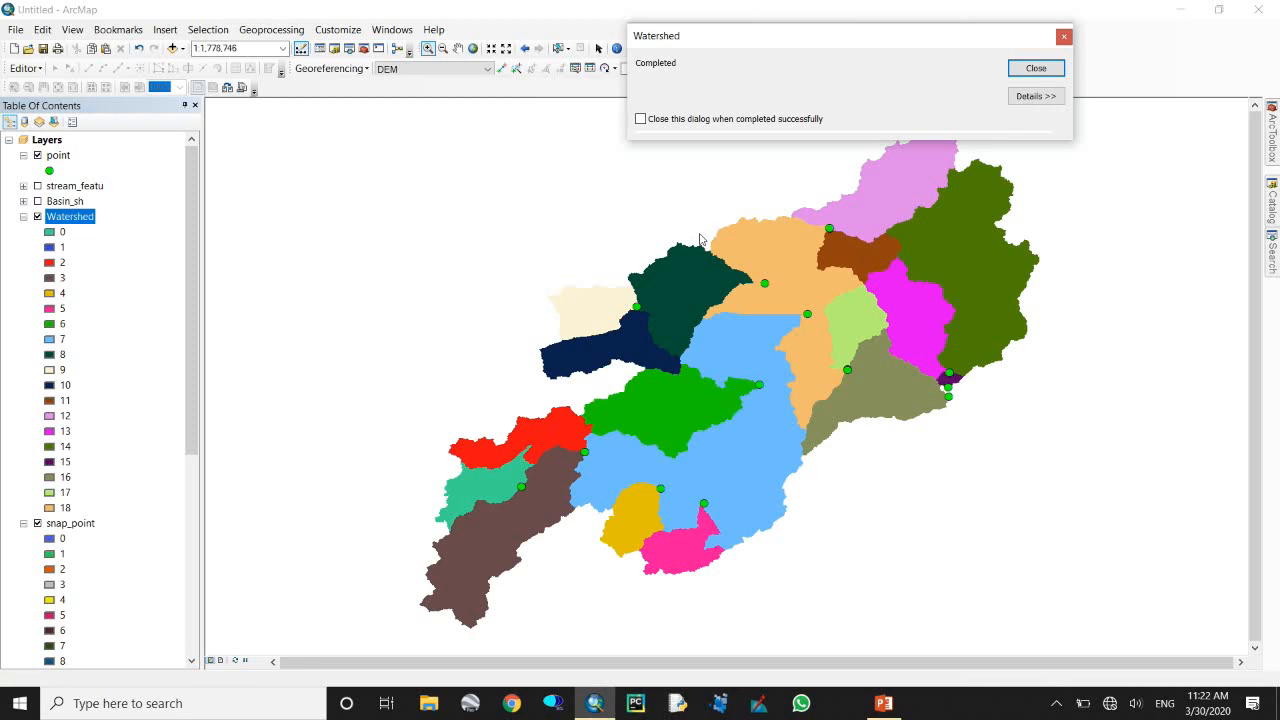
left_click(1038, 69)
Collapse the legends of Watershed, snap_point, Stream_order and point, and display the stream_featu and Basin_sh layers over the watersheds.
left_click(457, 48)
left_click_drag(696, 362, 672, 340)
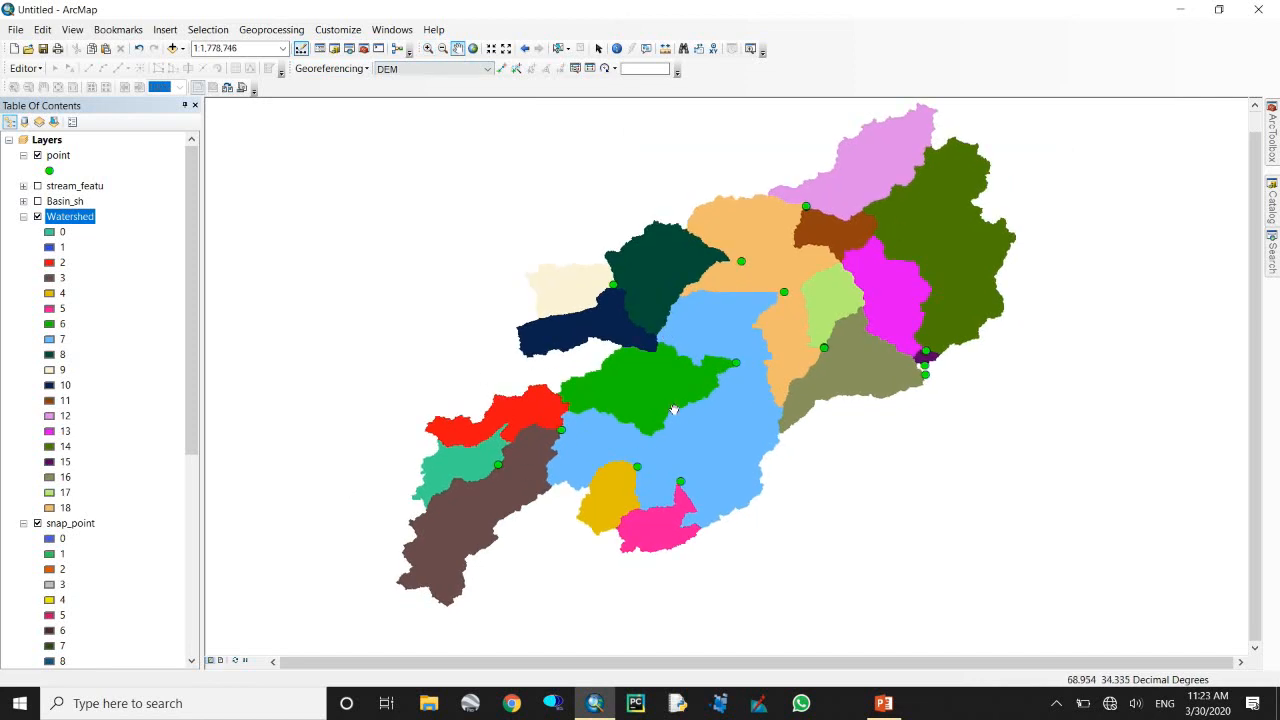
left_click(23, 216)
left_click(24, 232)
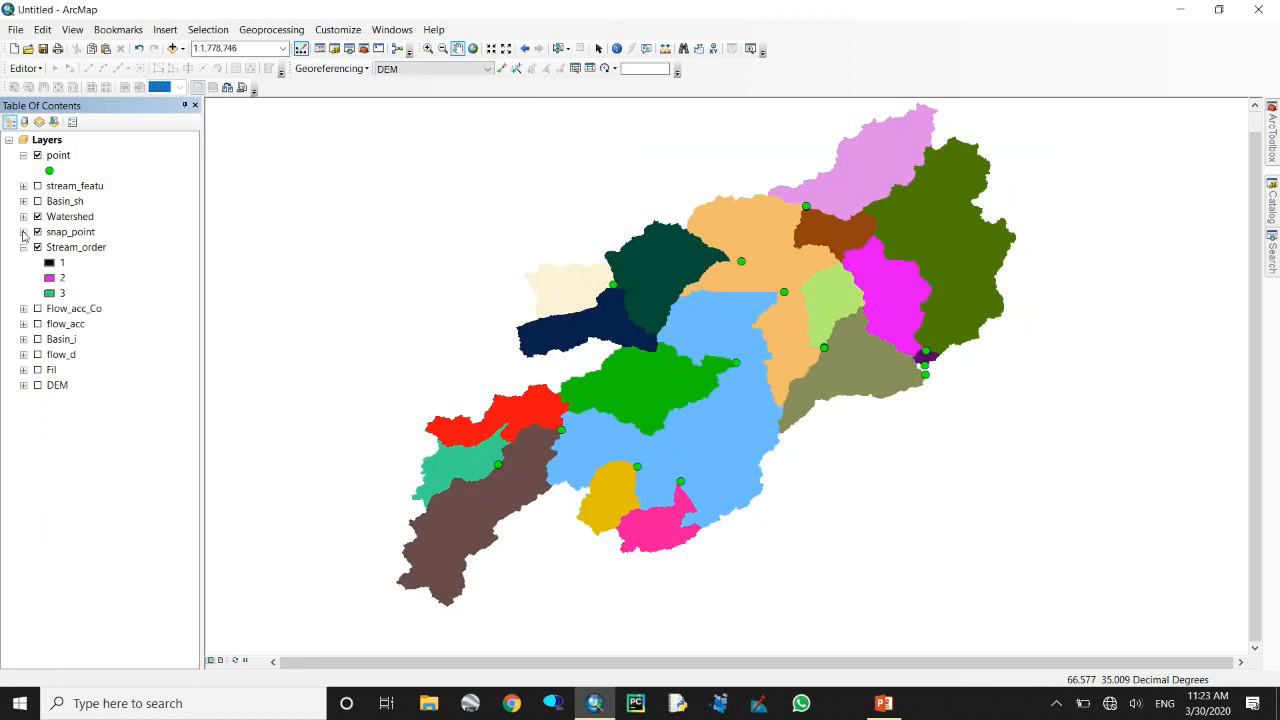
left_click(23, 247)
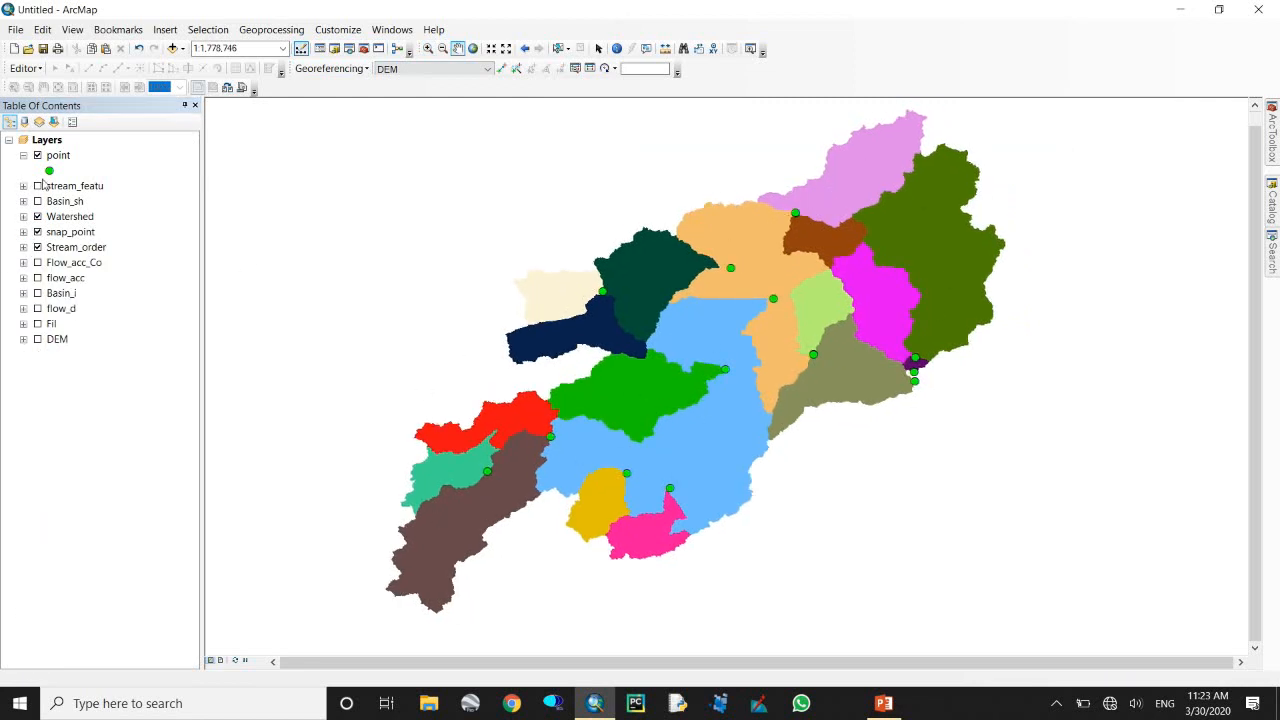
left_click(24, 156)
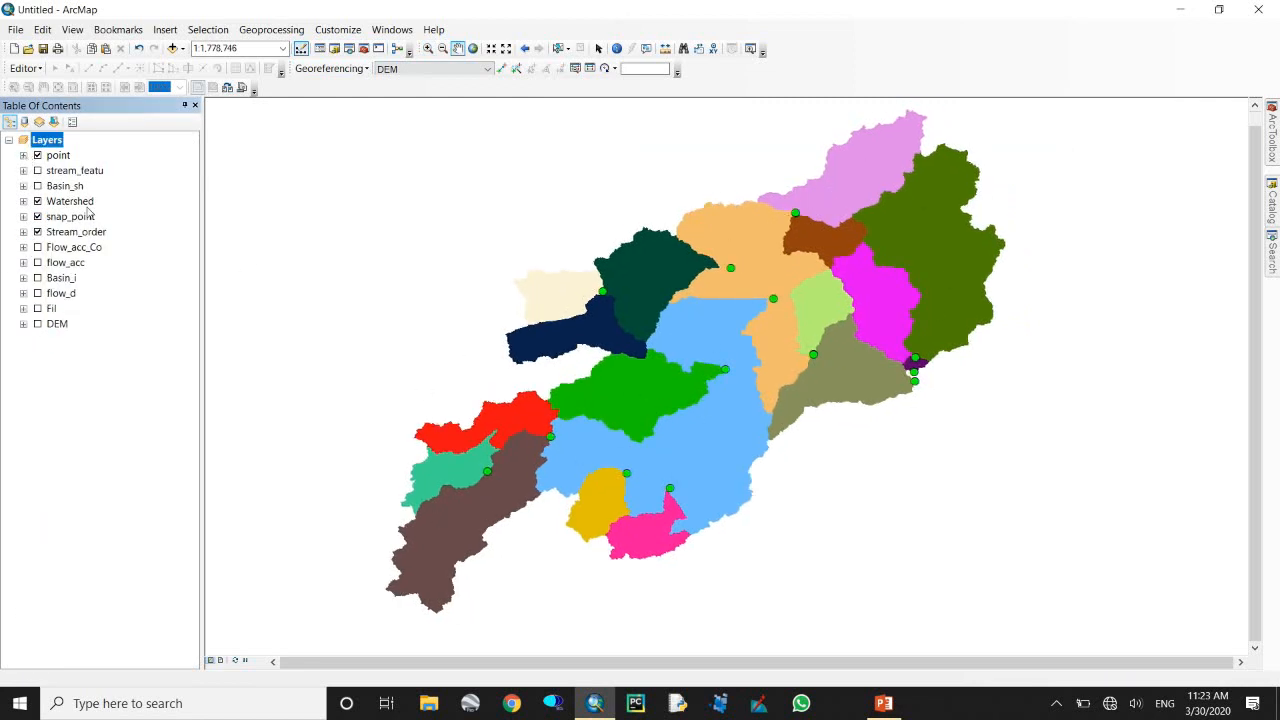
left_click(38, 171)
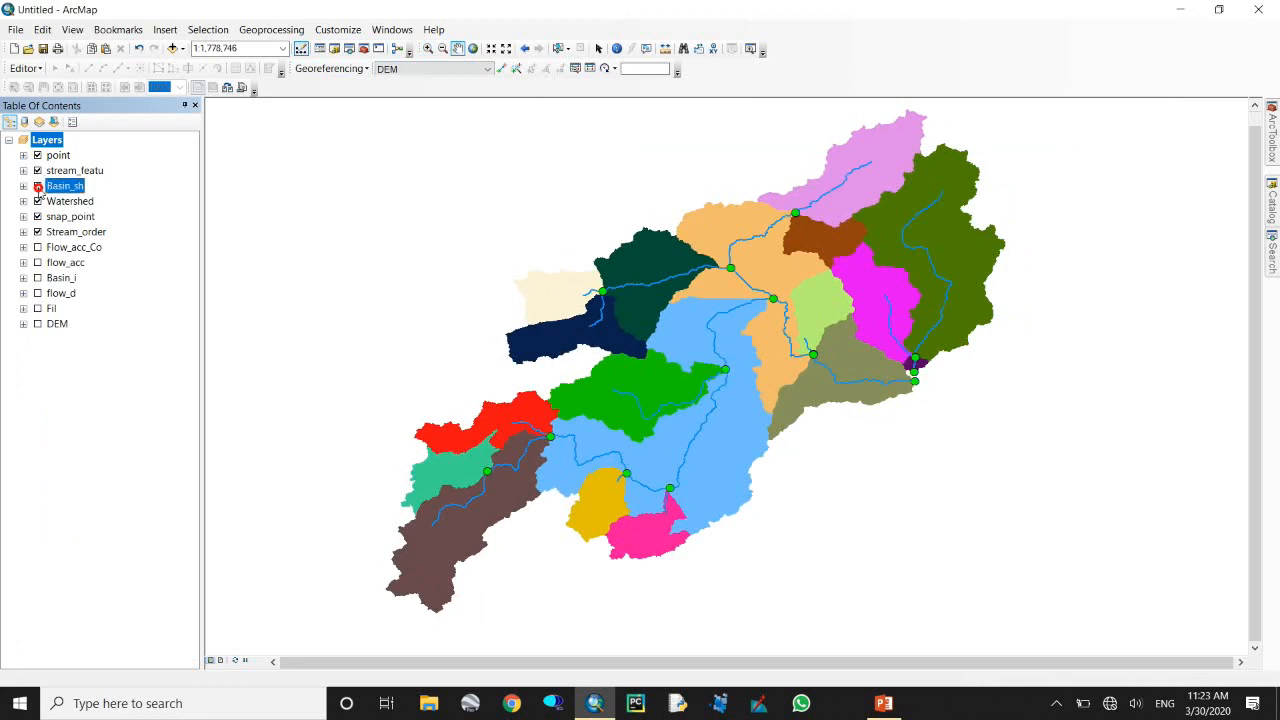
left_click(38, 186)
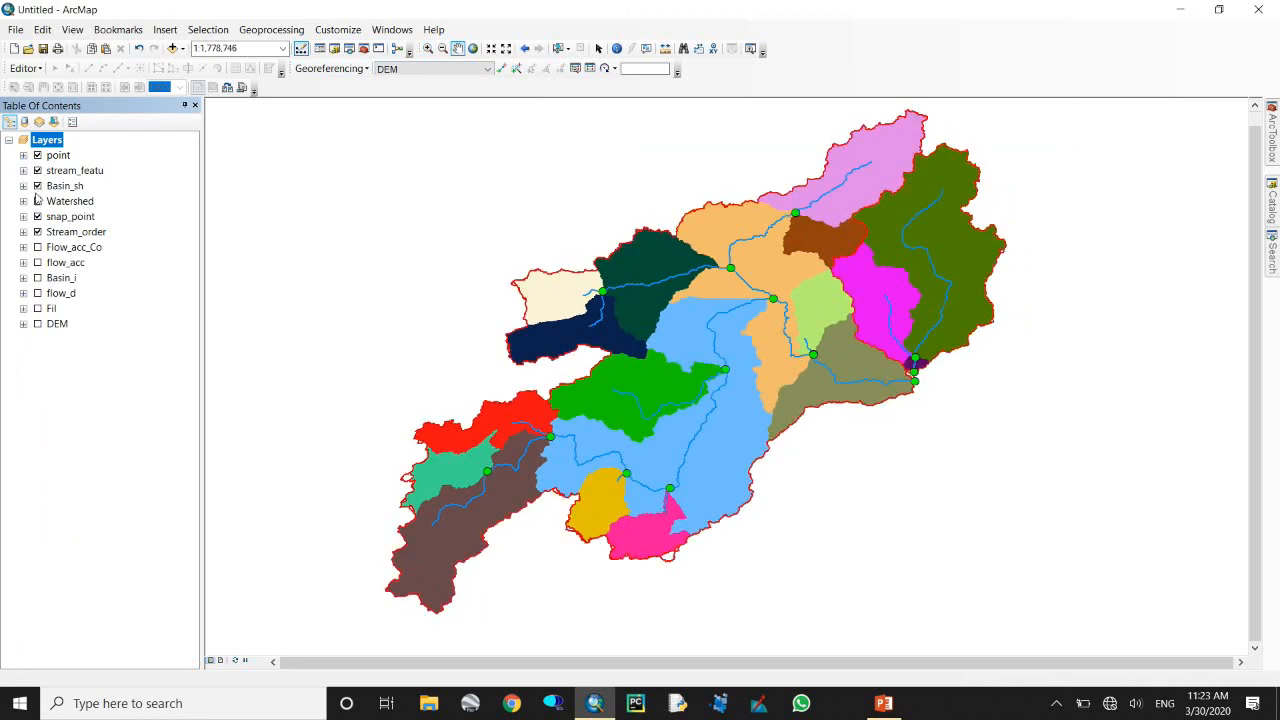
Apply the full-spectrum red-yellow-green-blue-magenta color ramp to the Watershed layer's unique values.
left_click(23, 201)
double_click(78, 202)
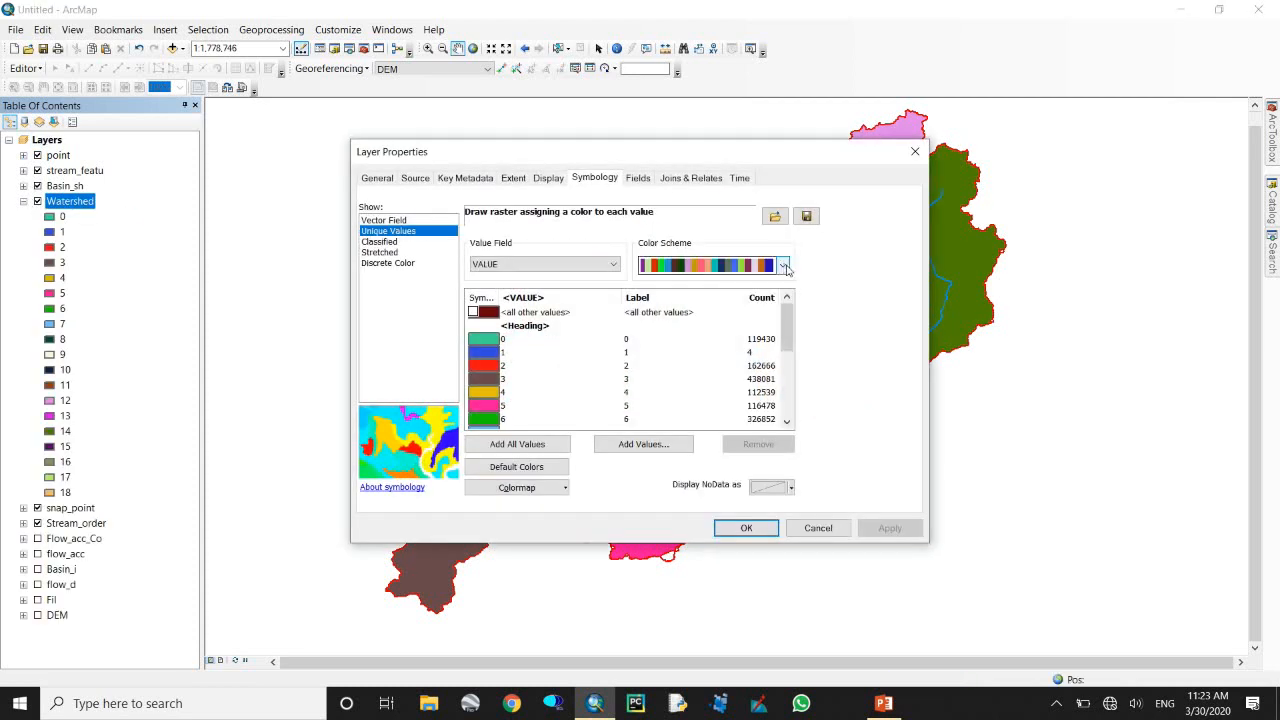
left_click(782, 265)
scroll(700, 395, "up", 15)
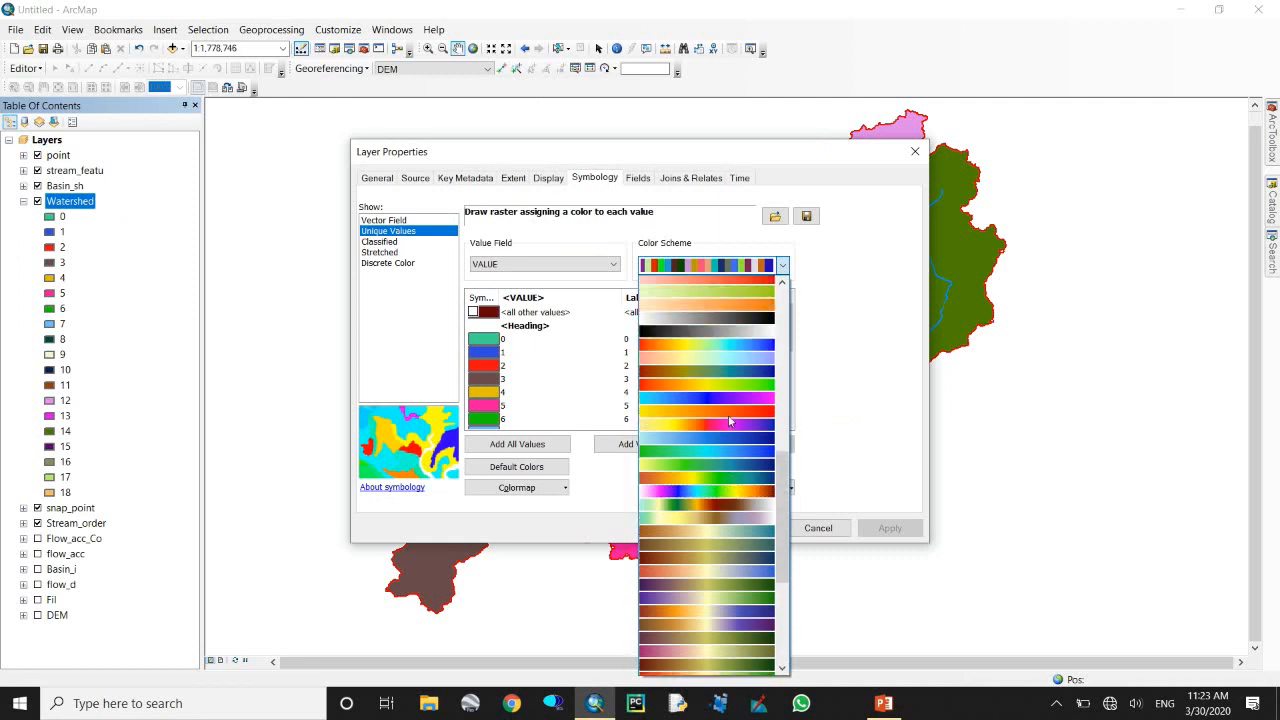
scroll(730, 420, "down", 10)
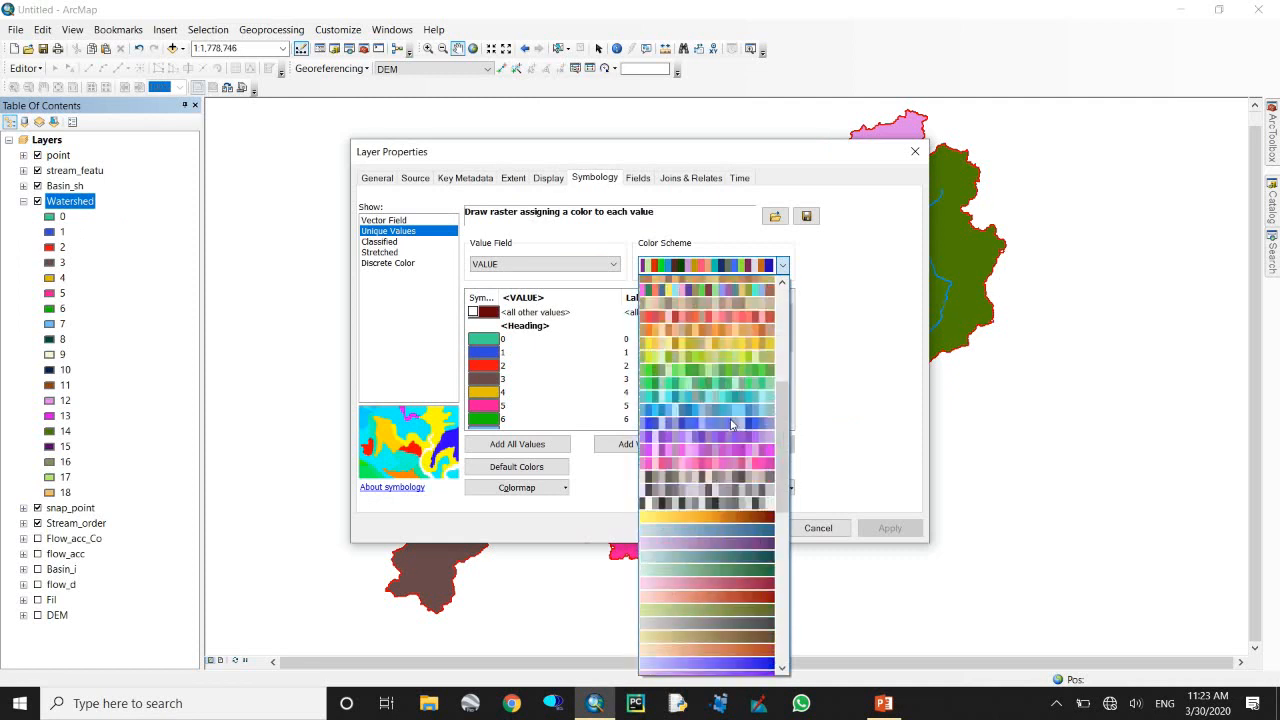
scroll(722, 423, "down", 5)
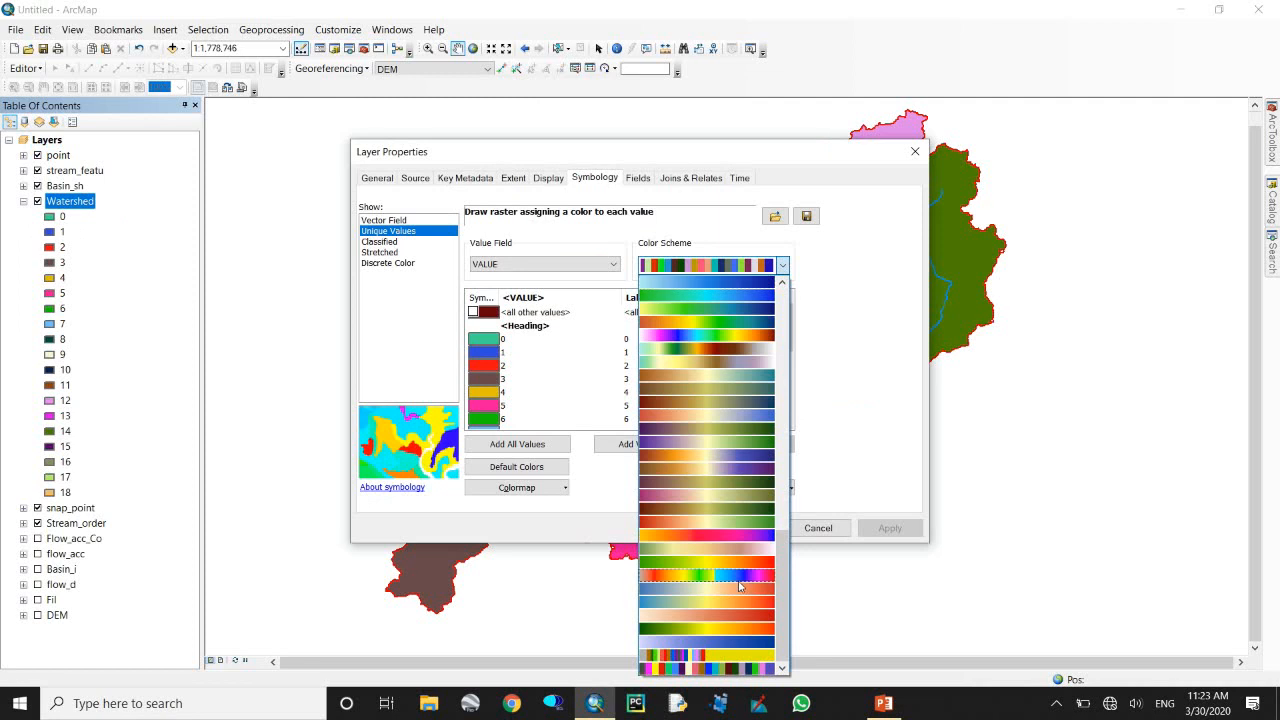
left_click(742, 577)
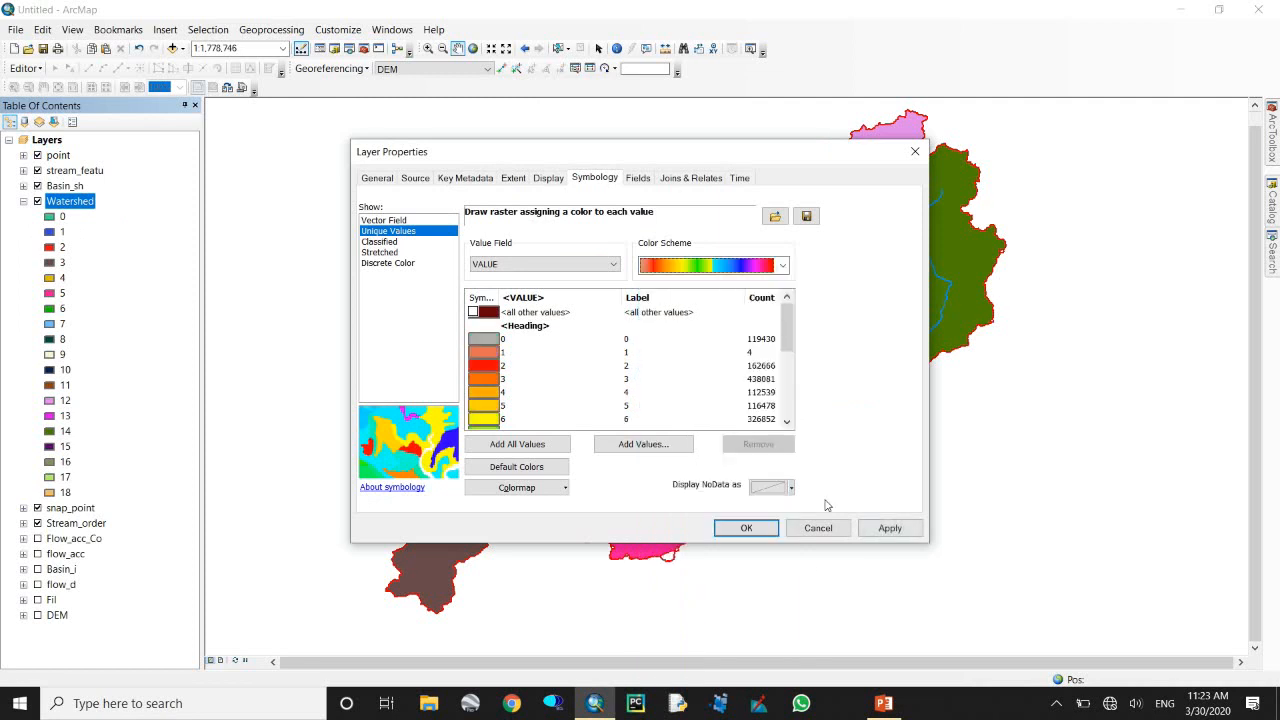
left_click(890, 528)
left_click(746, 528)
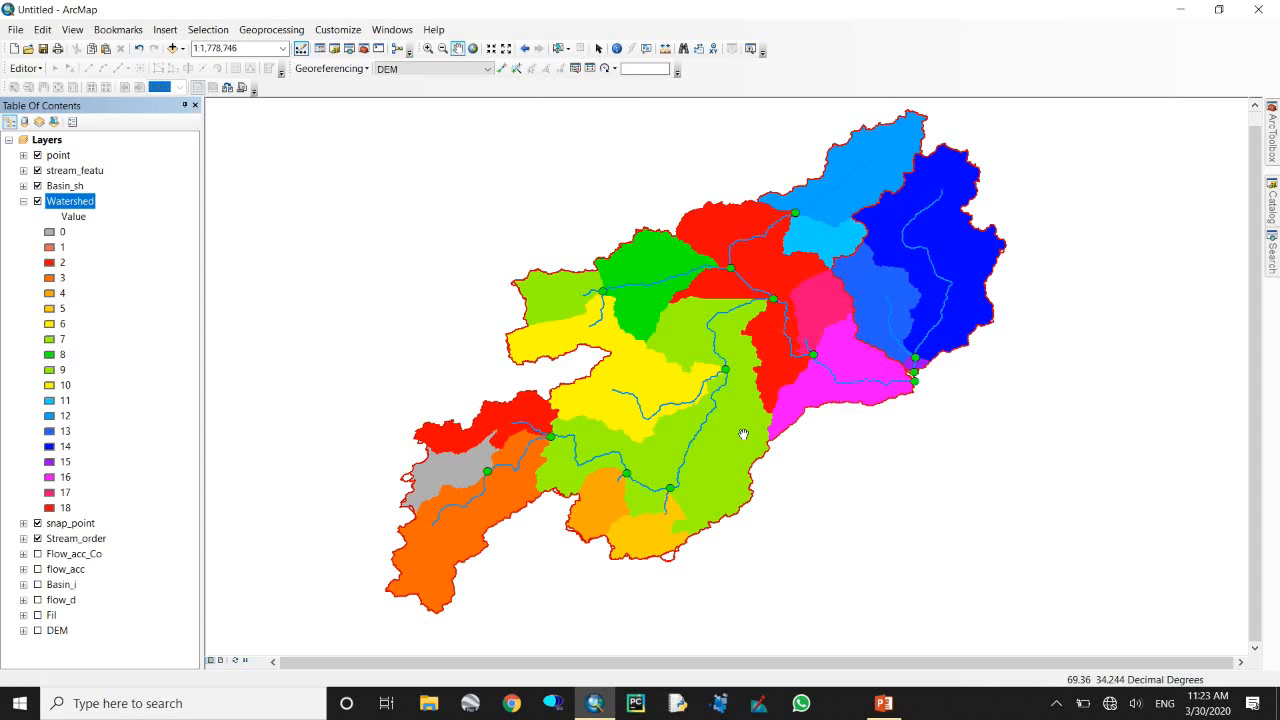
Change the Watershed layer's color scheme to the yellow-red-magenta-blue ramp.
double_click(70, 204)
left_click(745, 266)
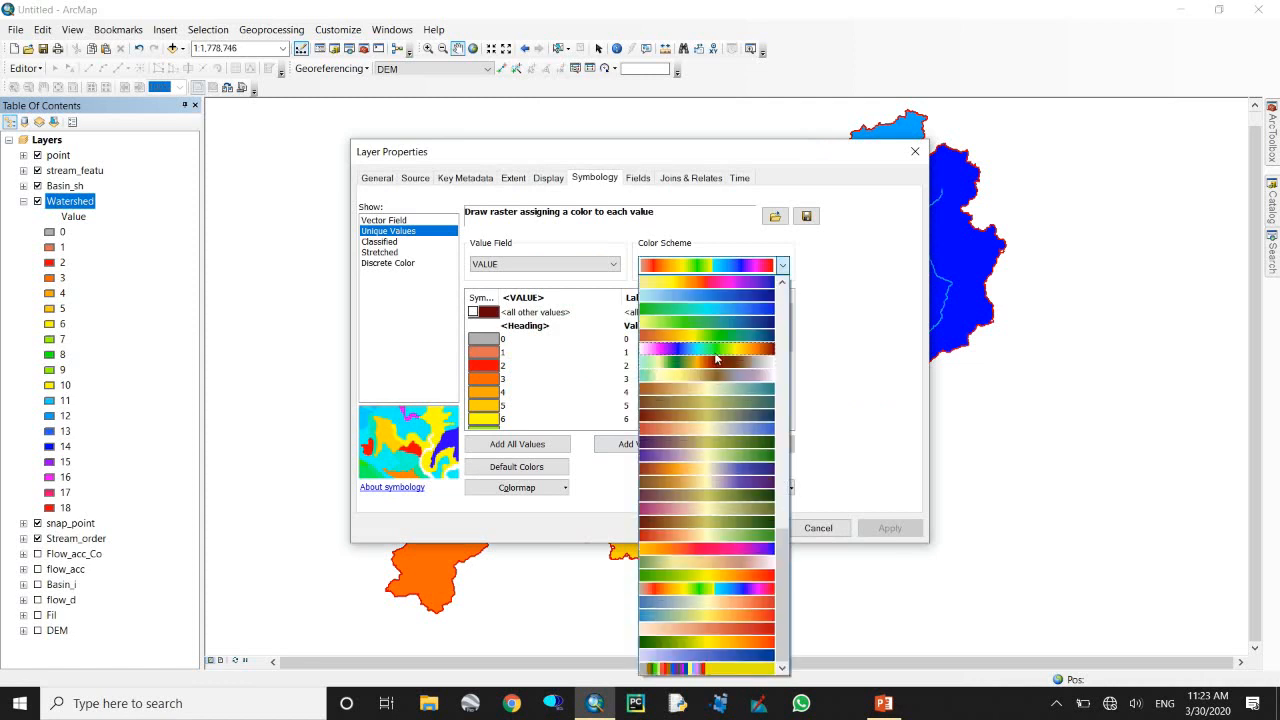
scroll(716, 360, "up", 2)
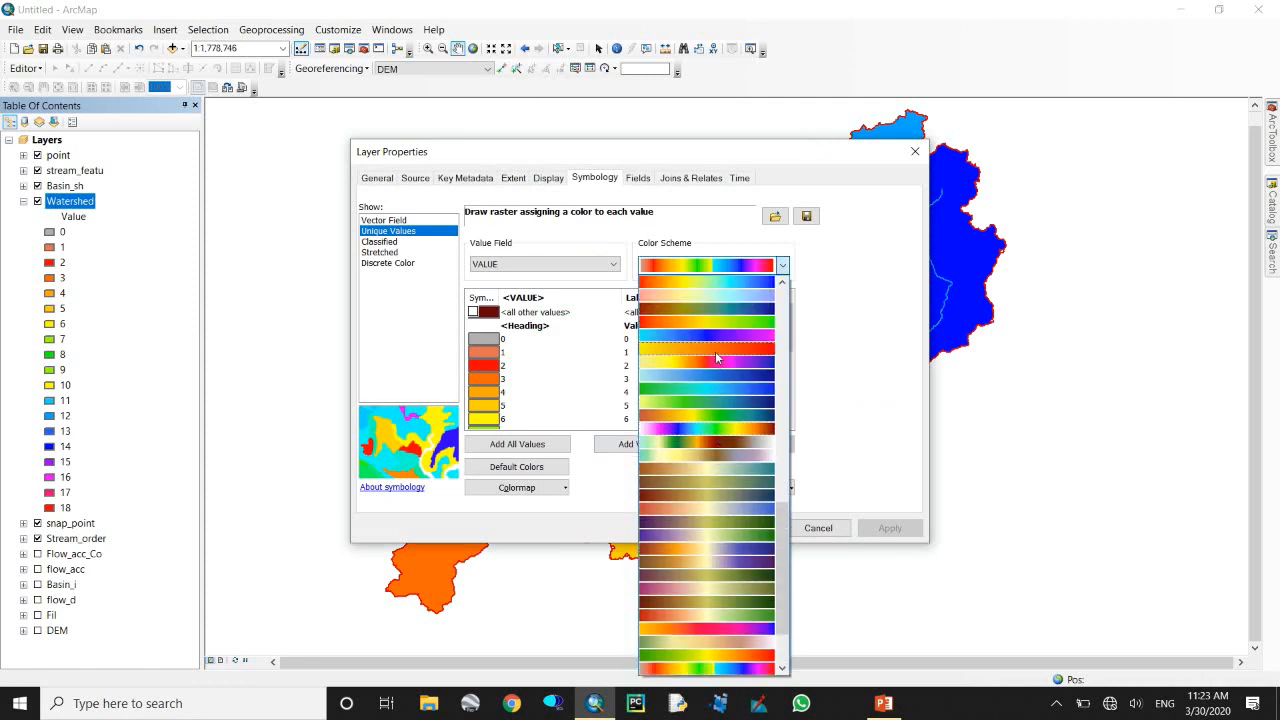
scroll(716, 358, "up", 6)
scroll(716, 358, "down", 8)
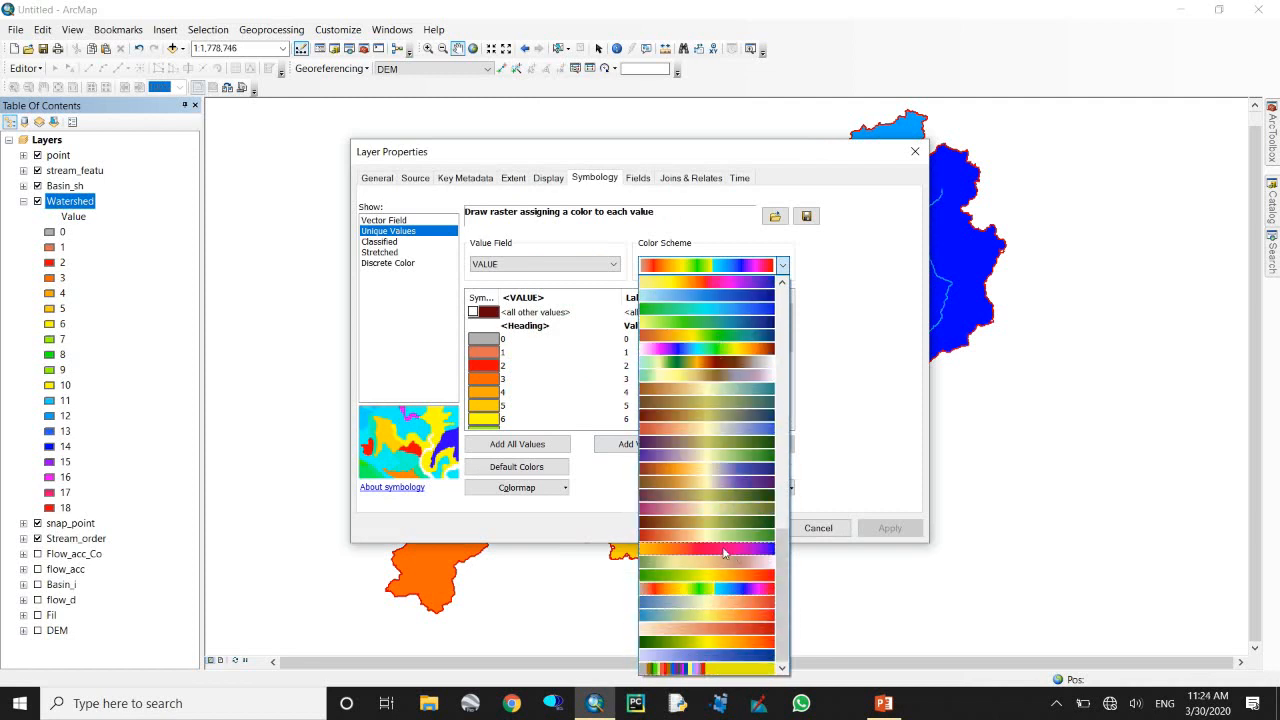
left_click(721, 549)
left_click(889, 528)
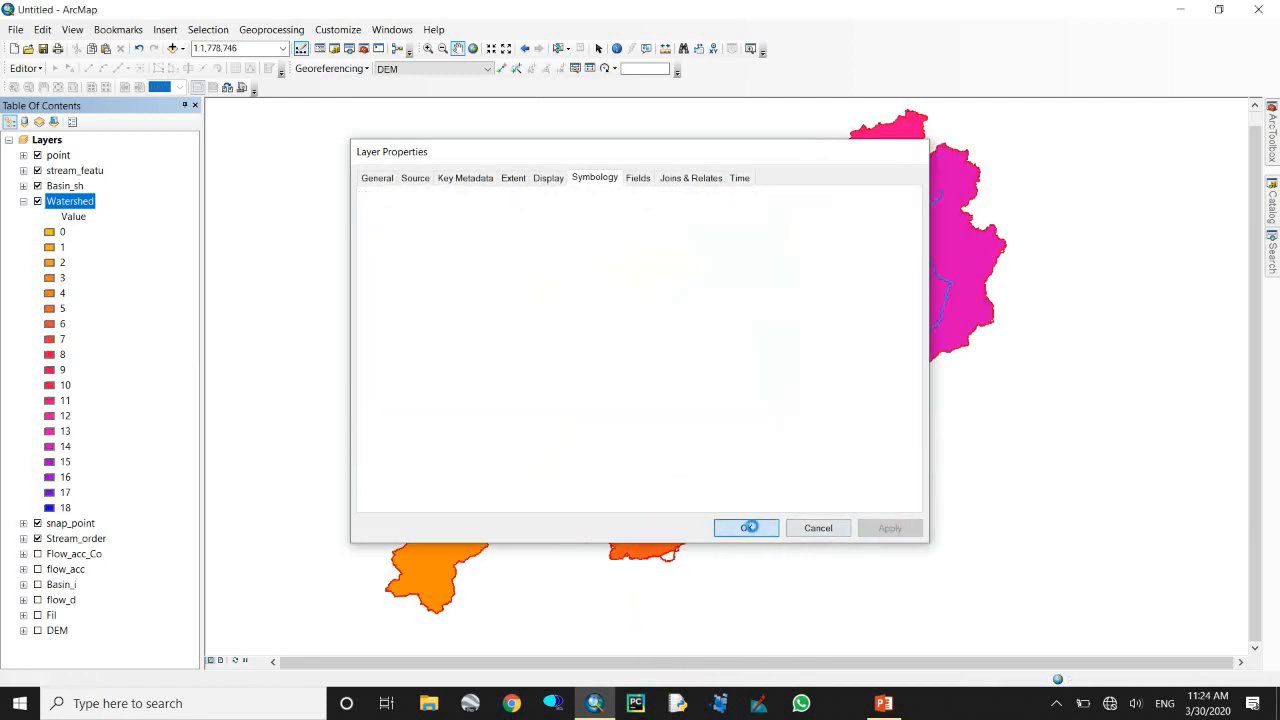
left_click(748, 527)
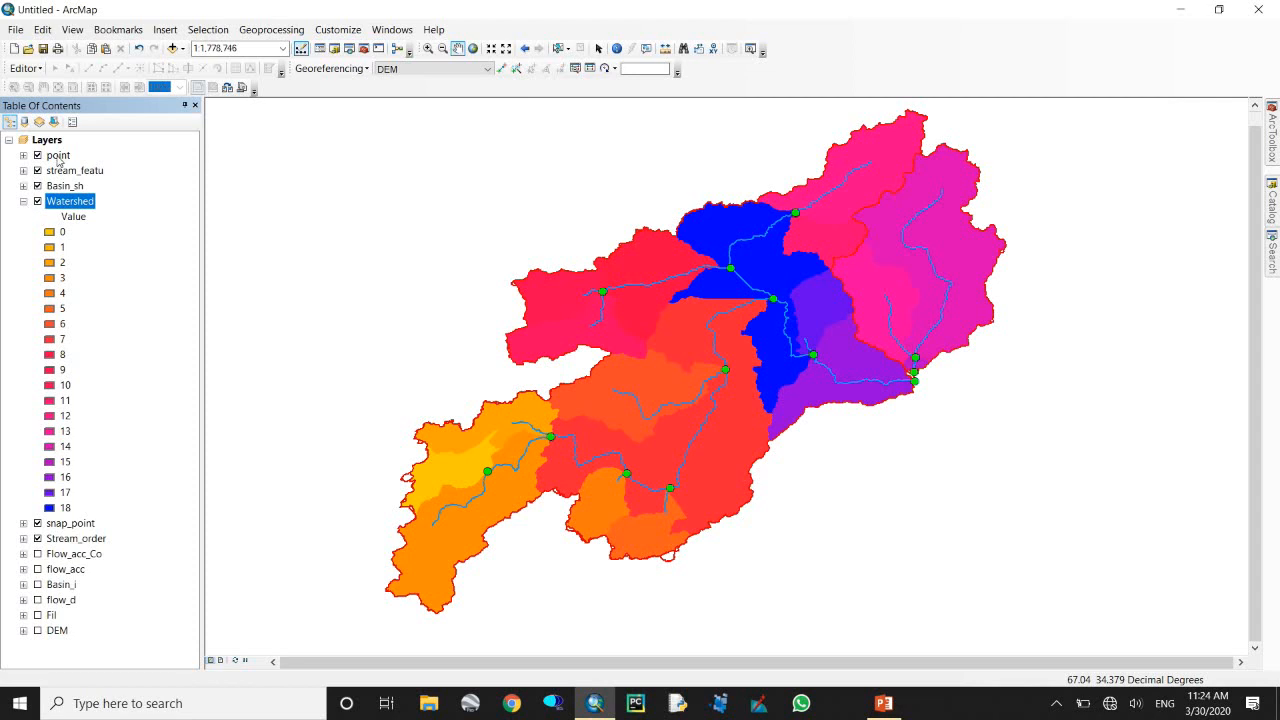
Set the outline color of the Basin_sh layer's symbol to black.
left_click(22, 192)
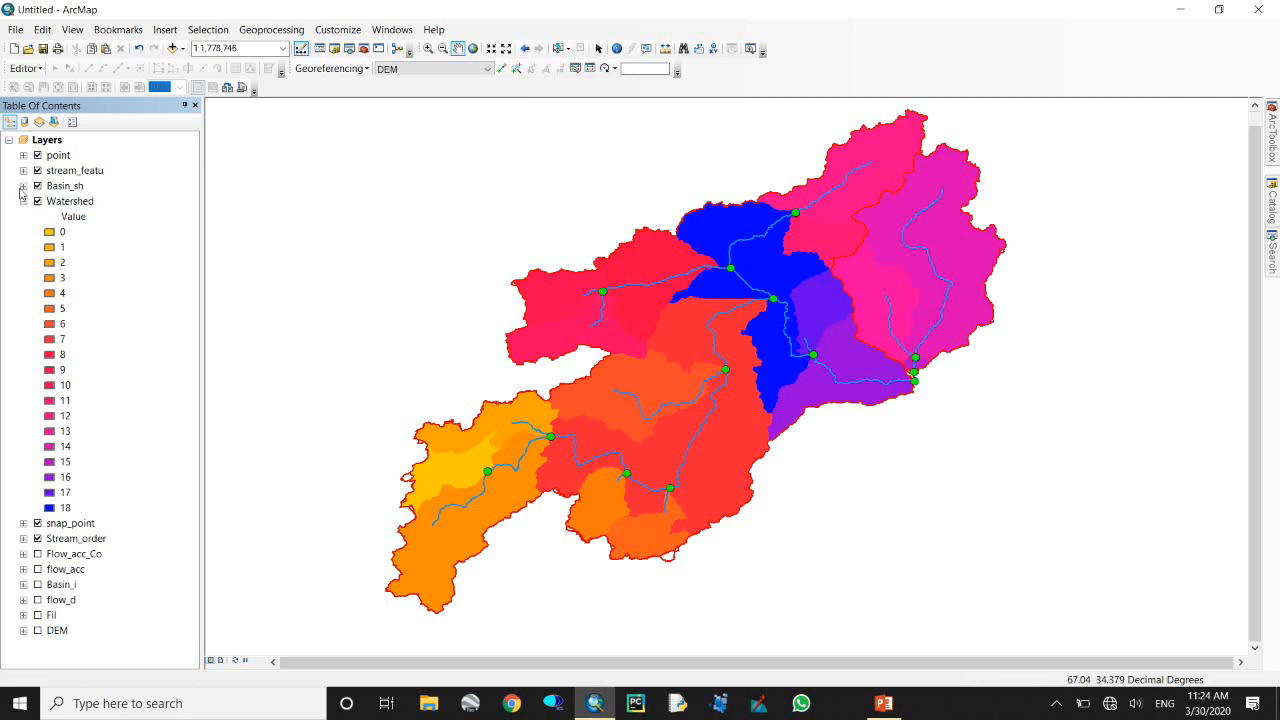
left_click(23, 186)
left_click(49, 201)
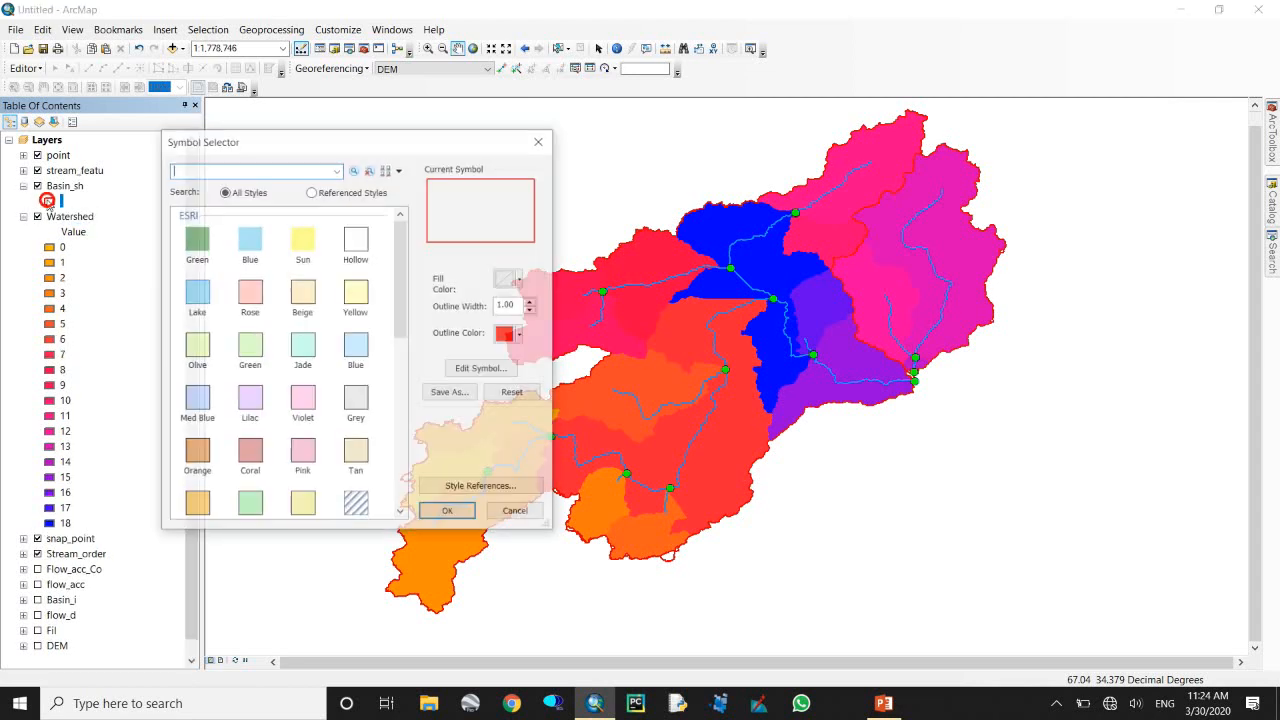
left_click(516, 334)
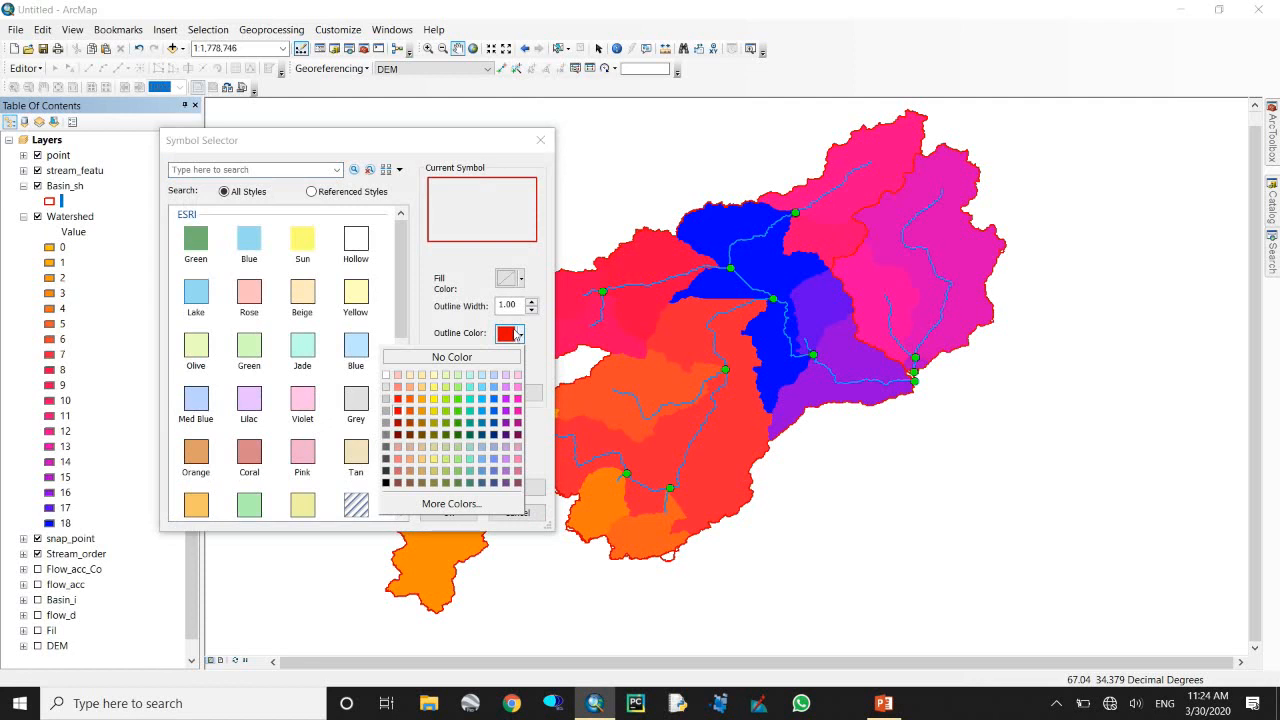
left_click(387, 483)
left_click(440, 511)
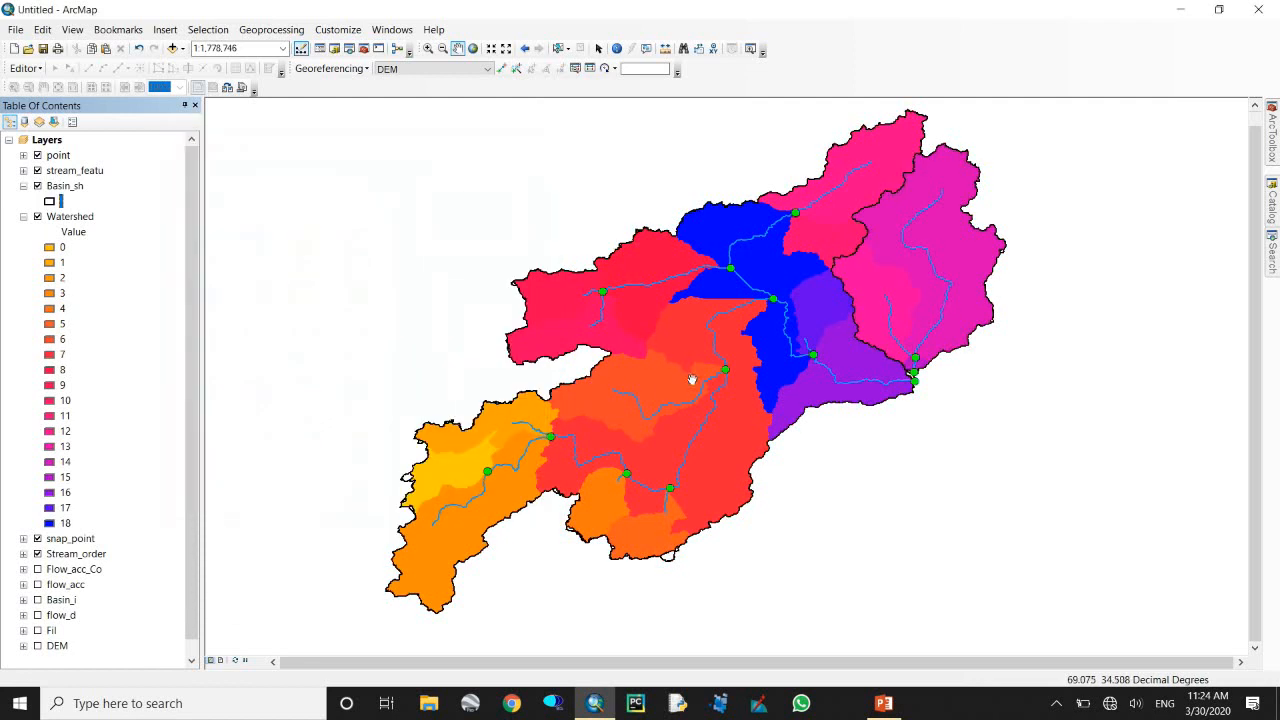
Collapse the legends of Watershed and Basin_sh, and hide the point layer.
left_click(25, 216)
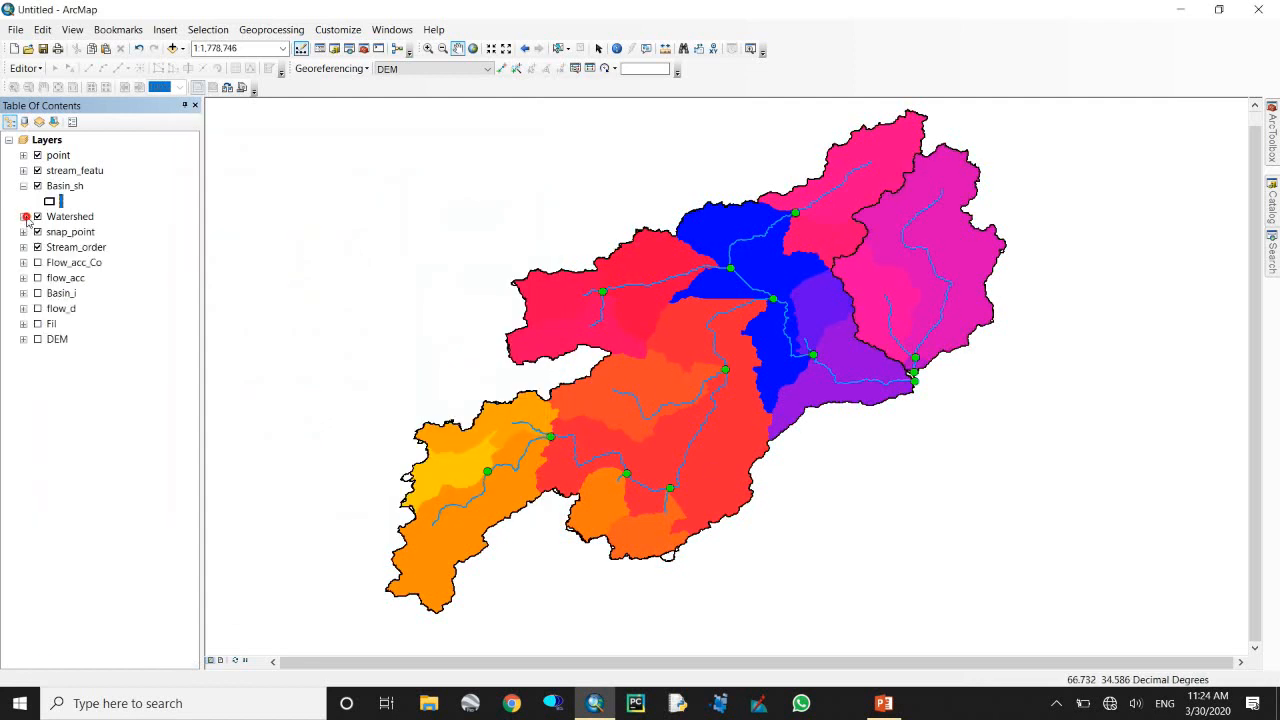
left_click(23, 186)
left_click(38, 155)
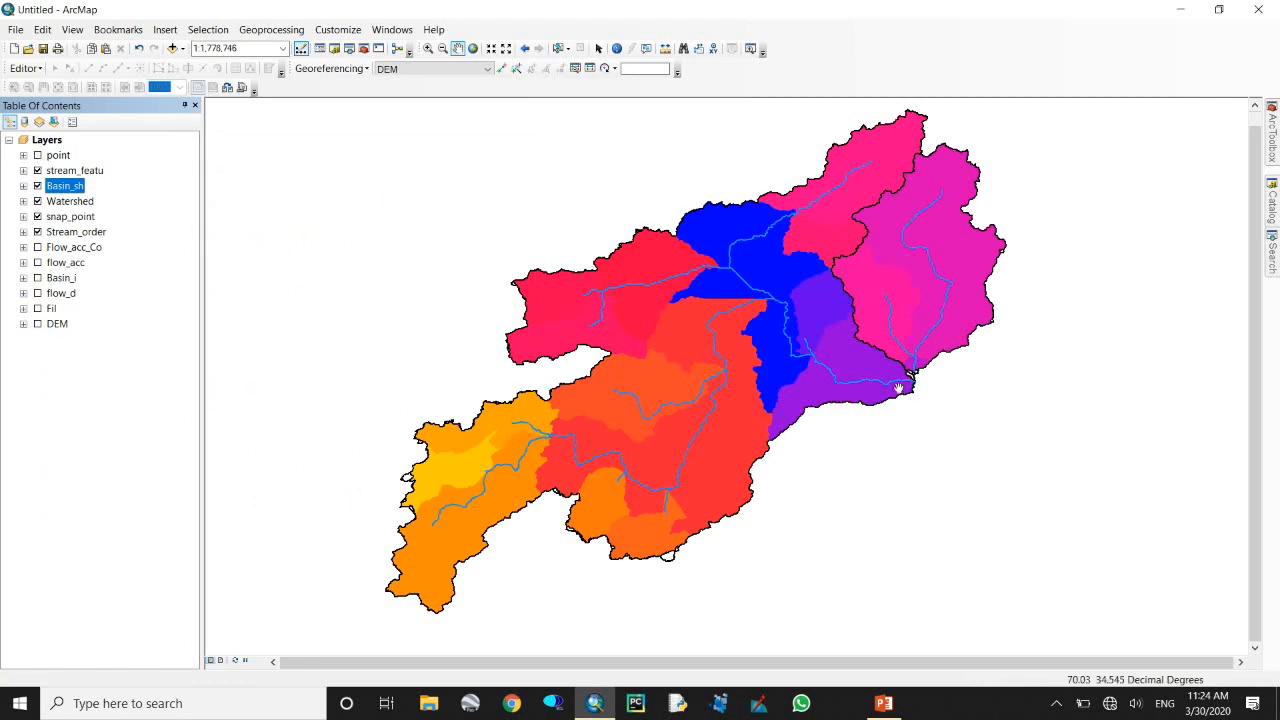
Switch to the layout view and reposition the watershed map so it lies fully inside the data frame.
left_click_drag(822, 376, 809, 386)
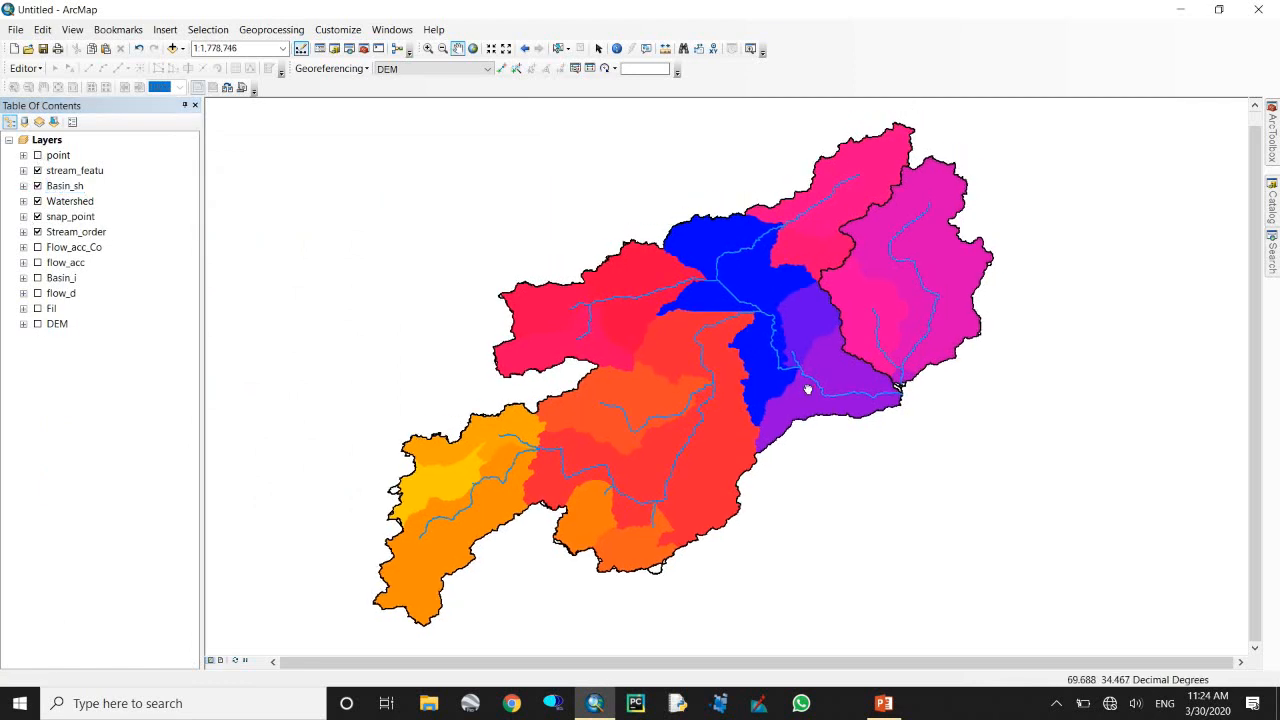
left_click(221, 661)
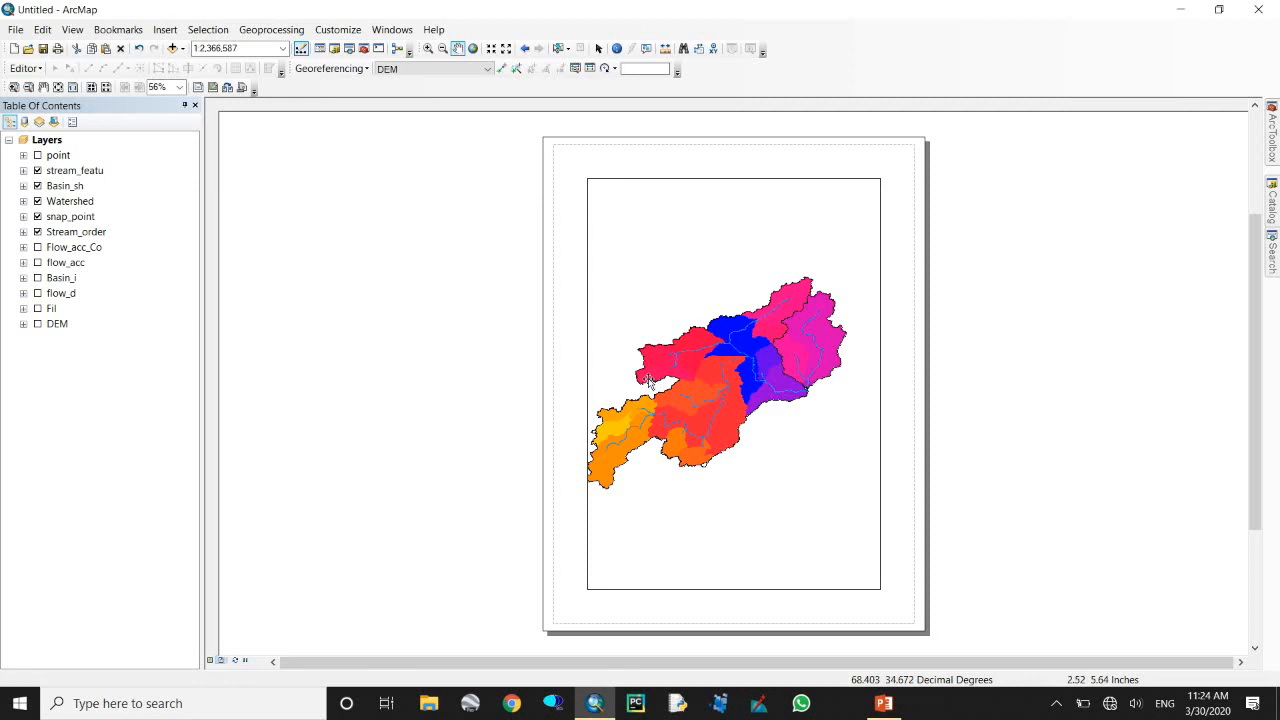
left_click(458, 49)
left_click_drag(783, 362, 778, 301)
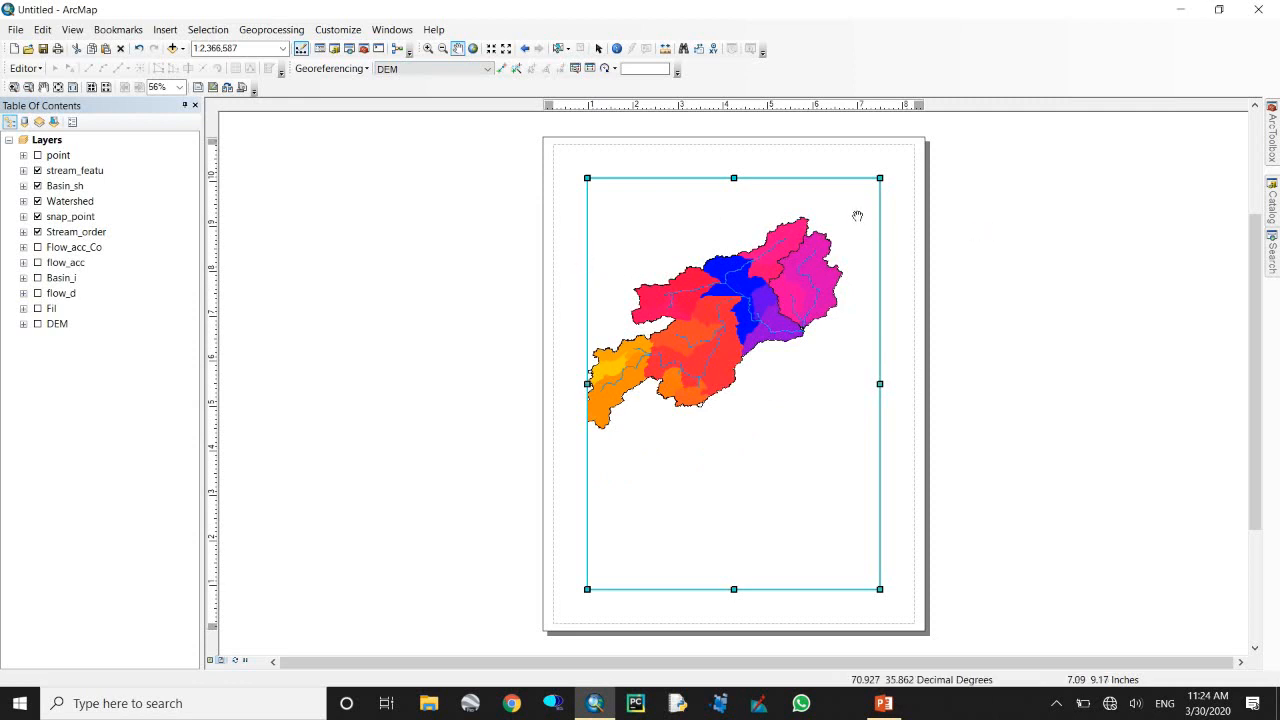
left_click_drag(771, 258, 787, 361)
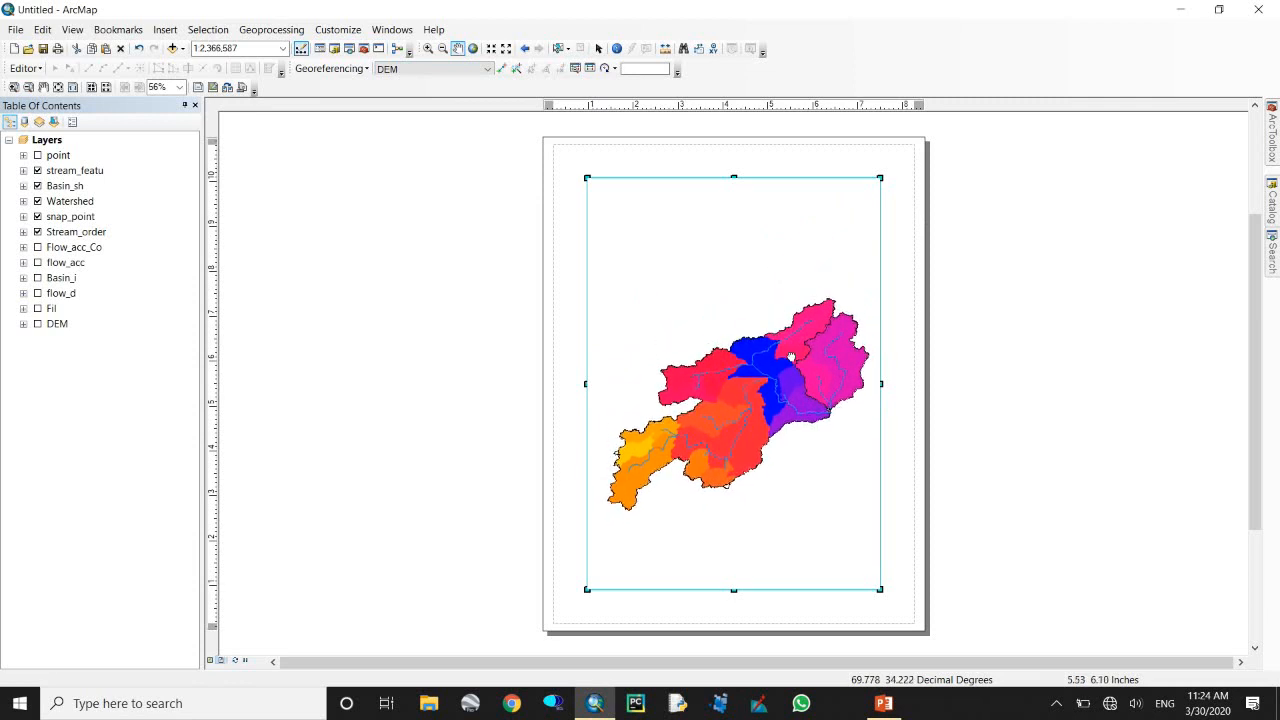
Insert the text "Watershed" on the layout page.
left_click(164, 29)
left_click(178, 83)
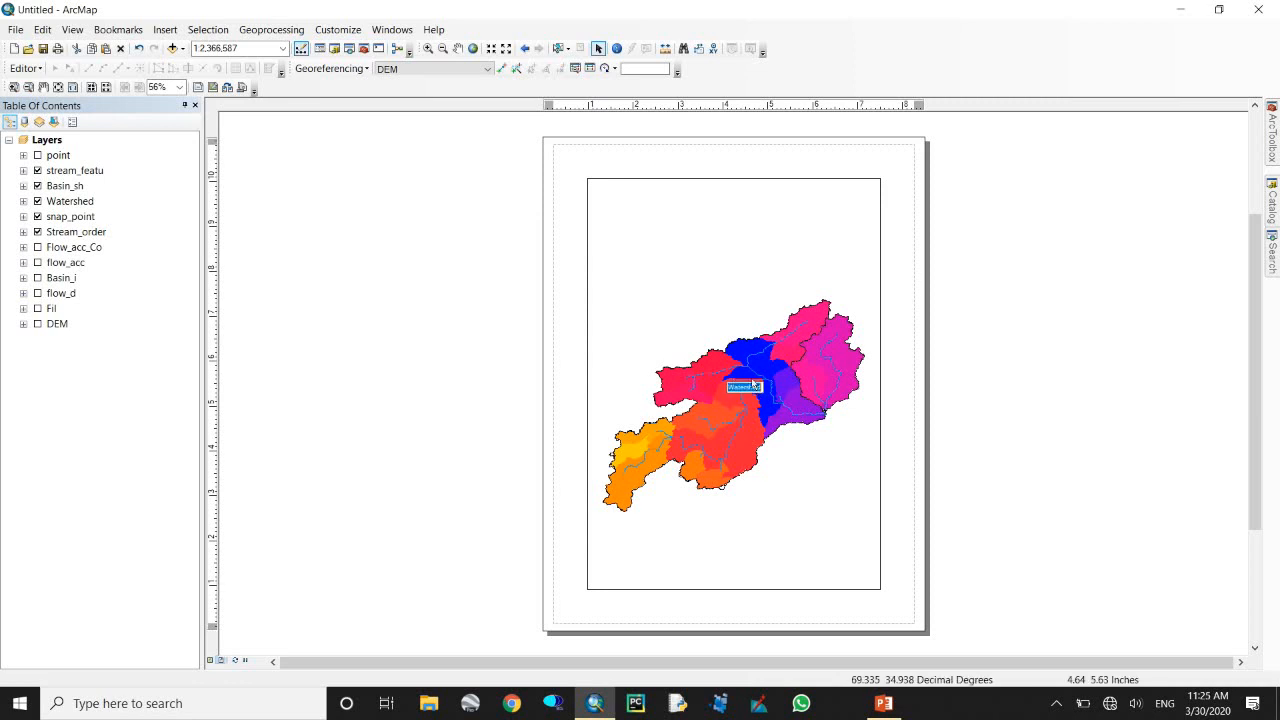
Format the Watershed text as 24-point bold and move it to the top center of the map frame.
double_click(738, 389)
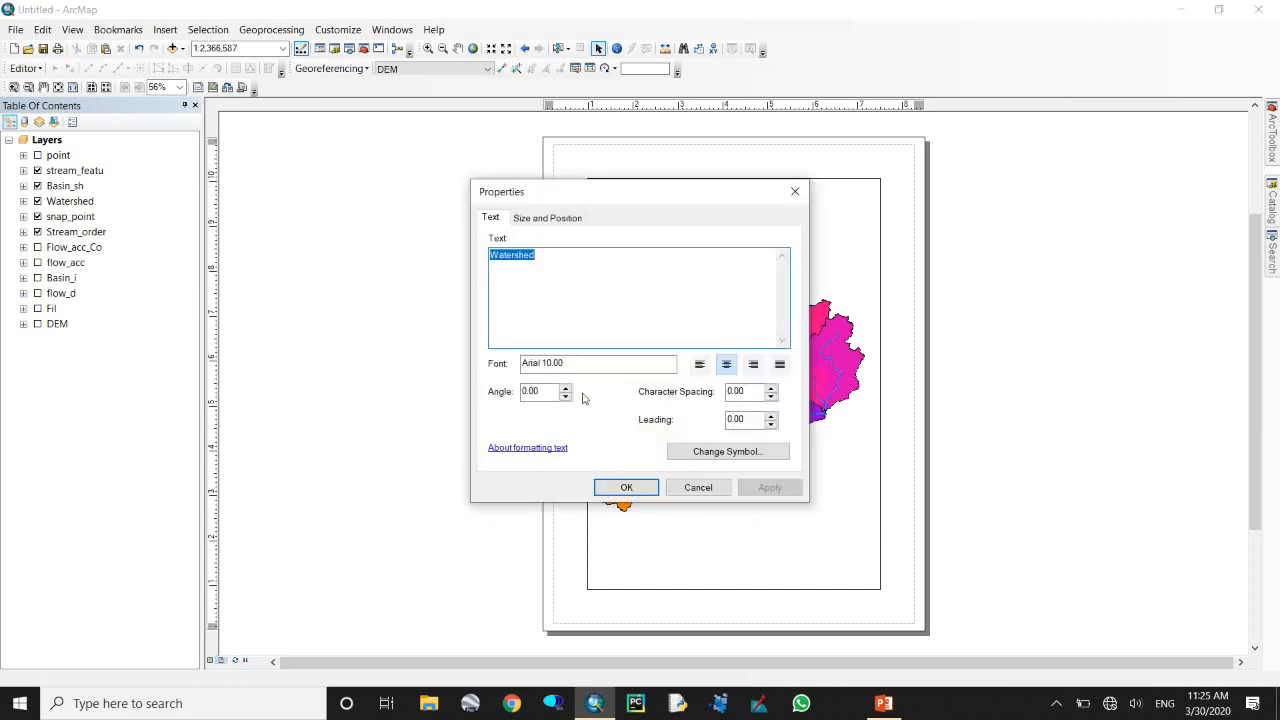
left_click(758, 451)
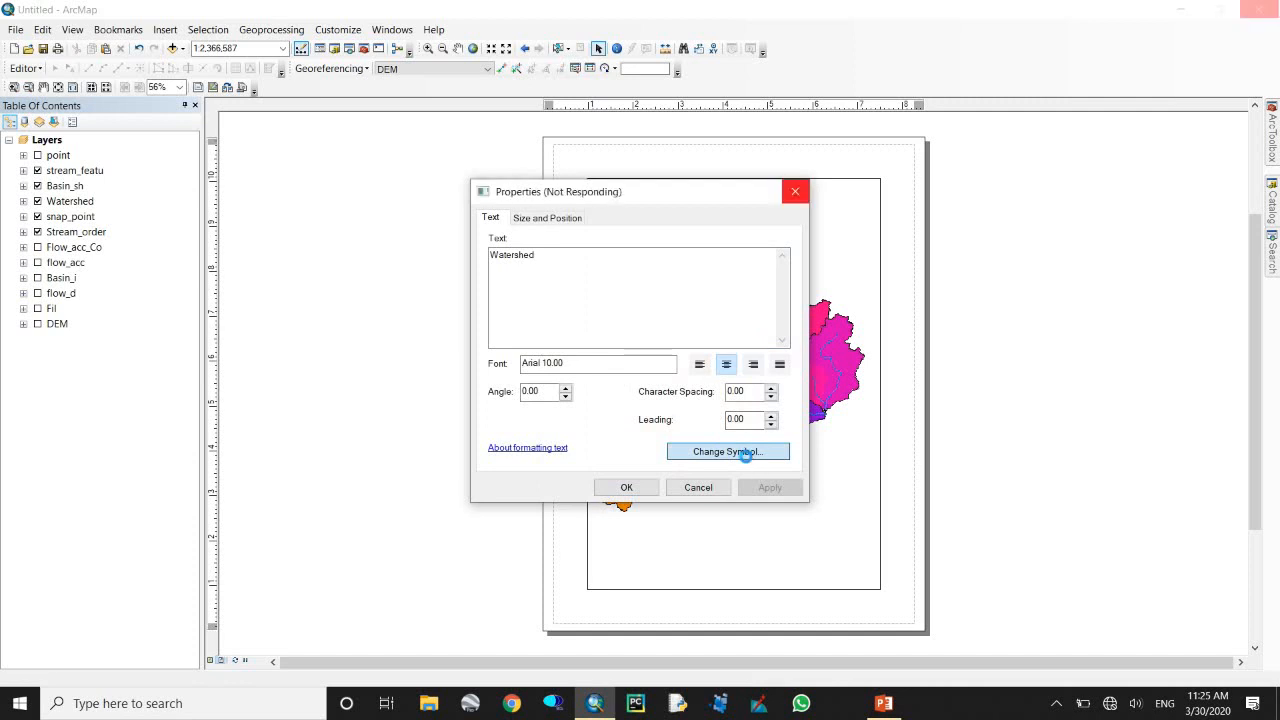
left_click(513, 328)
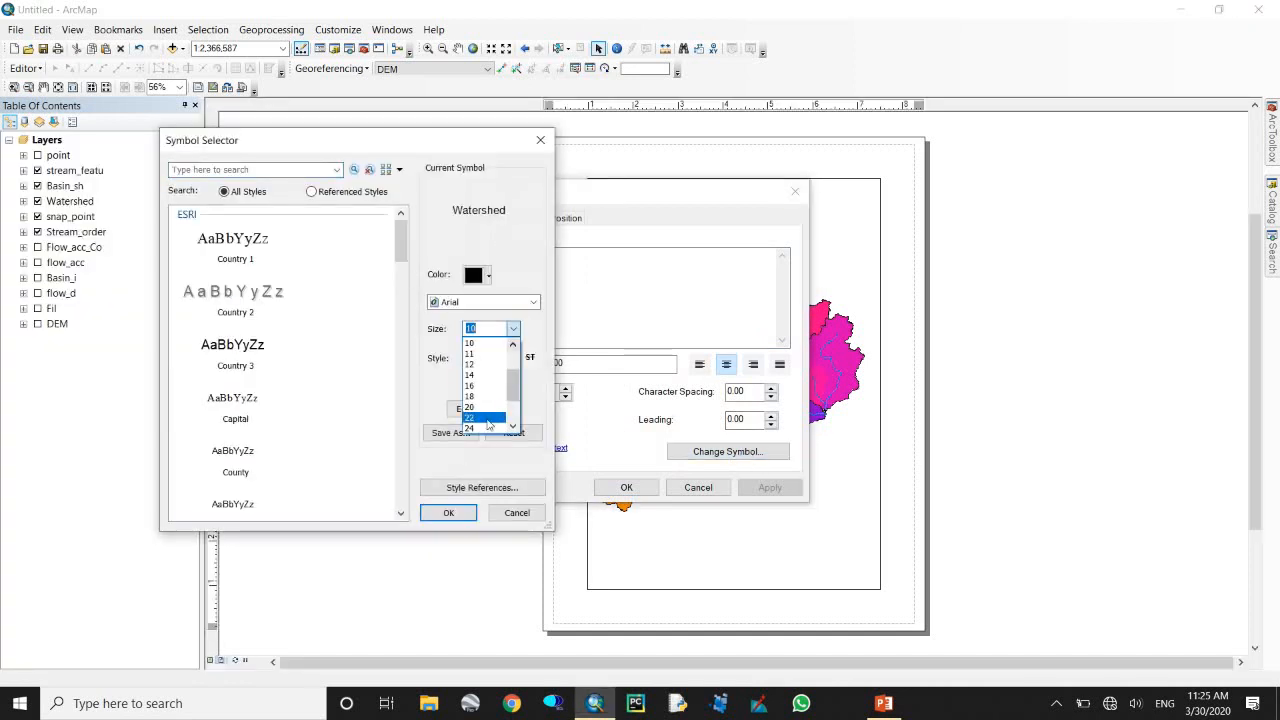
left_click(490, 428)
left_click(470, 357)
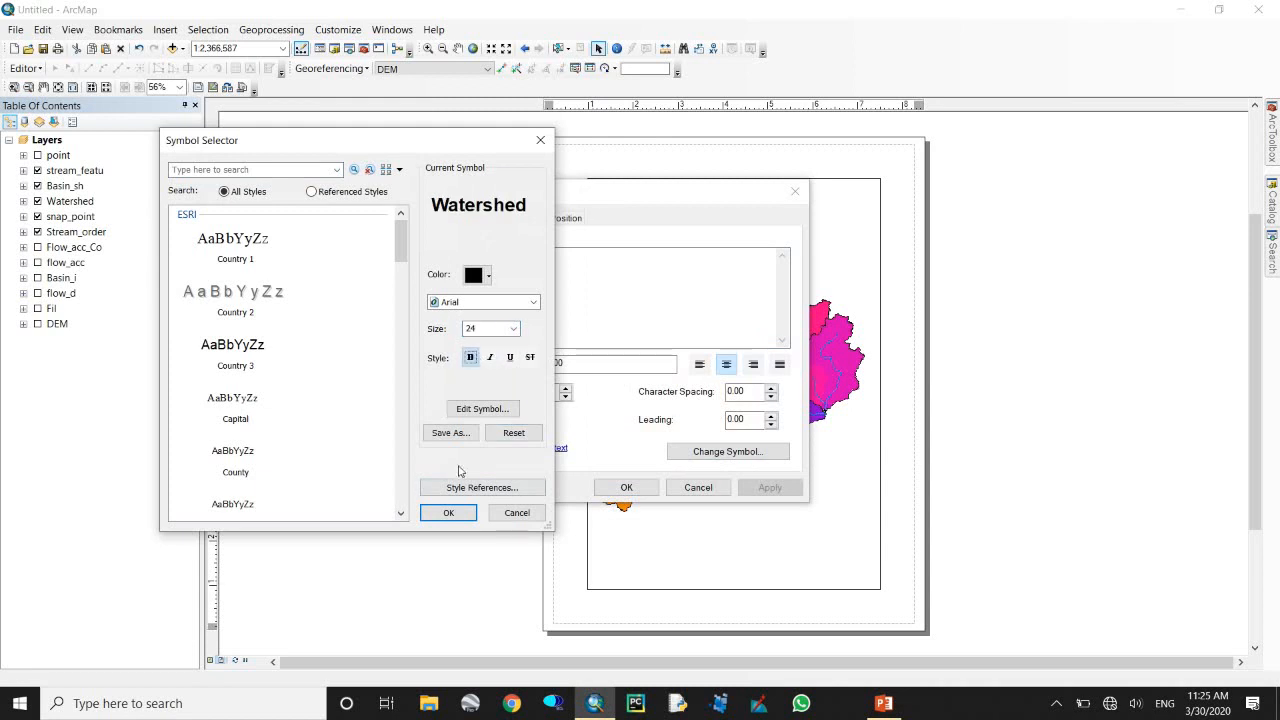
left_click(448, 512)
left_click(626, 487)
left_click_drag(729, 392, 735, 191)
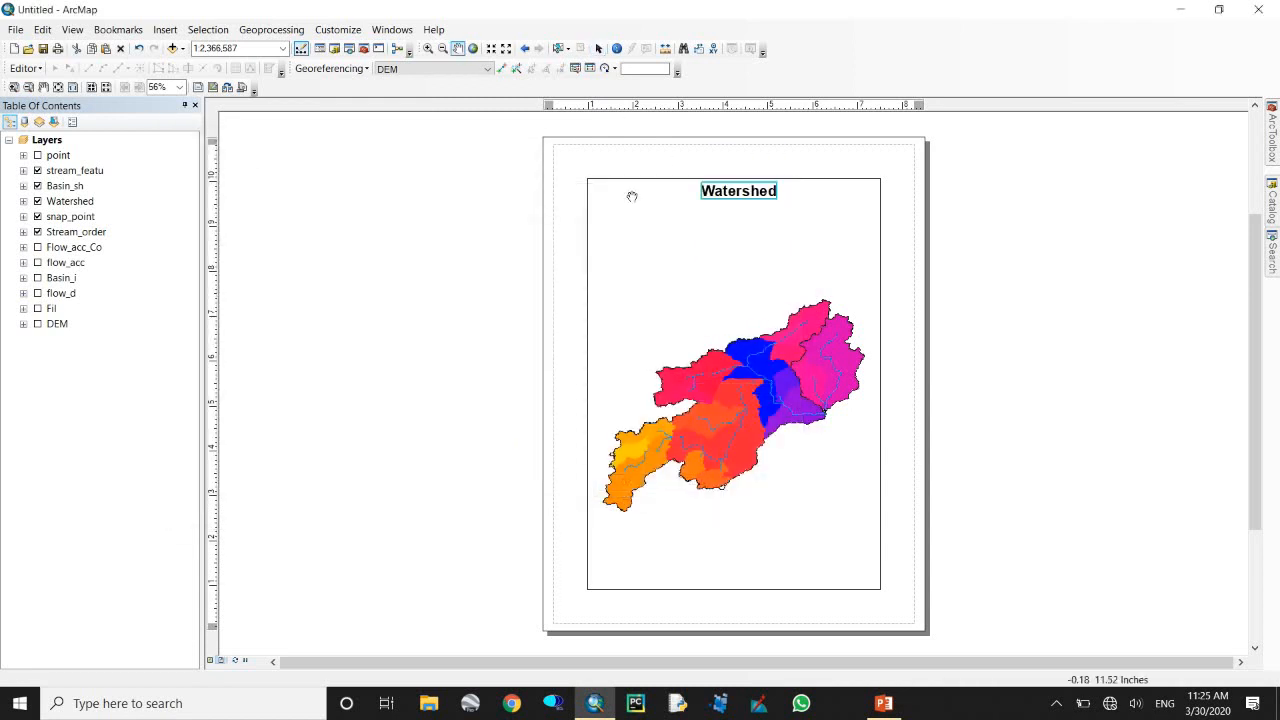
Enlarge the map to about 1:2,086,263 so it fills the frame's width, and position it below the Watershed title.
left_click(457, 49)
mouse_move(763, 343)
left_mouse_down()
mouse_move(757, 286)
mouse_move(778, 297)
mouse_move(758, 313)
mouse_move(763, 331)
left_mouse_up()
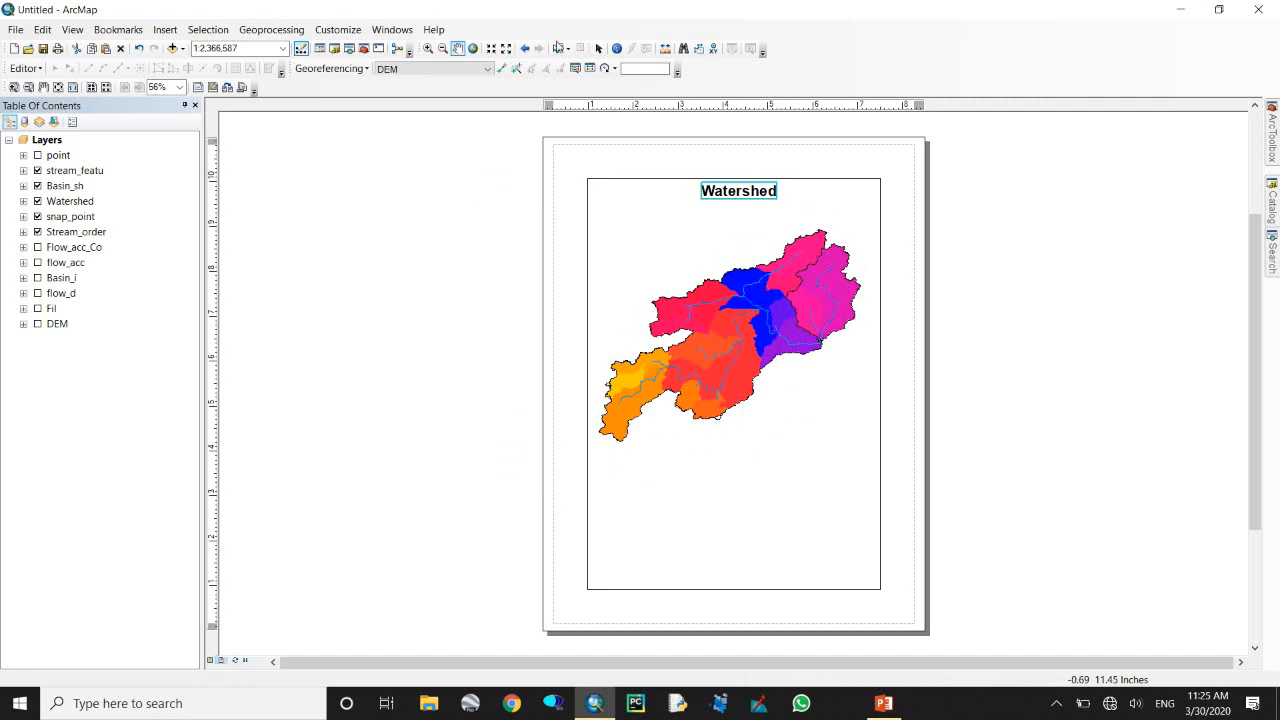
left_click(428, 48)
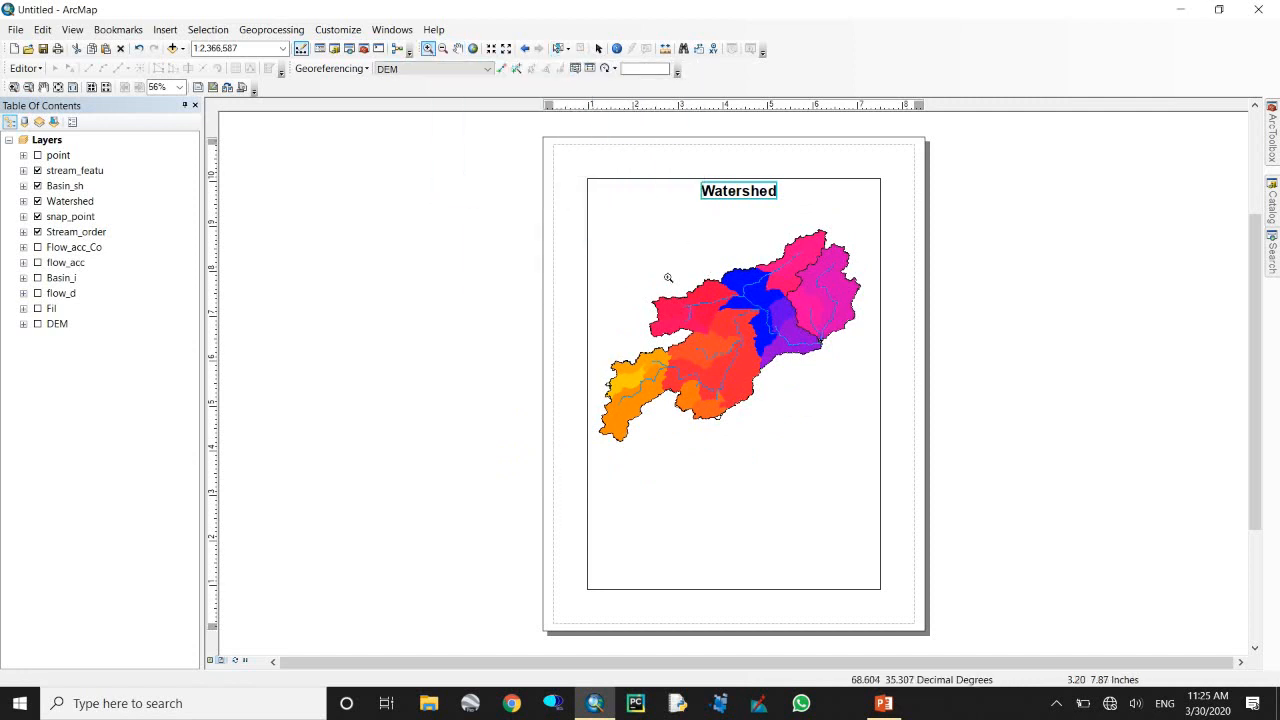
left_click_drag(603, 229, 862, 463)
left_click(458, 48)
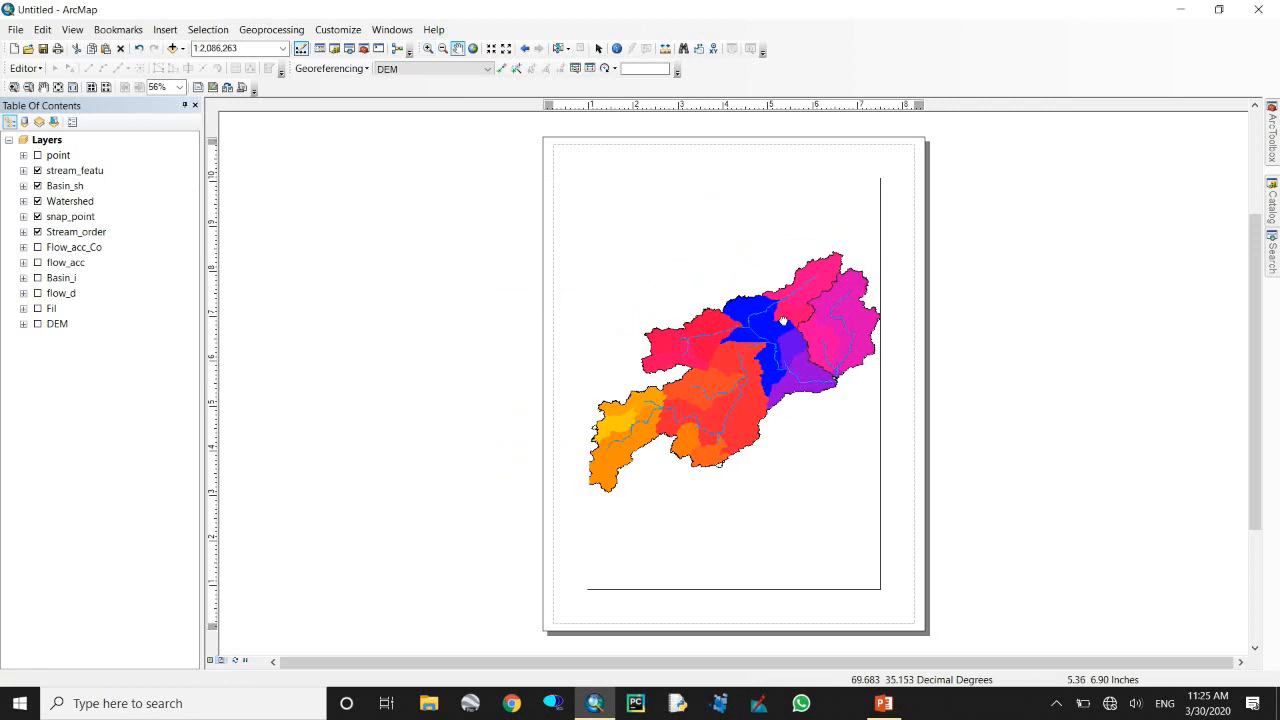
left_click_drag(785, 324, 787, 324)
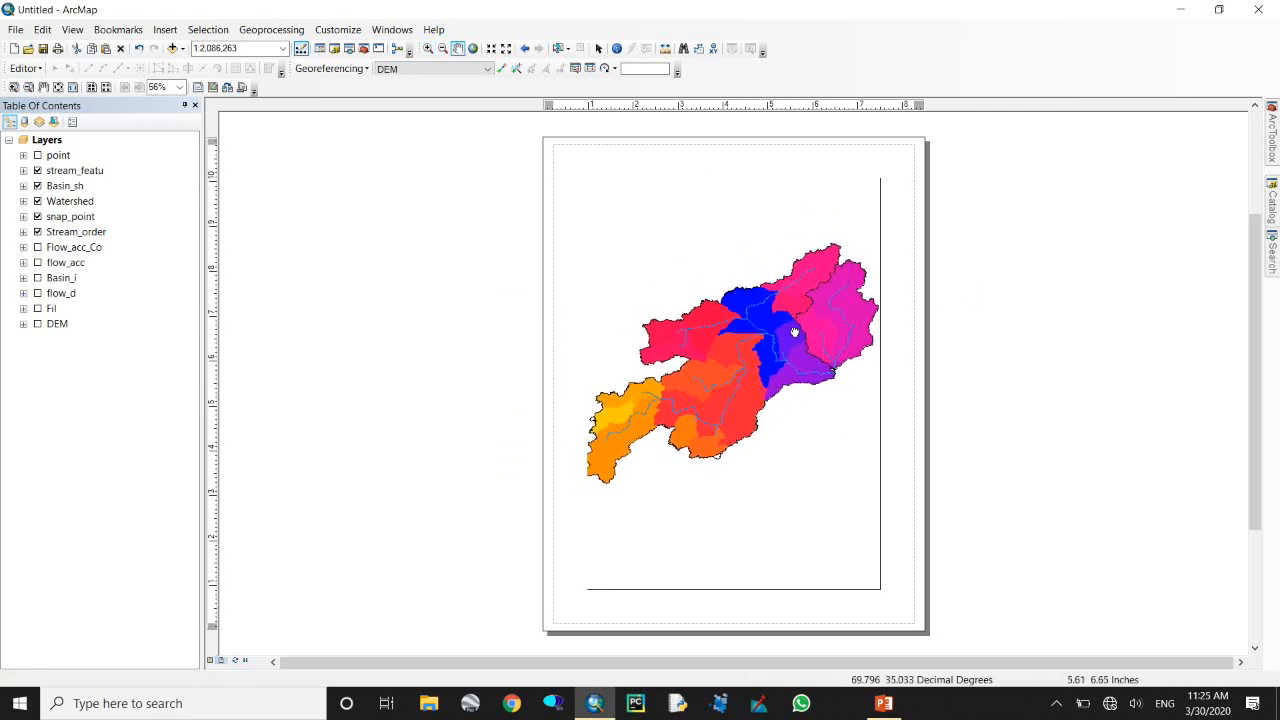
left_click_drag(795, 342, 797, 310)
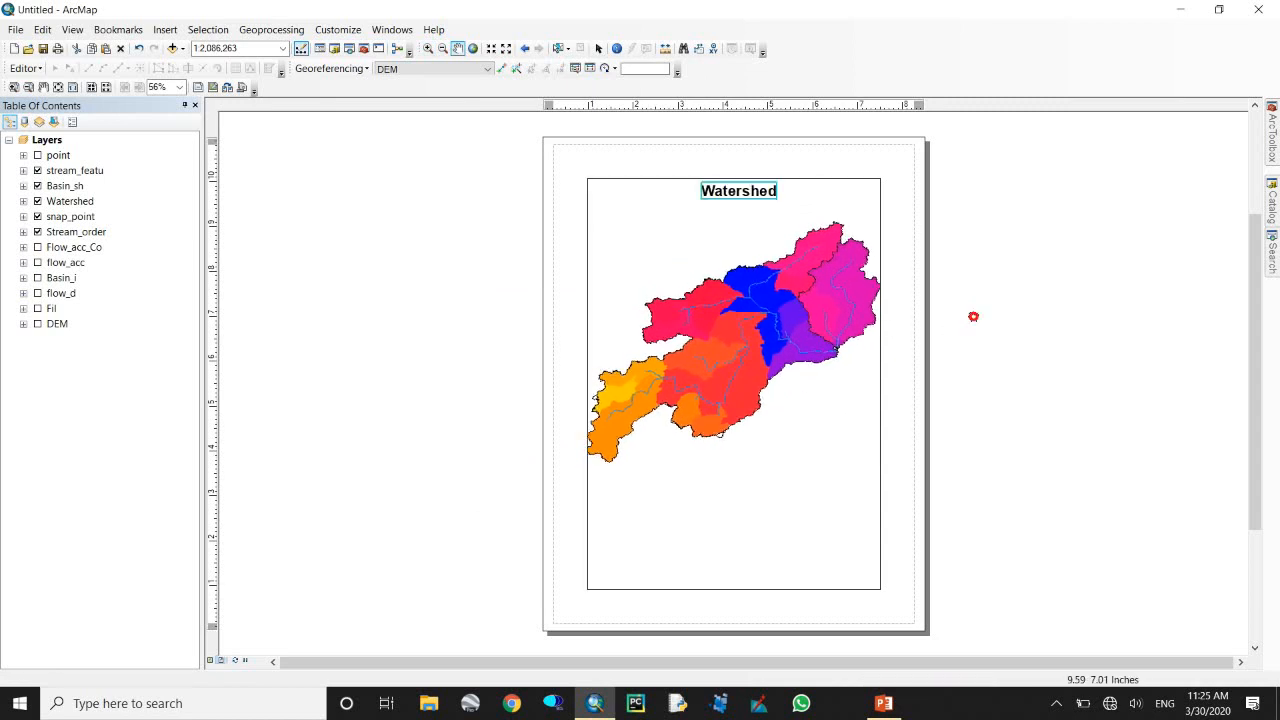
Start a new scale bar for the layout using the Alternating Scale Bar 2 style.
left_click(167, 31)
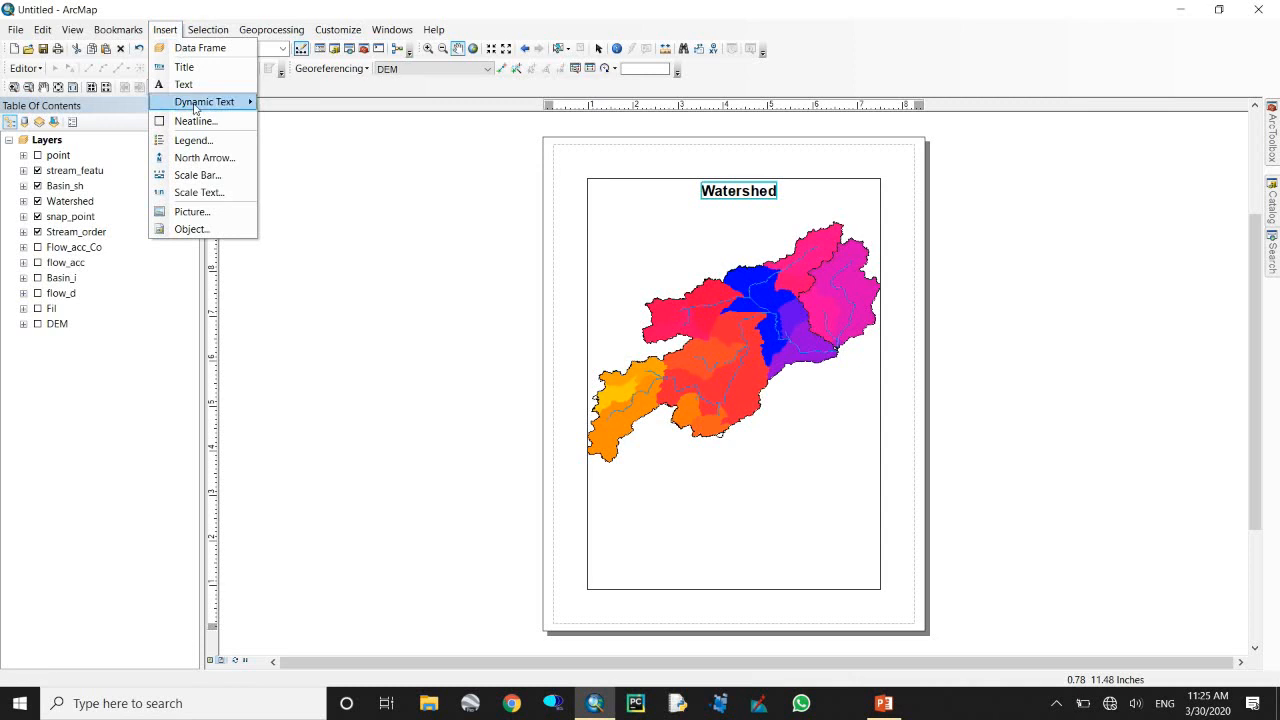
left_click(220, 176)
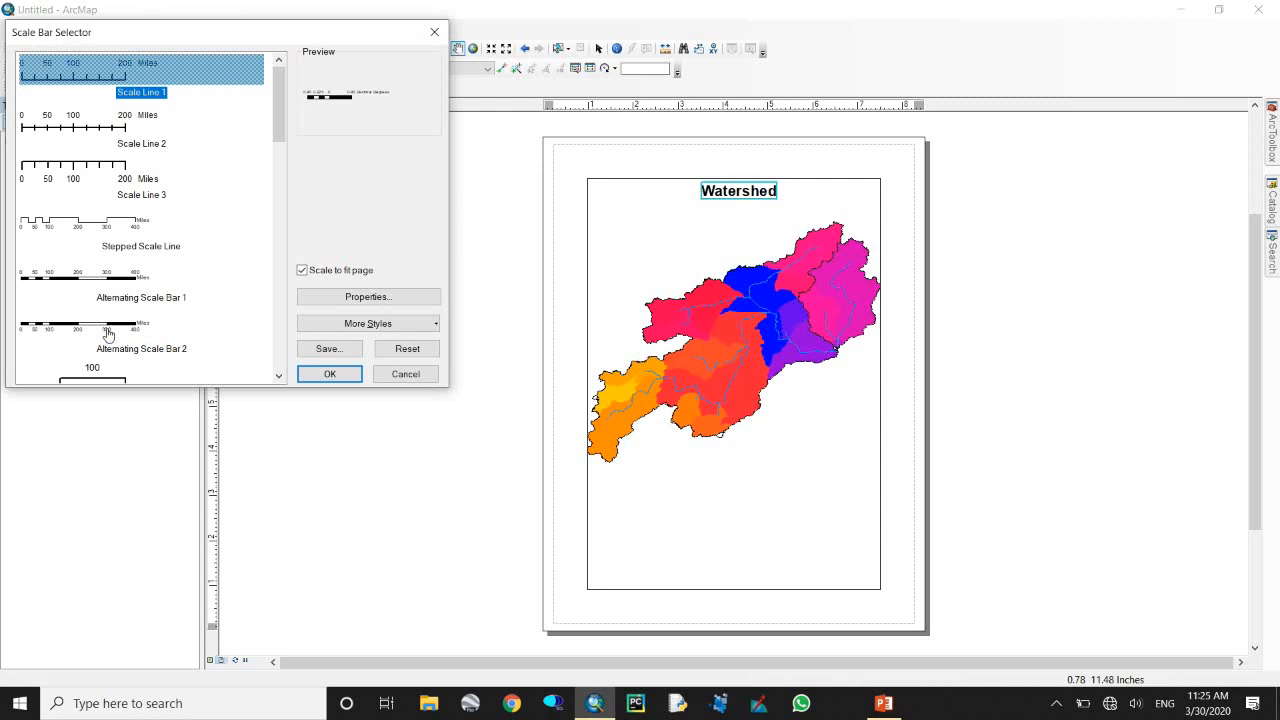
left_click(108, 333)
Set the scale bar's division units to Kilometers in its properties.
left_click(370, 297)
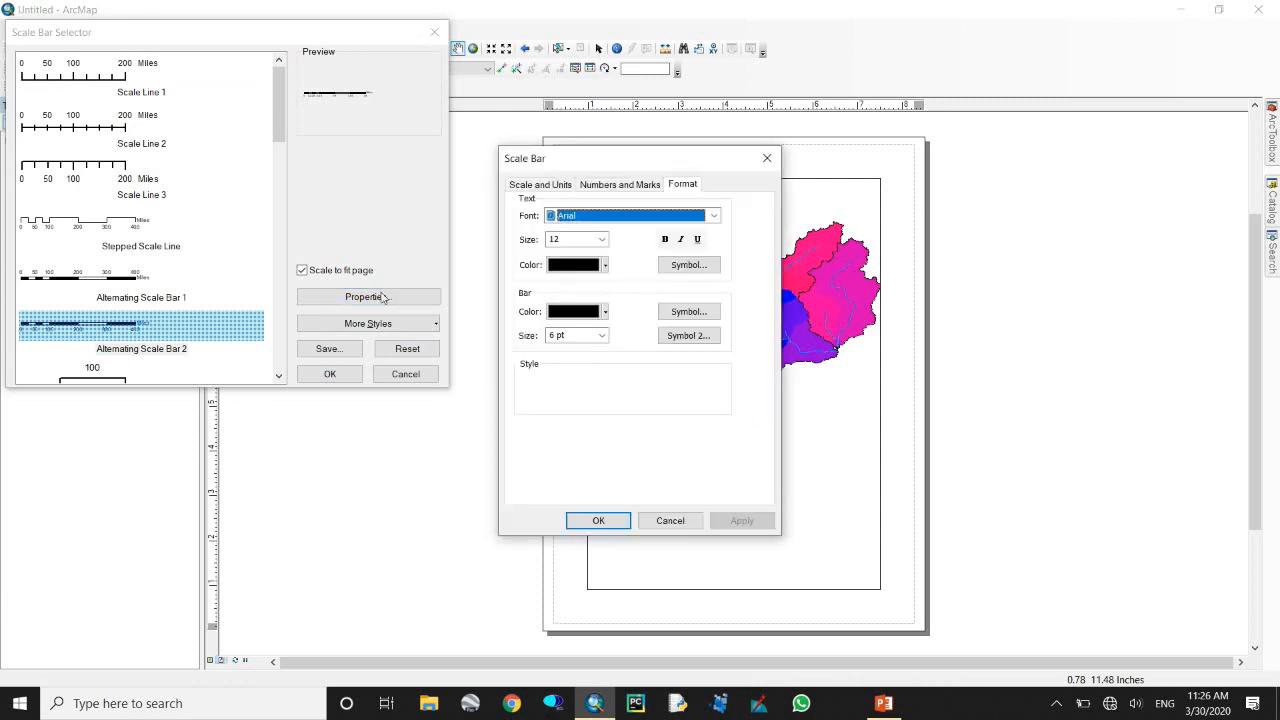
left_click_drag(618, 160, 461, 176)
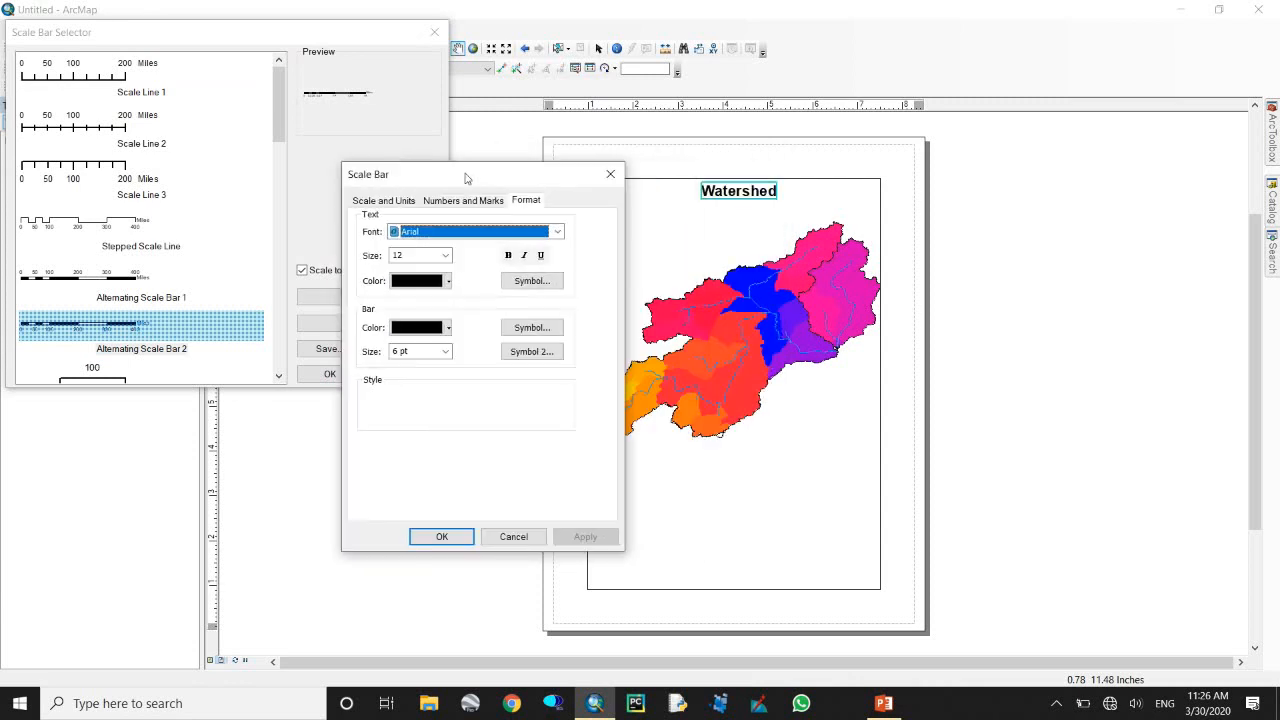
left_click(384, 196)
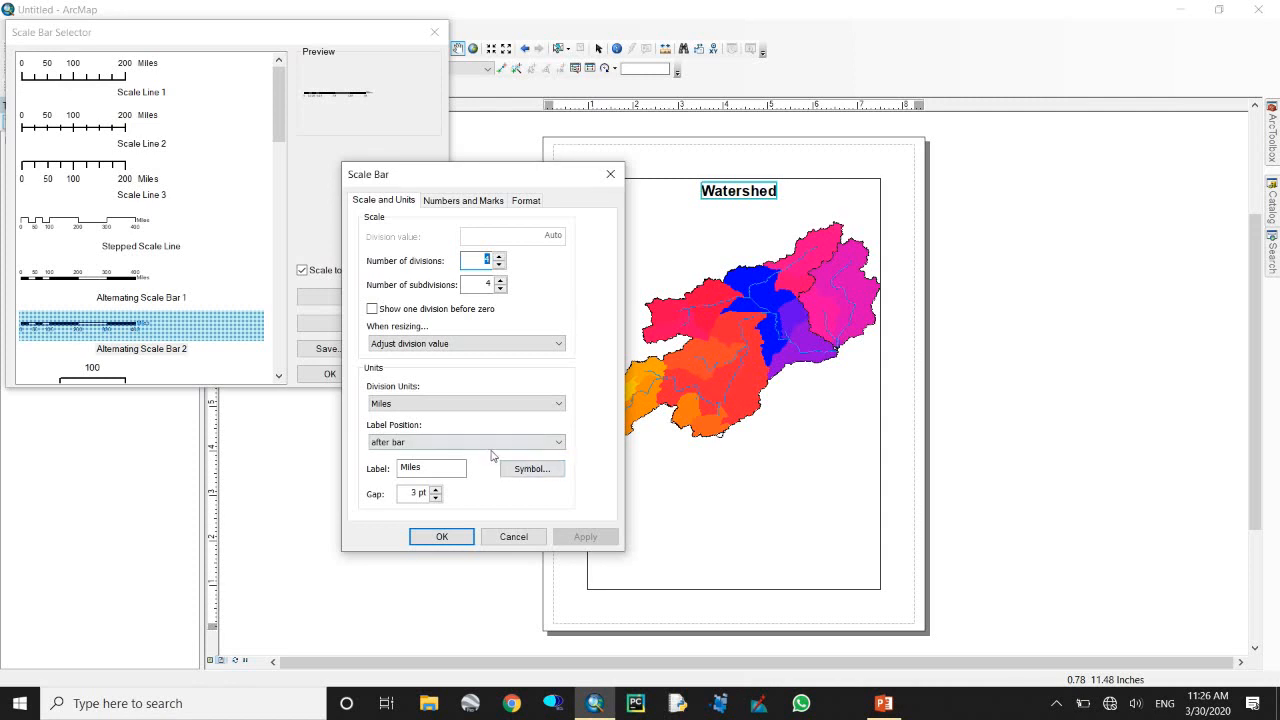
left_click_drag(444, 468, 263, 477)
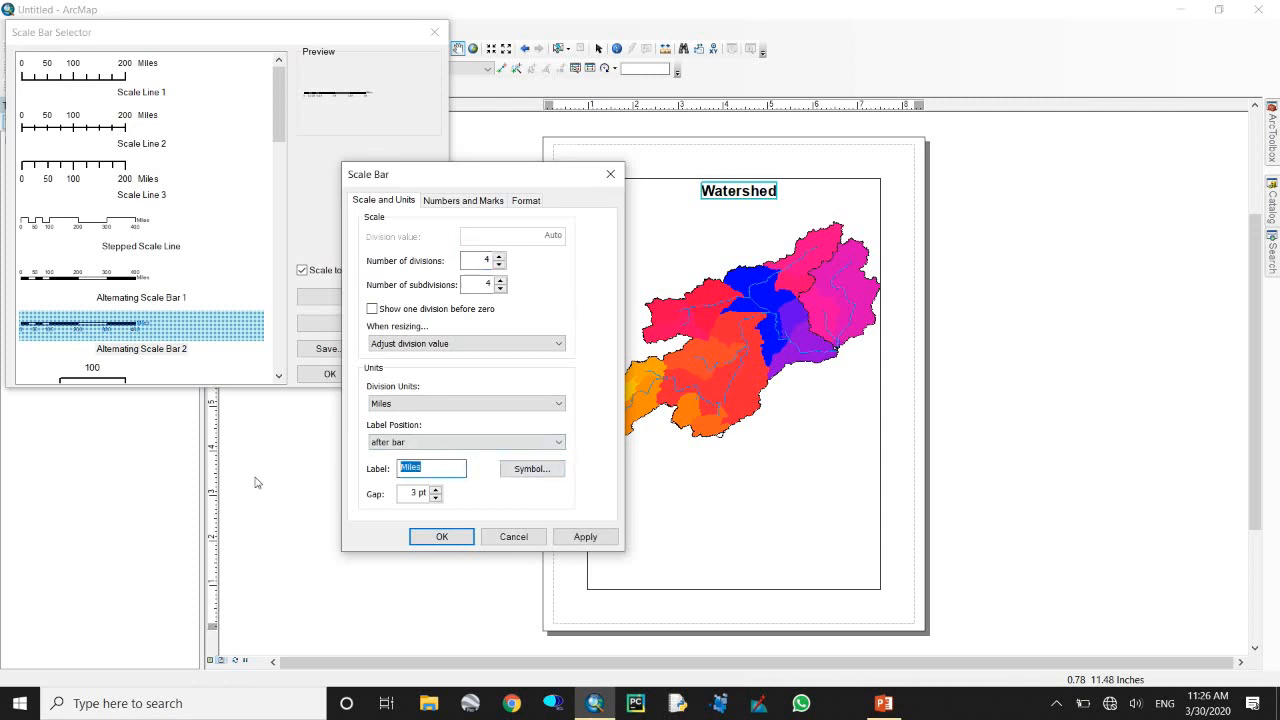
left_click(444, 404)
left_click(440, 472)
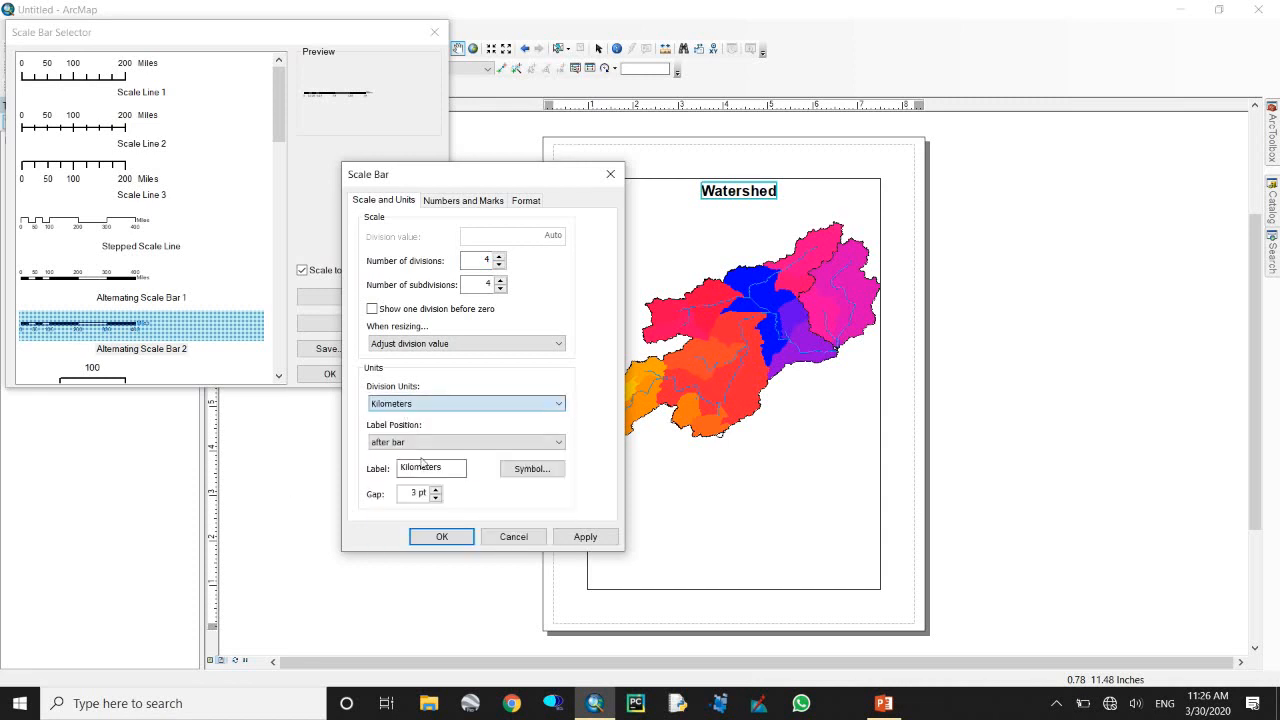
left_click(441, 536)
Add the scale bar to the layout, placing it below the watershed map and stretching it across most of the frame's width.
left_click(330, 374)
left_click_drag(762, 403, 868, 497)
left_click_drag(737, 497, 738, 501)
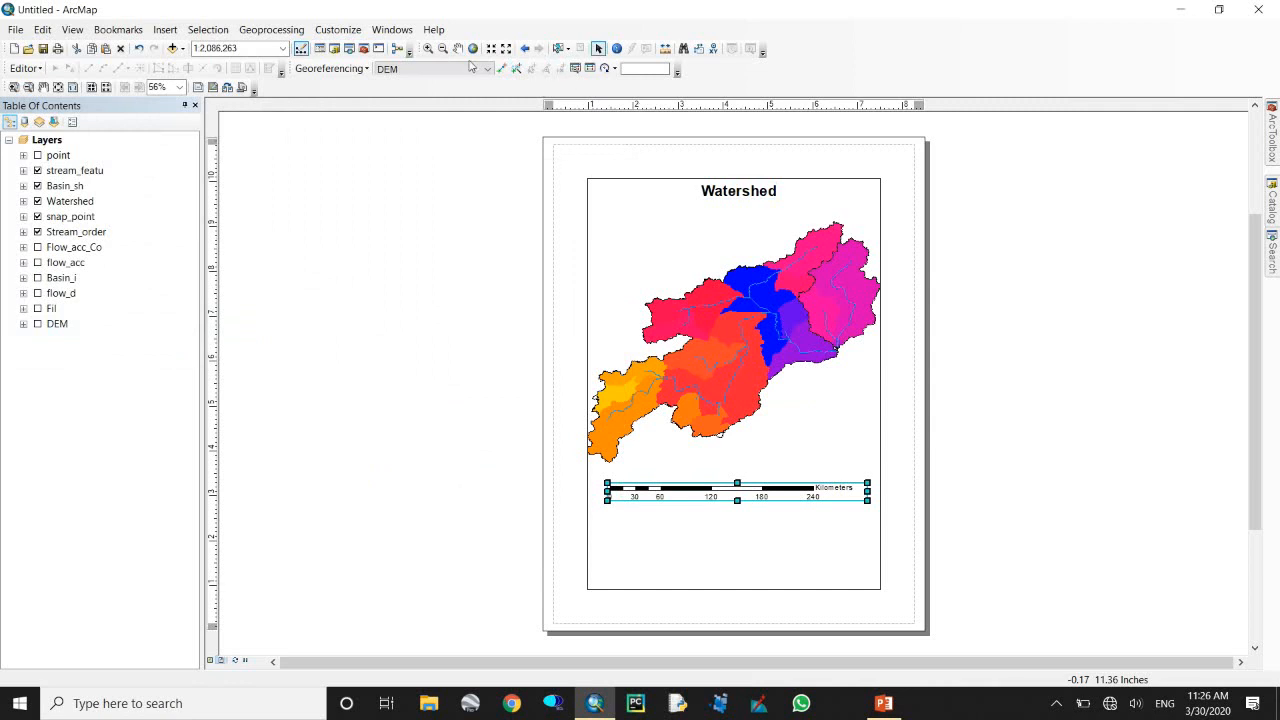
Insert an ESRI North 4 north arrow and move it to the upper-right corner of the map frame.
left_click(165, 29)
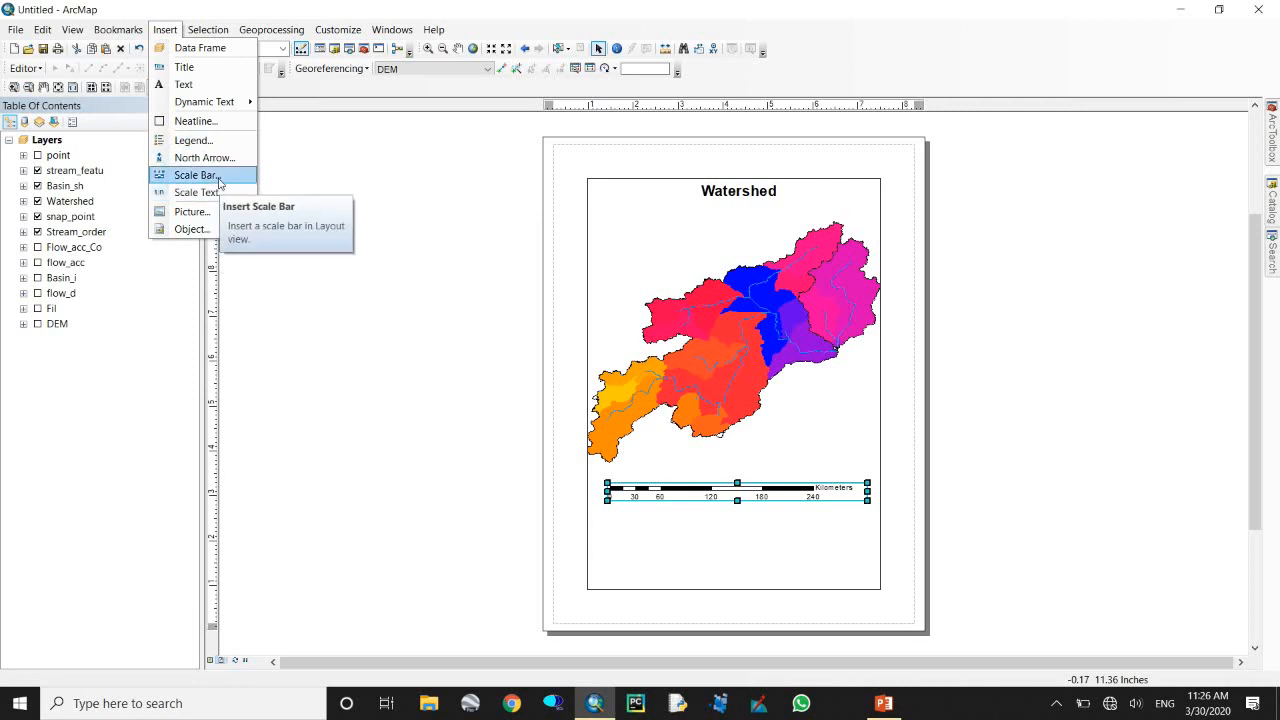
left_click(196, 158)
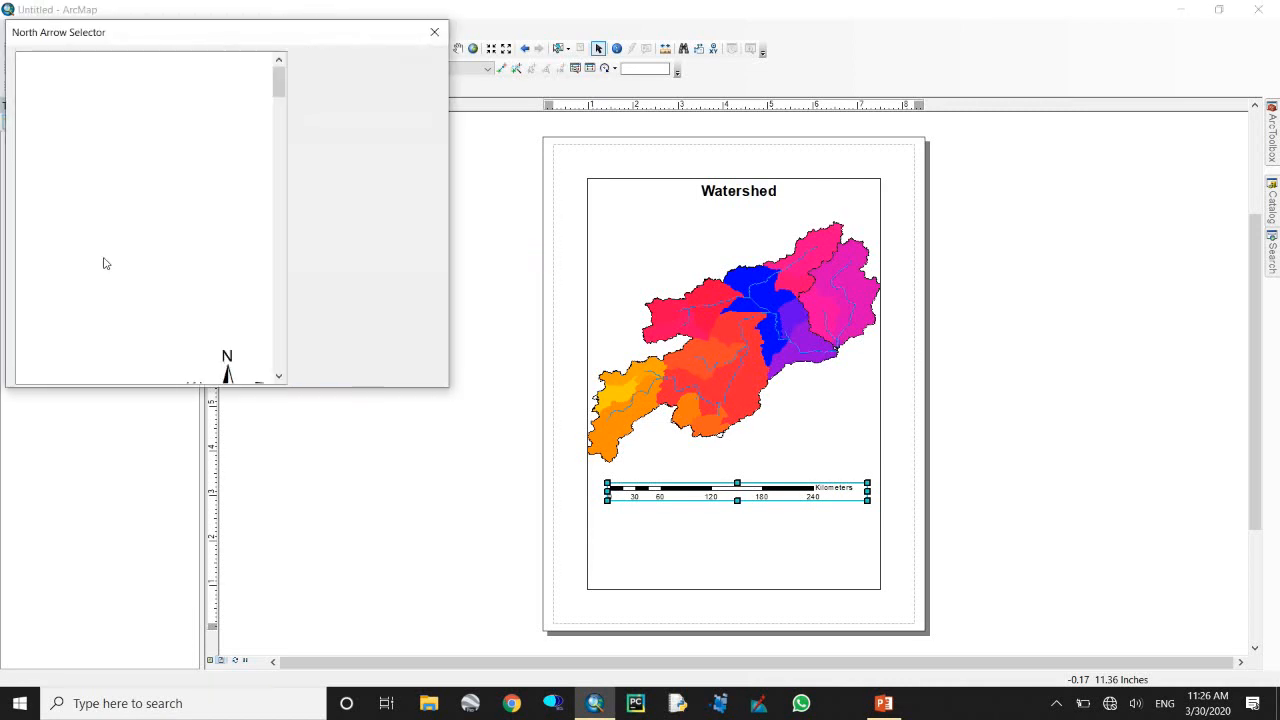
left_click(60, 292)
left_click(66, 195)
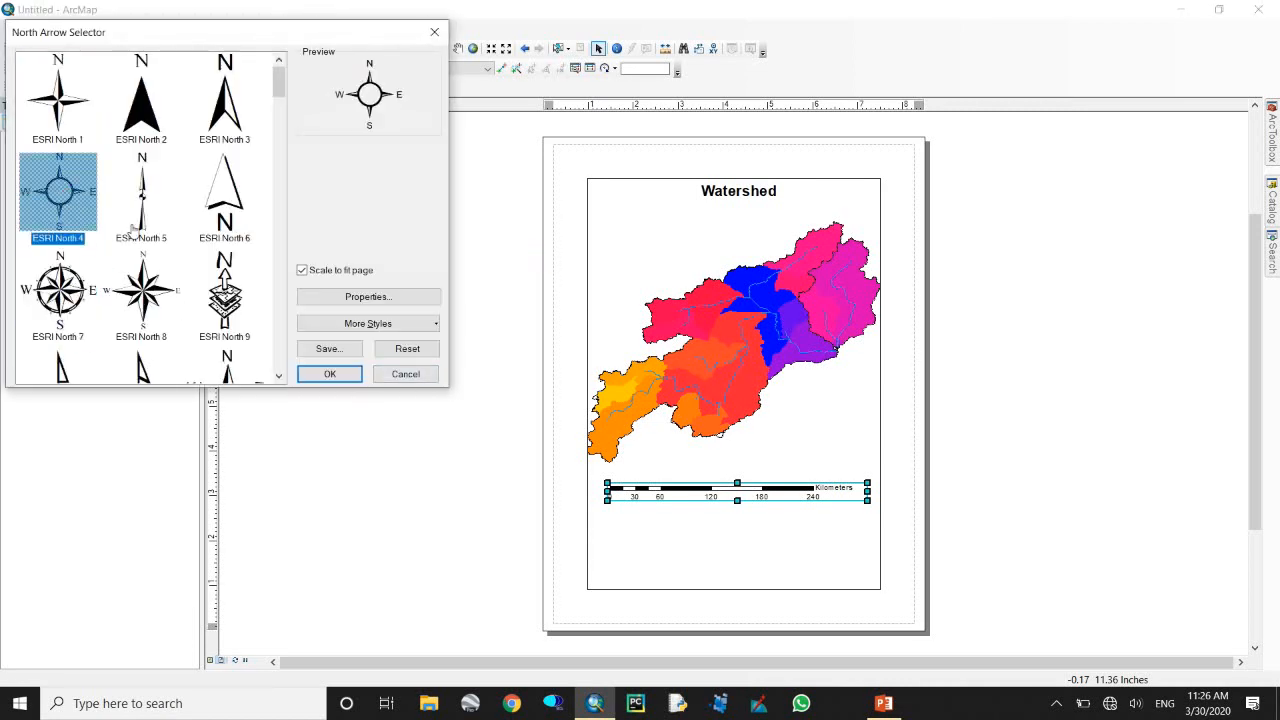
left_click(320, 373)
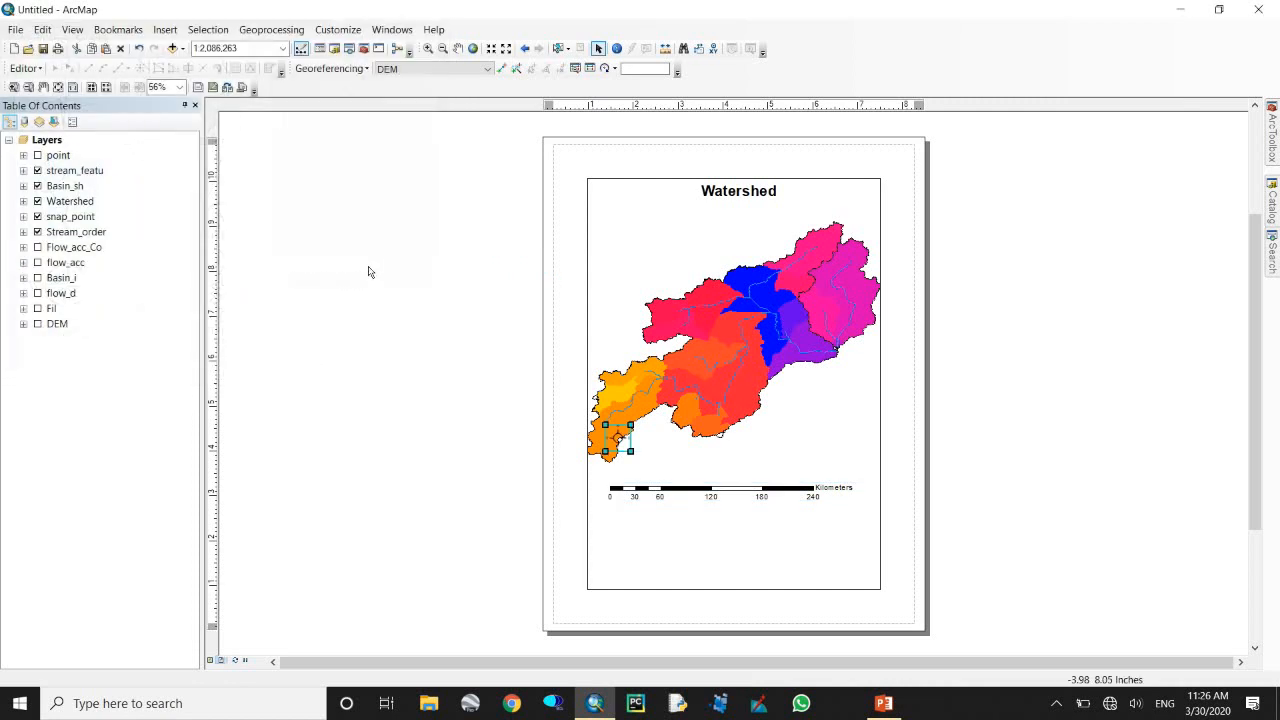
left_click_drag(619, 437, 863, 200)
left_click(994, 226)
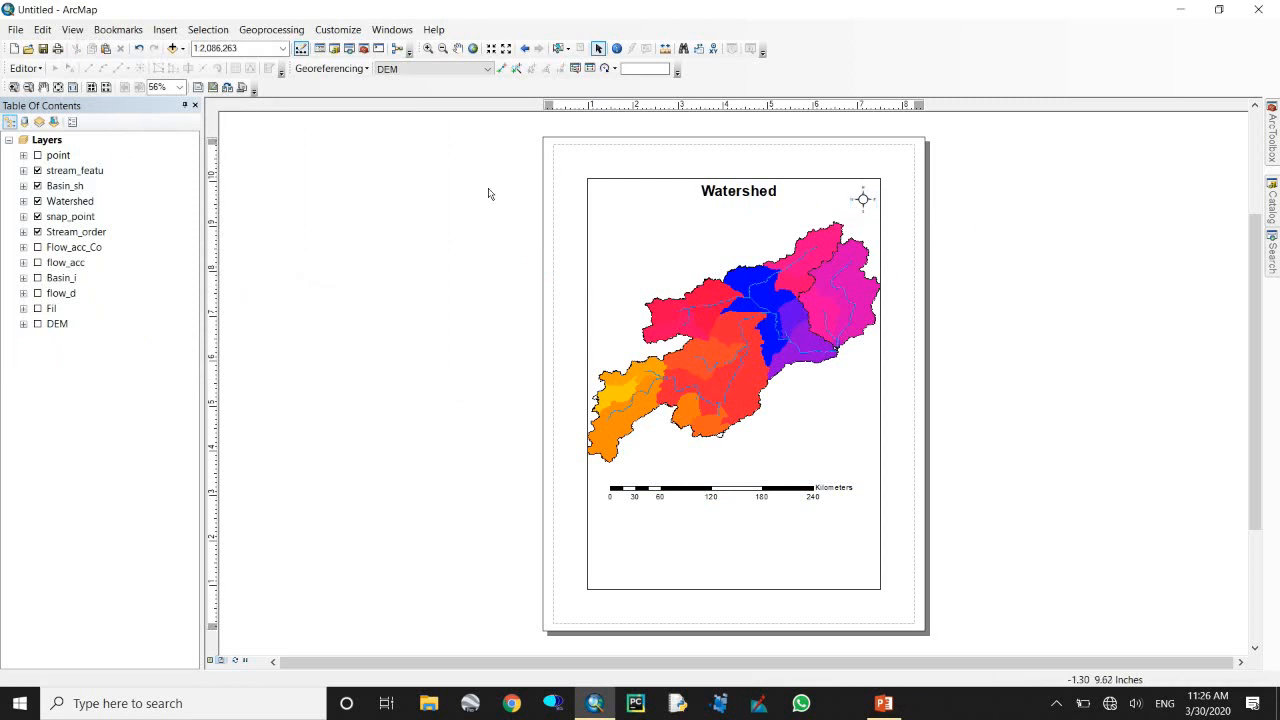
left_click(165, 29)
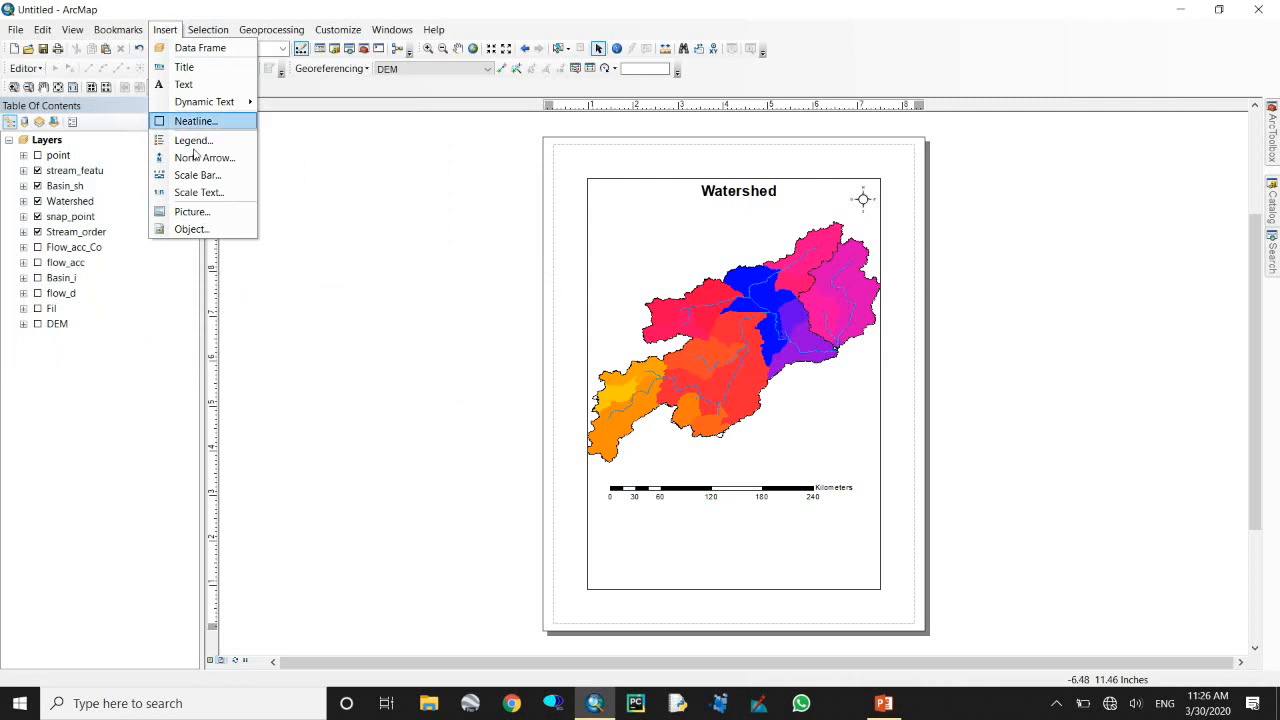
left_click(654, 210)
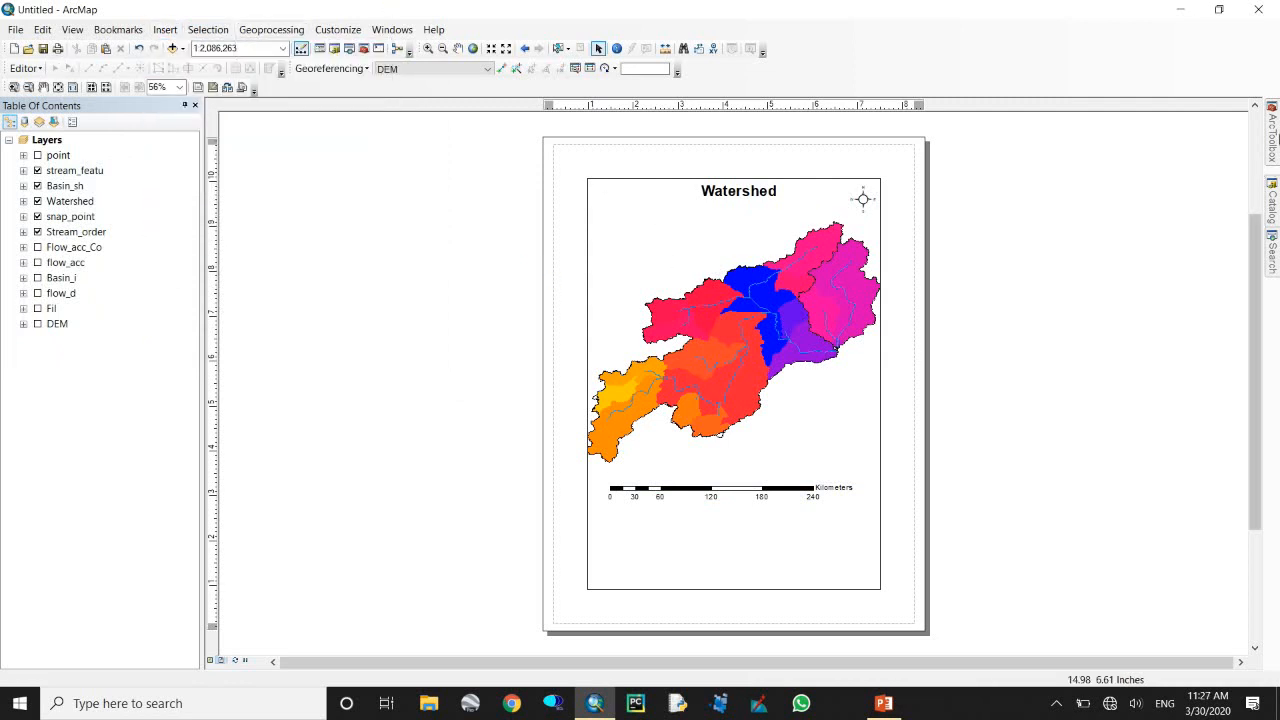
mouse_move(1271, 140)
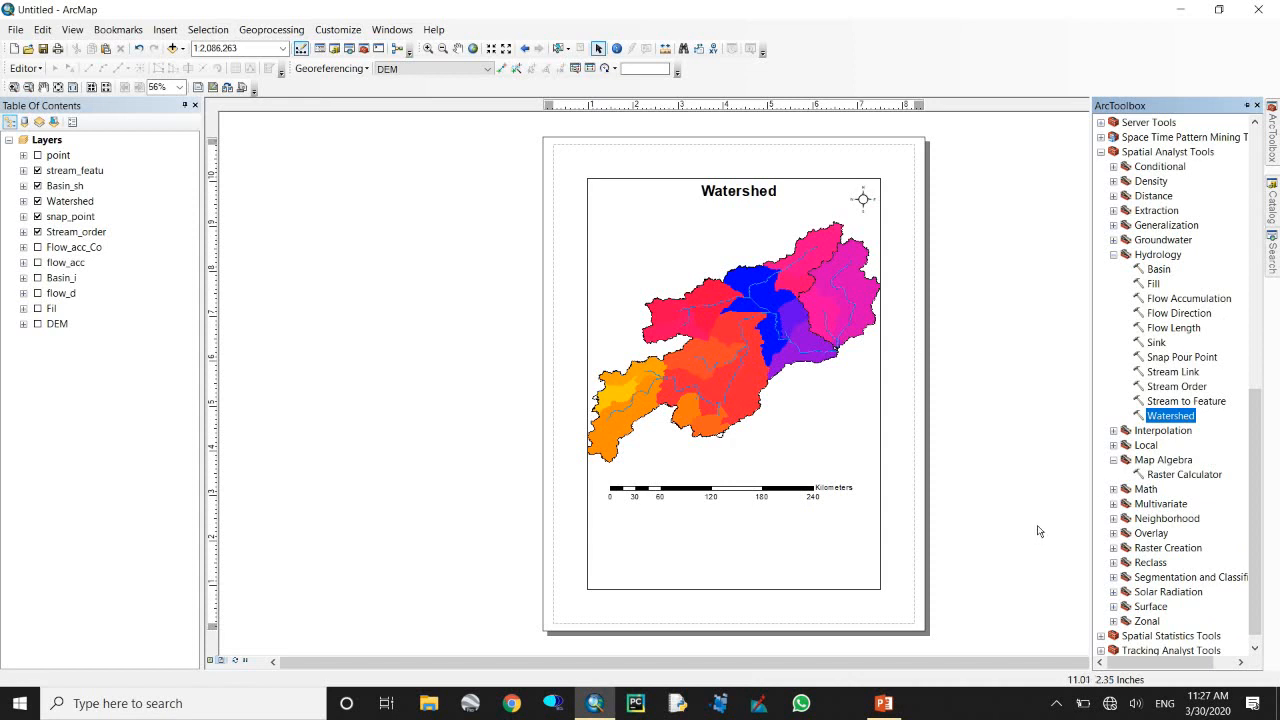
left_click(1055, 705)
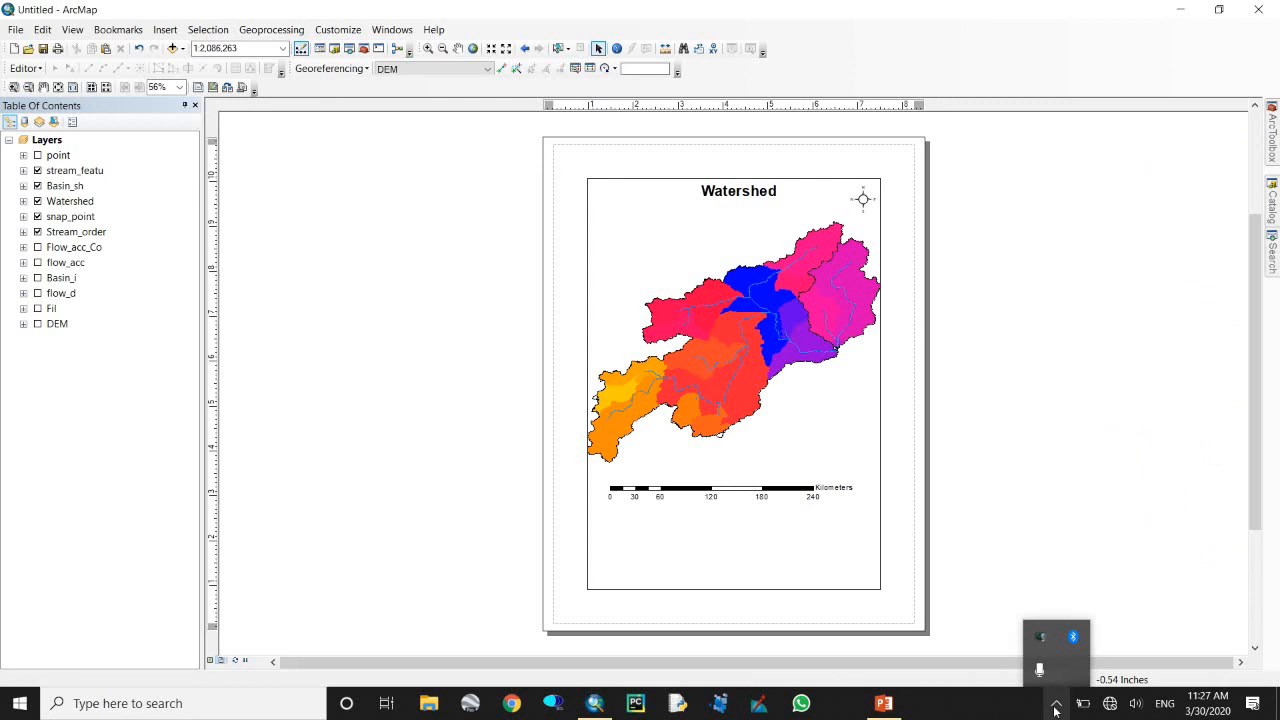
right_click(1040, 641)
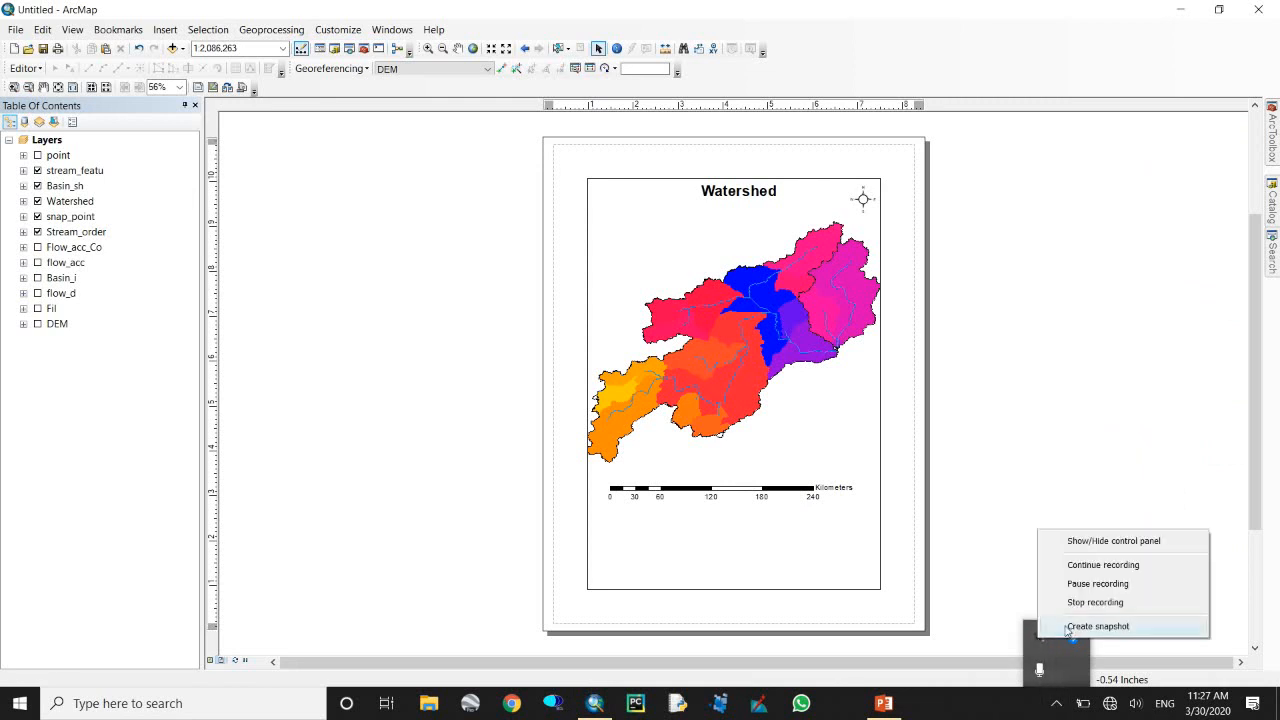